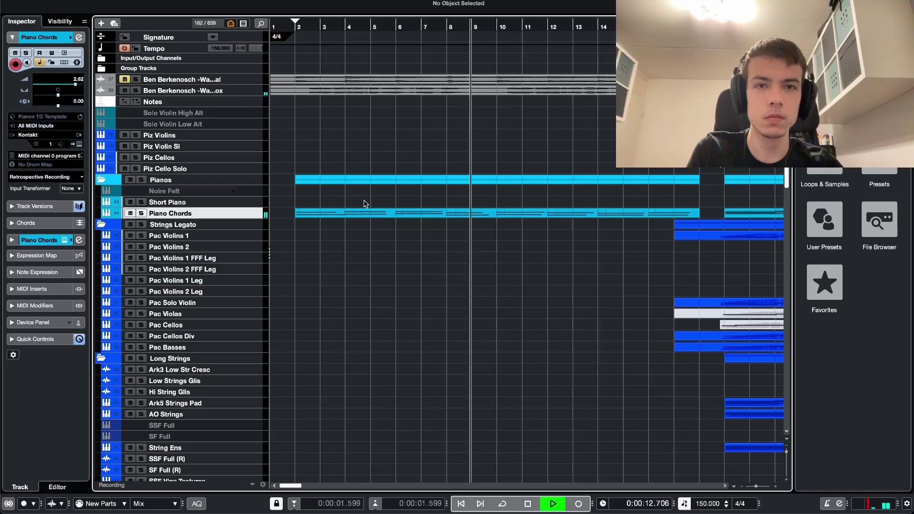
Step: Stop playback and show the opening bars of the Pianos and strings tracks from bar 1
{"action": "key", "text": "space"}
{"action": "key", "text": "h"}
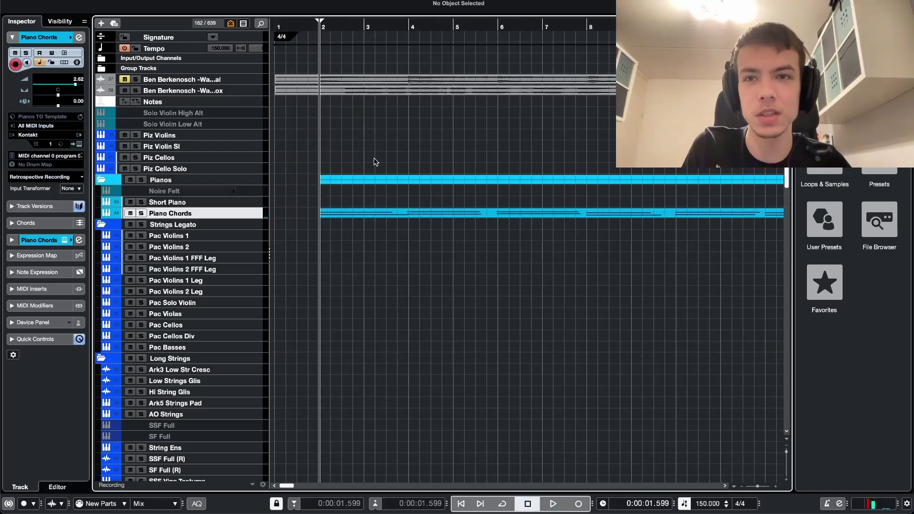
{"action": "key", "text": "g"}
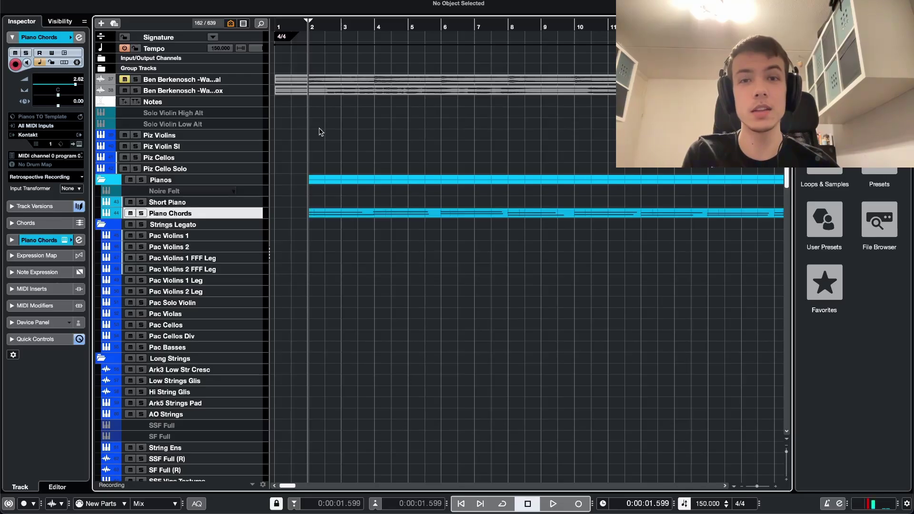
{"action": "key", "text": "g"}
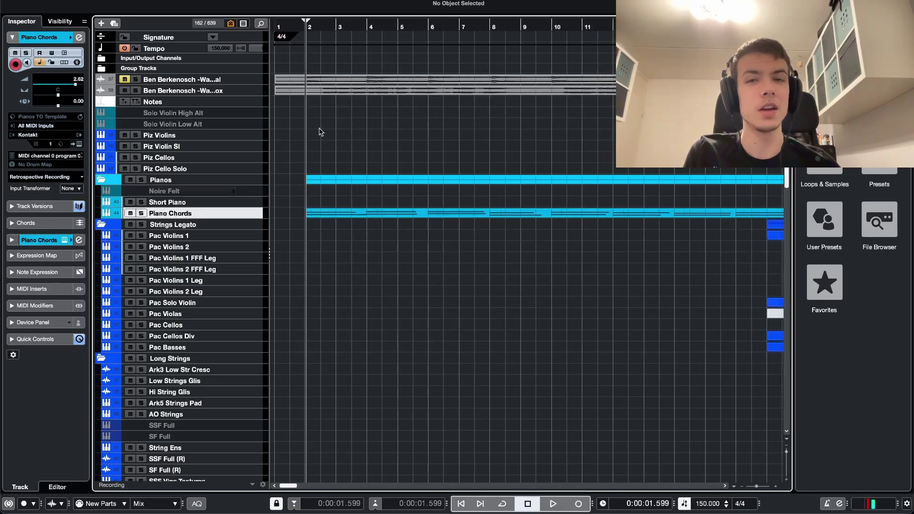
{"action": "key", "text": "g"}
{"action": "key", "text": "g"}
{"action": "scroll", "coordinate": [319, 132], "scroll_direction": "down", "scroll_amount": 3}
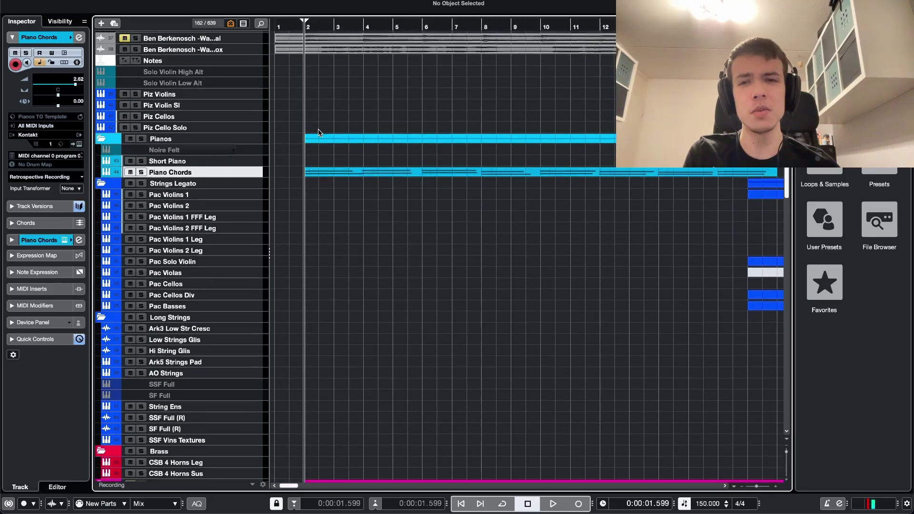
Step: Solo and enlarge the Piano Chords track, and open its MIDI part in the Key Editor to examine the notes
{"action": "key", "text": "h"}
{"action": "scroll", "coordinate": [328, 155], "scroll_direction": "left", "scroll_amount": 1}
{"action": "key", "text": "s"}
{"action": "key", "text": "z"}
{"action": "double_click", "coordinate": [365, 195]}
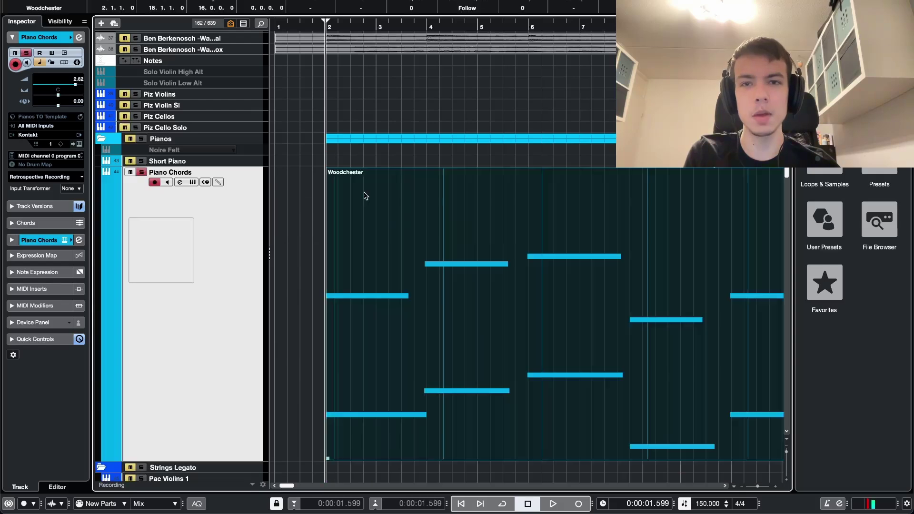
{"action": "scroll", "coordinate": [359, 195], "scroll_direction": "right", "scroll_amount": 2}
{"action": "scroll", "coordinate": [297, 199], "scroll_direction": "left", "scroll_amount": 3}
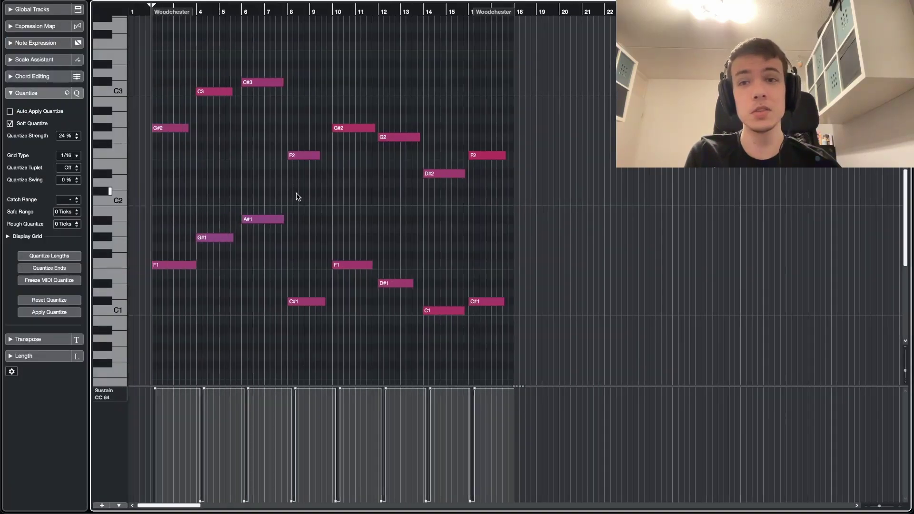
{"action": "key", "text": "h"}
{"action": "key", "text": "h"}
{"action": "key", "text": "h"}
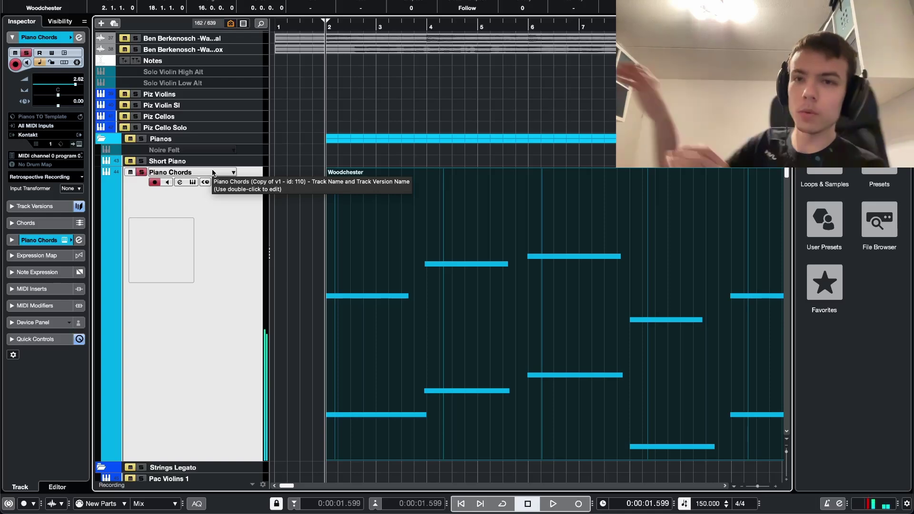
Step: Restore the Piano Chords track to normal height and solo the Atmospheres folder track instead
{"action": "key", "text": "alt+e"}
{"action": "scroll", "coordinate": [323, 206], "scroll_direction": "down", "scroll_amount": 15}
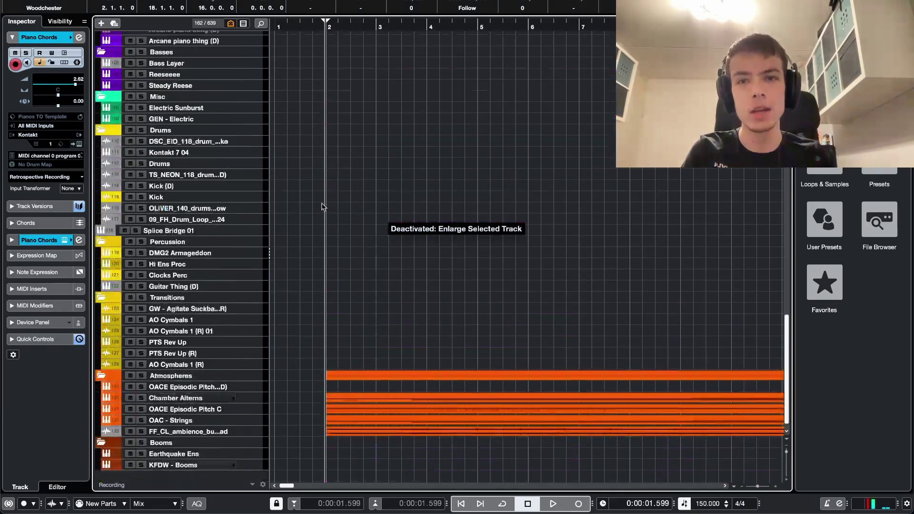
{"action": "left_click", "coordinate": [152, 380]}
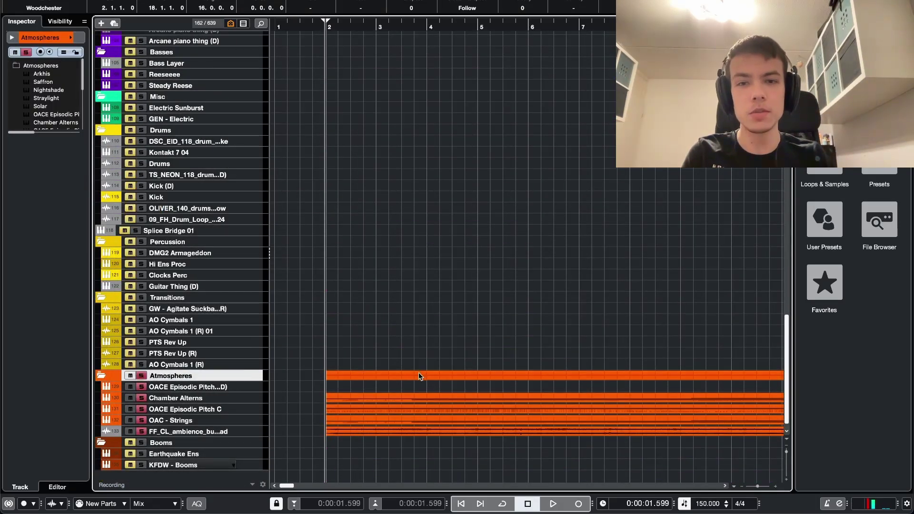
{"action": "key", "text": "g"}
{"action": "key", "text": "g"}
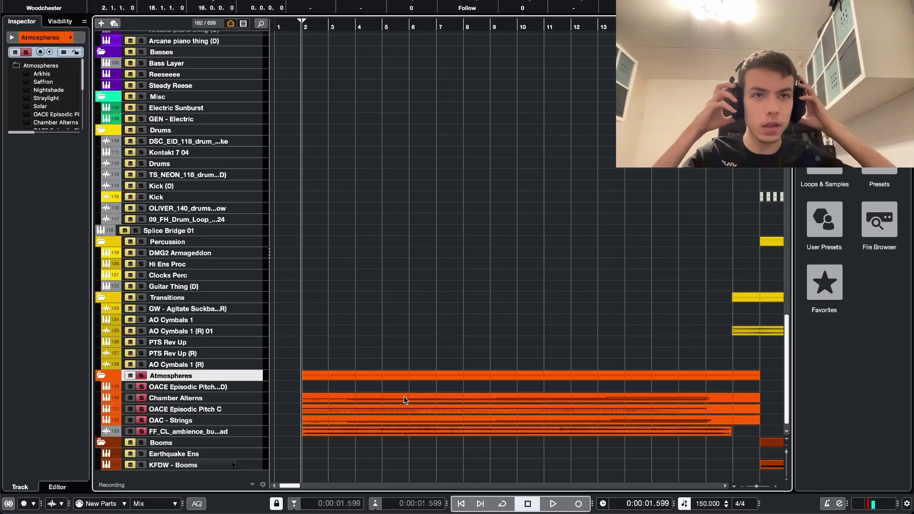
{"action": "scroll", "coordinate": [410, 359], "scroll_direction": "down", "scroll_amount": 1}
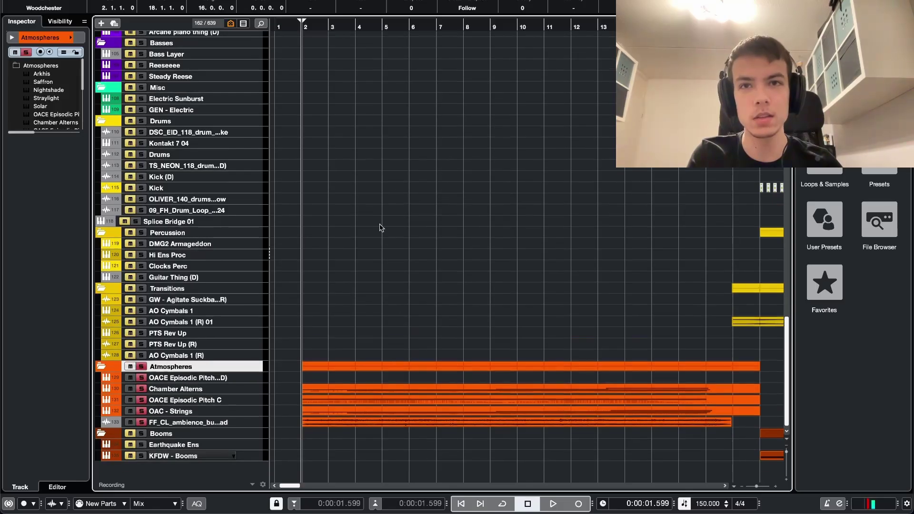
Step: Play the soloed Atmospheres tracks from about bar 4 and stop near bar 11
{"action": "left_click", "coordinate": [355, 28]}
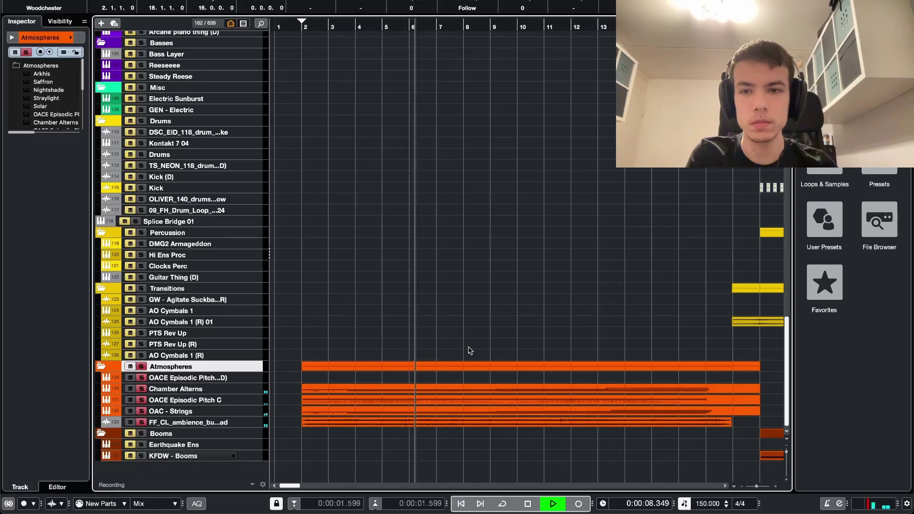
{"action": "key", "text": "g"}
{"action": "key", "text": "g"}
{"action": "key", "text": "g"}
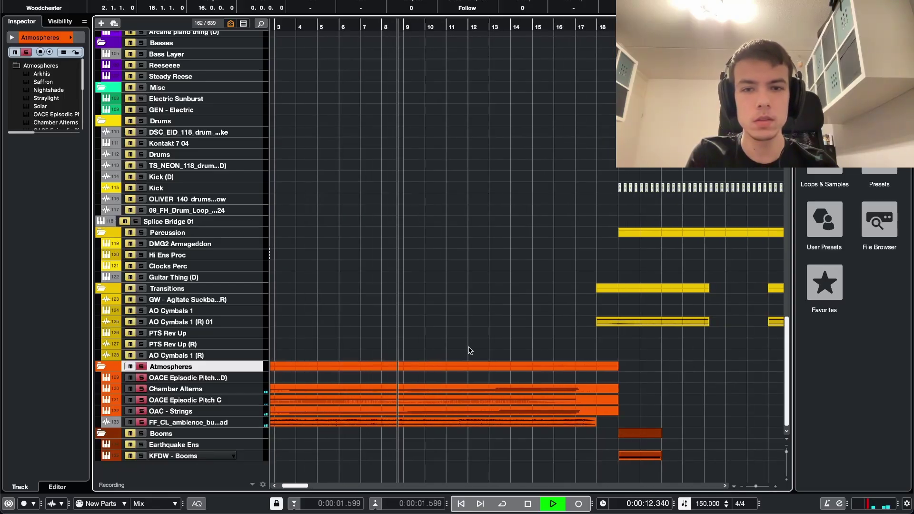
{"action": "key", "text": "h"}
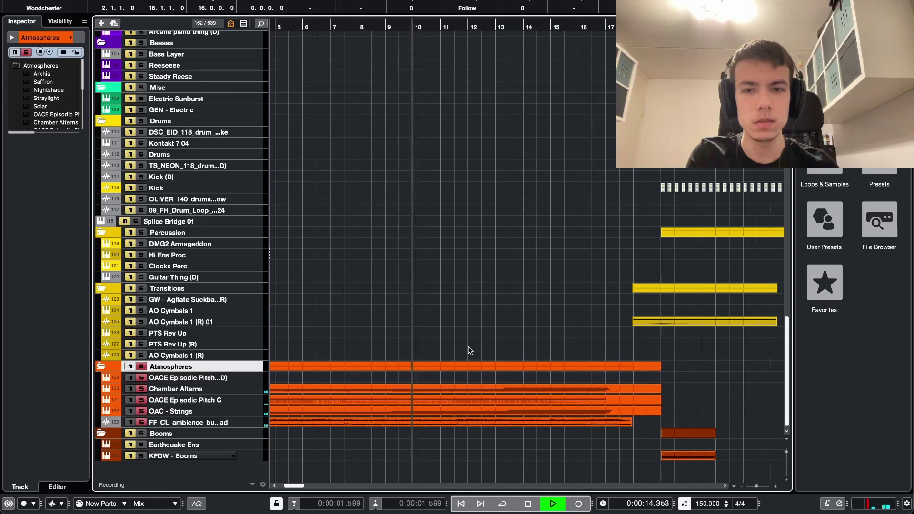
{"action": "key", "text": "space"}
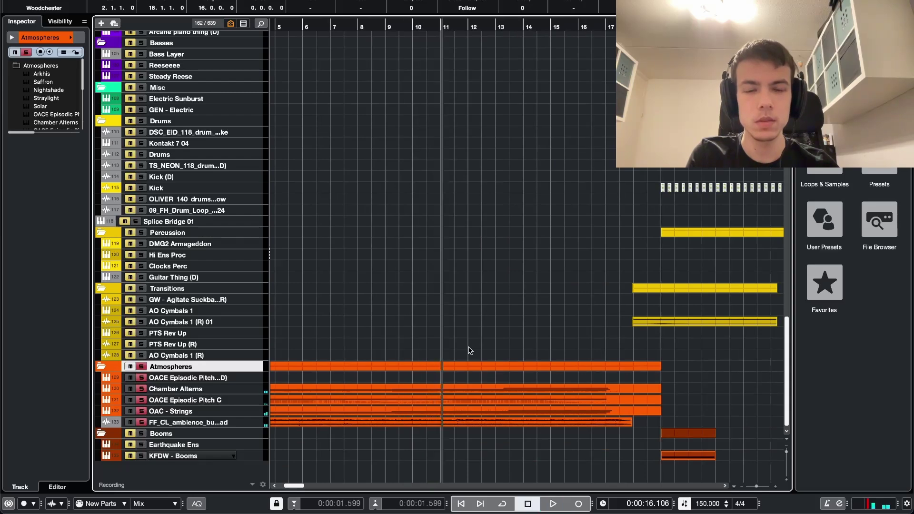
Step: Select the Chamber Alterns, OACE Episodic Pitch C and OAC - Strings tracks and place the playback cursor midway through bar 5
{"action": "scroll", "coordinate": [471, 351], "scroll_direction": "left", "scroll_amount": 4}
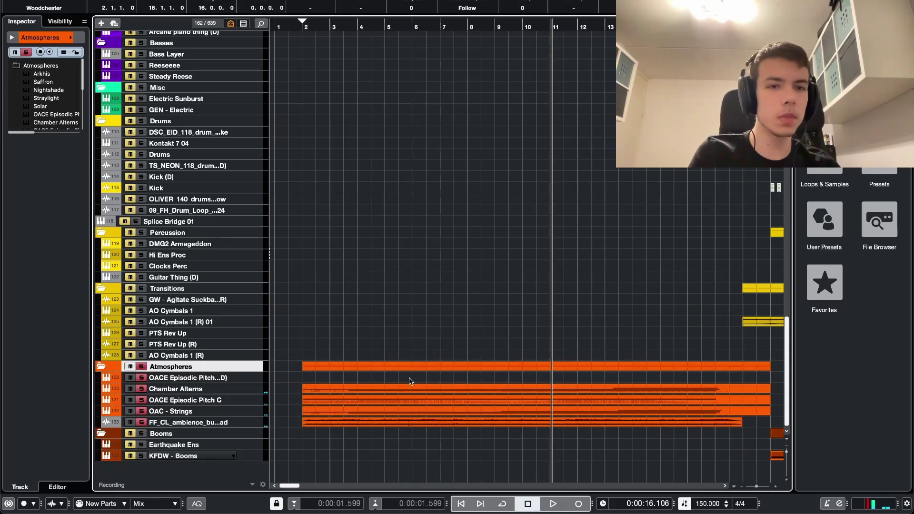
{"action": "left_click", "coordinate": [200, 413]}
{"action": "left_click", "coordinate": [185, 424]}
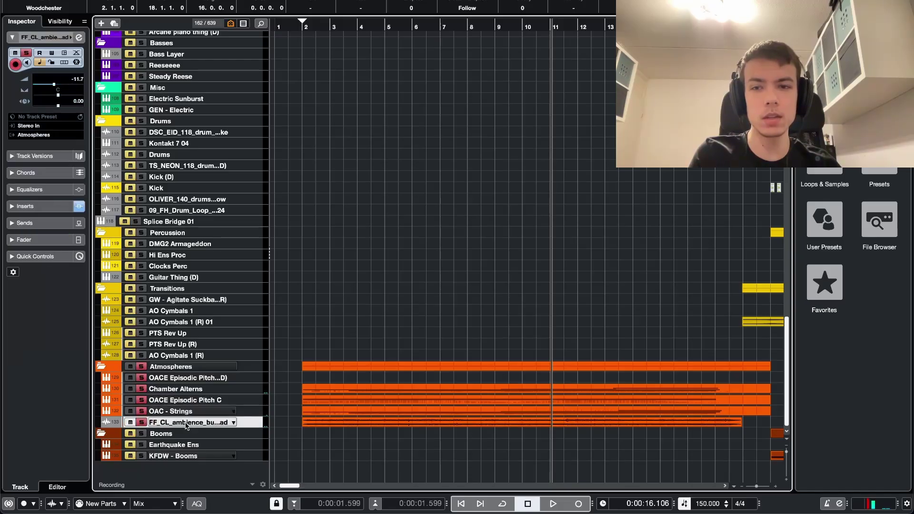
{"action": "left_click", "coordinate": [188, 390]}
{"action": "left_click", "coordinate": [184, 414], "text": "shift"}
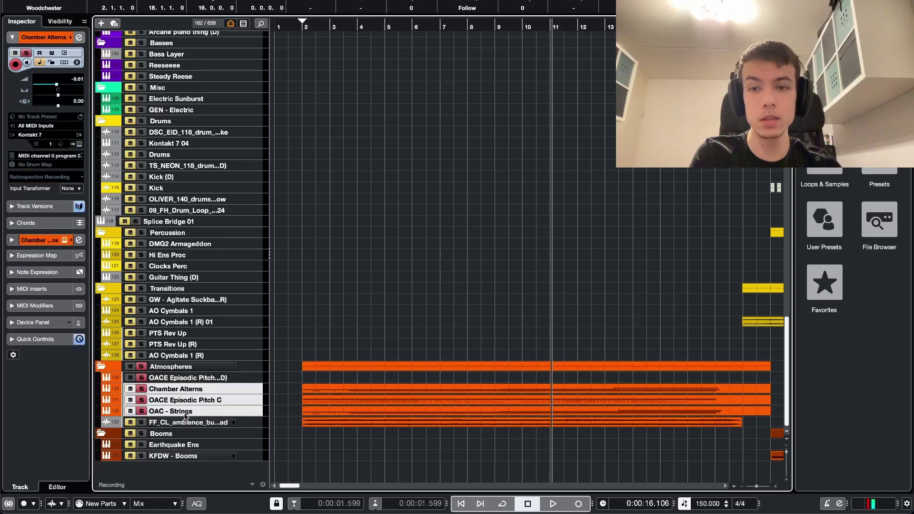
{"action": "scroll", "coordinate": [346, 189], "scroll_direction": "up", "scroll_amount": 2}
{"action": "left_click_drag", "start_coordinate": [322, 27], "coordinate": [414, 27]}
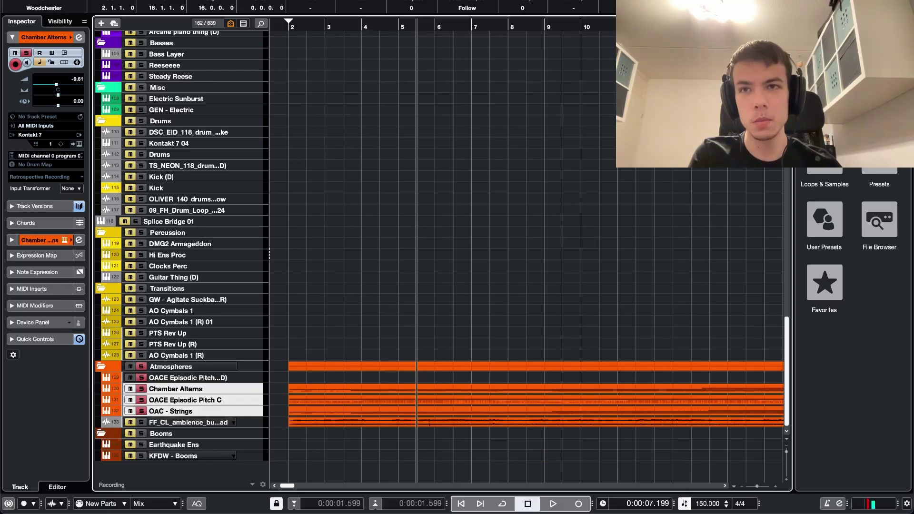
Step: Solo only the OACE Episodic Pitch C track and play it from midway through bar 5
{"action": "key", "text": "s"}
{"action": "left_click", "coordinate": [189, 411]}
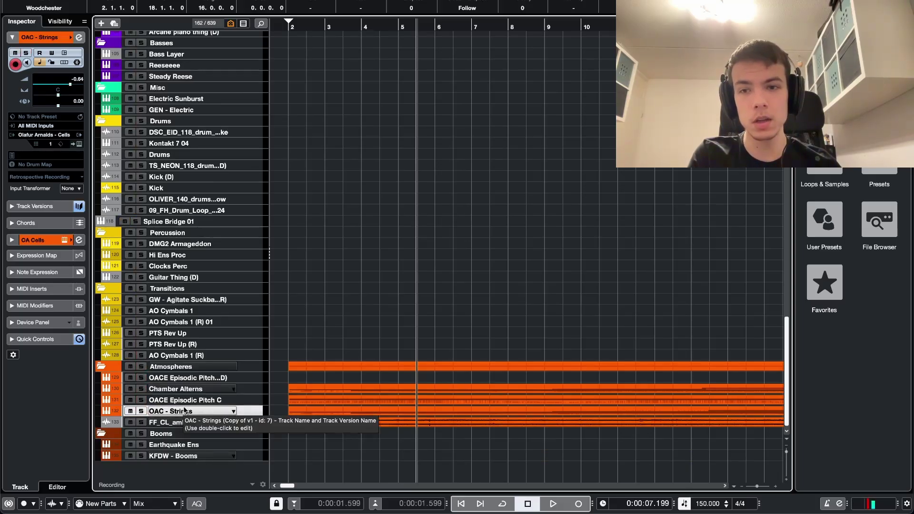
{"action": "left_click", "coordinate": [214, 402]}
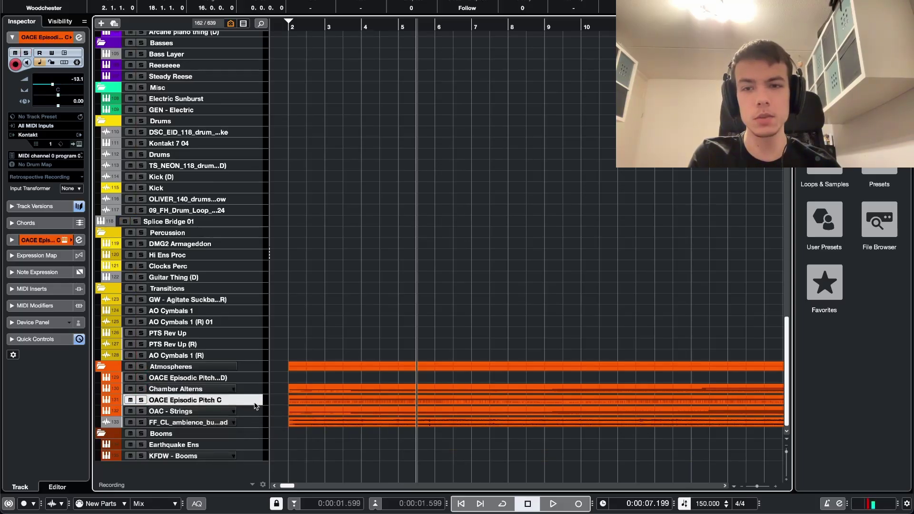
{"action": "key", "text": "s"}
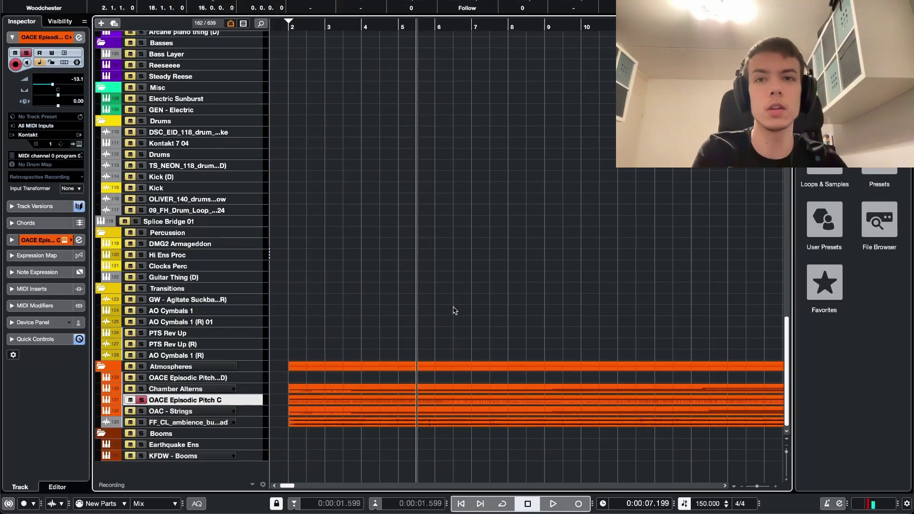
{"action": "key", "text": "g"}
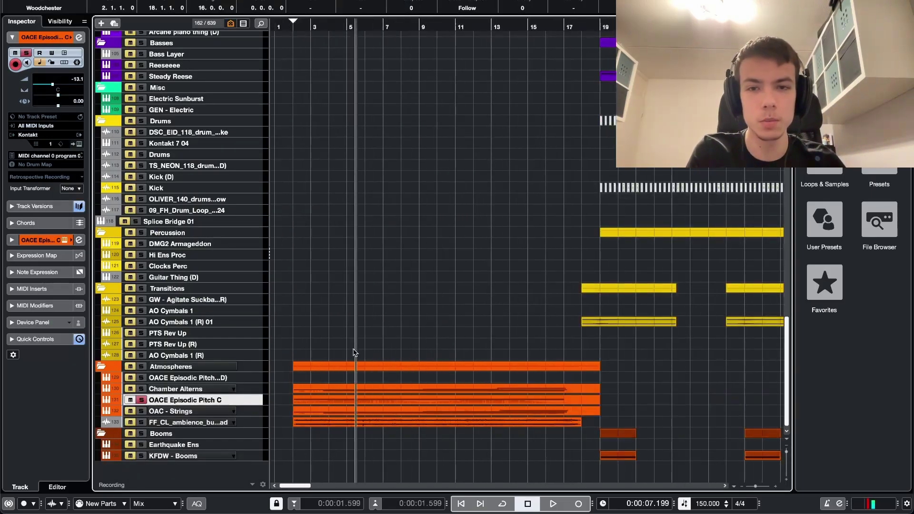
{"action": "key", "text": "space"}
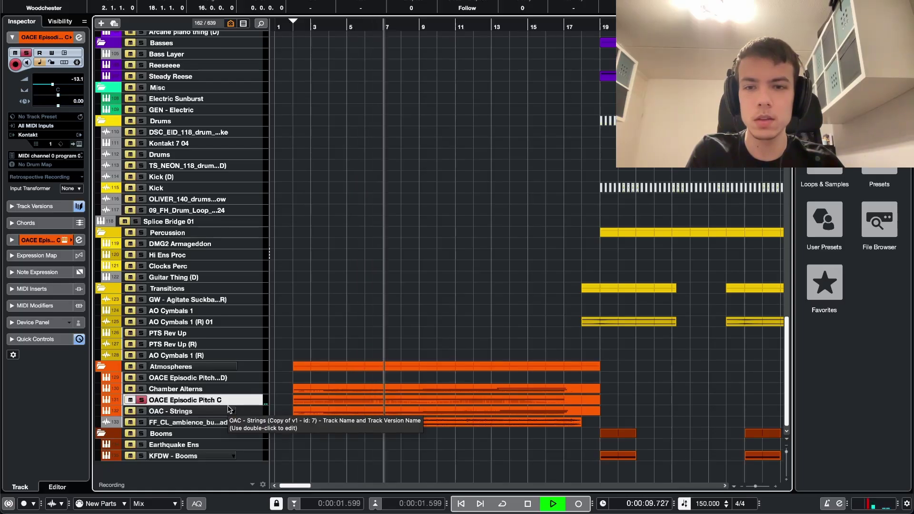
Step: Open the OACE Episodic Pitch C track's Kontakt instrument, lower its volume to about -5.1 and close the instrument window
{"action": "double_click", "coordinate": [239, 402]}
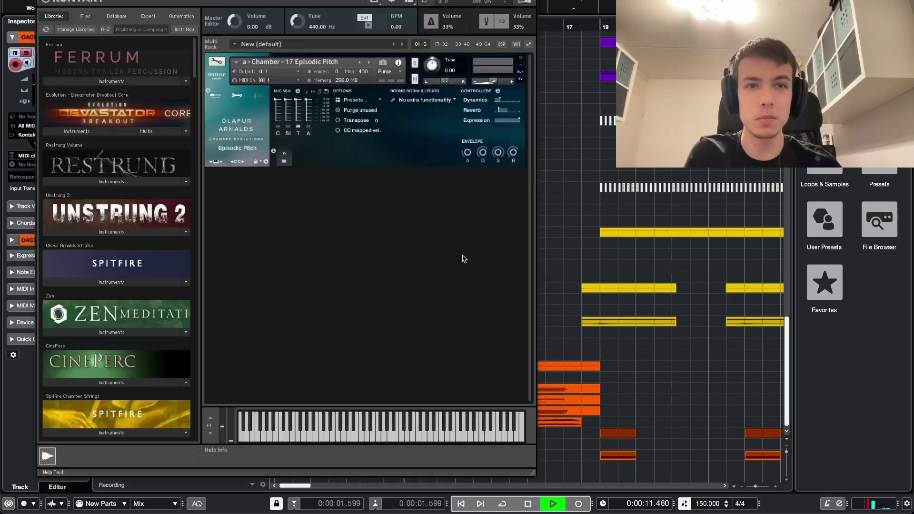
{"action": "left_click", "coordinate": [512, 81]}
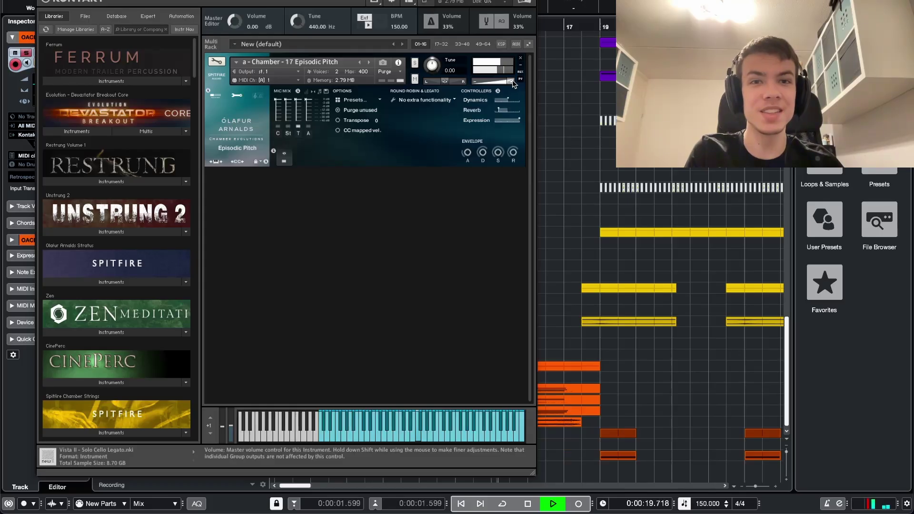
{"action": "key", "text": "space"}
{"action": "left_click_drag", "start_coordinate": [514, 84], "coordinate": [501, 83]}
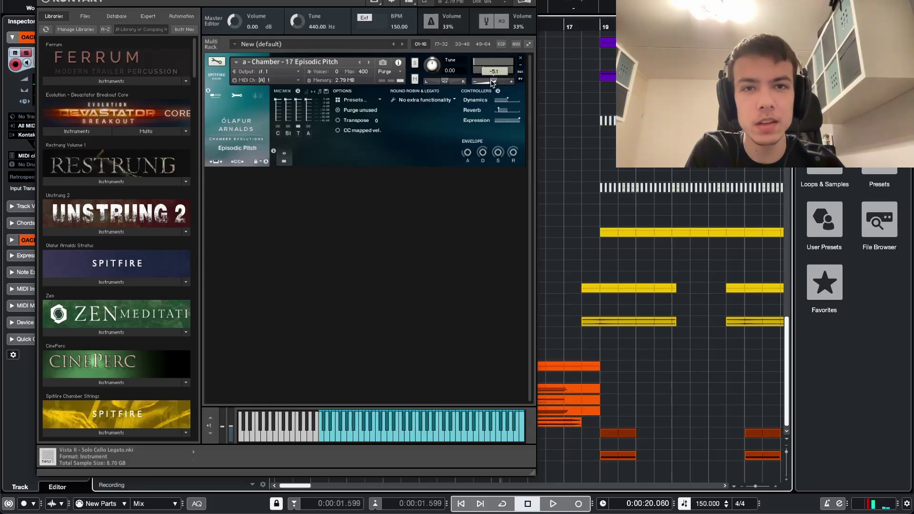
{"action": "key", "text": "super+w"}
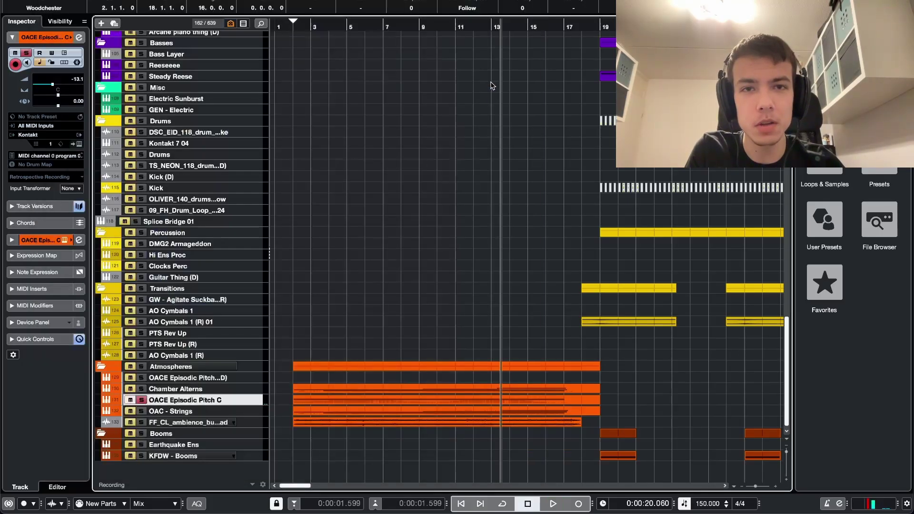
Step: Return the playback cursor to bar 2 and solo the Chamber Alterns and OAC - Strings tracks together
{"action": "key", "text": "KP_0"}
{"action": "key", "text": "h"}
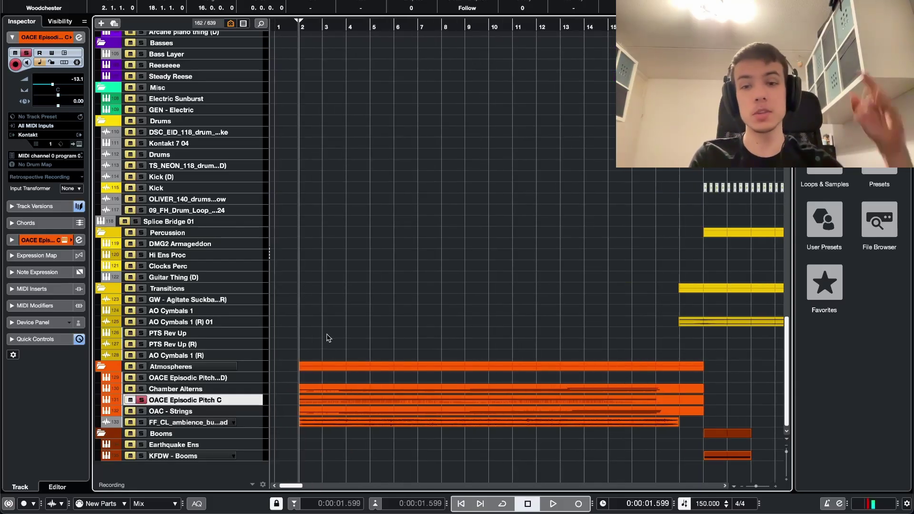
{"action": "left_click", "coordinate": [210, 389]}
{"action": "key", "text": "s"}
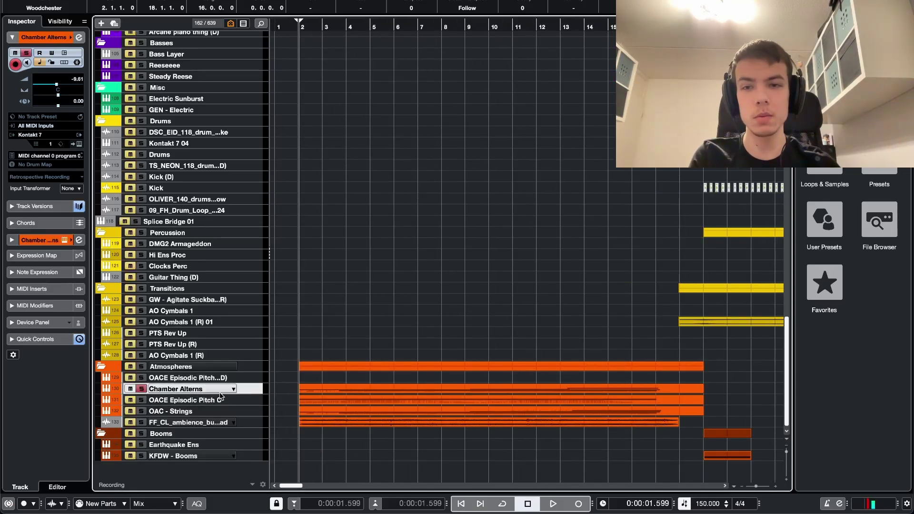
{"action": "key", "text": "Down"}
{"action": "key", "text": "Down"}
{"action": "key", "text": "s"}
Step: Play the two soloed tracks from about bar 7 and view the Chamber Alterns track's Kontakt instrument while they play
{"action": "left_click", "coordinate": [412, 34]}
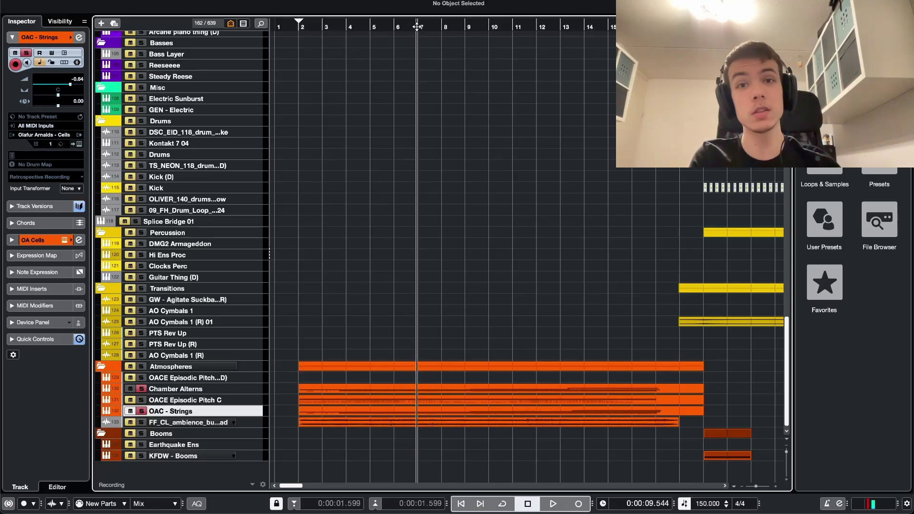
{"action": "key", "text": "h"}
{"action": "left_click", "coordinate": [204, 396]}
{"action": "left_click", "coordinate": [204, 390]}
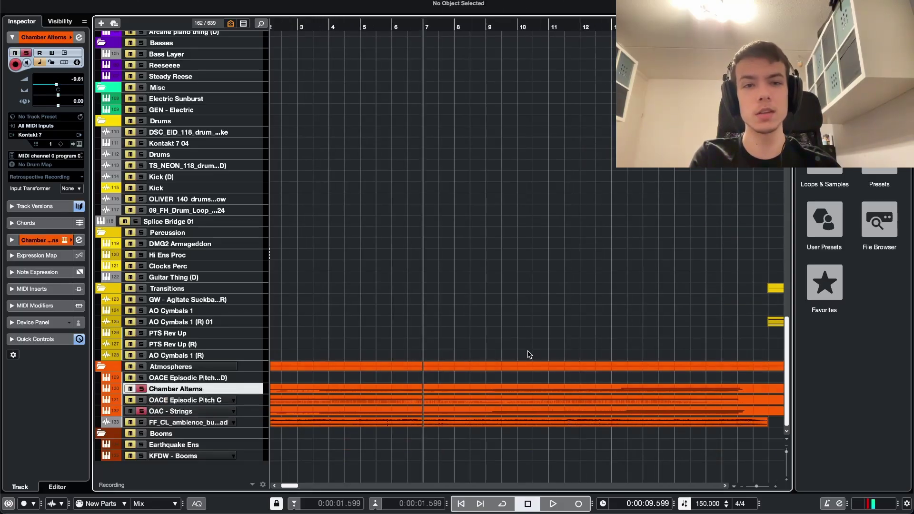
{"action": "key", "text": "g"}
{"action": "key", "text": "space"}
{"action": "key", "text": "h"}
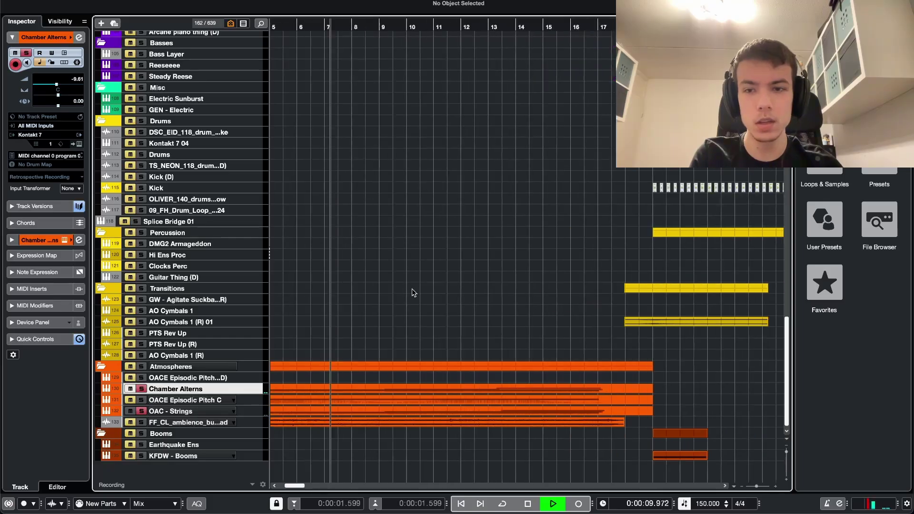
{"action": "key", "text": "e"}
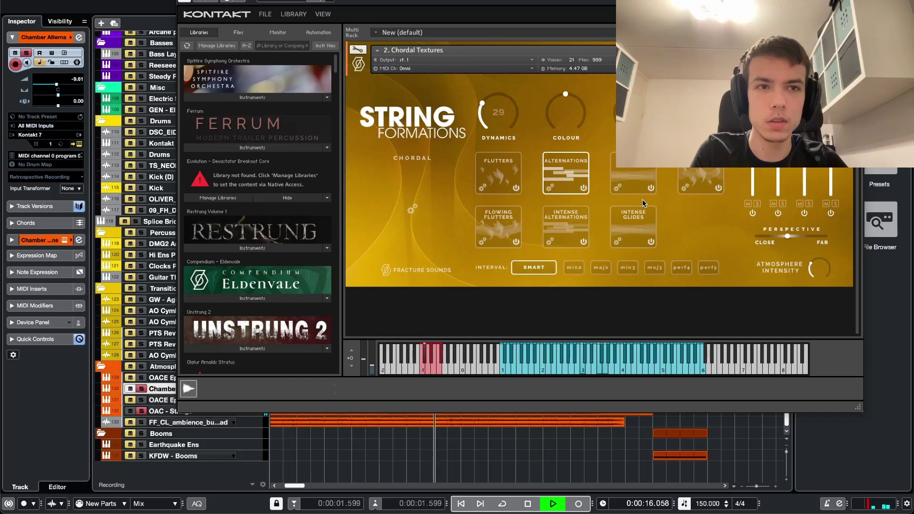
{"action": "key", "text": "e"}
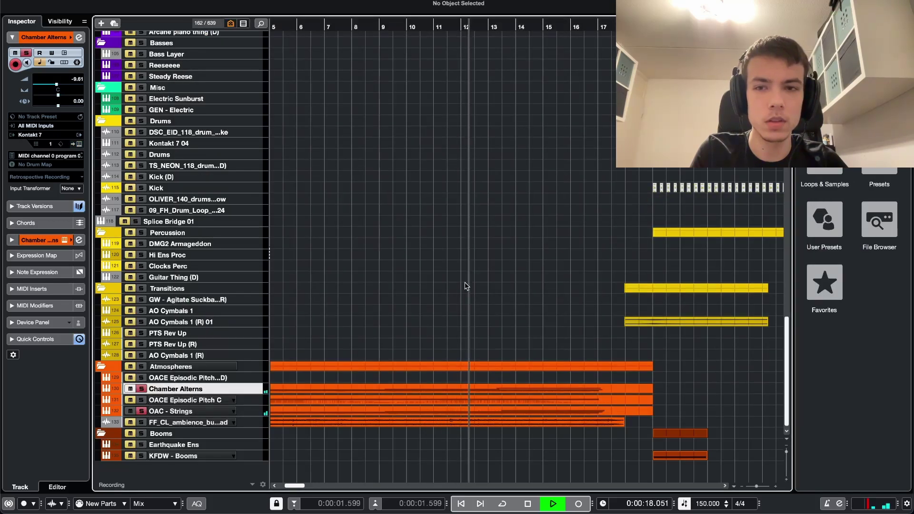
Step: Select the OACE Episodic Pitch C track, stop playback, clear the solos and return the playback cursor to bar 2
{"action": "left_click", "coordinate": [181, 401]}
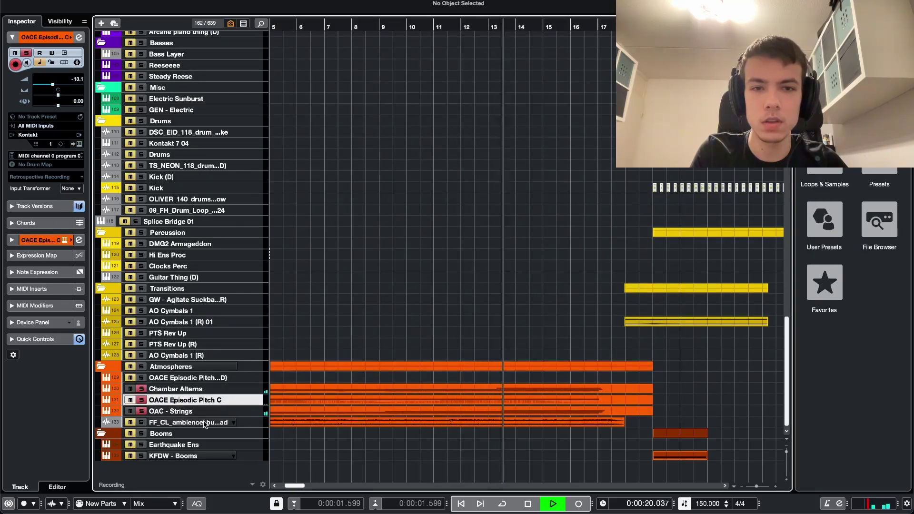
{"action": "key", "text": "space"}
{"action": "scroll", "coordinate": [414, 106], "scroll_direction": "left", "scroll_amount": 4}
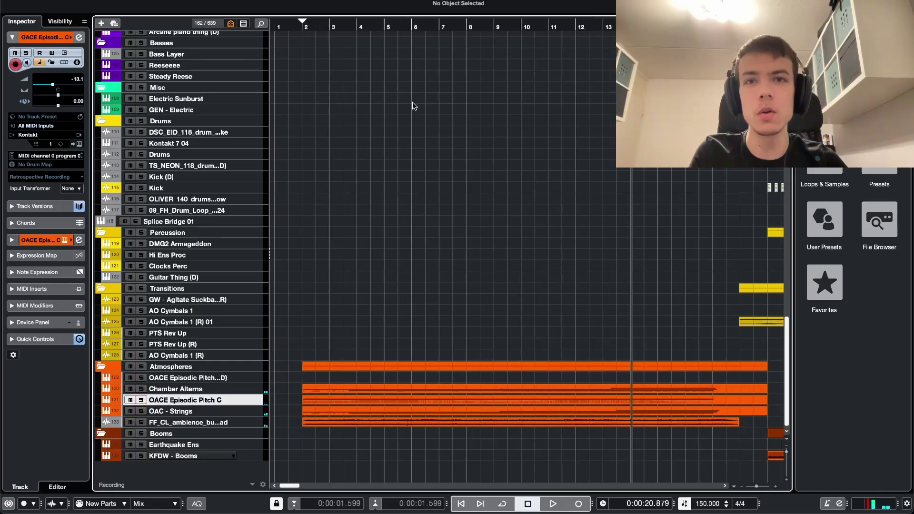
{"action": "key", "text": "KP_0"}
{"action": "scroll", "coordinate": [435, 126], "scroll_direction": "up", "scroll_amount": 12}
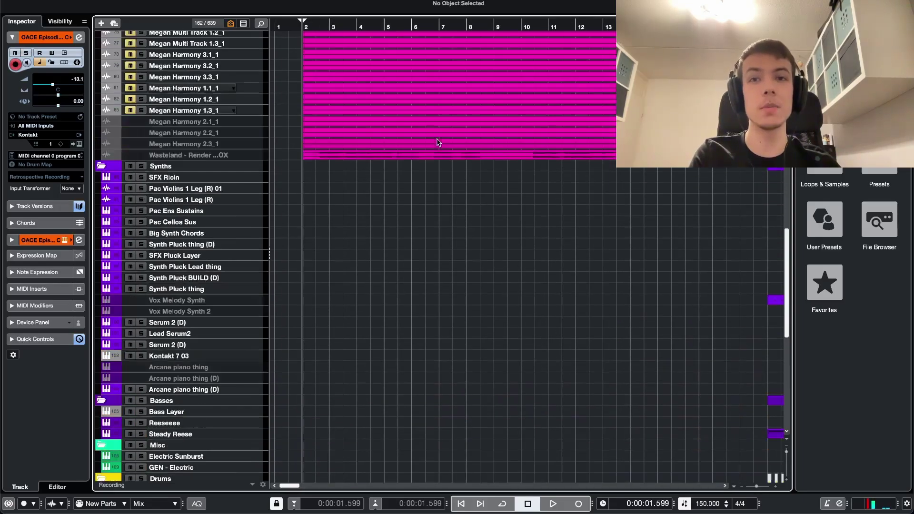
Step: Examine the piano chords and atmosphere layers across the opening of the arrangement
{"action": "scroll", "coordinate": [433, 156], "scroll_direction": "up", "scroll_amount": 15}
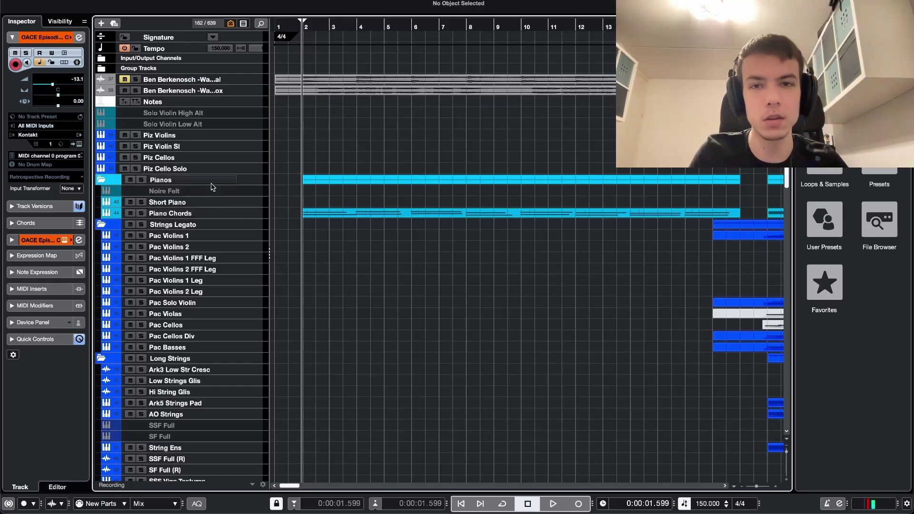
{"action": "key", "text": "h"}
{"action": "key", "text": "h"}
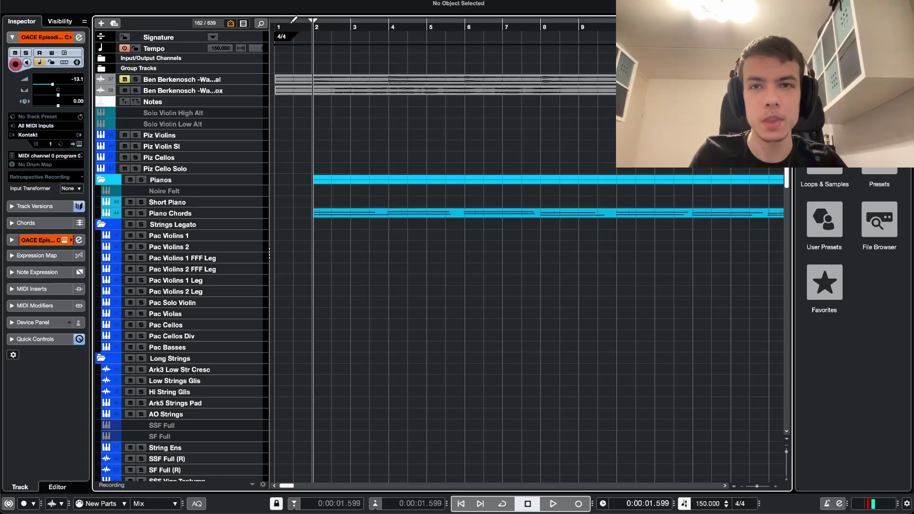
{"action": "key", "text": "g"}
{"action": "key", "text": "g"}
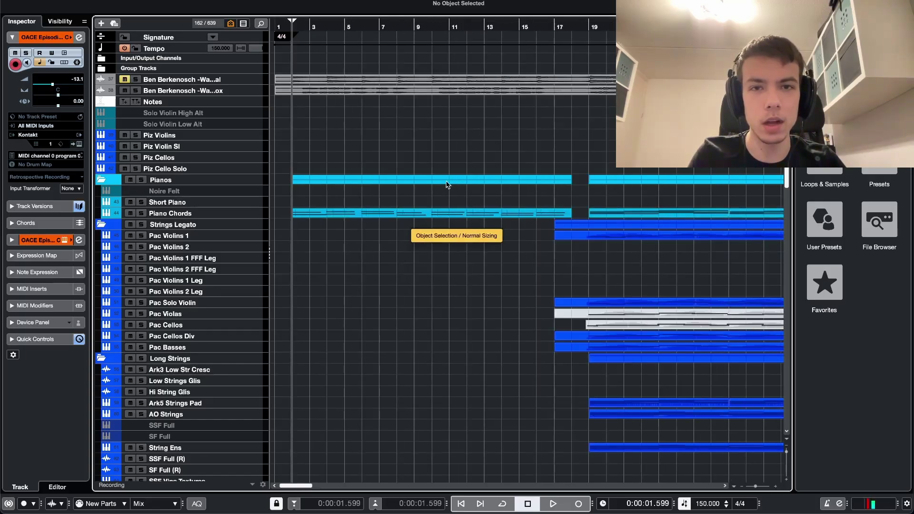
{"action": "scroll", "coordinate": [448, 183], "scroll_direction": "down", "scroll_amount": 15}
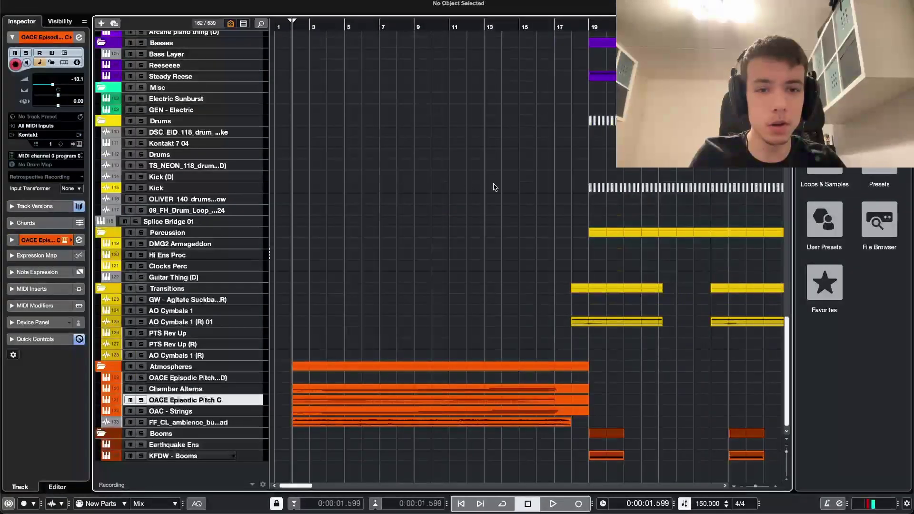
{"action": "scroll", "coordinate": [494, 187], "scroll_direction": "up", "scroll_amount": 20}
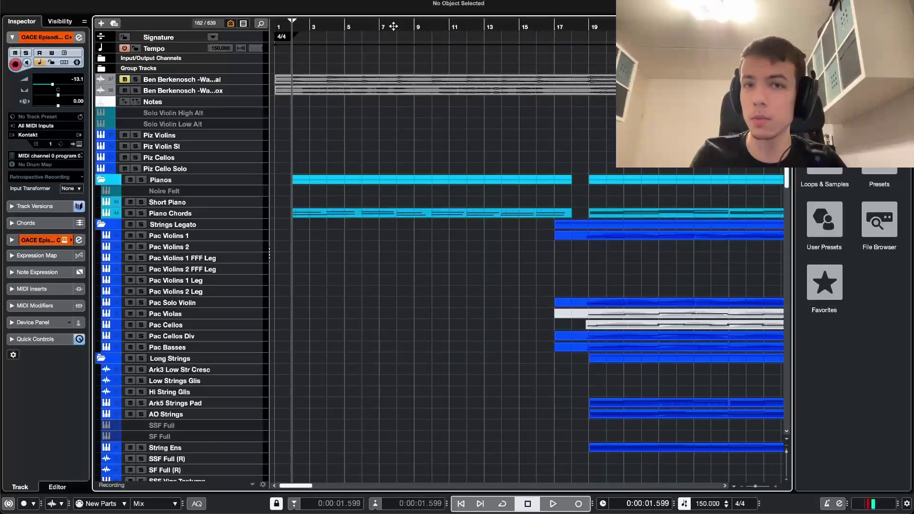
Step: Enlarge the Wasteland Vox audio track and start playing the full mix from bar 9
{"action": "left_click", "coordinate": [431, 27]}
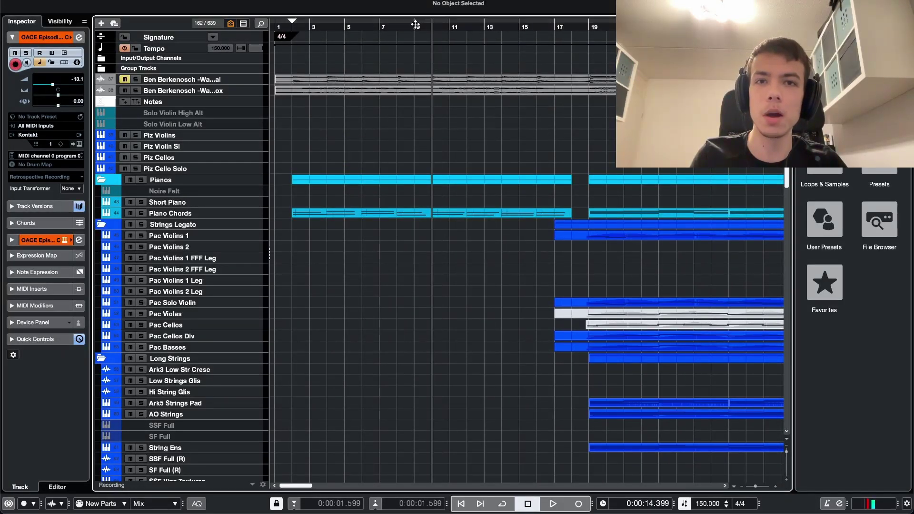
{"action": "left_click_drag", "start_coordinate": [416, 25], "coordinate": [447, 143]}
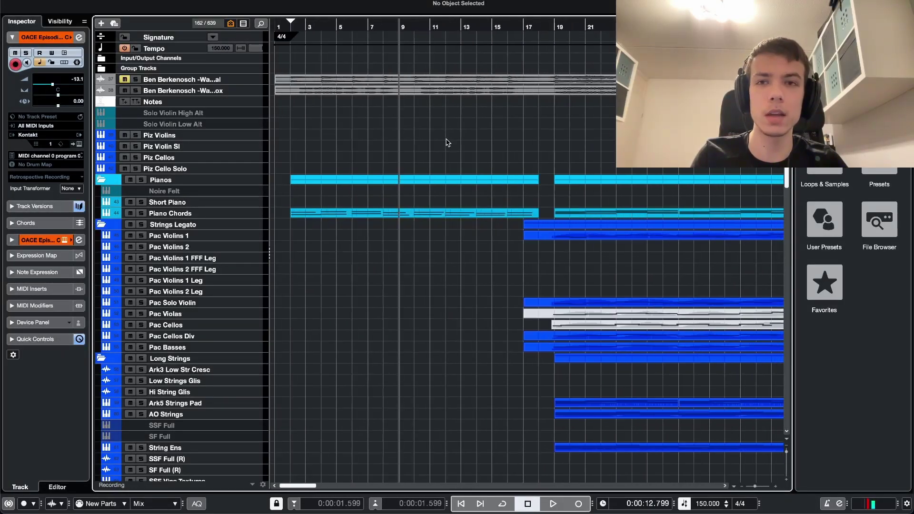
{"action": "left_click", "coordinate": [207, 92]}
{"action": "key", "text": "ctrl+alt+e"}
{"action": "key", "text": "space"}
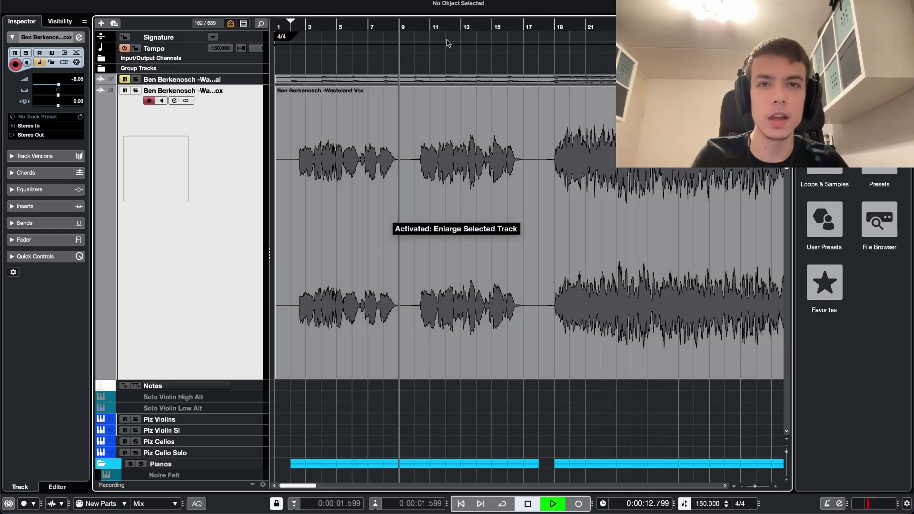
Step: Follow the vocal waveform during playback until about bar 17, stop, and restore the track's normal height
{"action": "left_click_drag", "start_coordinate": [442, 31], "coordinate": [440, 108]}
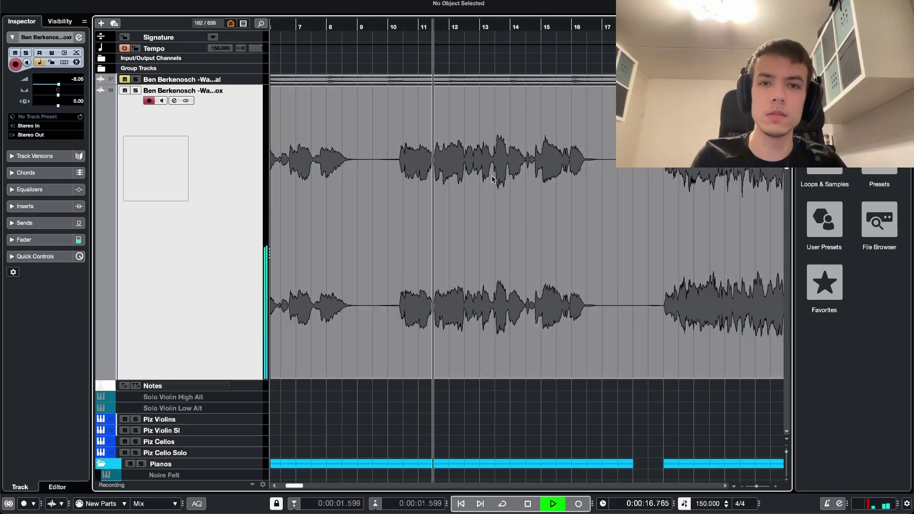
{"action": "scroll", "coordinate": [492, 179], "scroll_direction": "left", "scroll_amount": 2}
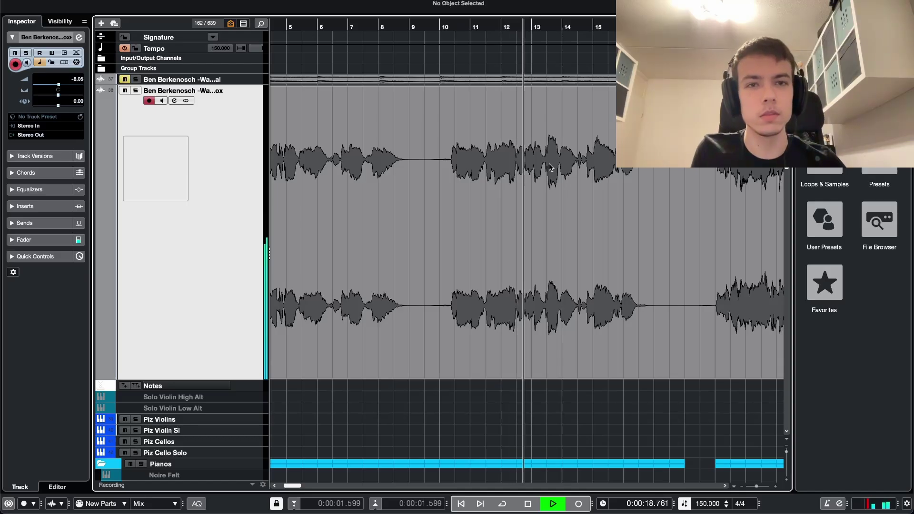
{"action": "scroll", "coordinate": [553, 164], "scroll_direction": "right", "scroll_amount": 2}
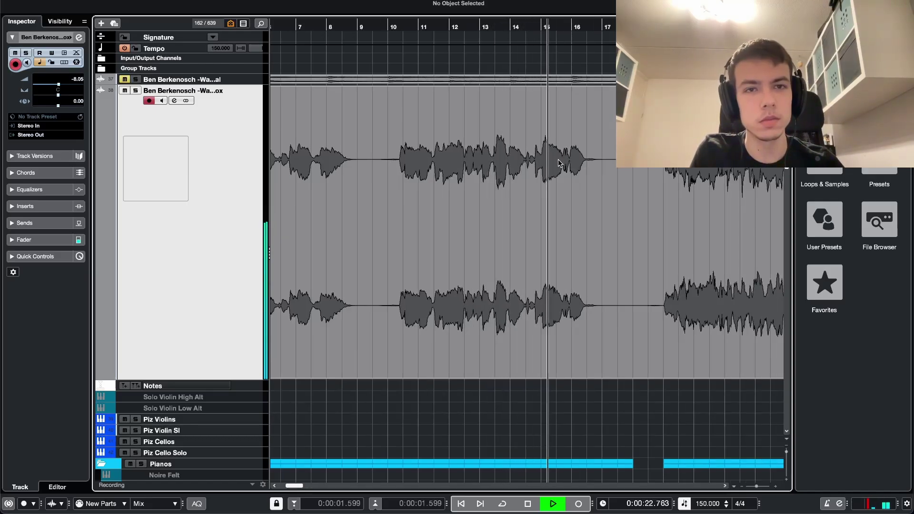
{"action": "scroll", "coordinate": [558, 159], "scroll_direction": "right", "scroll_amount": 1}
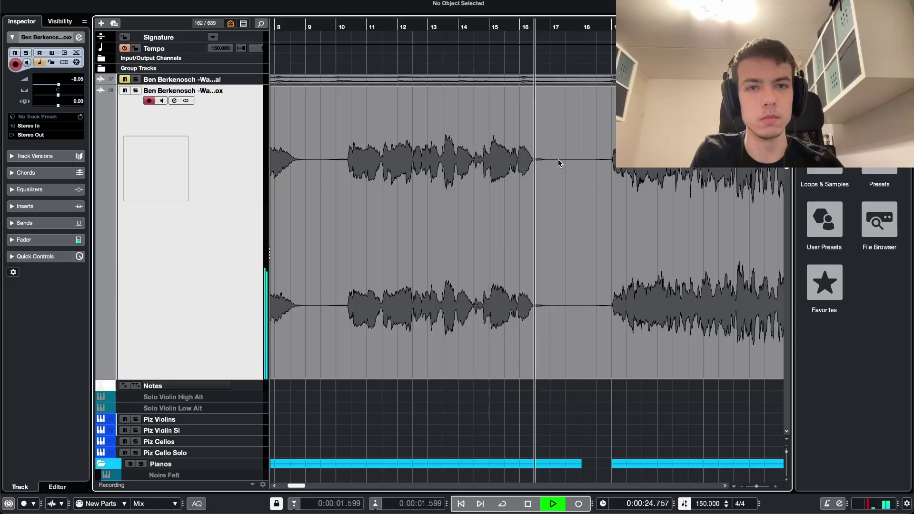
{"action": "key", "text": "space"}
{"action": "key", "text": "alt+e"}
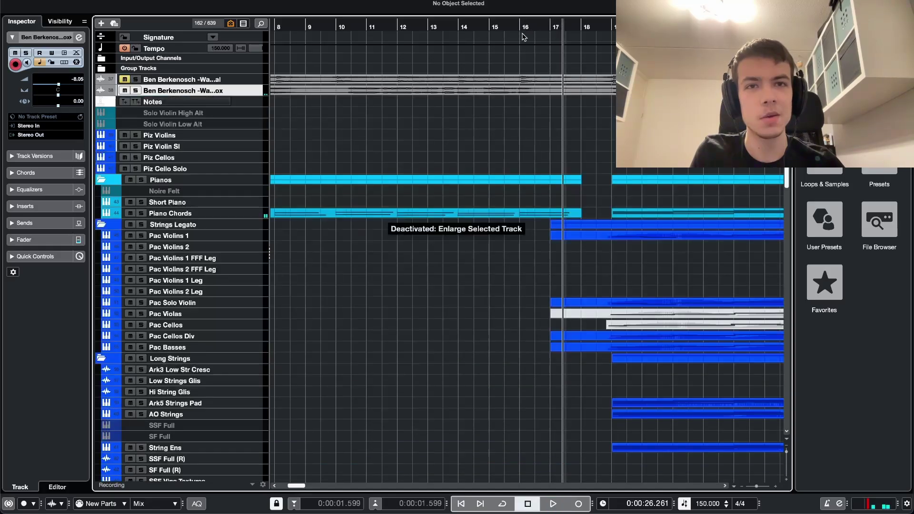
Step: Enlarge the Wasteland Vox track, play the mix from midway through bar 14, stop, and restore the track's height
{"action": "left_click", "coordinate": [523, 33]}
{"action": "key", "text": "alt+e"}
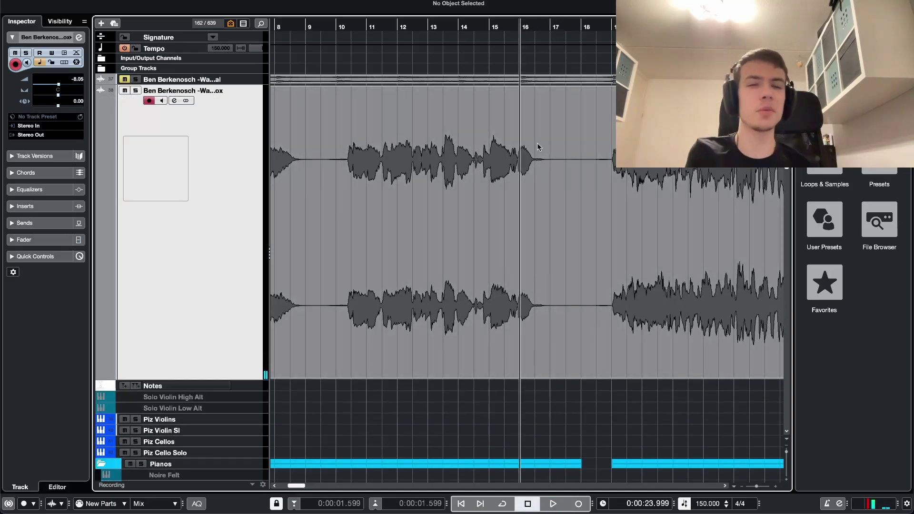
{"action": "key", "text": "h"}
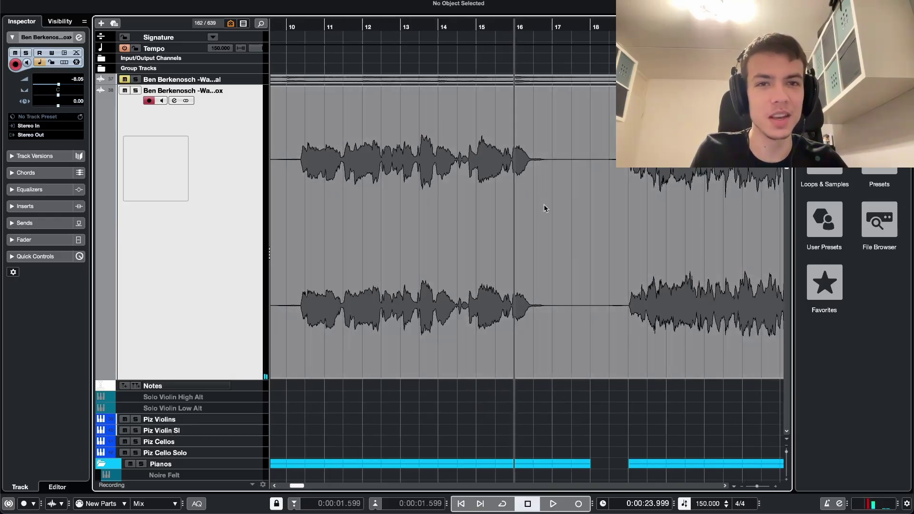
{"action": "scroll", "coordinate": [544, 205], "scroll_direction": "down", "scroll_amount": 10}
{"action": "left_click", "coordinate": [458, 21]}
{"action": "key", "text": "space"}
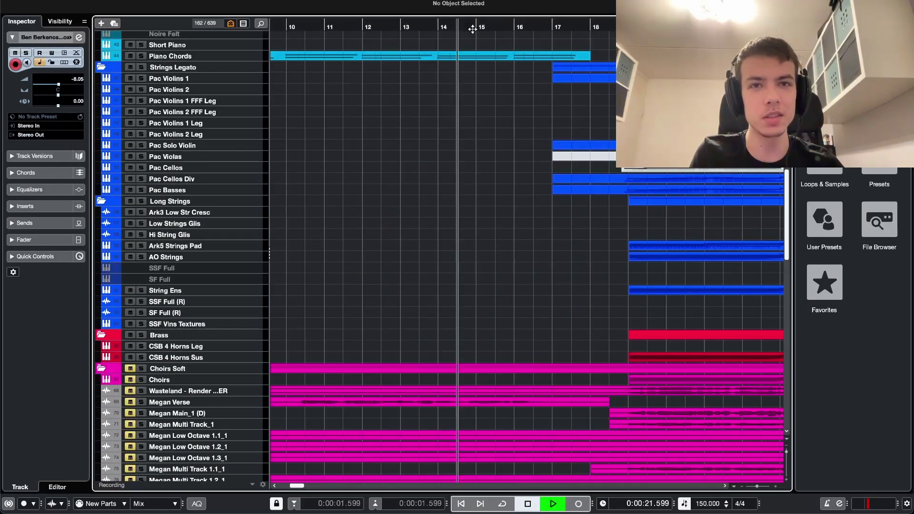
{"action": "scroll", "coordinate": [484, 47], "scroll_direction": "up", "scroll_amount": 2}
{"action": "scroll", "coordinate": [484, 47], "scroll_direction": "up", "scroll_amount": 8}
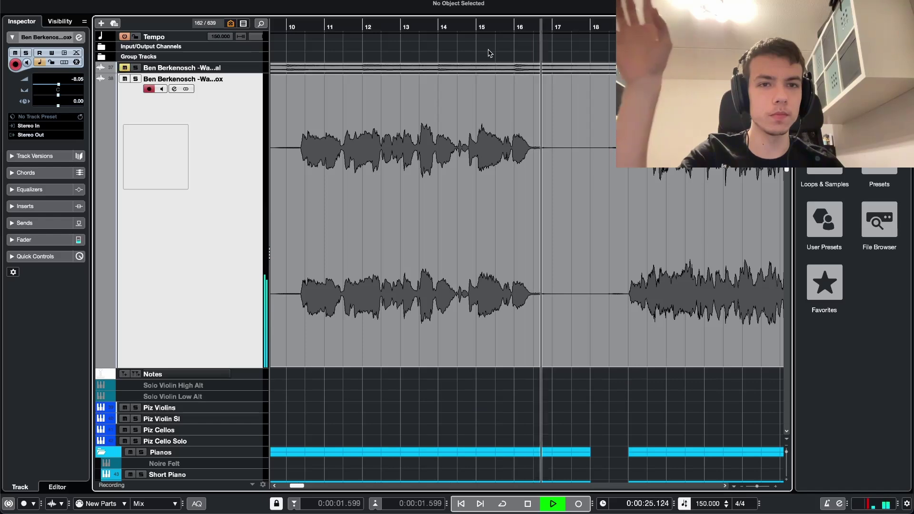
{"action": "scroll", "coordinate": [547, 124], "scroll_direction": "down", "scroll_amount": 20}
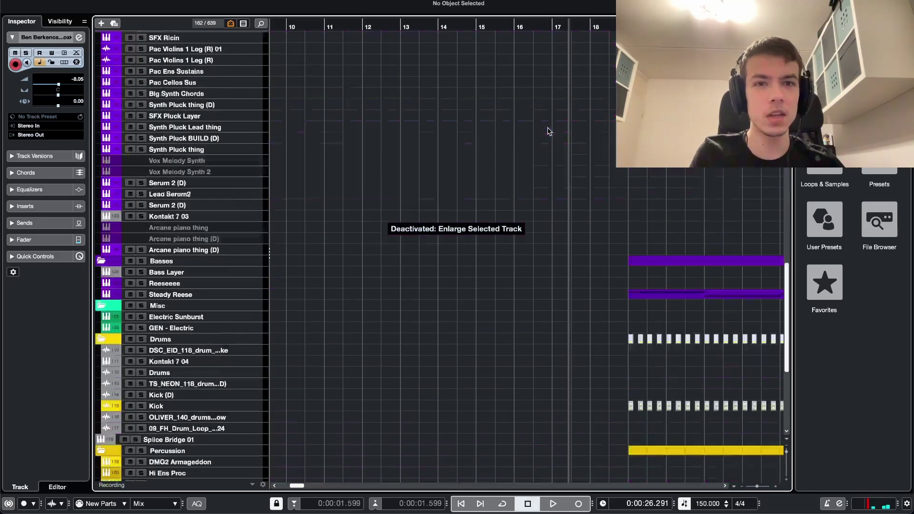
Step: Solo the FF_CL_ambience track, play it from bar 17, and clear the solo
{"action": "left_click", "coordinate": [211, 421]}
{"action": "key", "text": "s"}
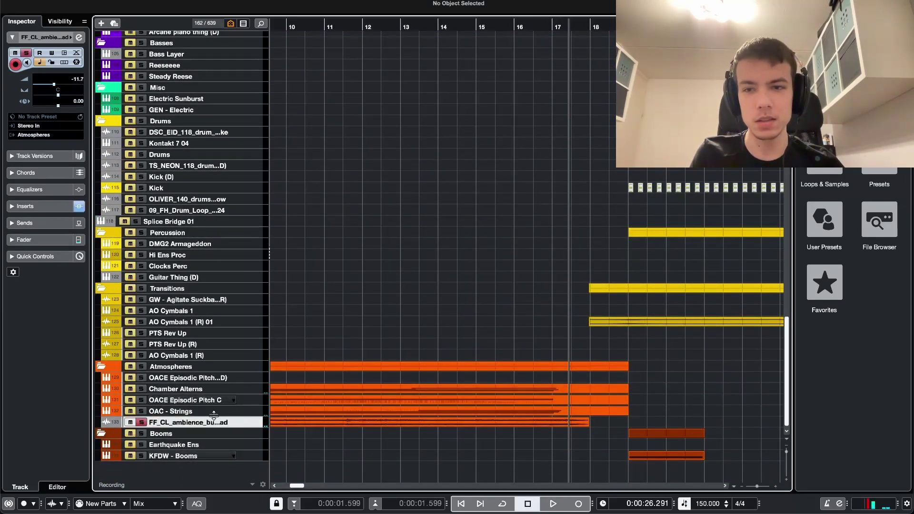
{"action": "left_click", "coordinate": [553, 24]}
{"action": "key", "text": "space"}
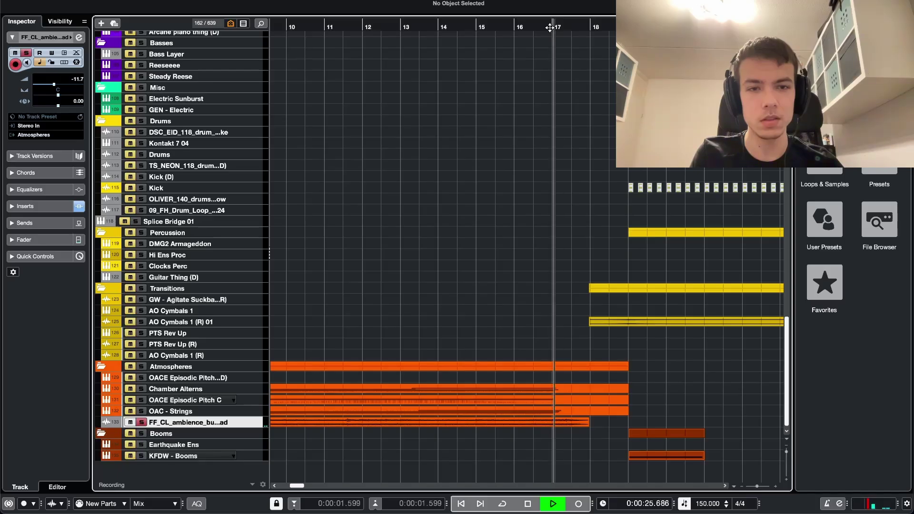
{"action": "key", "text": "s"}
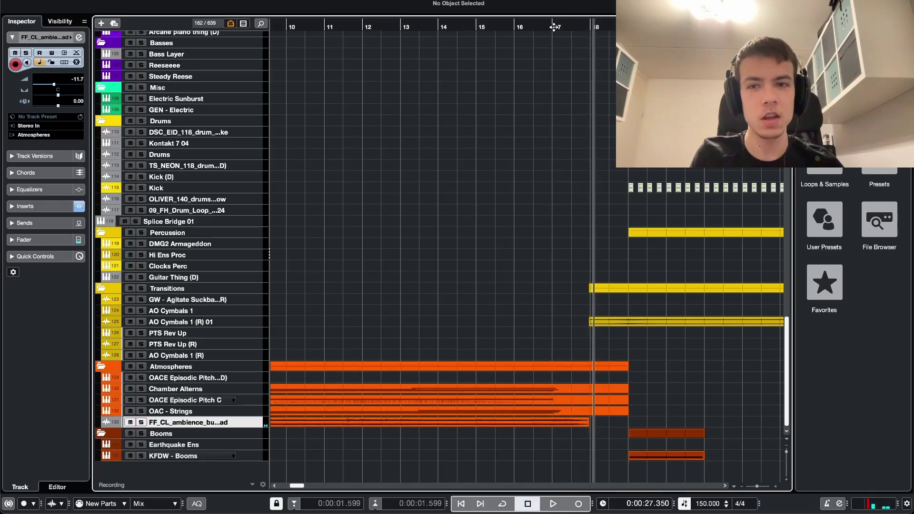
{"action": "key", "text": "space"}
Step: Play the full mix from bar 16 and follow the legato strings' entry at bar 17
{"action": "scroll", "coordinate": [526, 57], "scroll_direction": "up", "scroll_amount": 15}
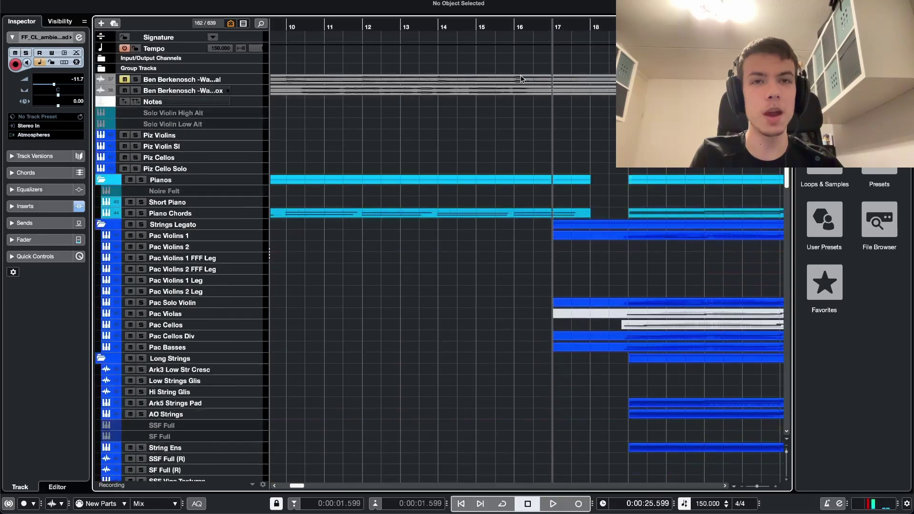
{"action": "left_click", "coordinate": [508, 29]}
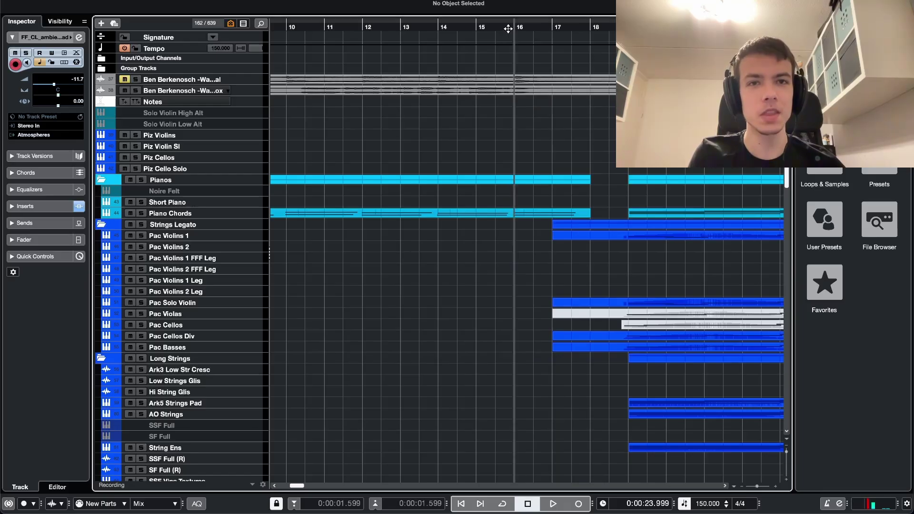
{"action": "key", "text": "space"}
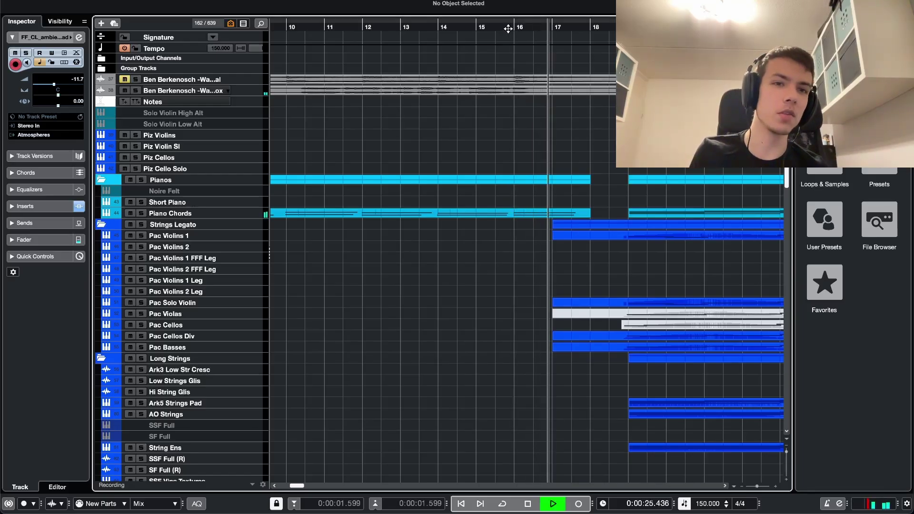
{"action": "scroll", "coordinate": [548, 199], "scroll_direction": "down", "scroll_amount": 1}
{"action": "scroll", "coordinate": [547, 199], "scroll_direction": "right", "scroll_amount": 3}
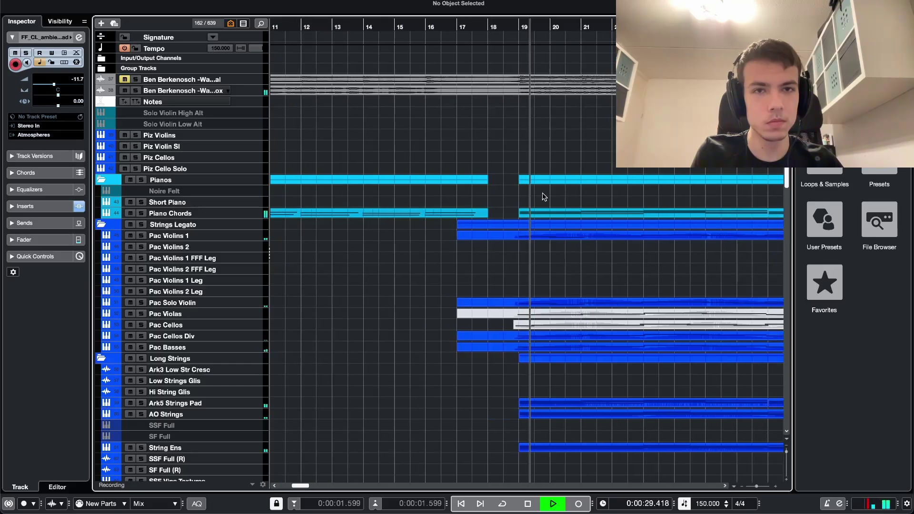
Step: Examine the strings, brass and other layers starting at bar 19 while the mix plays, and stop playback
{"action": "scroll", "coordinate": [533, 197], "scroll_direction": "down", "scroll_amount": 1}
{"action": "scroll", "coordinate": [523, 196], "scroll_direction": "right", "scroll_amount": 2}
{"action": "scroll", "coordinate": [520, 195], "scroll_direction": "down", "scroll_amount": 3}
{"action": "scroll", "coordinate": [521, 195], "scroll_direction": "down", "scroll_amount": 6}
{"action": "scroll", "coordinate": [520, 195], "scroll_direction": "up", "scroll_amount": 8}
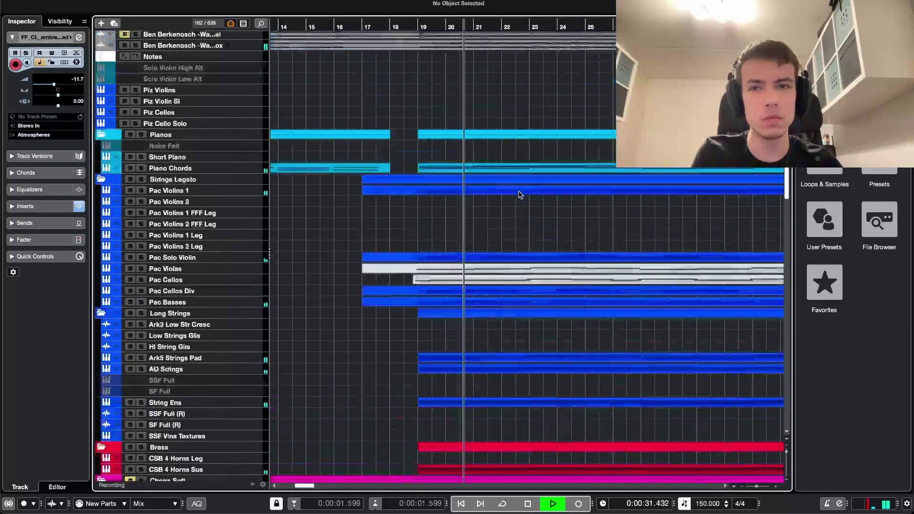
{"action": "scroll", "coordinate": [520, 195], "scroll_direction": "up", "scroll_amount": 1}
{"action": "scroll", "coordinate": [524, 188], "scroll_direction": "down", "scroll_amount": 3}
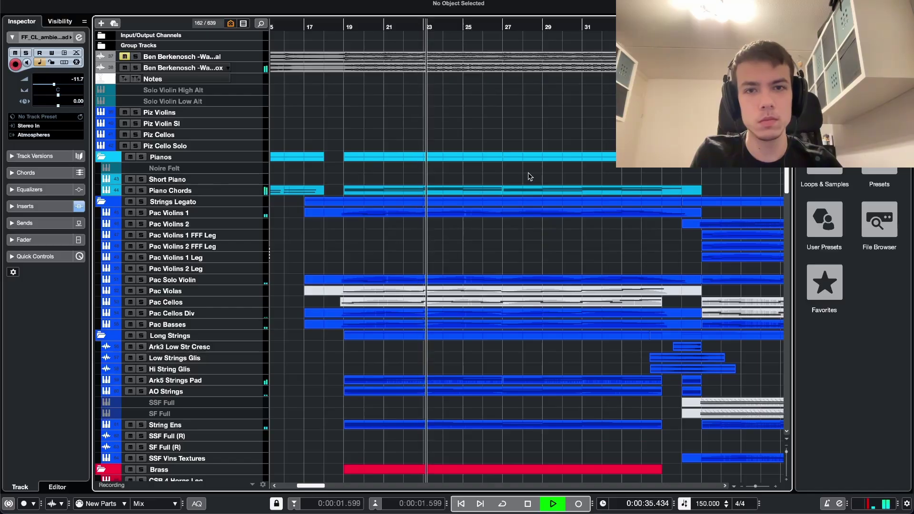
{"action": "scroll", "coordinate": [528, 177], "scroll_direction": "left", "scroll_amount": 4}
{"action": "scroll", "coordinate": [530, 176], "scroll_direction": "down", "scroll_amount": 6}
{"action": "scroll", "coordinate": [595, 178], "scroll_direction": "up", "scroll_amount": 7}
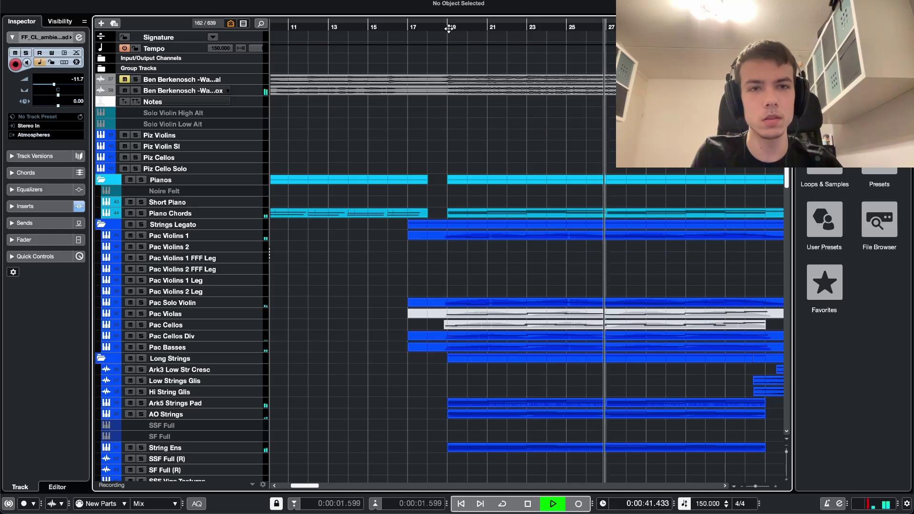
{"action": "key", "text": "space"}
Step: Solo the two Wasteland audio tracks above the Notes track and play them from bar 18
{"action": "left_click", "coordinate": [448, 29]}
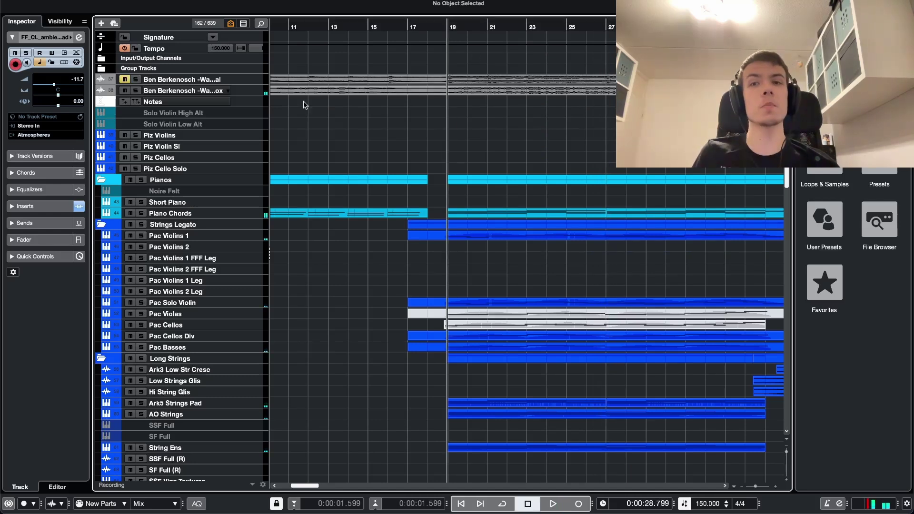
{"action": "left_click", "coordinate": [136, 80]}
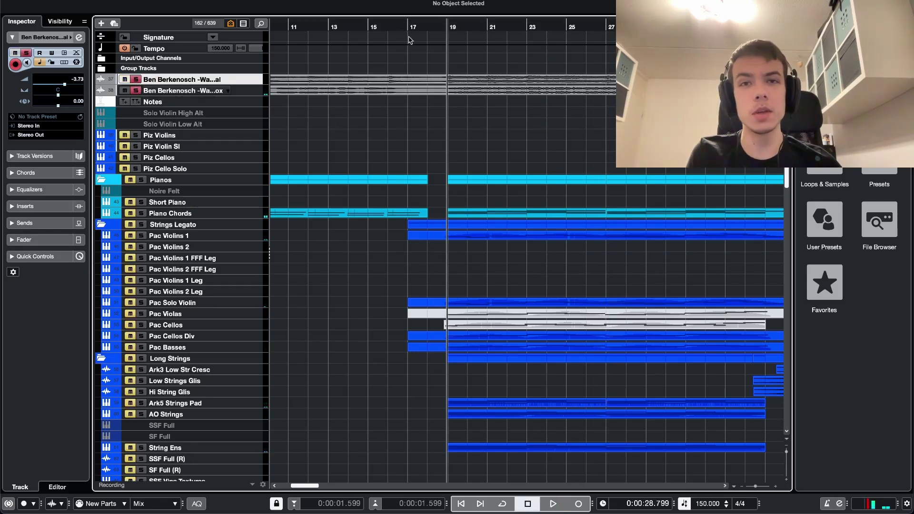
{"action": "key", "text": "g"}
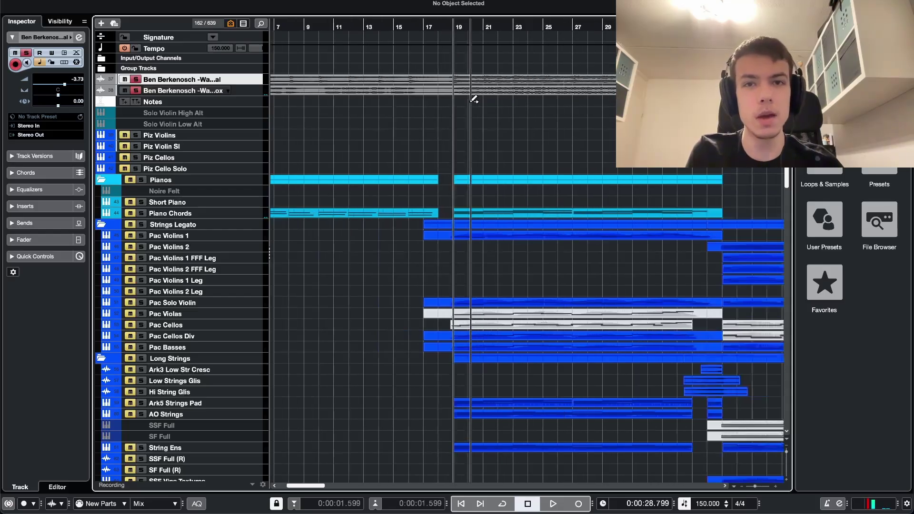
{"action": "left_click", "coordinate": [437, 27]}
{"action": "key", "text": "space"}
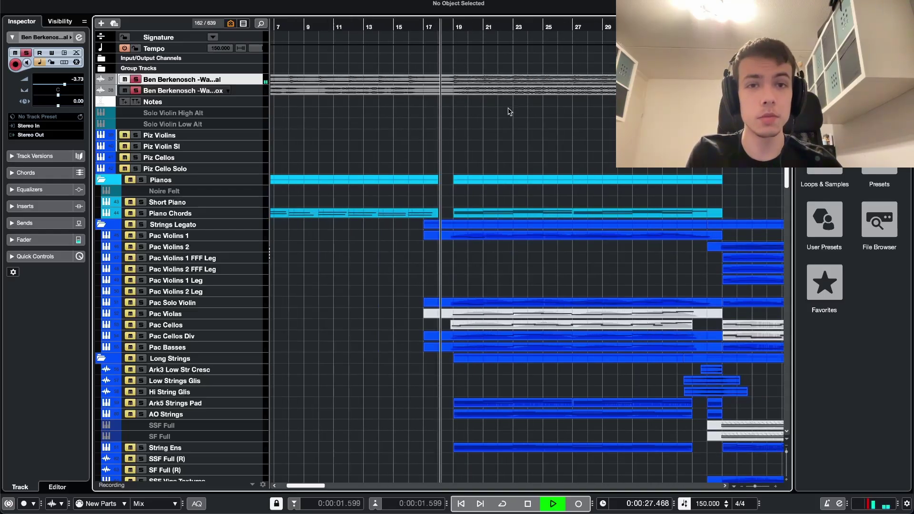
Step: Follow the two soloed Wasteland audio tracks through bars 18 to 27, stop playback and clear the solo
{"action": "scroll", "coordinate": [480, 132], "scroll_direction": "up", "scroll_amount": 1}
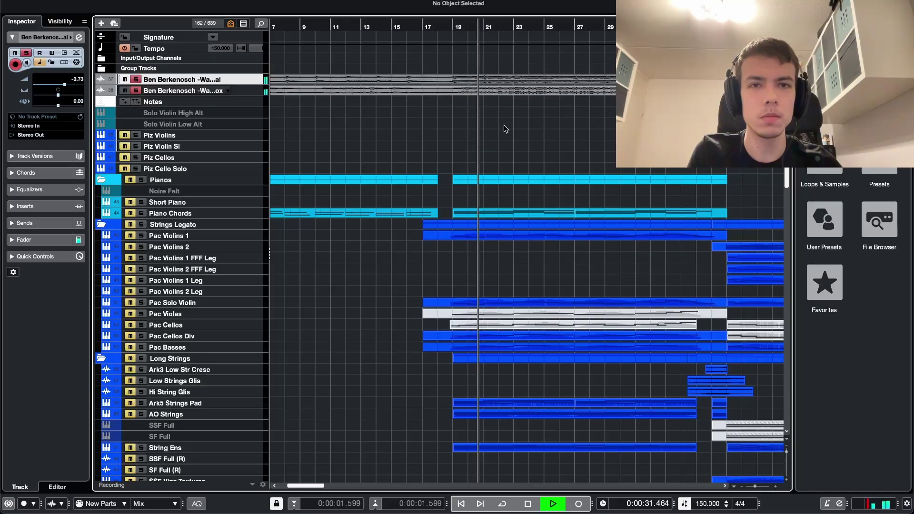
{"action": "scroll", "coordinate": [505, 129], "scroll_direction": "right", "scroll_amount": 2}
{"action": "scroll", "coordinate": [495, 129], "scroll_direction": "down", "scroll_amount": 1}
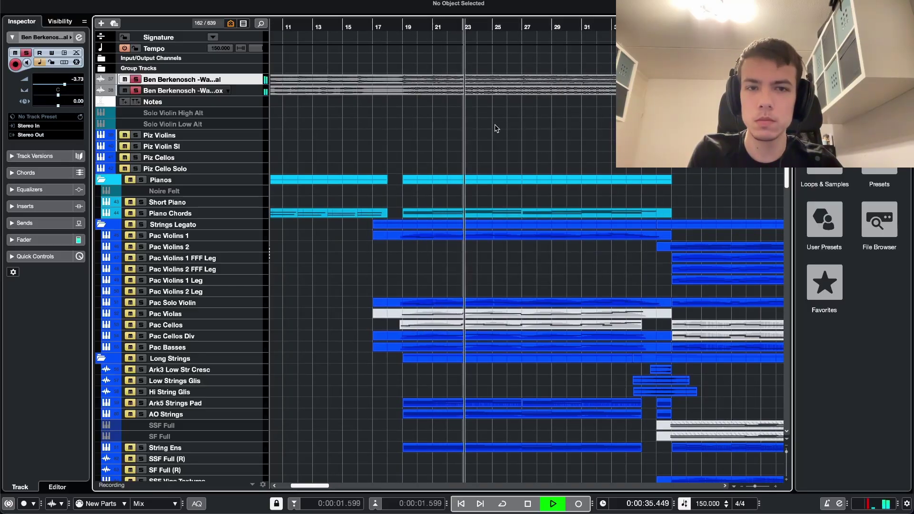
{"action": "scroll", "coordinate": [495, 129], "scroll_direction": "down", "scroll_amount": 5}
{"action": "scroll", "coordinate": [495, 129], "scroll_direction": "right", "scroll_amount": 2}
{"action": "scroll", "coordinate": [495, 128], "scroll_direction": "up", "scroll_amount": 5}
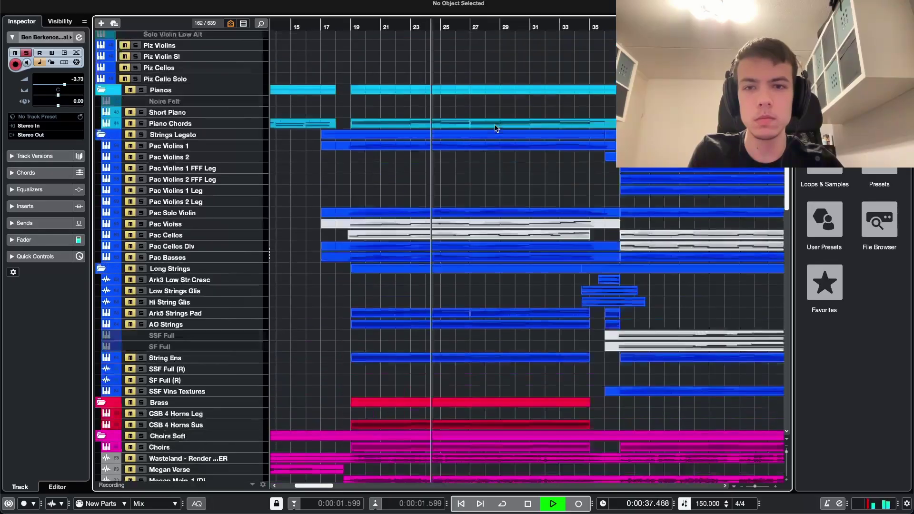
{"action": "scroll", "coordinate": [495, 128], "scroll_direction": "left", "scroll_amount": 3}
{"action": "scroll", "coordinate": [495, 128], "scroll_direction": "right", "scroll_amount": 3}
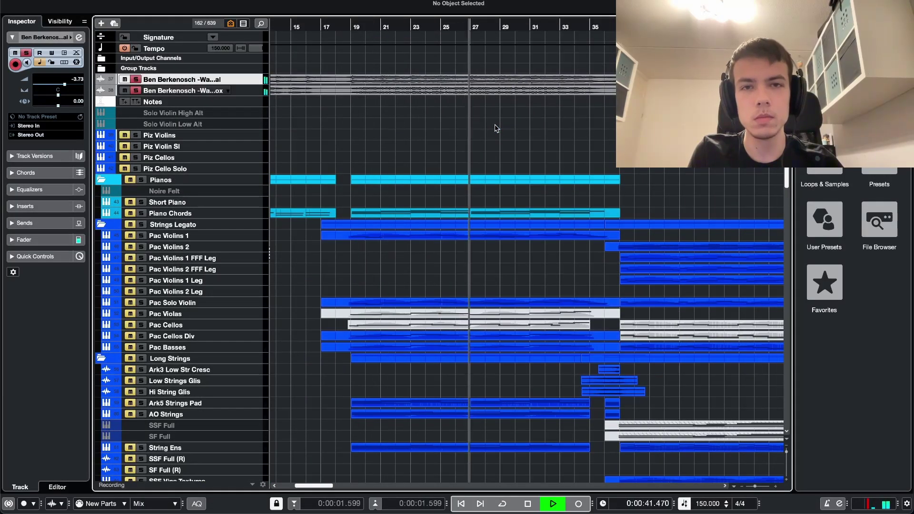
{"action": "scroll", "coordinate": [495, 129], "scroll_direction": "left", "scroll_amount": 5}
{"action": "key", "text": "space"}
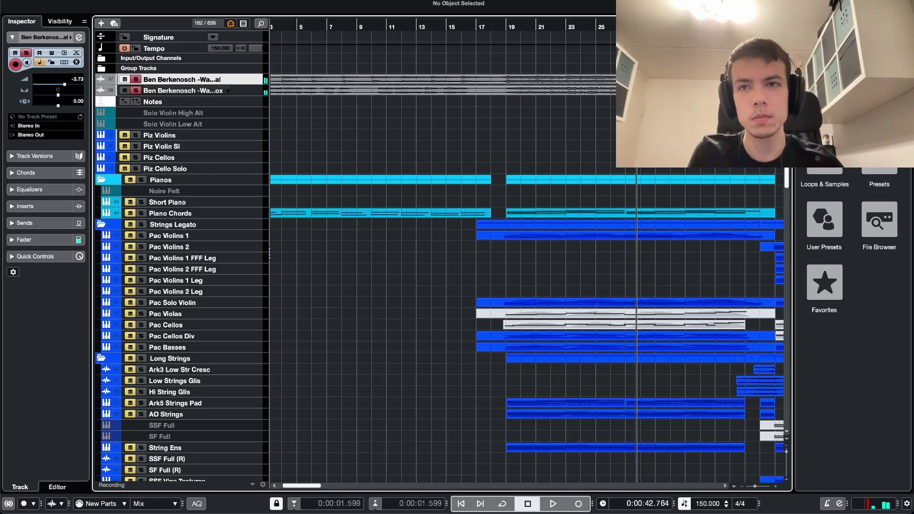
{"action": "key", "text": "s"}
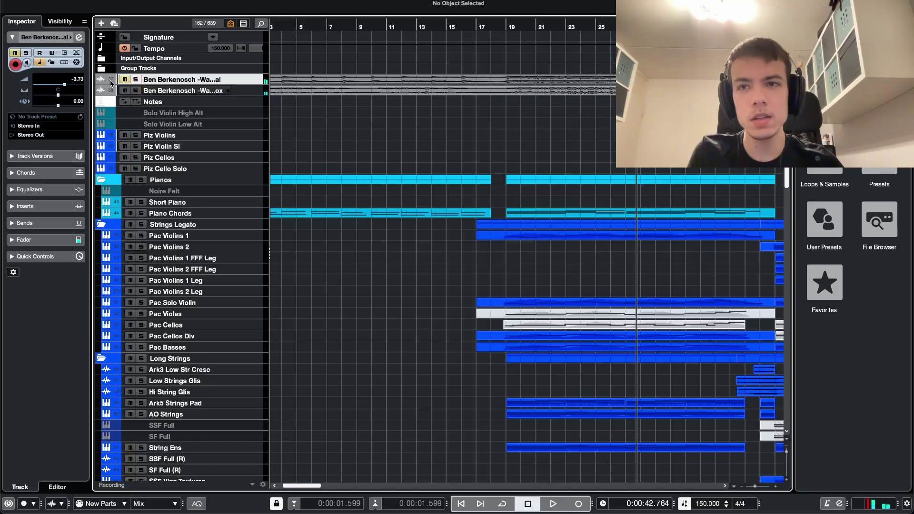
Step: Place the playhead at bar 19 and select the Piano Chords track
{"action": "left_click", "coordinate": [508, 27]}
{"action": "scroll", "coordinate": [527, 111], "scroll_direction": "right", "scroll_amount": 1}
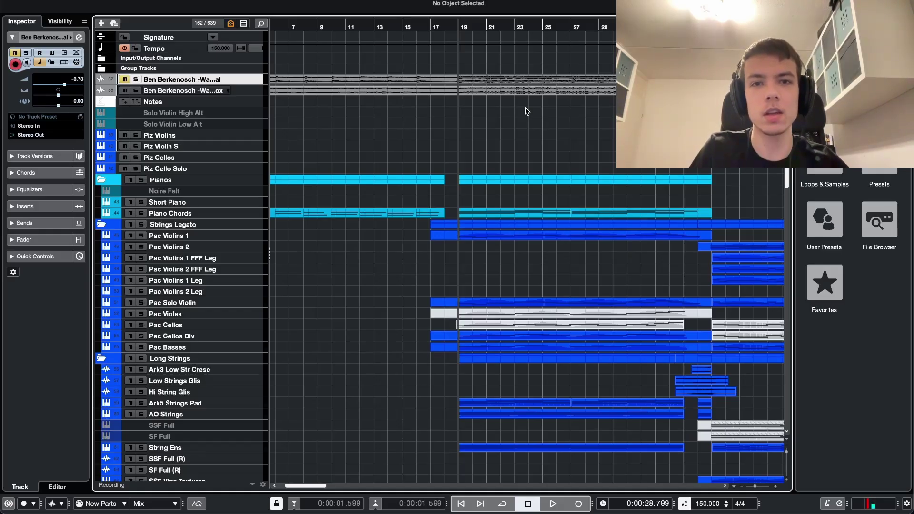
{"action": "left_click", "coordinate": [224, 213]}
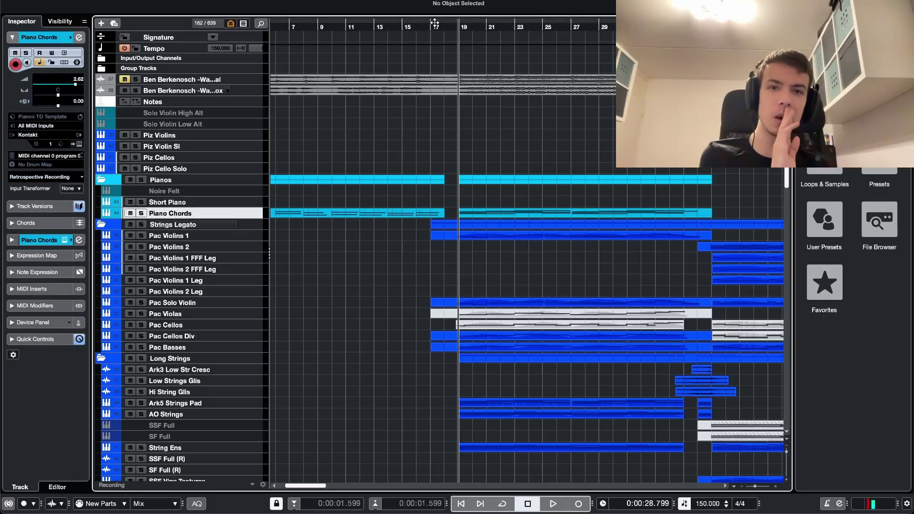
{"action": "scroll", "coordinate": [488, 163], "scroll_direction": "up", "scroll_amount": 2}
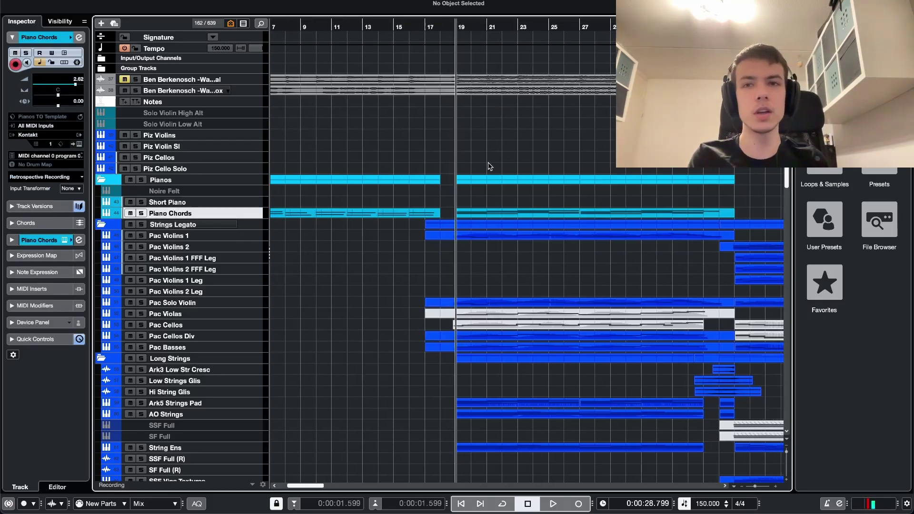
{"action": "scroll", "coordinate": [488, 164], "scroll_direction": "up", "scroll_amount": 1}
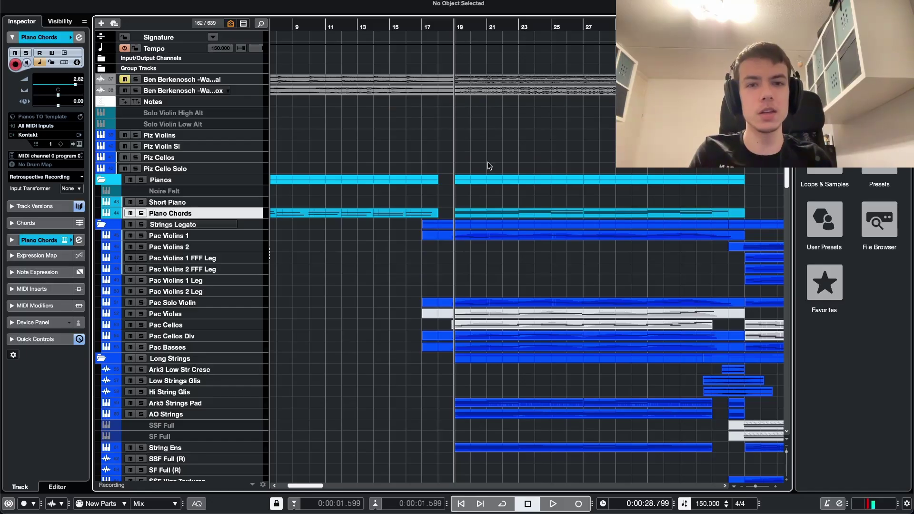
{"action": "scroll", "coordinate": [486, 174], "scroll_direction": "down", "scroll_amount": 3}
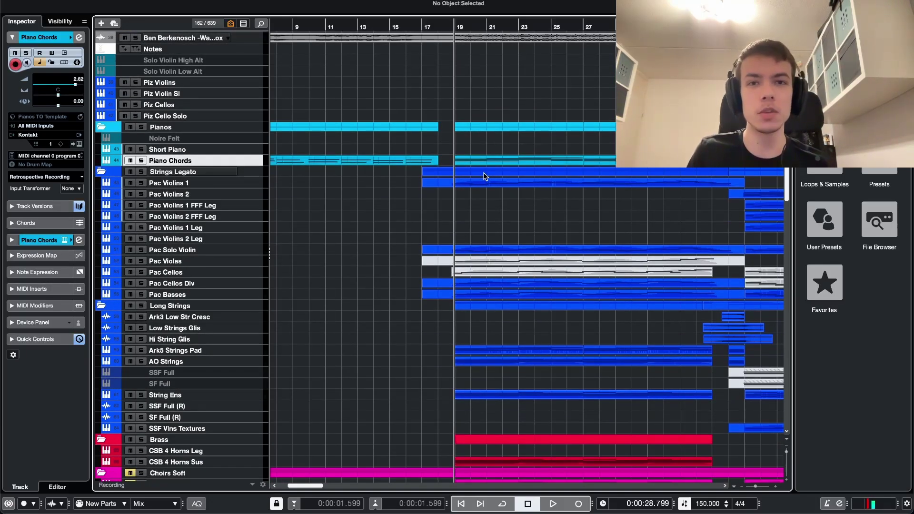
{"action": "scroll", "coordinate": [484, 176], "scroll_direction": "up", "scroll_amount": 3}
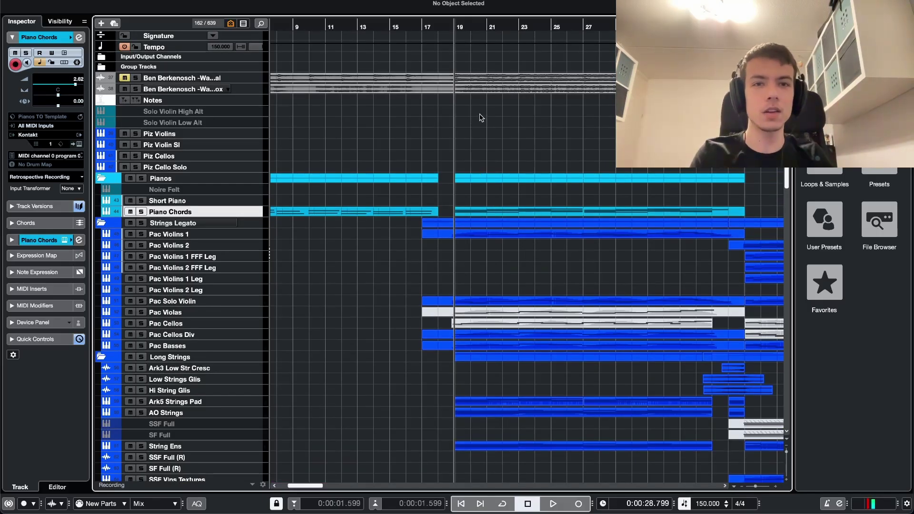
Step: Solo and enlarge the Piano Chords track to inspect its two Woodchester parts from bar 19, and restore the previous view and solo state
{"action": "key", "text": "s"}
{"action": "key", "text": "ctrl+alt+e"}
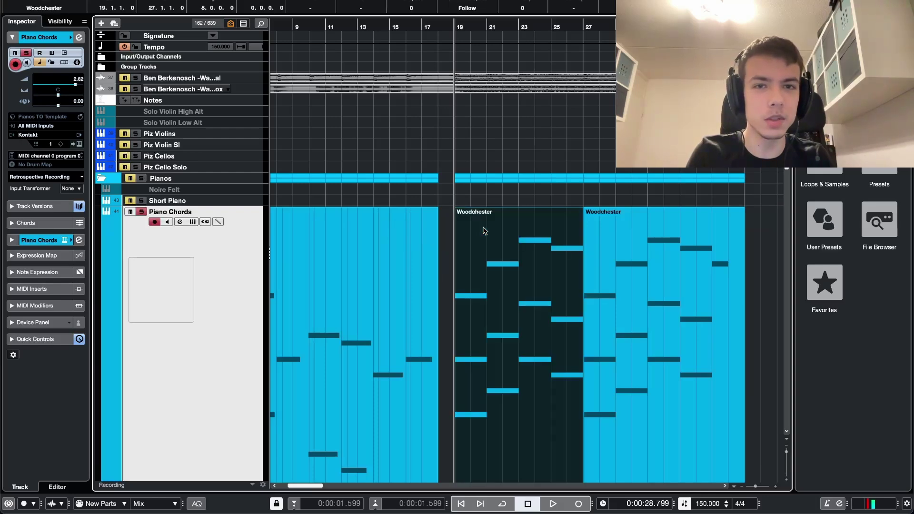
{"action": "left_click", "coordinate": [714, 241], "text": "shift"}
{"action": "double_click", "coordinate": [552, 240]}
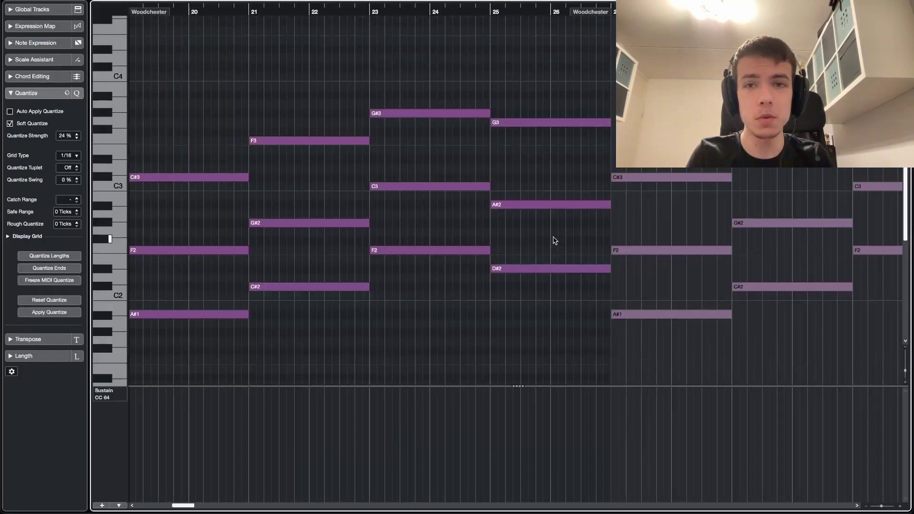
{"action": "key", "text": "Escape"}
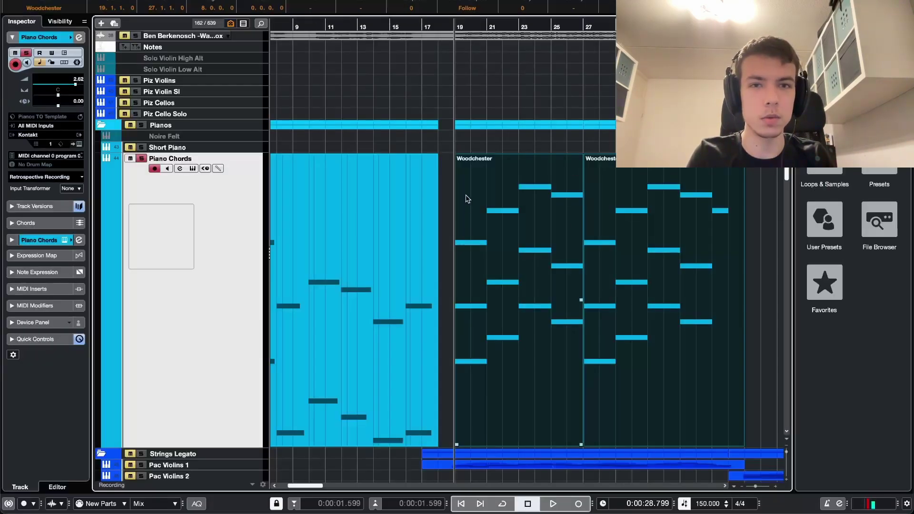
{"action": "key", "text": "ctrl+alt+e"}
{"action": "left_click", "coordinate": [464, 153]}
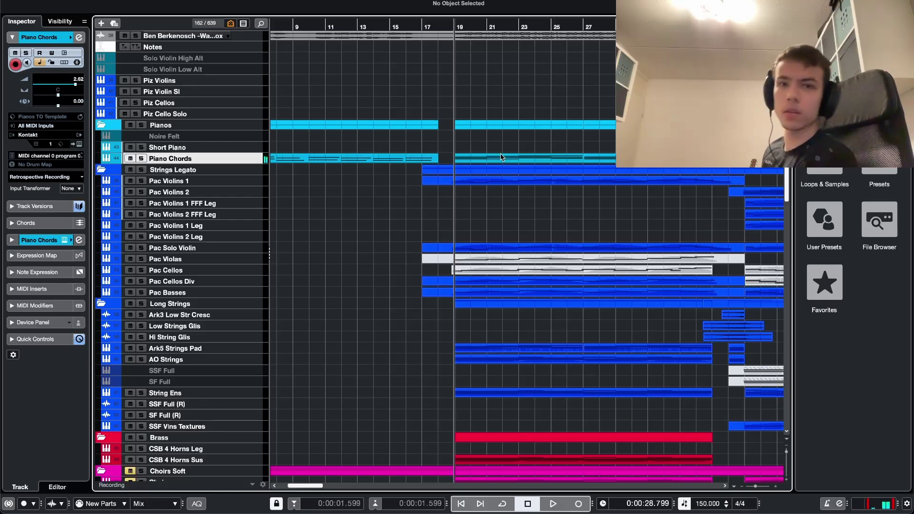
Step: Examine the piano and string arrangement around bars 17 to 37 and place the playhead at bar 18
{"action": "scroll", "coordinate": [488, 177], "scroll_direction": "up", "scroll_amount": 5}
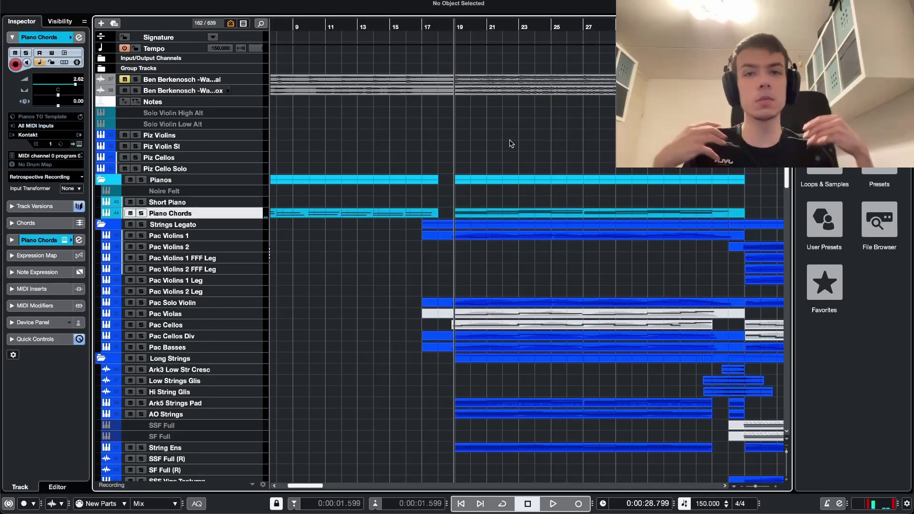
{"action": "scroll", "coordinate": [511, 145], "scroll_direction": "down", "scroll_amount": 10}
{"action": "scroll", "coordinate": [510, 145], "scroll_direction": "up", "scroll_amount": 10}
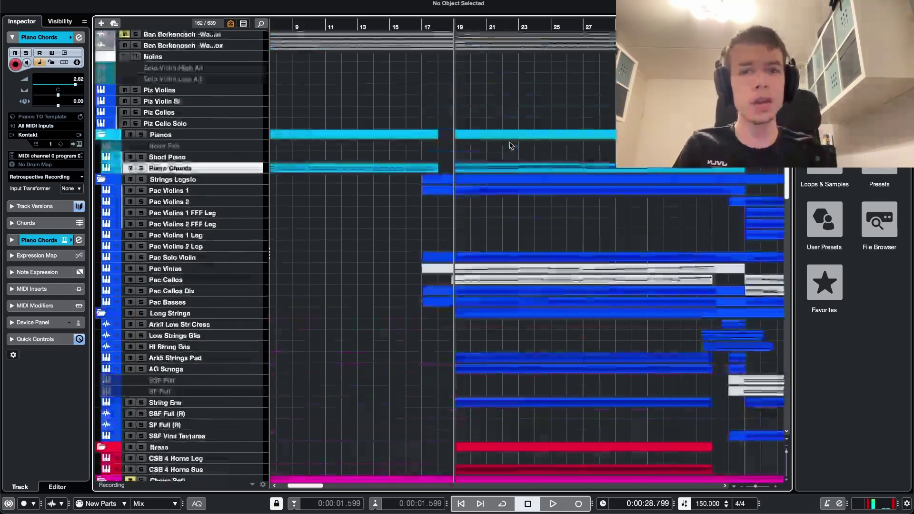
{"action": "scroll", "coordinate": [509, 146], "scroll_direction": "down", "scroll_amount": 2}
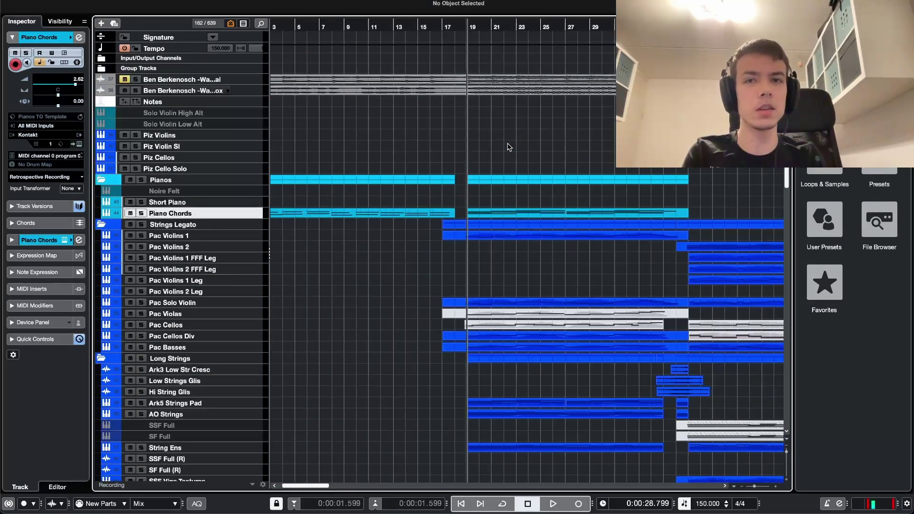
{"action": "scroll", "coordinate": [509, 148], "scroll_direction": "down", "scroll_amount": 3}
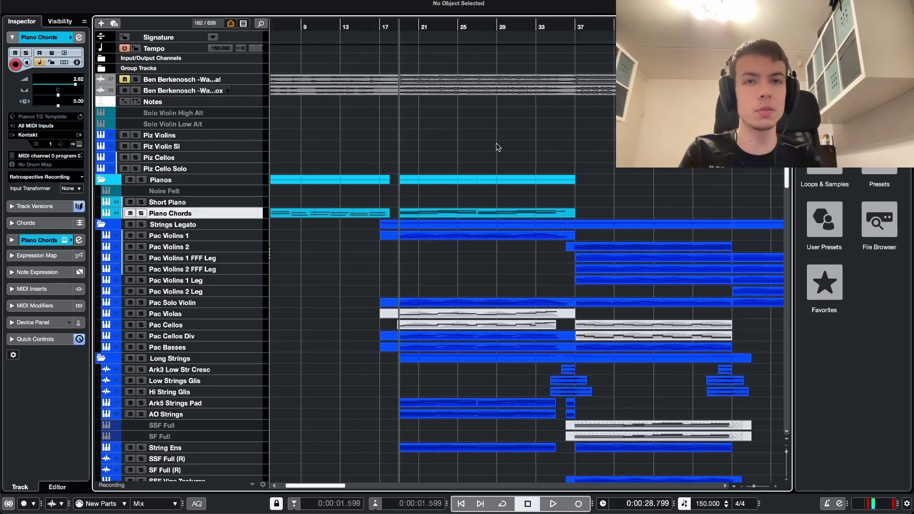
{"action": "scroll", "coordinate": [452, 109], "scroll_direction": "up", "scroll_amount": 3}
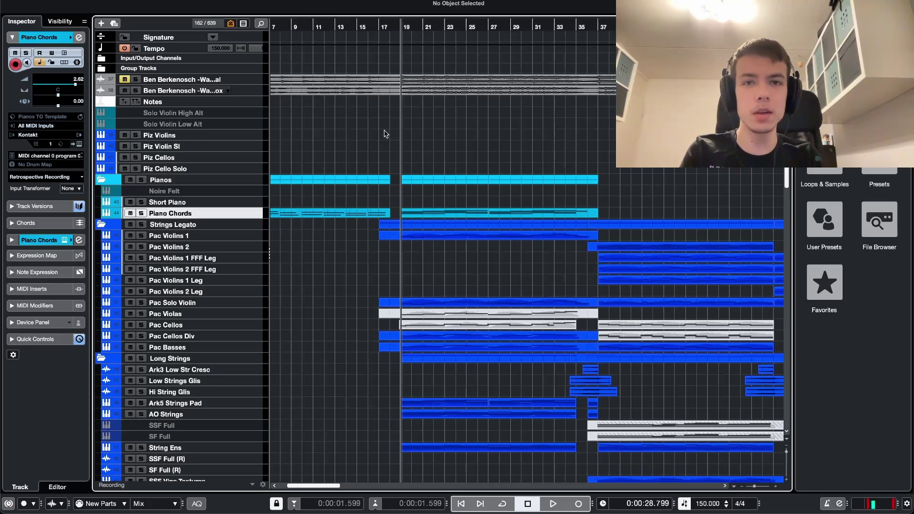
{"action": "scroll", "coordinate": [406, 88], "scroll_direction": "up", "scroll_amount": 1}
{"action": "left_click_drag", "start_coordinate": [387, 27], "coordinate": [442, 172]}
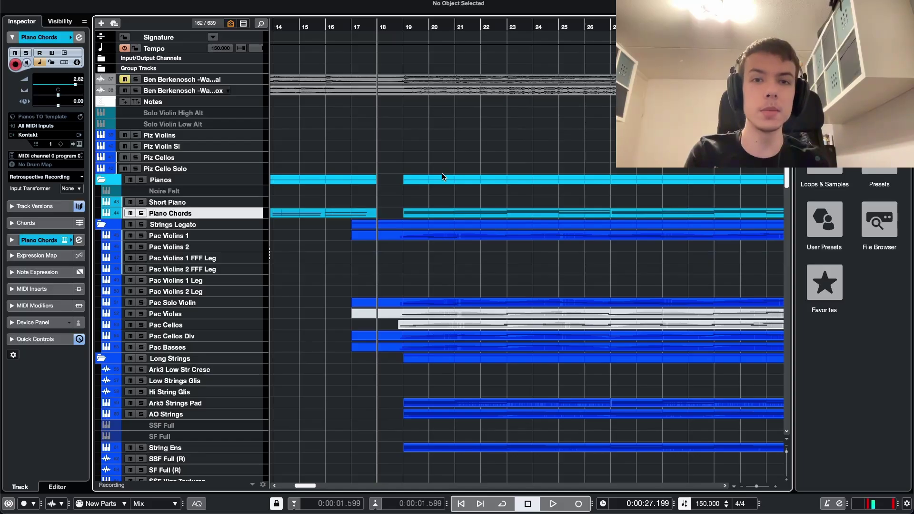
{"action": "scroll", "coordinate": [442, 173], "scroll_direction": "down", "scroll_amount": 3}
{"action": "scroll", "coordinate": [442, 174], "scroll_direction": "right", "scroll_amount": 2}
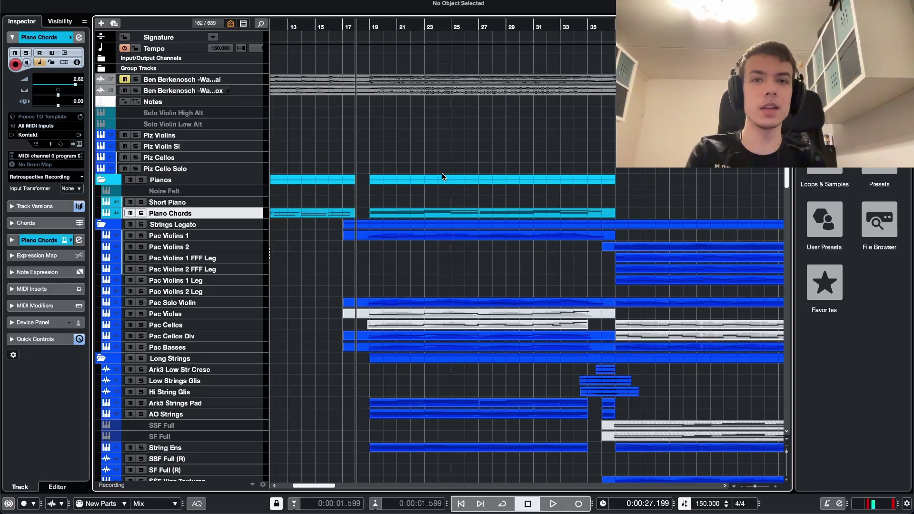
{"action": "scroll", "coordinate": [442, 173], "scroll_direction": "down", "scroll_amount": 2}
{"action": "scroll", "coordinate": [337, 92], "scroll_direction": "up", "scroll_amount": 2}
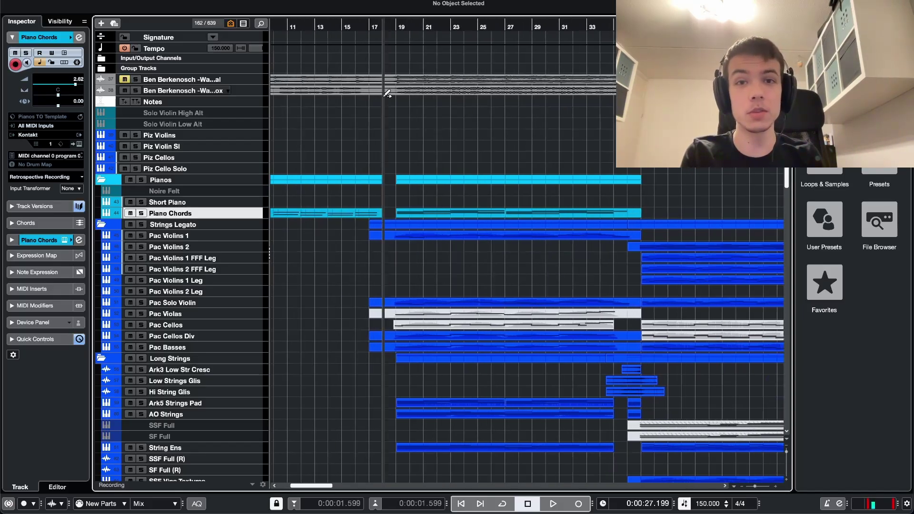
Step: Play the mix from bar 19 to bar 25 while following the string, brass and choir tracks, and stop playback
{"action": "left_click", "coordinate": [399, 41]}
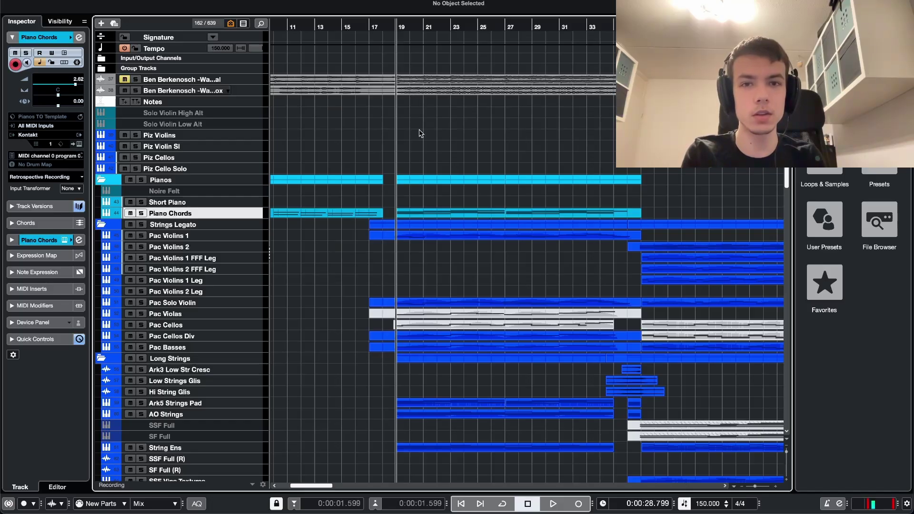
{"action": "scroll", "coordinate": [429, 135], "scroll_direction": "down", "scroll_amount": 6}
{"action": "key", "text": "space"}
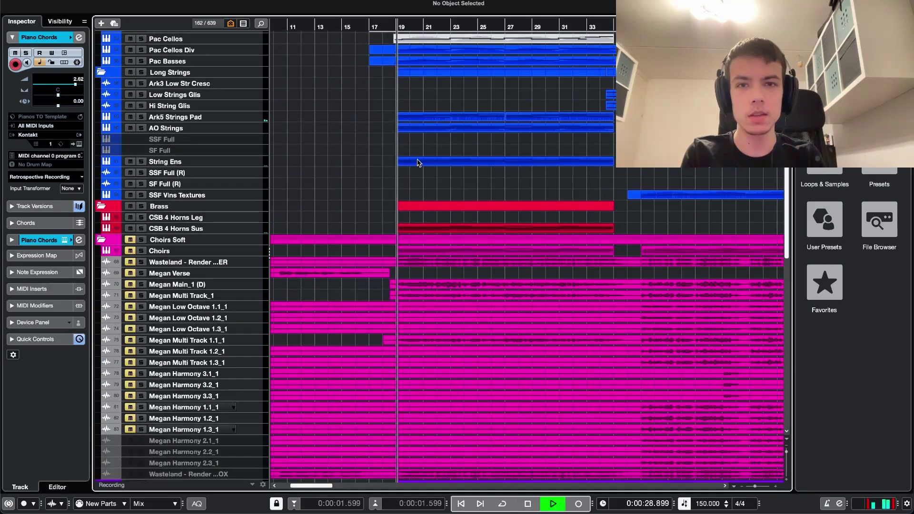
{"action": "scroll", "coordinate": [418, 163], "scroll_direction": "up", "scroll_amount": 1}
{"action": "scroll", "coordinate": [418, 163], "scroll_direction": "up", "scroll_amount": 2}
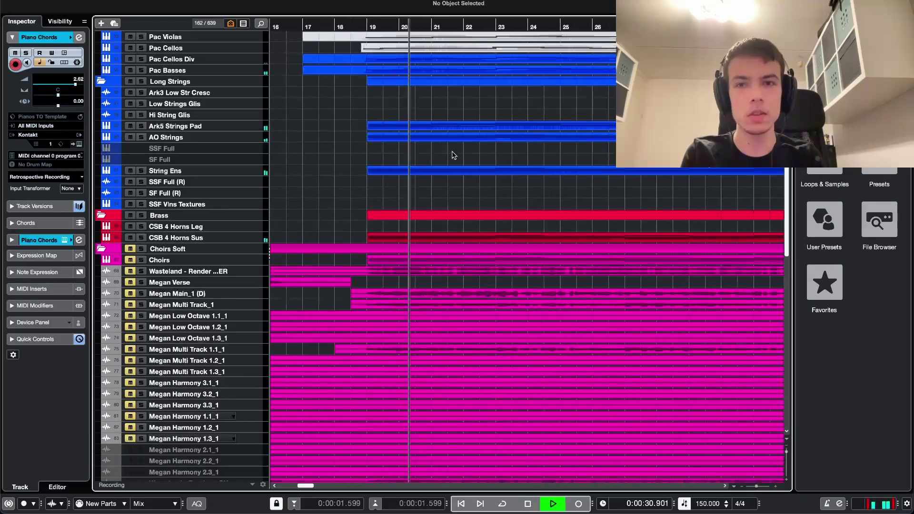
{"action": "scroll", "coordinate": [454, 156], "scroll_direction": "up", "scroll_amount": 3}
{"action": "scroll", "coordinate": [459, 153], "scroll_direction": "right", "scroll_amount": 2}
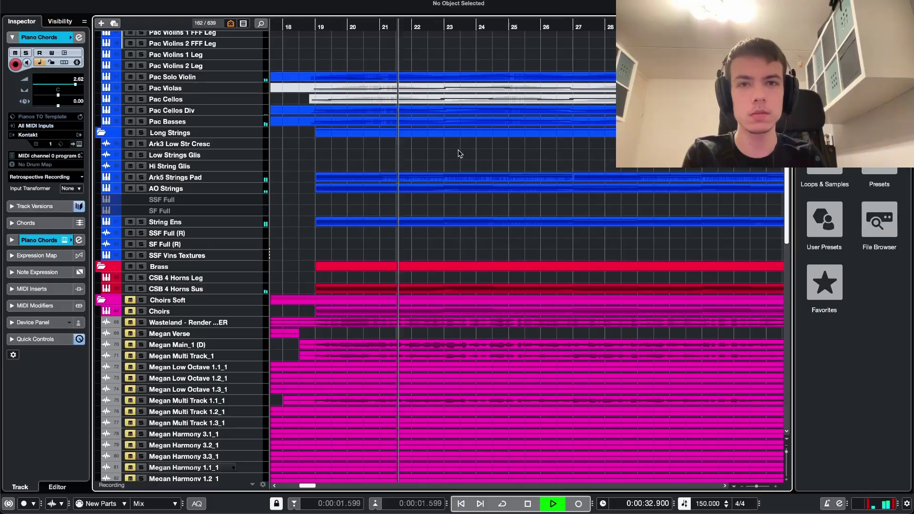
{"action": "scroll", "coordinate": [461, 153], "scroll_direction": "left", "scroll_amount": 2}
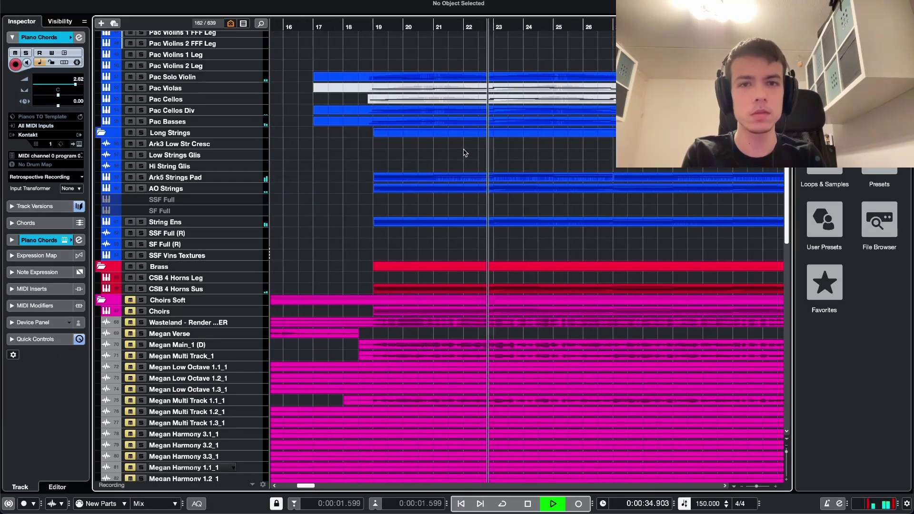
{"action": "scroll", "coordinate": [465, 153], "scroll_direction": "right", "scroll_amount": 3}
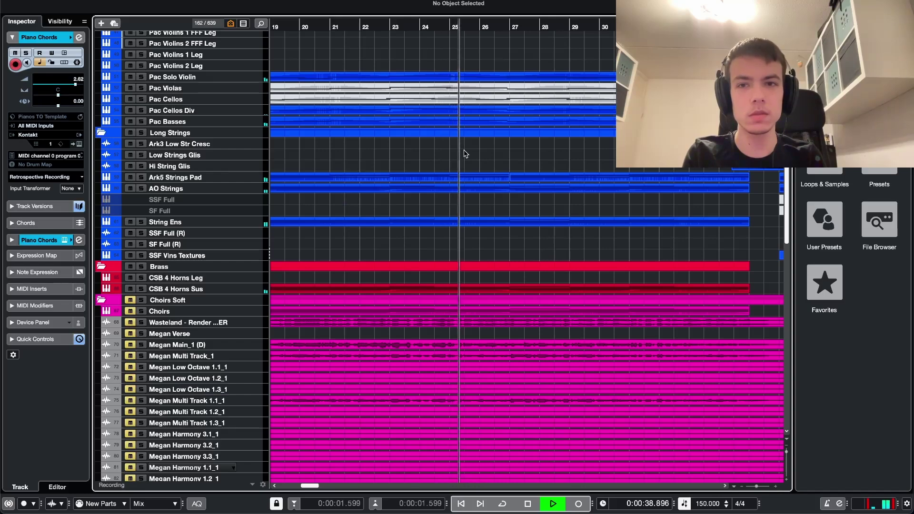
{"action": "key", "text": "space"}
Step: Examine the bass, drum, percussion, transition and boom tracks and play them briefly from the middle of bar 26
{"action": "scroll", "coordinate": [465, 153], "scroll_direction": "down", "scroll_amount": 8}
{"action": "scroll", "coordinate": [465, 155], "scroll_direction": "left", "scroll_amount": 2}
{"action": "scroll", "coordinate": [465, 162], "scroll_direction": "down", "scroll_amount": 3}
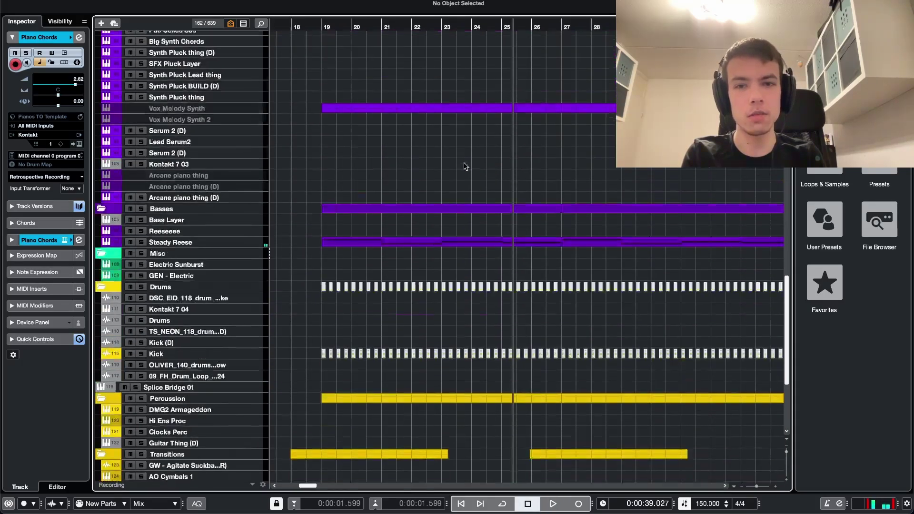
{"action": "scroll", "coordinate": [465, 167], "scroll_direction": "down", "scroll_amount": 5}
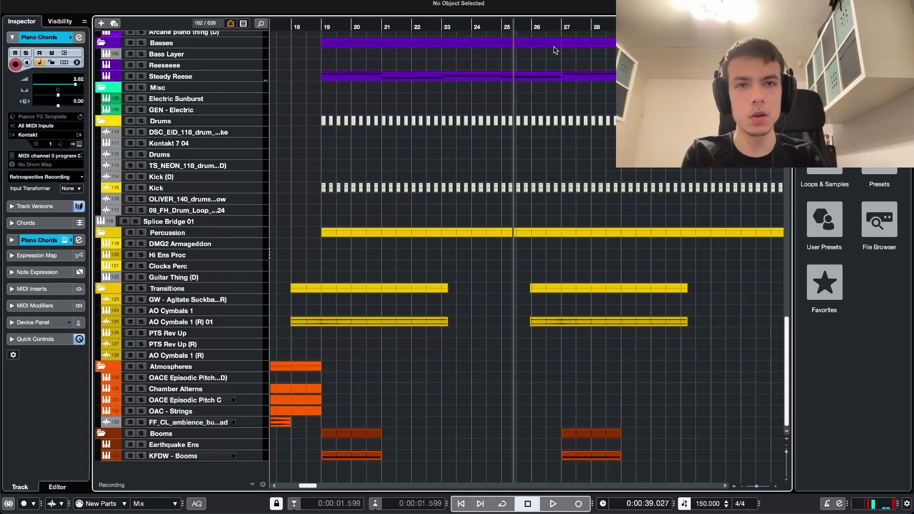
{"action": "left_click", "coordinate": [544, 26]}
{"action": "key", "text": "space"}
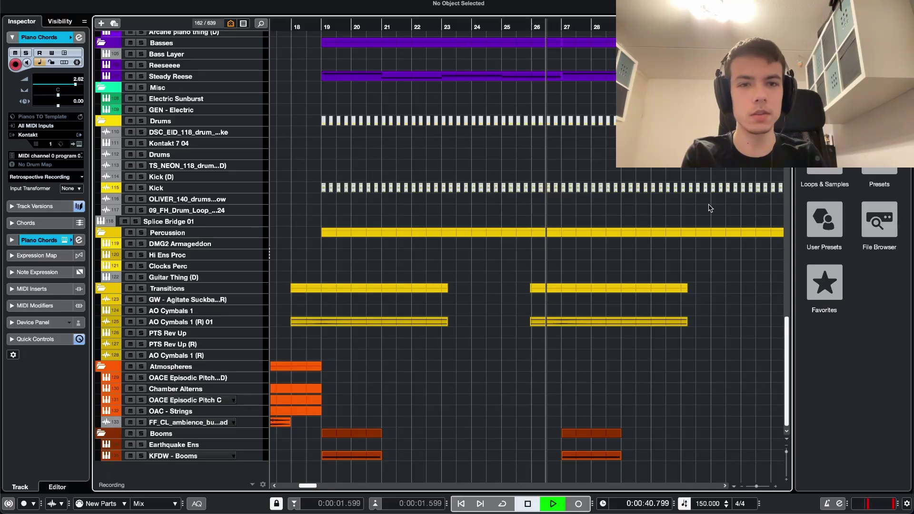
{"action": "key", "text": "space"}
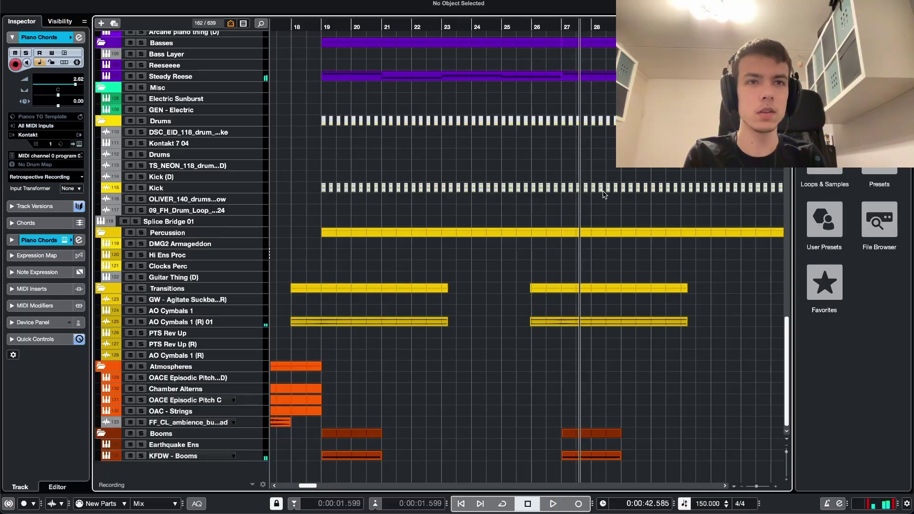
{"action": "scroll", "coordinate": [598, 190], "scroll_direction": "up", "scroll_amount": 1}
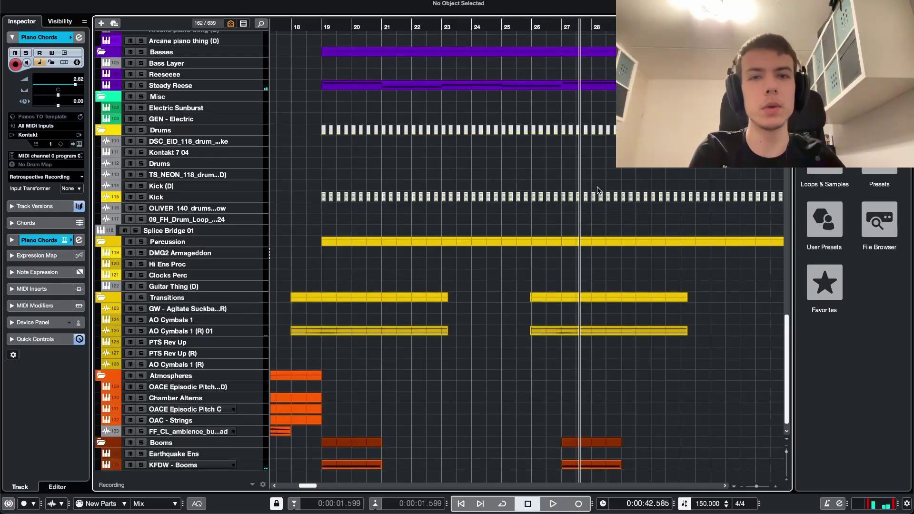
Step: Solo the Strings Legato and Long Strings folders, play them from just before bar 19 to bar 23, and clear the solos
{"action": "scroll", "coordinate": [597, 187], "scroll_direction": "up", "scroll_amount": 20}
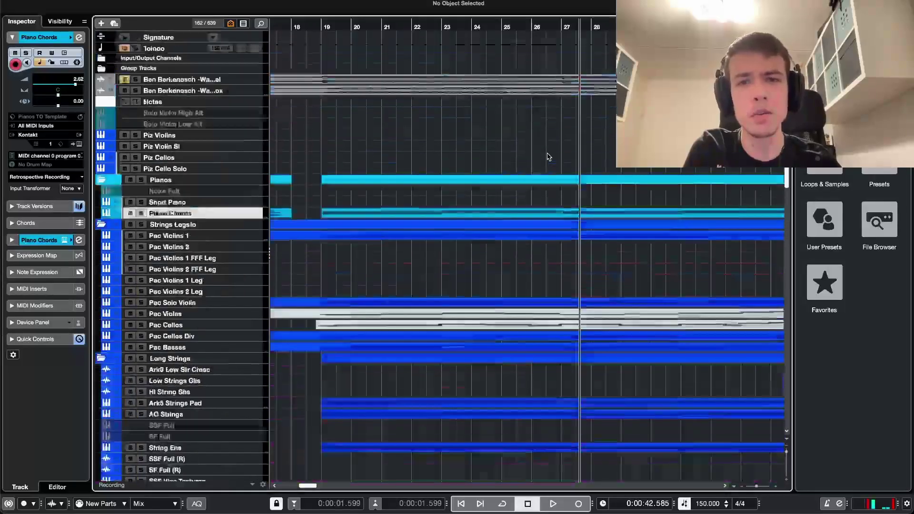
{"action": "scroll", "coordinate": [548, 158], "scroll_direction": "down", "scroll_amount": 15}
{"action": "left_click", "coordinate": [141, 63]}
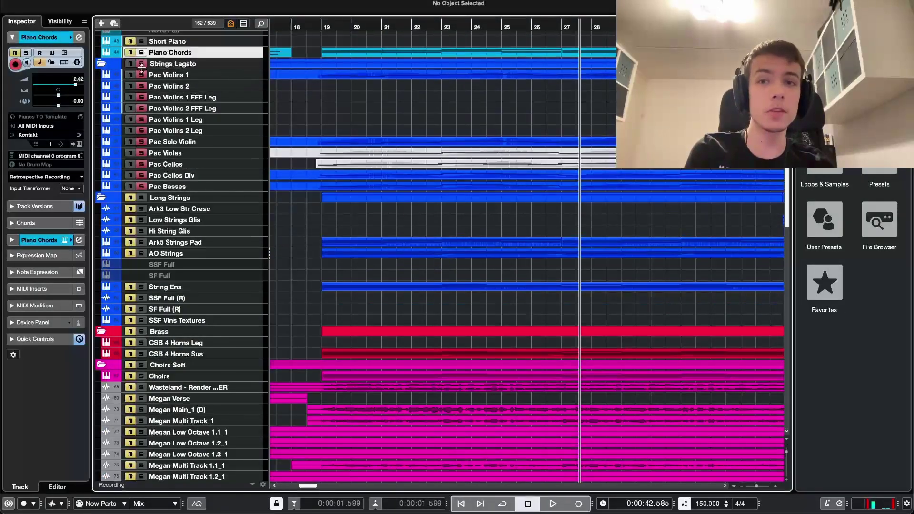
{"action": "left_click", "coordinate": [141, 198]}
{"action": "left_click", "coordinate": [312, 25]}
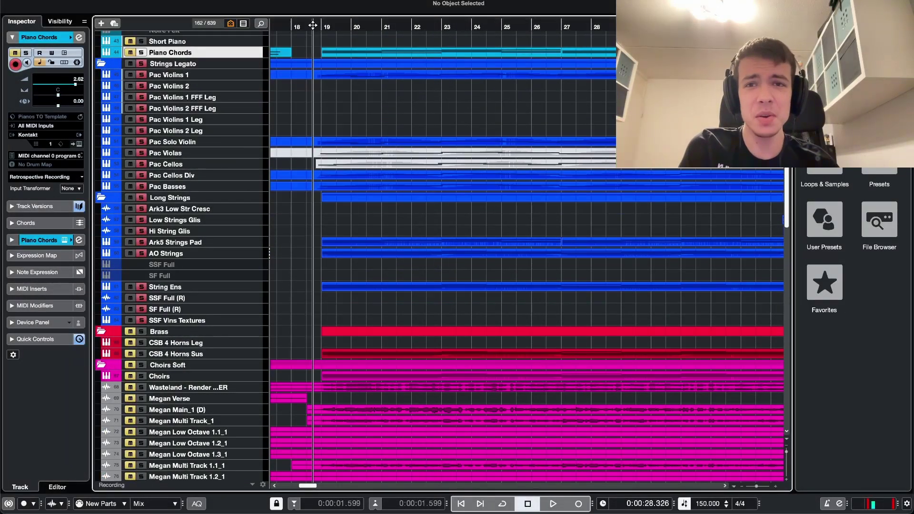
{"action": "key", "text": "space"}
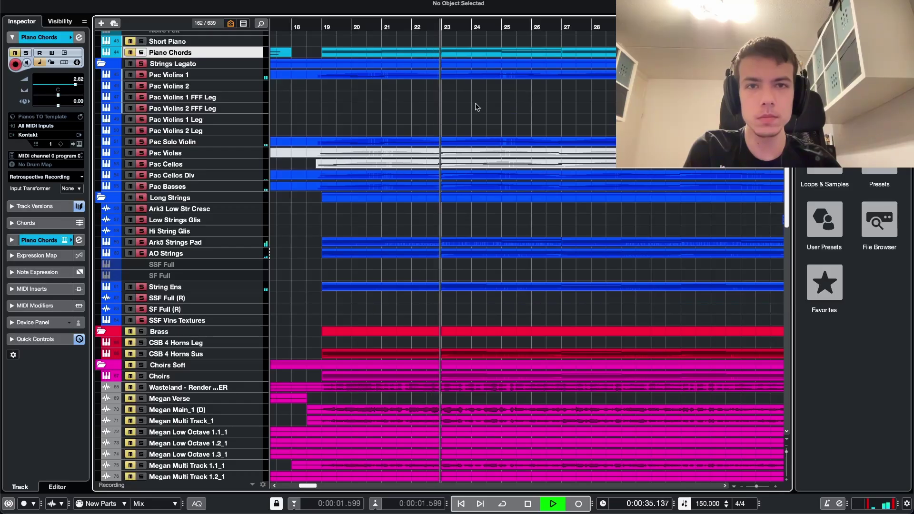
{"action": "key", "text": "space"}
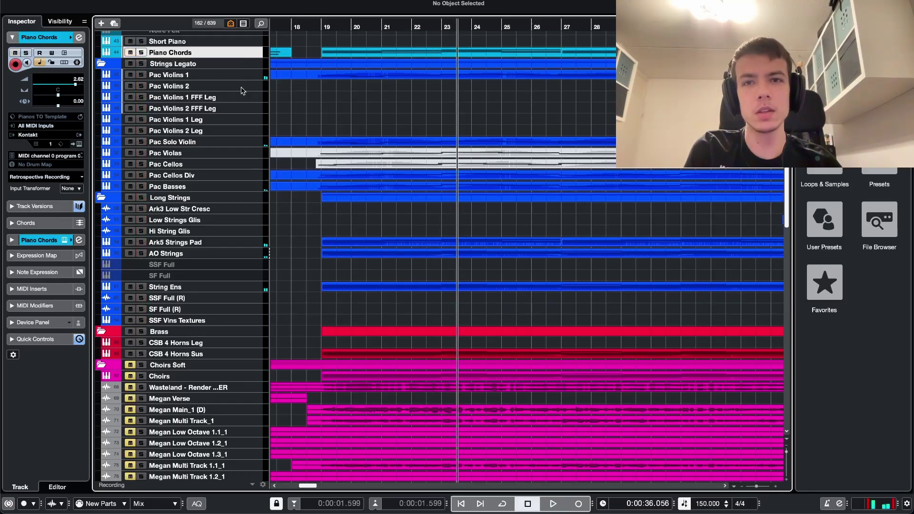
Step: Select the Pac Violins 1 and Pac Solo Violin tracks and place the playhead in the middle of bar 19
{"action": "left_click", "coordinate": [190, 76]}
{"action": "left_click", "coordinate": [177, 141], "text": "ctrl"}
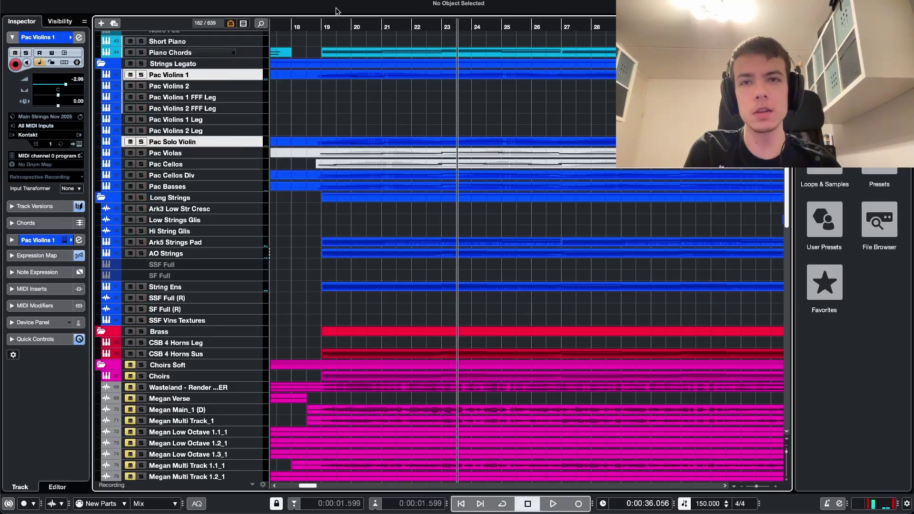
{"action": "left_click", "coordinate": [337, 24]}
Step: Solo the Long Strings folder together with the Piano Chords track and play them from bar 19 to bar 22
{"action": "left_click", "coordinate": [222, 197]}
{"action": "left_click", "coordinate": [141, 198]}
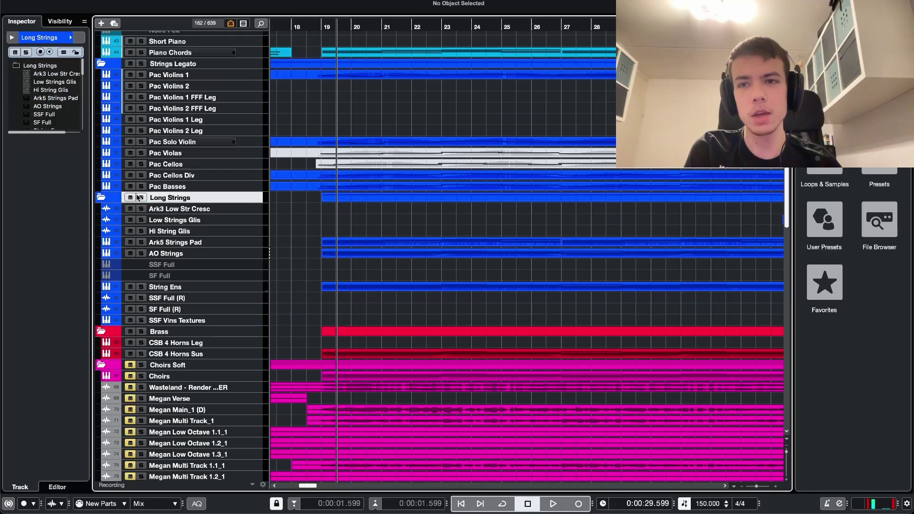
{"action": "scroll", "coordinate": [339, 100], "scroll_direction": "up", "scroll_amount": 2}
{"action": "left_click", "coordinate": [160, 108]}
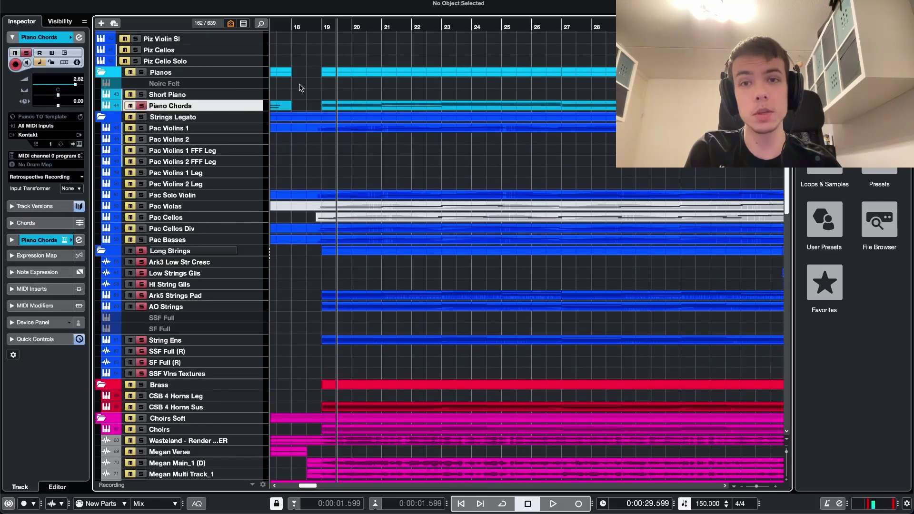
{"action": "left_click", "coordinate": [321, 29]}
{"action": "key", "text": "space"}
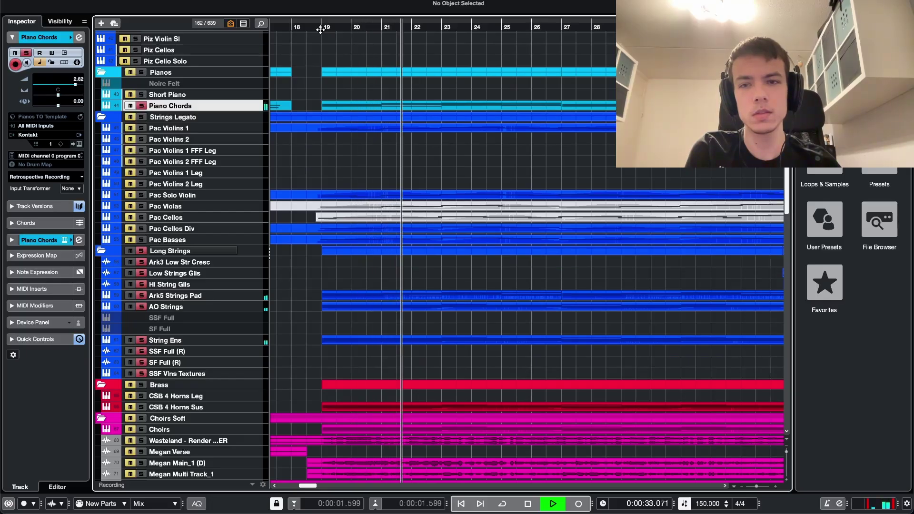
{"action": "key", "text": "space"}
Step: Open the Long Strings parts from bar 19 in the note editor, examine their chords through bar 27, and close the editor
{"action": "left_click_drag", "start_coordinate": [431, 356], "coordinate": [415, 286]}
{"action": "double_click", "coordinate": [407, 296]}
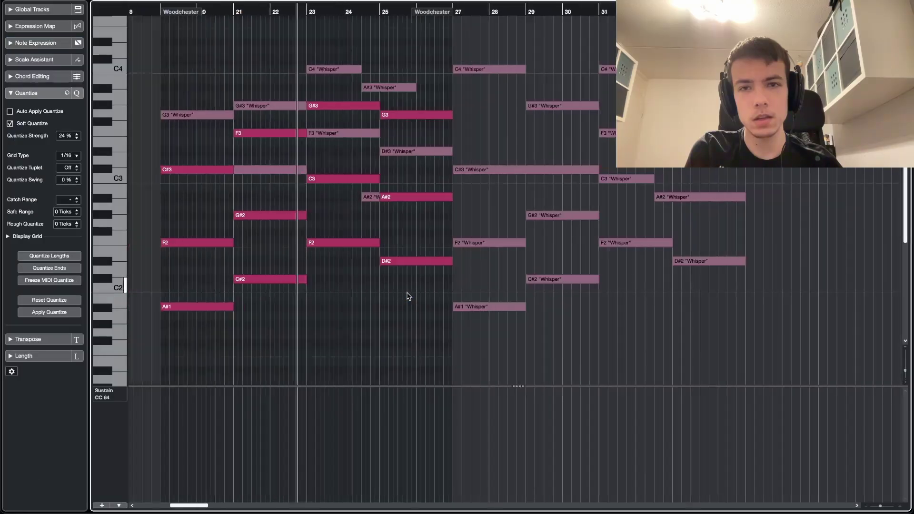
{"action": "left_click_drag", "start_coordinate": [324, 80], "coordinate": [564, 349]}
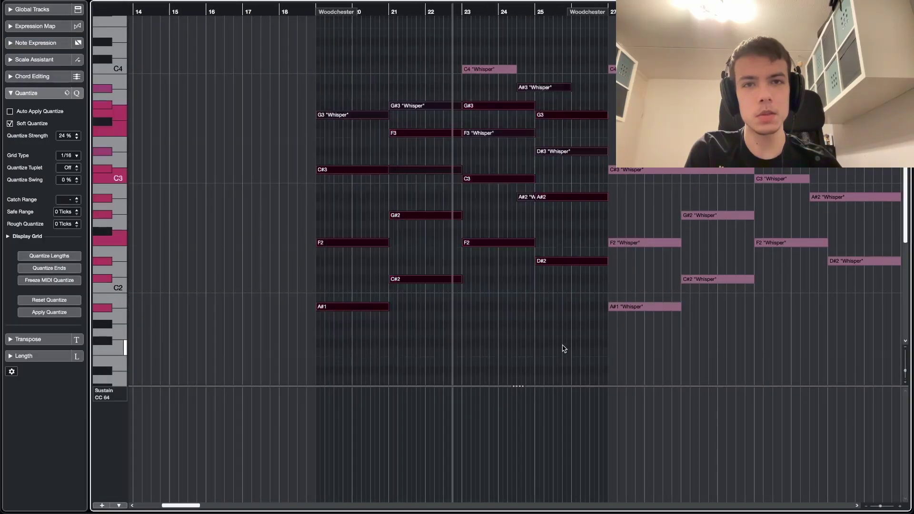
{"action": "left_click_drag", "start_coordinate": [306, 60], "coordinate": [487, 206]}
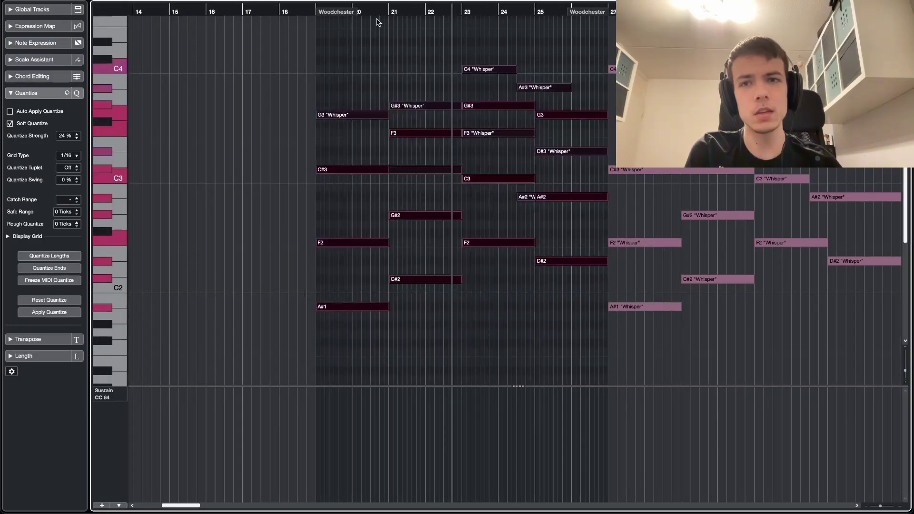
{"action": "left_click_drag", "start_coordinate": [312, 10], "coordinate": [345, 65]}
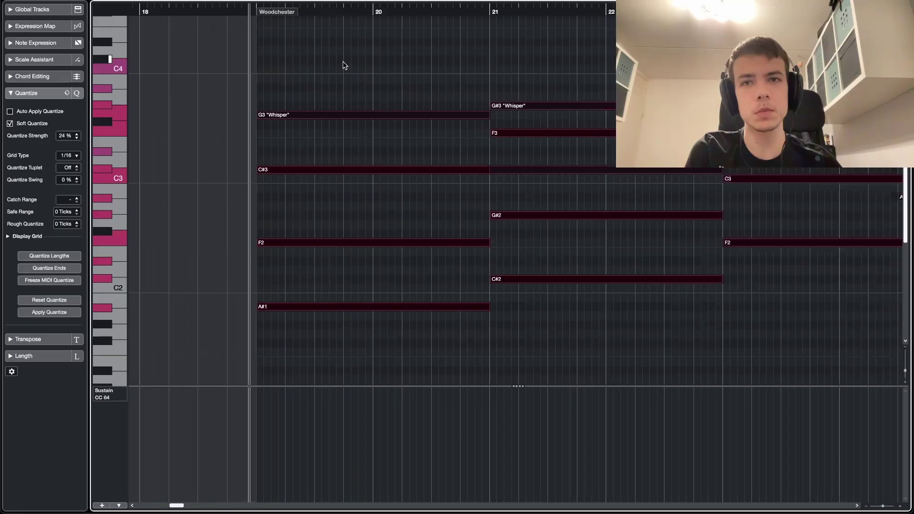
{"action": "left_click", "coordinate": [360, 11]}
{"action": "left_click", "coordinate": [530, 13]}
{"action": "left_click_drag", "start_coordinate": [610, 10], "coordinate": [594, 37]}
{"action": "scroll", "coordinate": [599, 105], "scroll_direction": "right", "scroll_amount": 5}
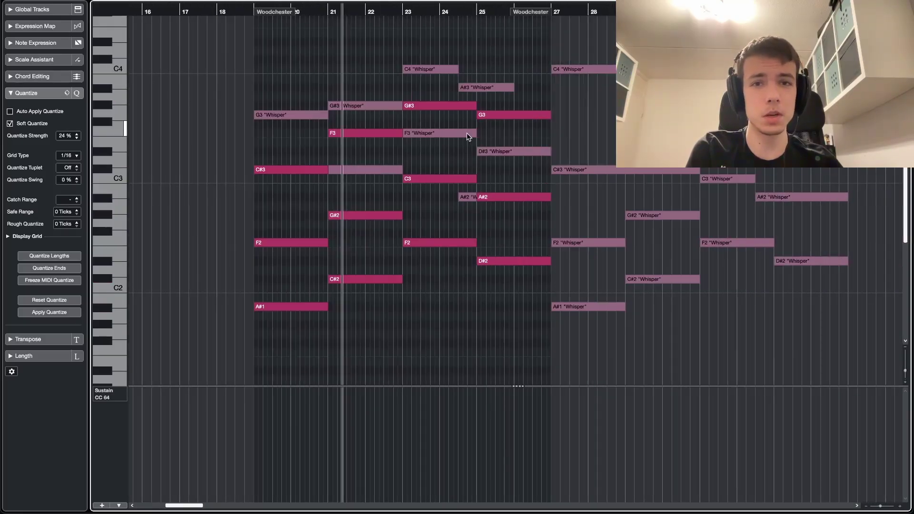
{"action": "key", "text": "ctrl+e"}
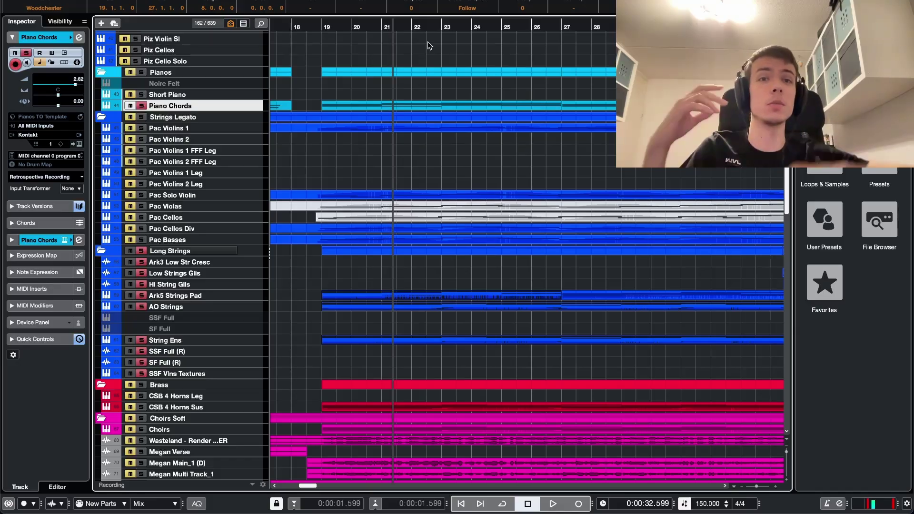
Step: Clear the solos and examine the piano, string and brass arrangement between about bars 18 and 34
{"action": "scroll", "coordinate": [294, 178], "scroll_direction": "down", "scroll_amount": 2}
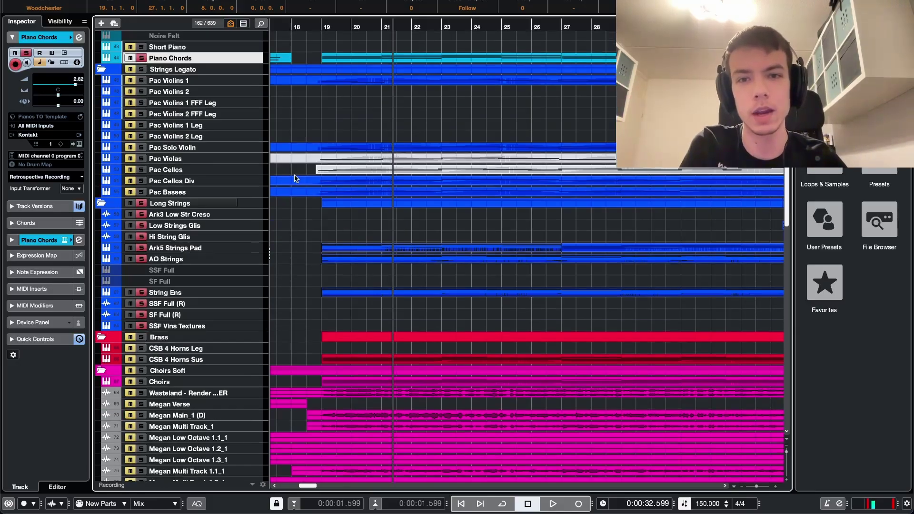
{"action": "key", "text": "alt+s"}
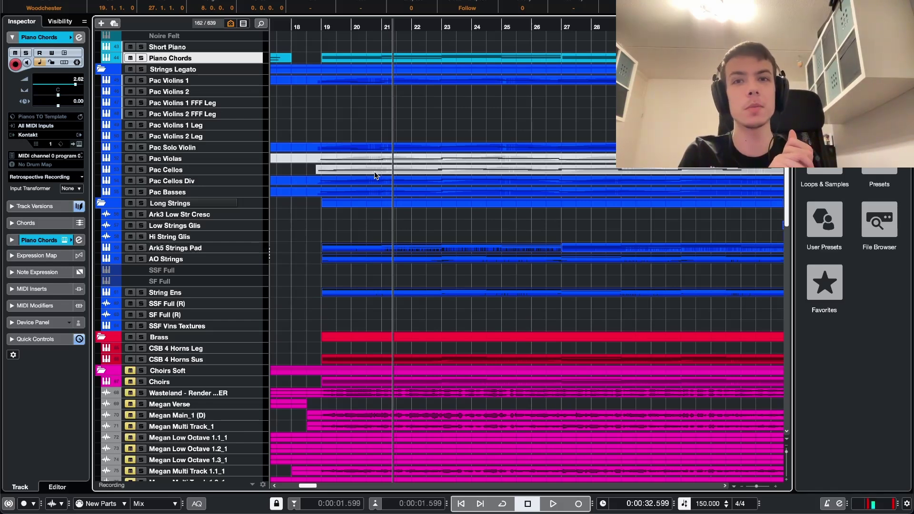
{"action": "scroll", "coordinate": [377, 179], "scroll_direction": "up", "scroll_amount": 5}
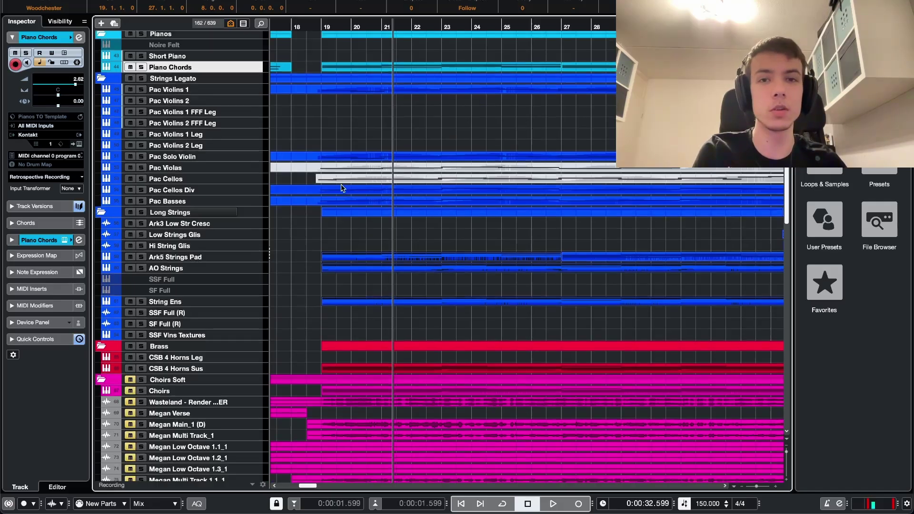
{"action": "scroll", "coordinate": [476, 239], "scroll_direction": "right", "scroll_amount": 3}
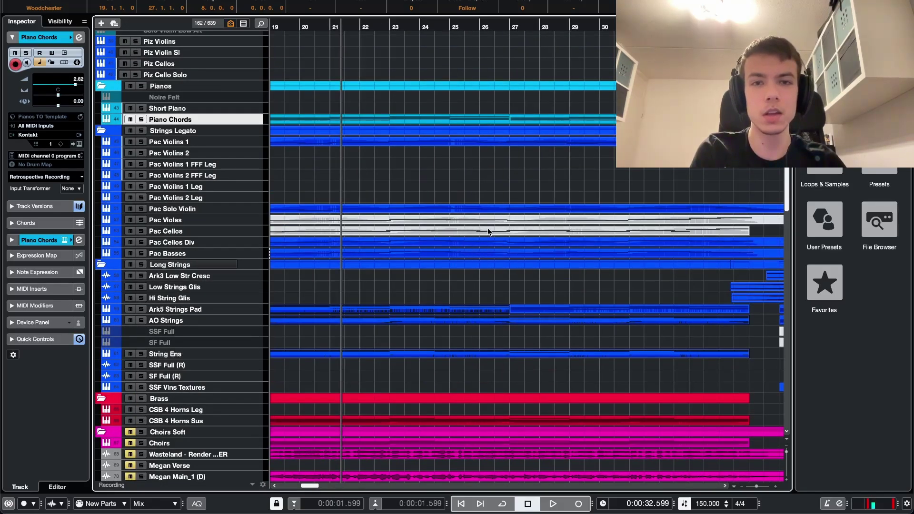
{"action": "scroll", "coordinate": [491, 231], "scroll_direction": "right", "scroll_amount": 3}
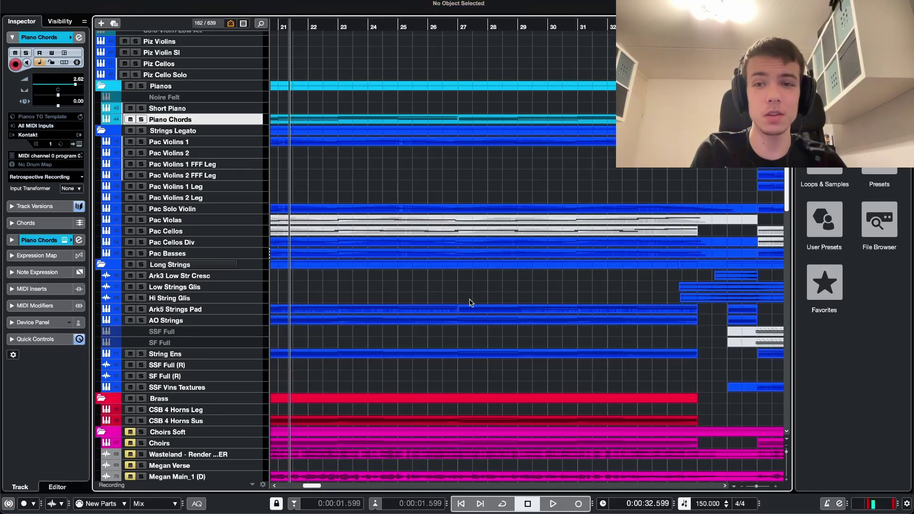
{"action": "scroll", "coordinate": [508, 277], "scroll_direction": "left", "scroll_amount": 5}
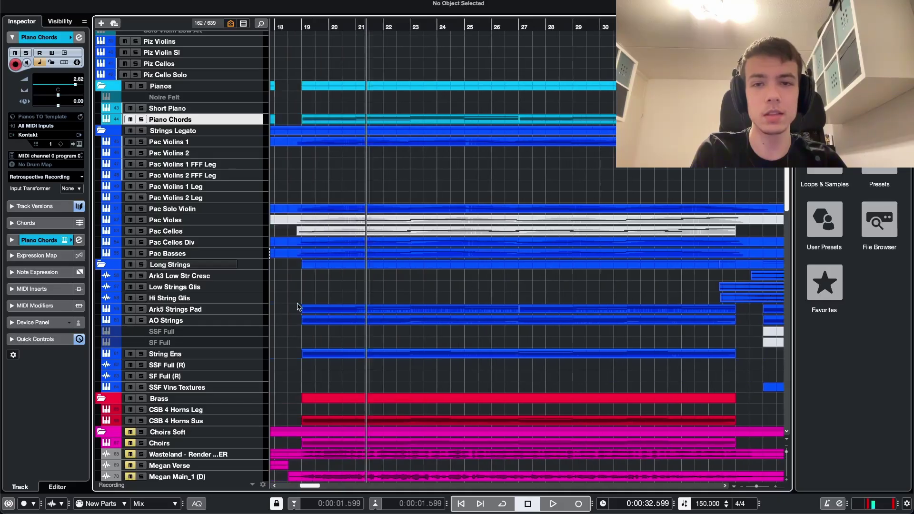
Step: Solo the Ark5 Strings Pad, AO Strings and String Ens tracks and start playback from bar 21
{"action": "left_click", "coordinate": [193, 323]}
{"action": "left_click", "coordinate": [172, 311], "text": "shift"}
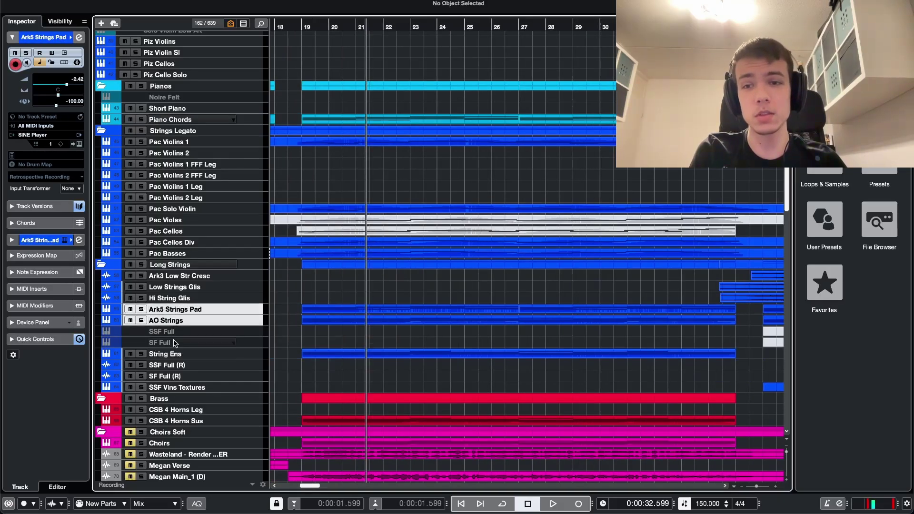
{"action": "left_click", "coordinate": [186, 354], "text": "ctrl"}
{"action": "key", "text": "s"}
{"action": "key", "text": "space"}
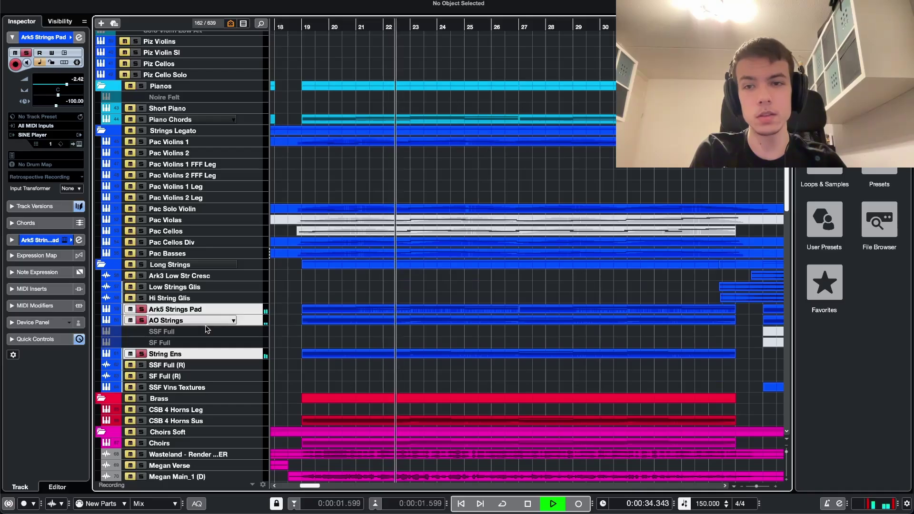
Step: Inspect the instruments of String Ens, AO Strings and Ark5 Strings Pad during playback, close them, and stop near bar 29
{"action": "left_click", "coordinate": [186, 355]}
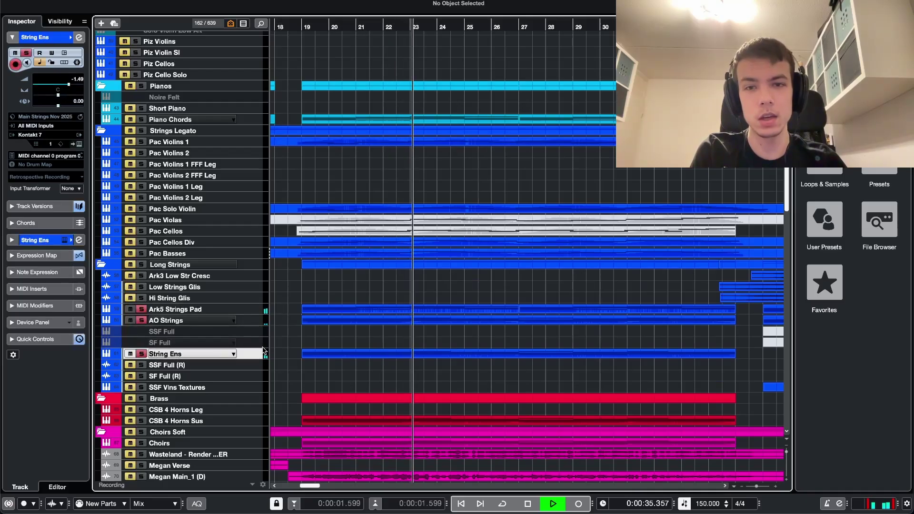
{"action": "left_click", "coordinate": [263, 352]}
{"action": "key", "text": "super+w"}
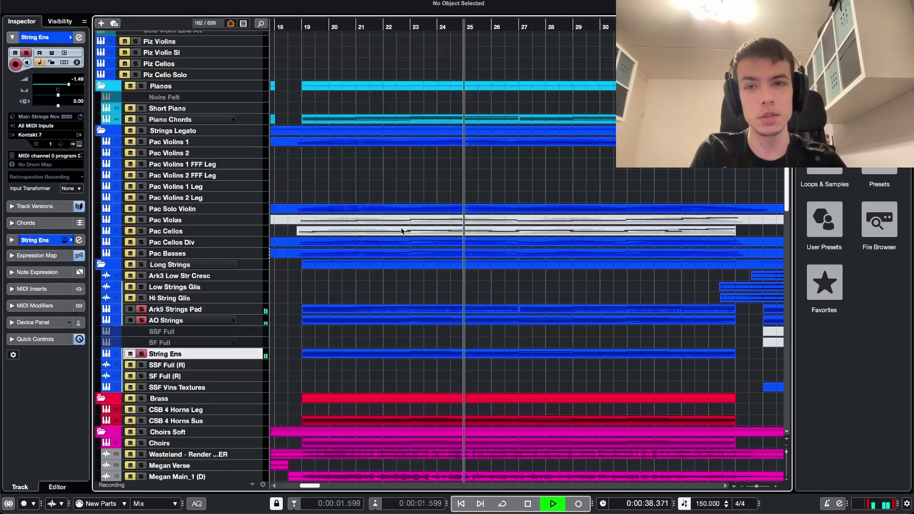
{"action": "left_click", "coordinate": [234, 320]}
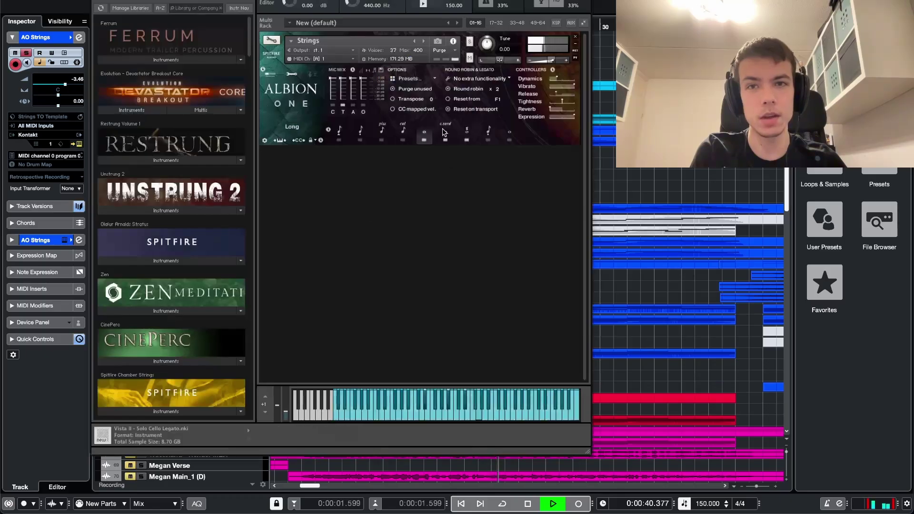
{"action": "key", "text": "super+w"}
{"action": "key", "text": "Up"}
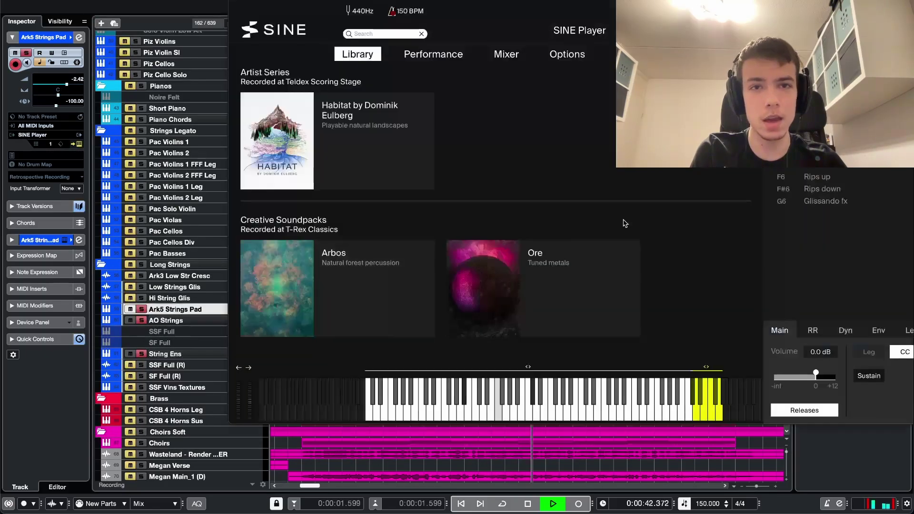
{"action": "key", "text": "super+w"}
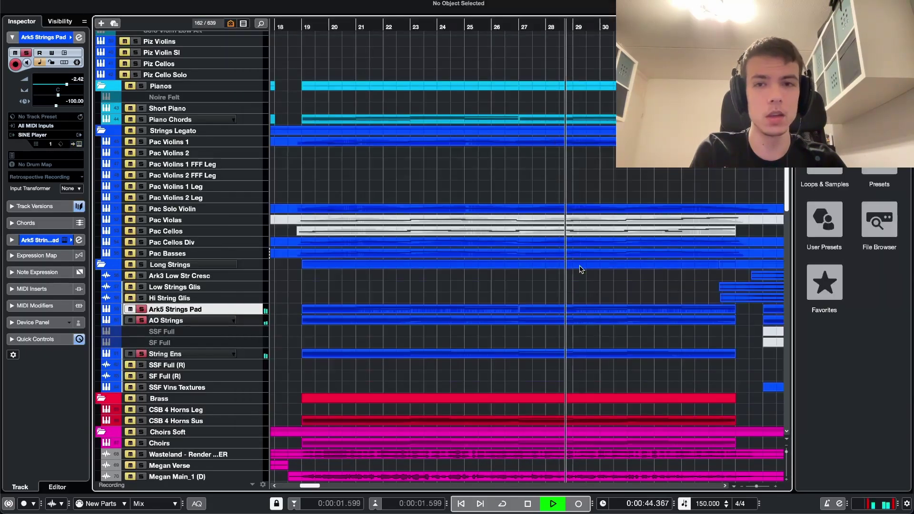
{"action": "key", "text": "space"}
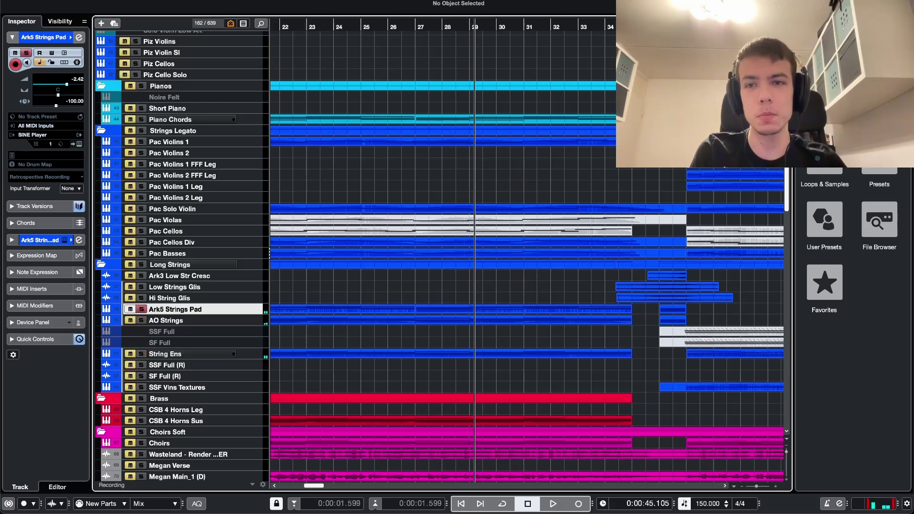
Step: Enlarge the soloed Ark5 Strings Pad track and play it from bar 27 to the middle of bar 29
{"action": "key", "text": "super+alt+e"}
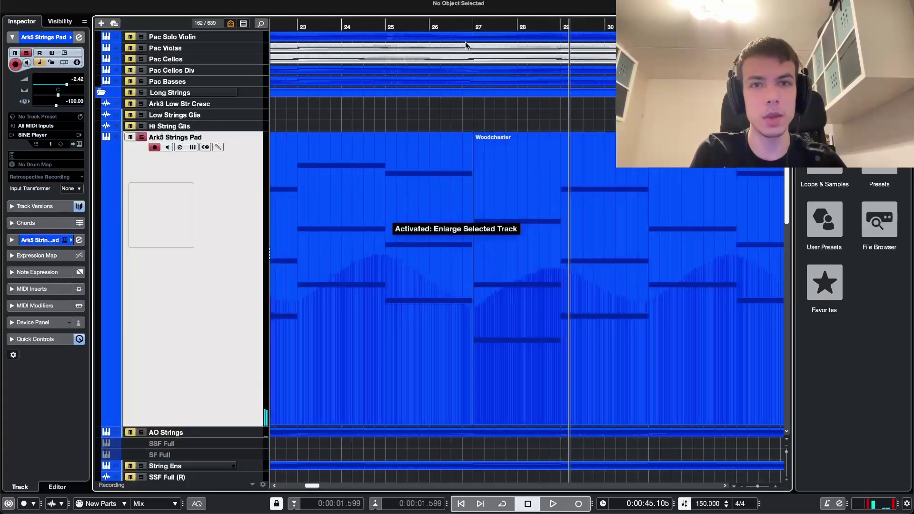
{"action": "left_click", "coordinate": [466, 27]}
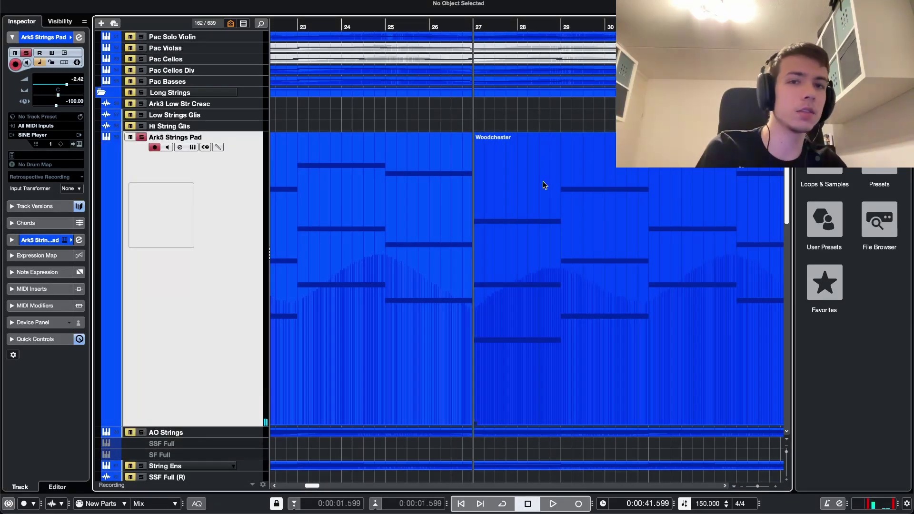
{"action": "scroll", "coordinate": [523, 233], "scroll_direction": "right", "scroll_amount": 2}
{"action": "scroll", "coordinate": [489, 236], "scroll_direction": "up", "scroll_amount": 3}
{"action": "key", "text": "space"}
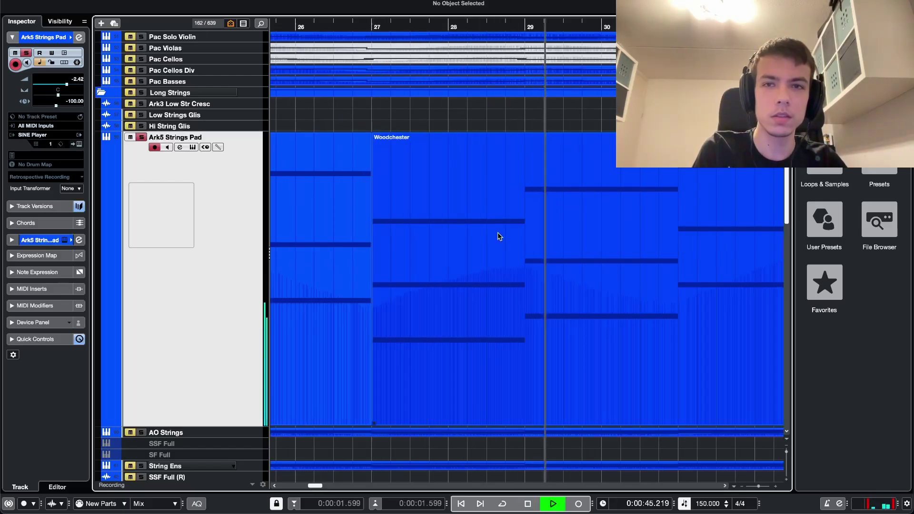
{"action": "key", "text": "space"}
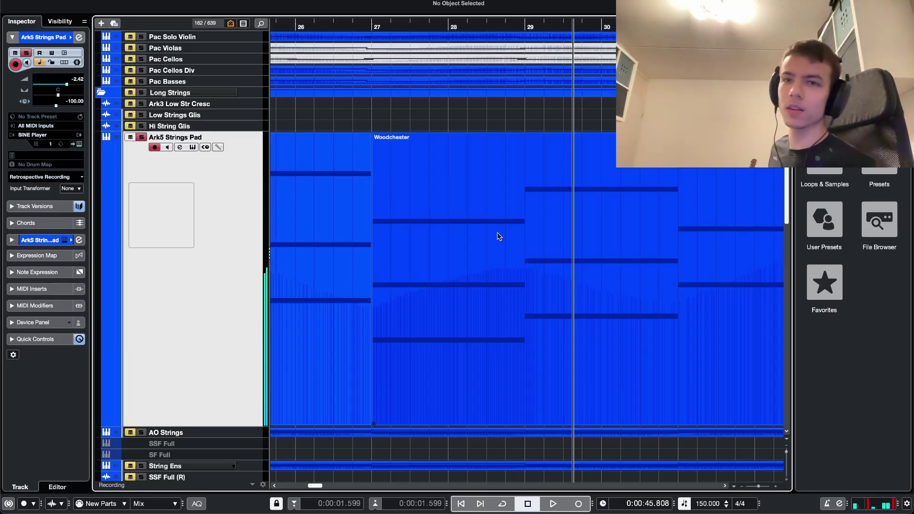
Step: Play the unsoloed mix briefly from the middle of bar 29 and show both Woodchester parts of Ark5 Strings Pad
{"action": "key", "text": "space"}
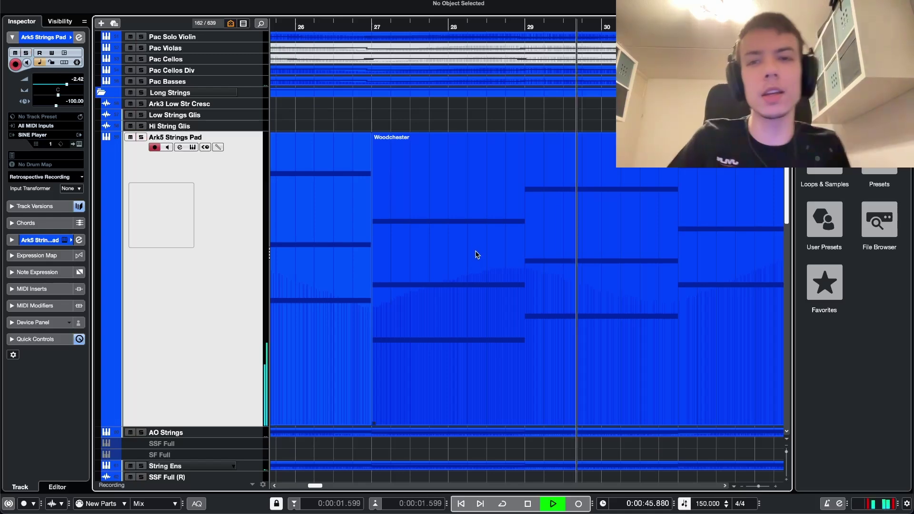
{"action": "key", "text": "space"}
{"action": "key", "text": "g"}
{"action": "key", "text": "g"}
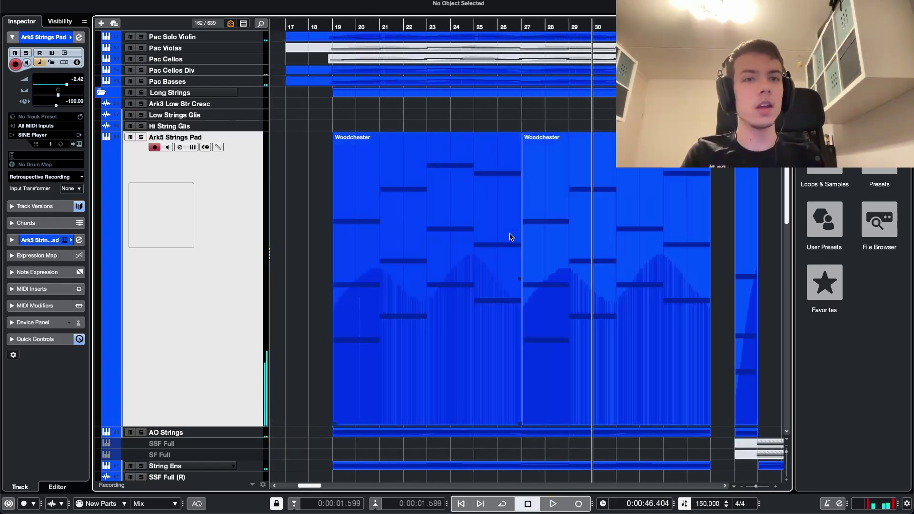
Step: Return the enlarged Ark5 Strings Pad track to normal height and place the playhead at the start of bar 35
{"action": "scroll", "coordinate": [519, 234], "scroll_direction": "up", "scroll_amount": 6}
{"action": "key", "text": "ctrl+grave"}
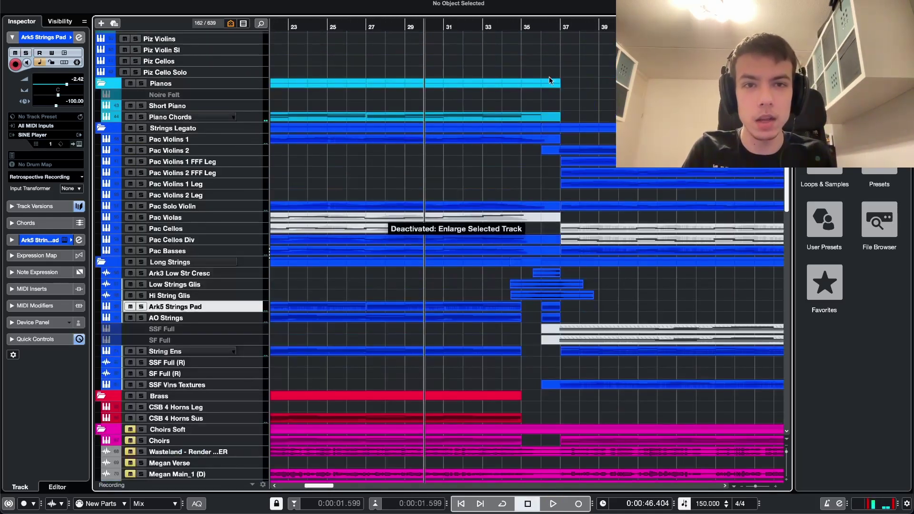
{"action": "left_click", "coordinate": [521, 28]}
{"action": "scroll", "coordinate": [543, 246], "scroll_direction": "down", "scroll_amount": 5}
{"action": "key", "text": "g"}
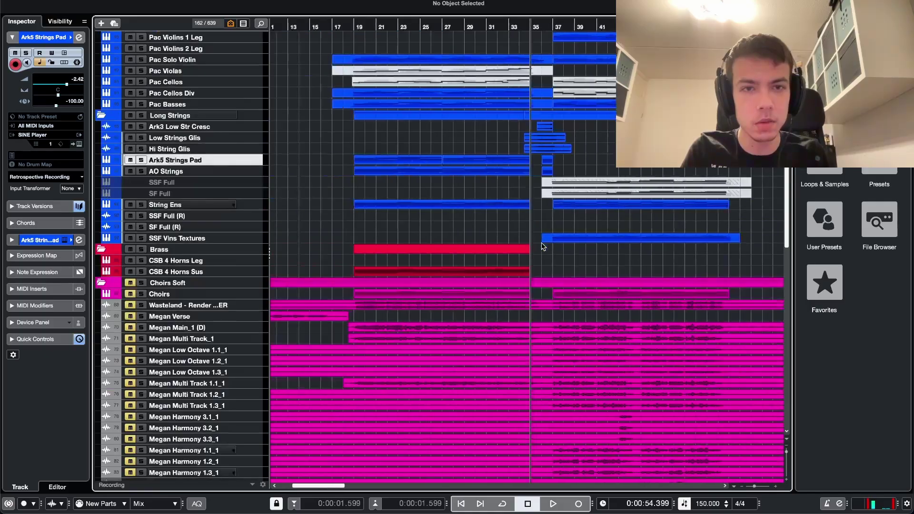
{"action": "scroll", "coordinate": [542, 246], "scroll_direction": "up", "scroll_amount": 2}
{"action": "key", "text": "h"}
{"action": "key", "text": "h"}
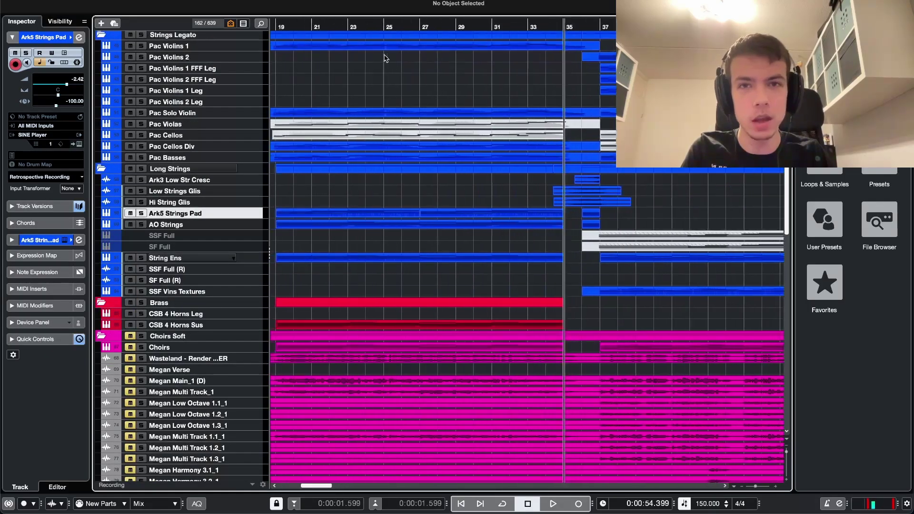
{"action": "left_click", "coordinate": [513, 23]}
{"action": "left_click", "coordinate": [564, 24]}
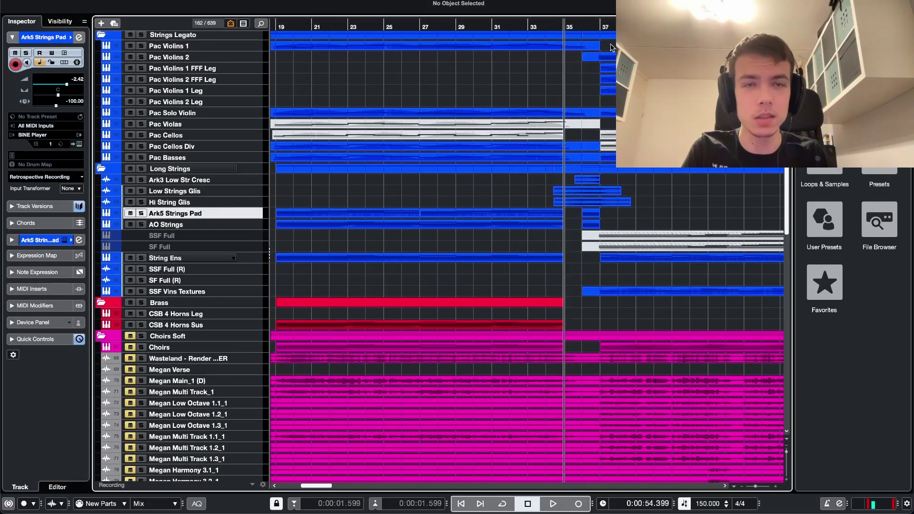
Step: Play the full mix from bar 35 and bring the piano and legato string parts past bar 37 into view
{"action": "scroll", "coordinate": [613, 142], "scroll_direction": "right", "scroll_amount": 3}
{"action": "key", "text": "space"}
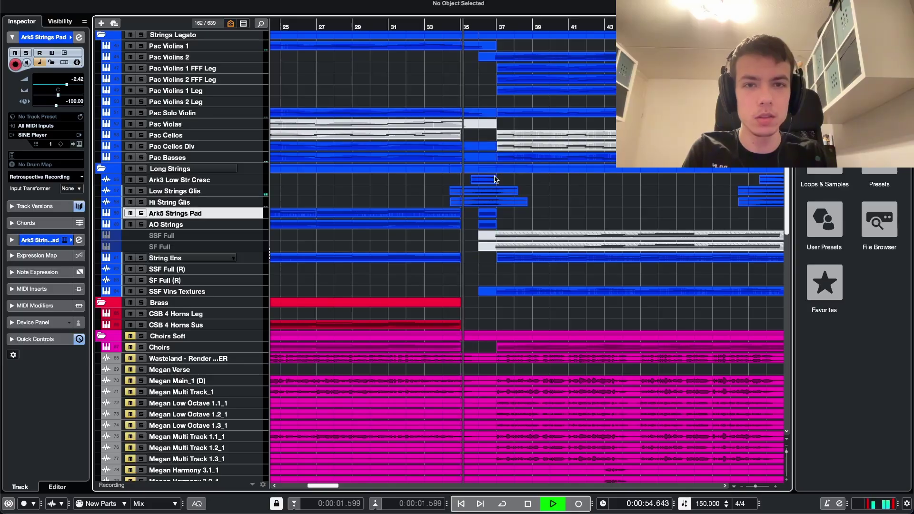
{"action": "scroll", "coordinate": [500, 212], "scroll_direction": "up", "scroll_amount": 5}
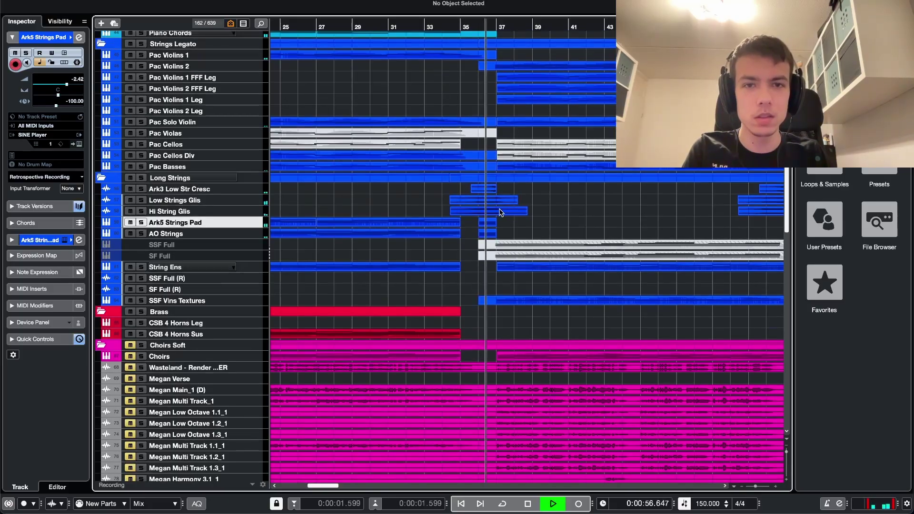
{"action": "scroll", "coordinate": [508, 216], "scroll_direction": "down", "scroll_amount": 2}
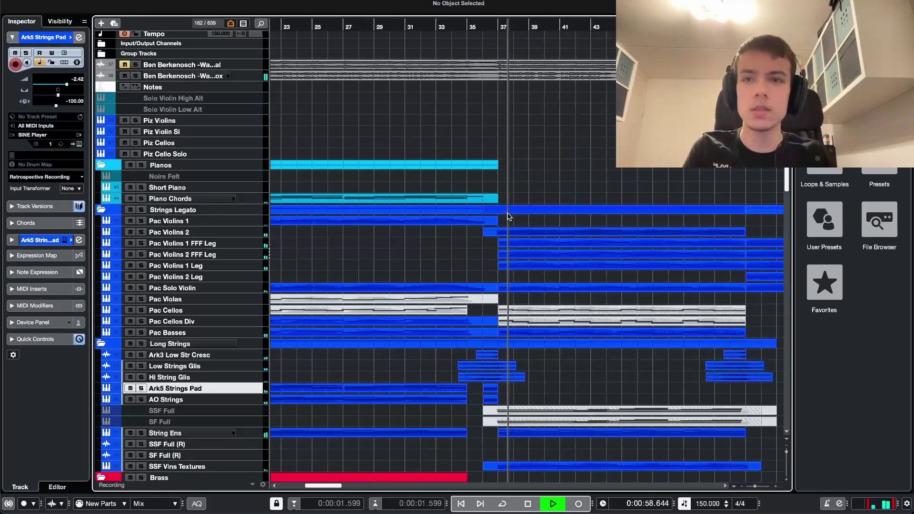
{"action": "scroll", "coordinate": [508, 216], "scroll_direction": "right", "scroll_amount": 3}
{"action": "scroll", "coordinate": [477, 242], "scroll_direction": "up", "scroll_amount": 2}
{"action": "scroll", "coordinate": [457, 250], "scroll_direction": "right", "scroll_amount": 2}
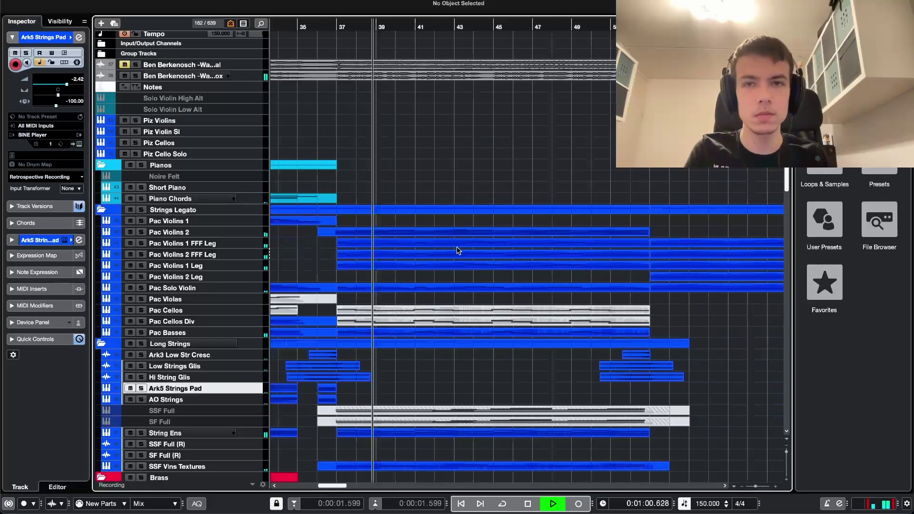
Step: Keep the full mix playing while viewing the string, brass and choir tracks, and stop it near bar 54
{"action": "scroll", "coordinate": [458, 250], "scroll_direction": "down", "scroll_amount": 1}
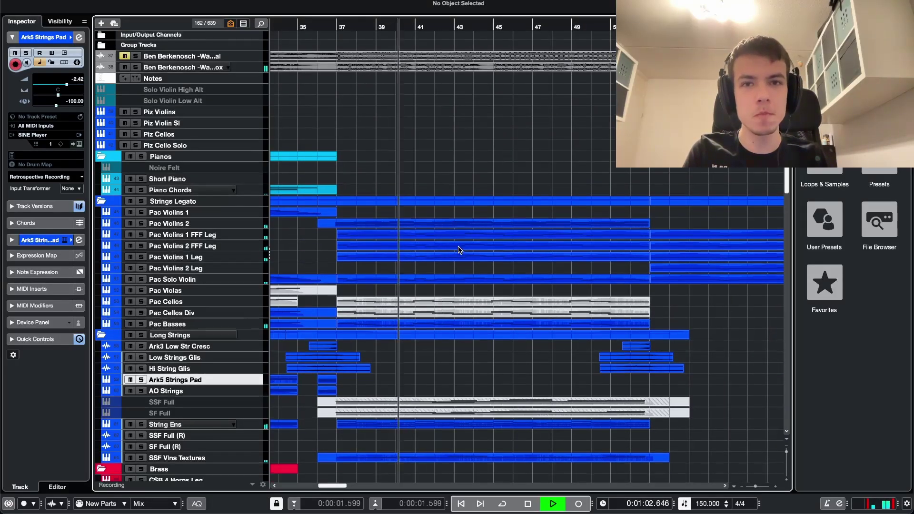
{"action": "scroll", "coordinate": [458, 250], "scroll_direction": "left", "scroll_amount": 2}
{"action": "scroll", "coordinate": [458, 250], "scroll_direction": "down", "scroll_amount": 8}
{"action": "scroll", "coordinate": [459, 249], "scroll_direction": "right", "scroll_amount": 2}
{"action": "scroll", "coordinate": [459, 250], "scroll_direction": "up", "scroll_amount": 2}
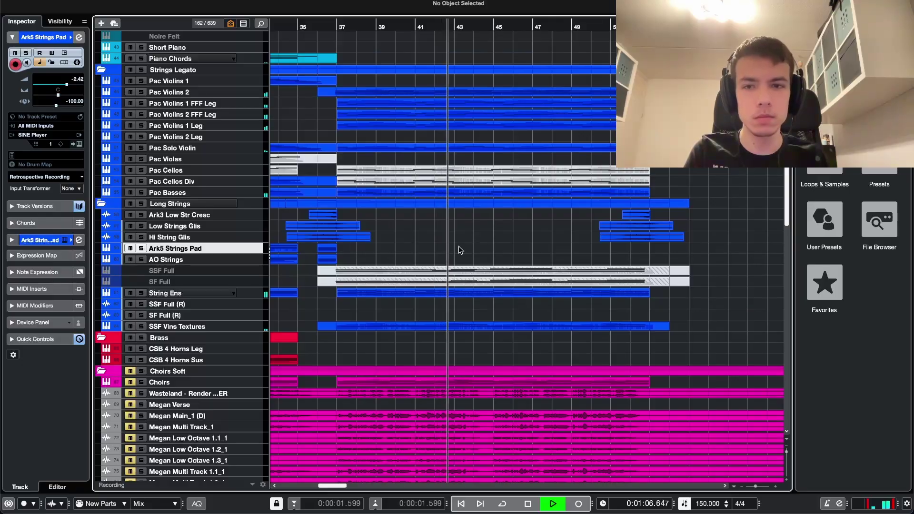
{"action": "scroll", "coordinate": [460, 250], "scroll_direction": "left", "scroll_amount": 2}
{"action": "scroll", "coordinate": [460, 250], "scroll_direction": "up", "scroll_amount": 10}
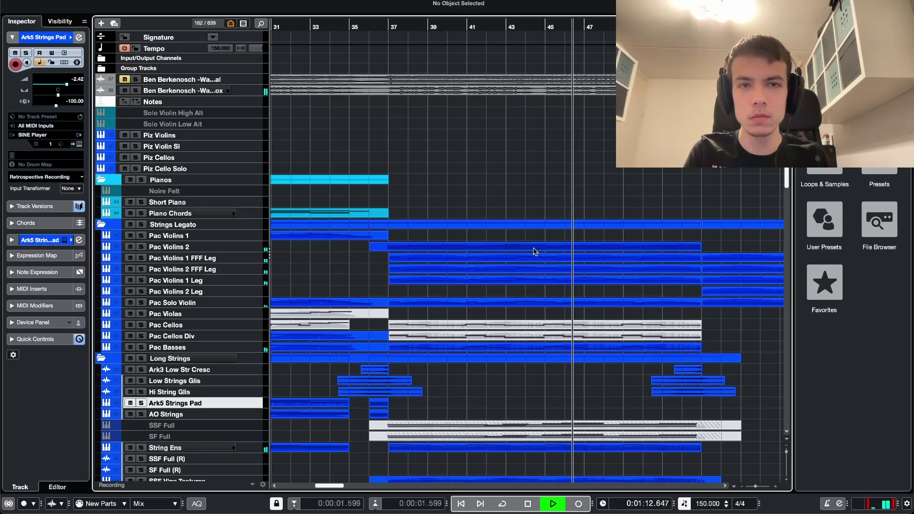
{"action": "scroll", "coordinate": [534, 251], "scroll_direction": "right", "scroll_amount": 2}
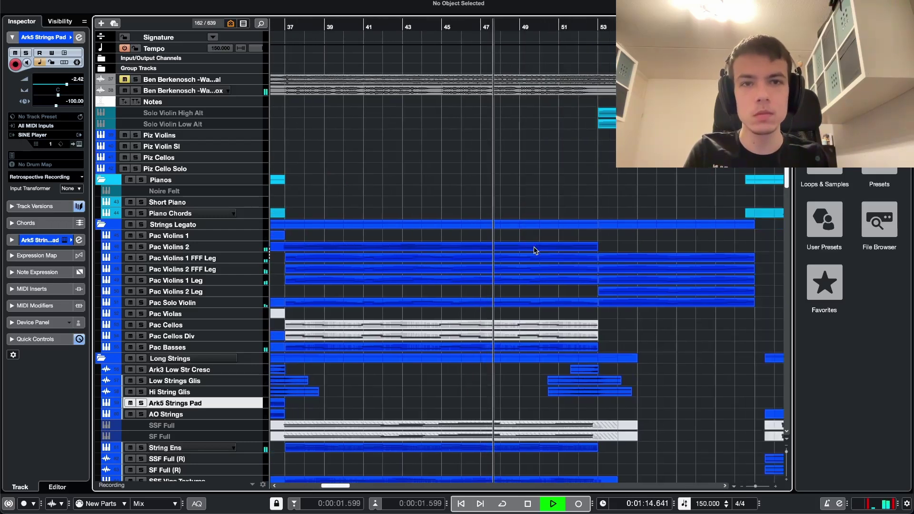
{"action": "scroll", "coordinate": [534, 247], "scroll_direction": "down", "scroll_amount": 3}
{"action": "scroll", "coordinate": [535, 247], "scroll_direction": "right", "scroll_amount": 2}
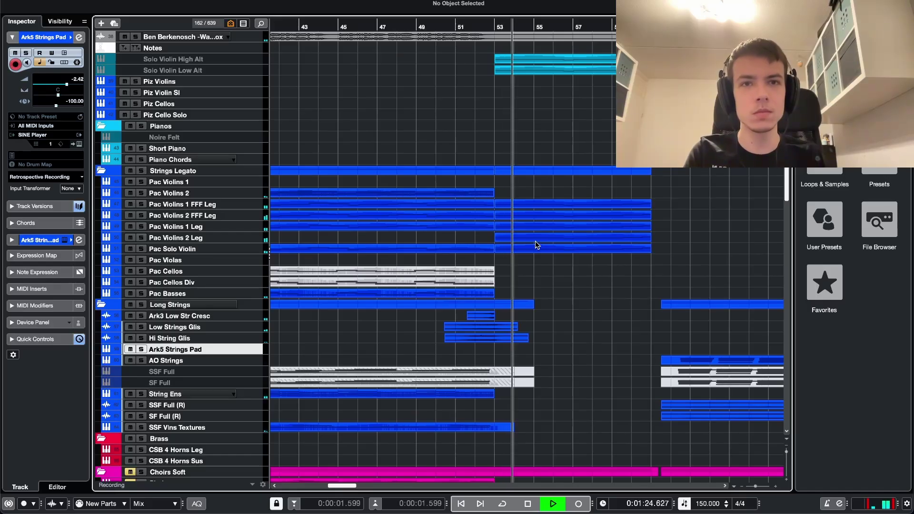
{"action": "key", "text": "space"}
Step: Move the playhead back to bar 37 and examine the piano, string, brass and choir parts around it
{"action": "scroll", "coordinate": [538, 245], "scroll_direction": "left", "scroll_amount": 5}
{"action": "left_click", "coordinate": [390, 25]}
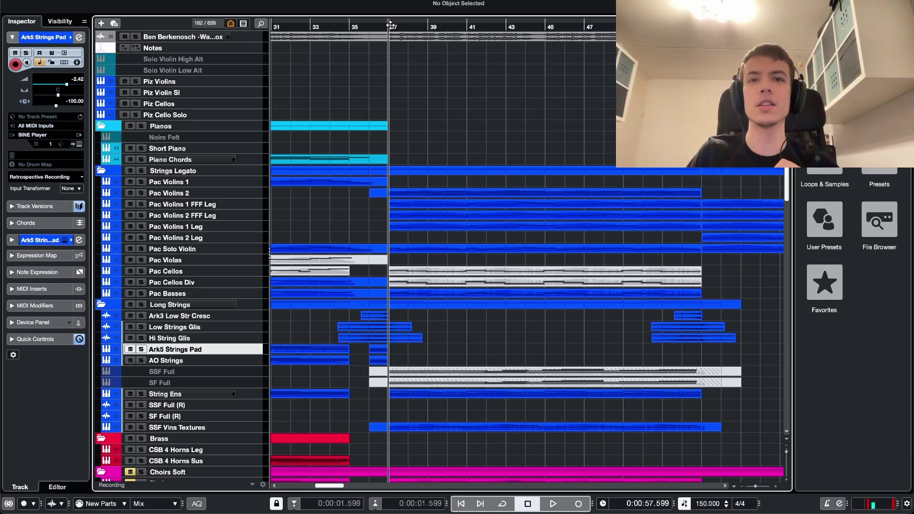
{"action": "scroll", "coordinate": [405, 64], "scroll_direction": "up", "scroll_amount": 3}
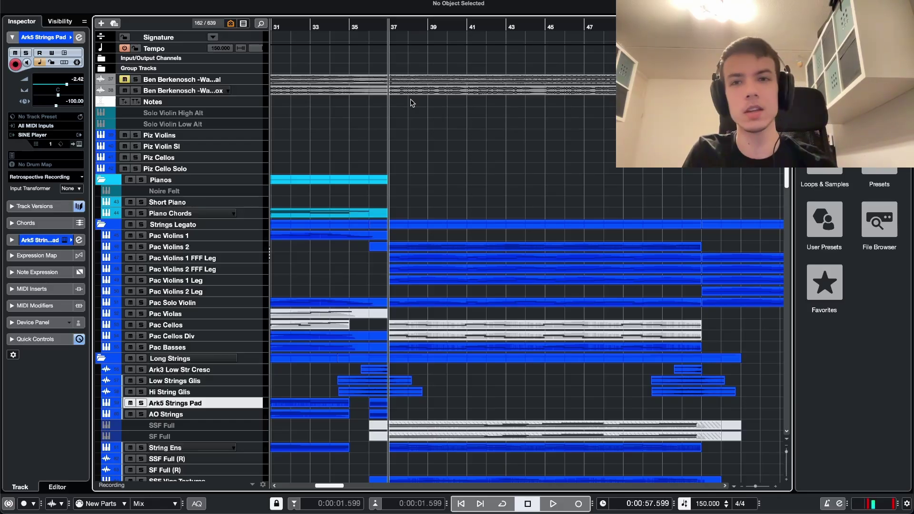
{"action": "scroll", "coordinate": [405, 126], "scroll_direction": "up", "scroll_amount": 3}
{"action": "scroll", "coordinate": [431, 153], "scroll_direction": "down", "scroll_amount": 5}
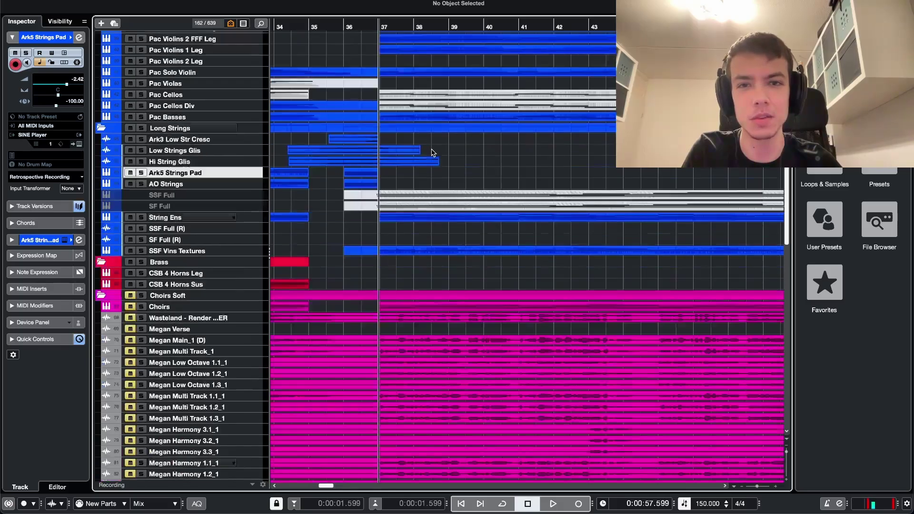
{"action": "scroll", "coordinate": [436, 157], "scroll_direction": "up", "scroll_amount": 1}
{"action": "scroll", "coordinate": [441, 164], "scroll_direction": "down", "scroll_amount": 1}
{"action": "scroll", "coordinate": [441, 164], "scroll_direction": "down", "scroll_amount": 1}
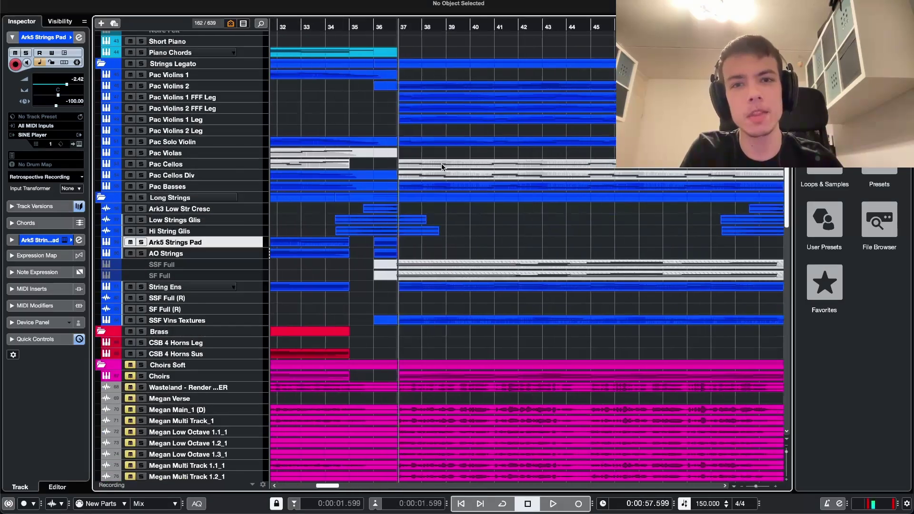
{"action": "scroll", "coordinate": [442, 163], "scroll_direction": "up", "scroll_amount": 7}
{"action": "scroll", "coordinate": [504, 202], "scroll_direction": "down", "scroll_amount": 1}
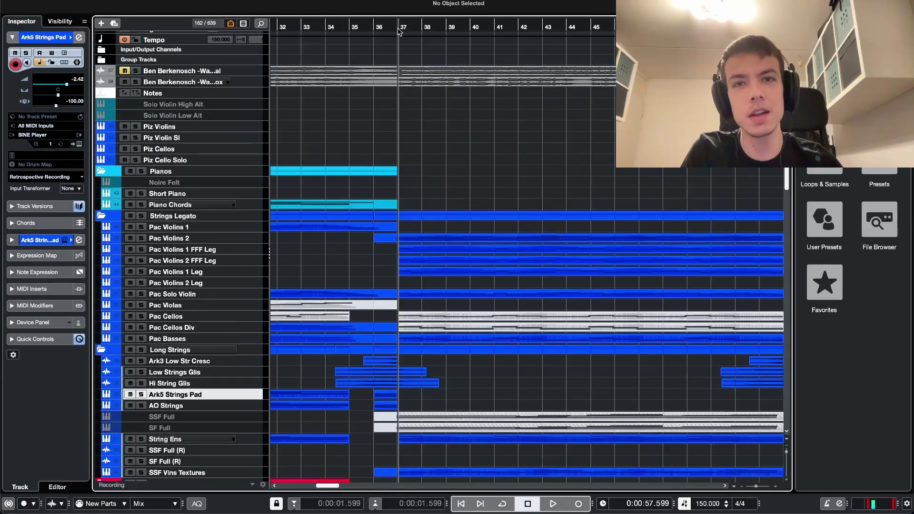
{"action": "scroll", "coordinate": [468, 194], "scroll_direction": "down", "scroll_amount": 3}
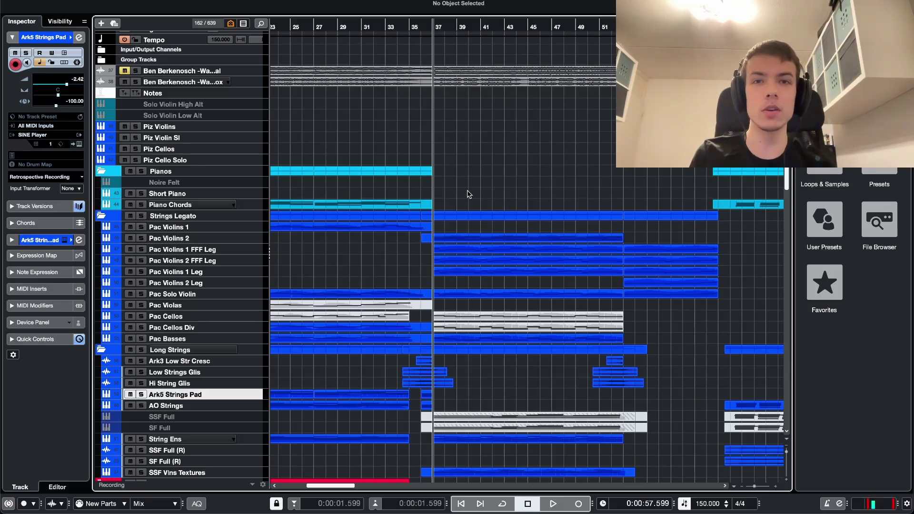
Step: Place the playhead at bar 36 and examine the string transition leading into bar 37
{"action": "left_click", "coordinate": [425, 116]}
{"action": "scroll", "coordinate": [429, 116], "scroll_direction": "up", "scroll_amount": 4}
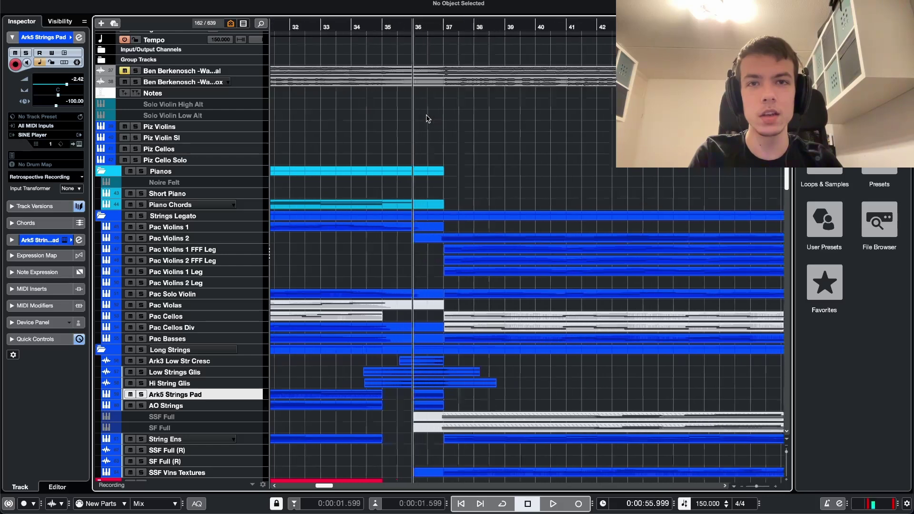
{"action": "scroll", "coordinate": [428, 119], "scroll_direction": "down", "scroll_amount": 3}
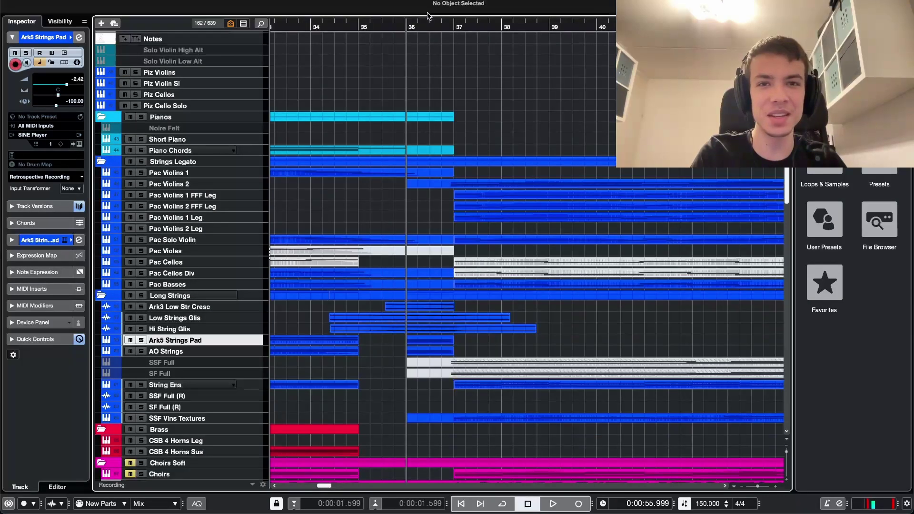
{"action": "scroll", "coordinate": [466, 106], "scroll_direction": "down", "scroll_amount": 1}
{"action": "scroll", "coordinate": [466, 106], "scroll_direction": "up", "scroll_amount": 5}
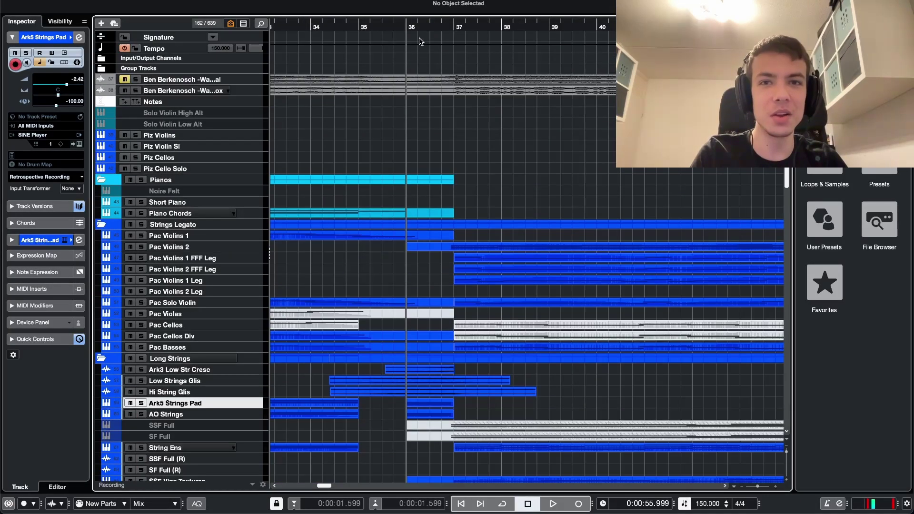
Step: Play the full mix from the middle of bar 35 through the transition and stop in bar 40
{"action": "left_click", "coordinate": [385, 24]}
{"action": "scroll", "coordinate": [476, 134], "scroll_direction": "down", "scroll_amount": 1}
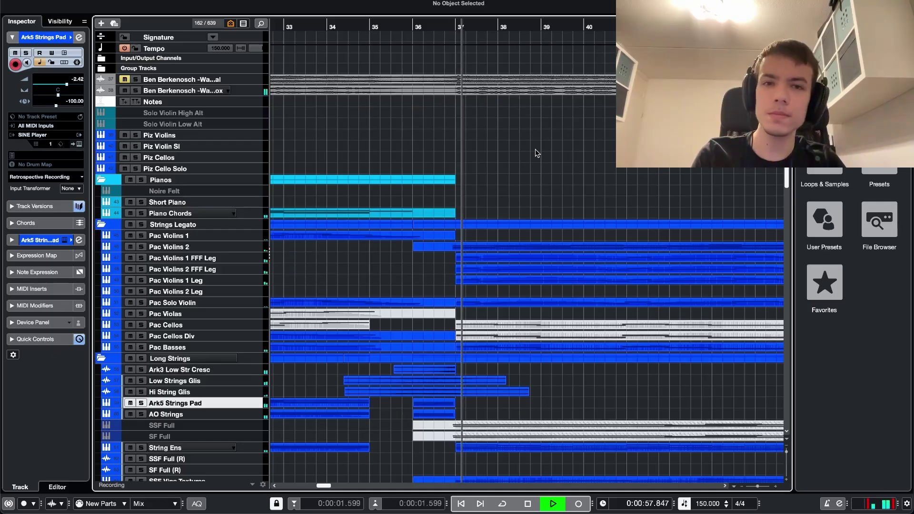
{"action": "scroll", "coordinate": [533, 152], "scroll_direction": "right", "scroll_amount": 3}
{"action": "scroll", "coordinate": [473, 155], "scroll_direction": "down", "scroll_amount": 1}
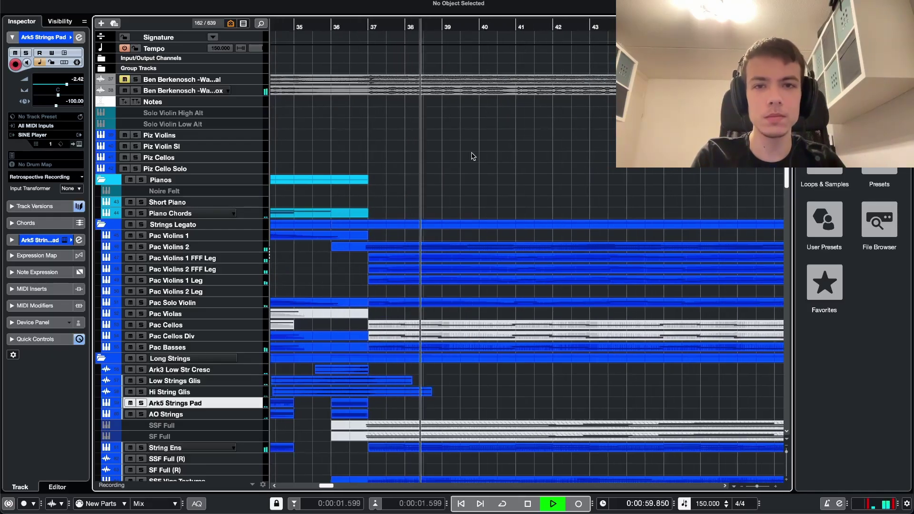
{"action": "scroll", "coordinate": [474, 155], "scroll_direction": "right", "scroll_amount": 2}
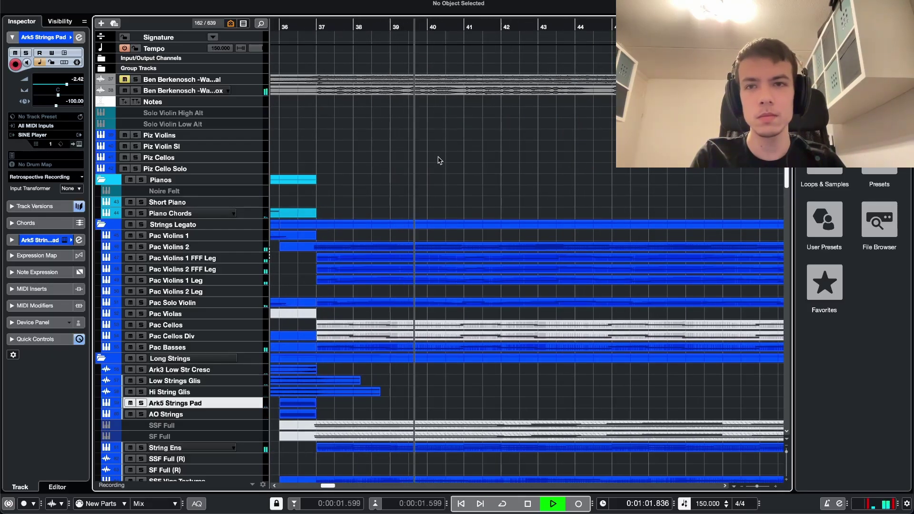
{"action": "key", "text": "space"}
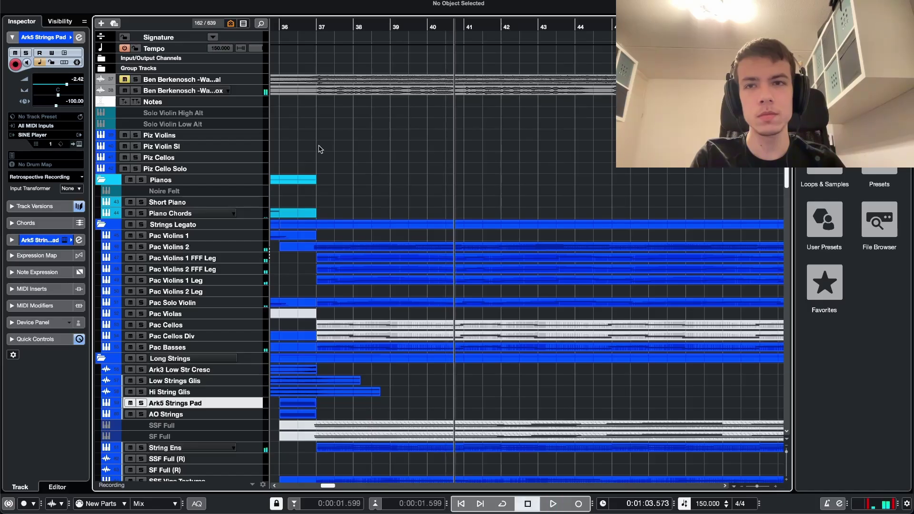
Step: Solo and enlarge the vocal track directly above Notes, play it from bar 37 into bar 40, and restore its height
{"action": "left_click", "coordinate": [148, 93]}
{"action": "key", "text": "alt+e"}
{"action": "key", "text": "alt+e"}
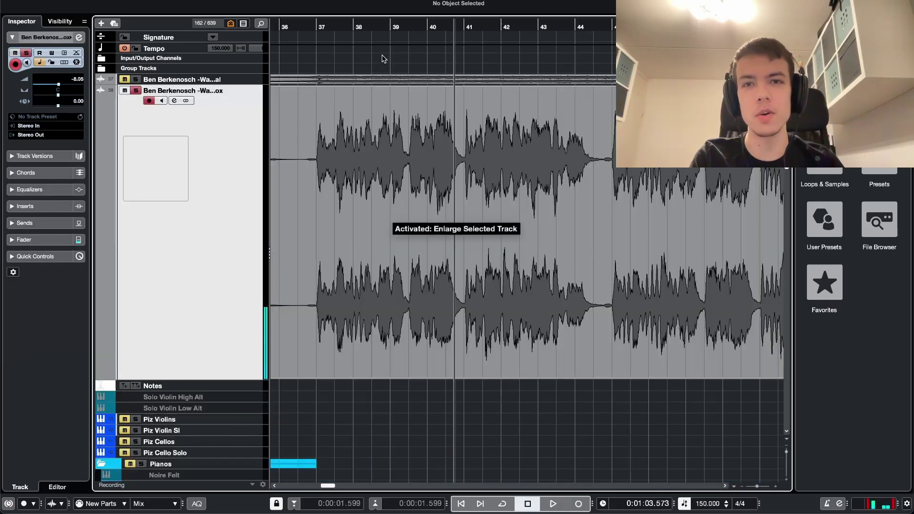
{"action": "left_click", "coordinate": [317, 25]}
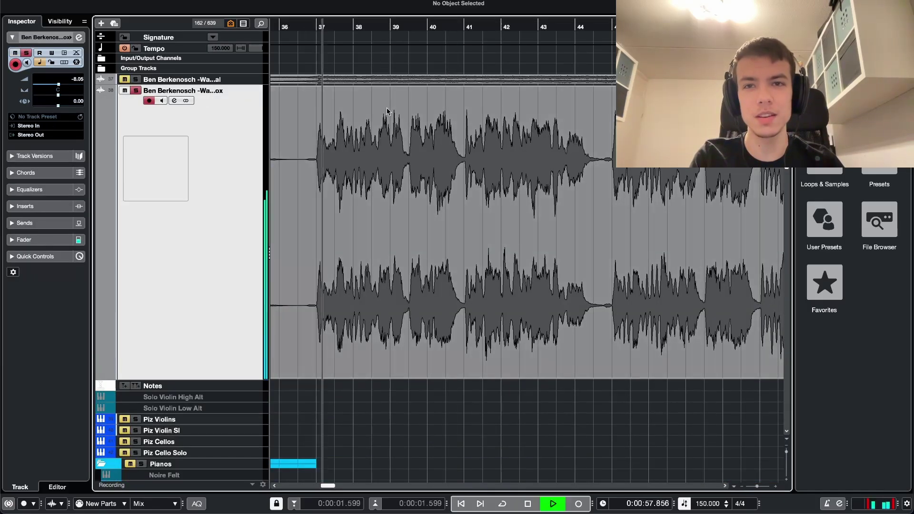
{"action": "key", "text": "g"}
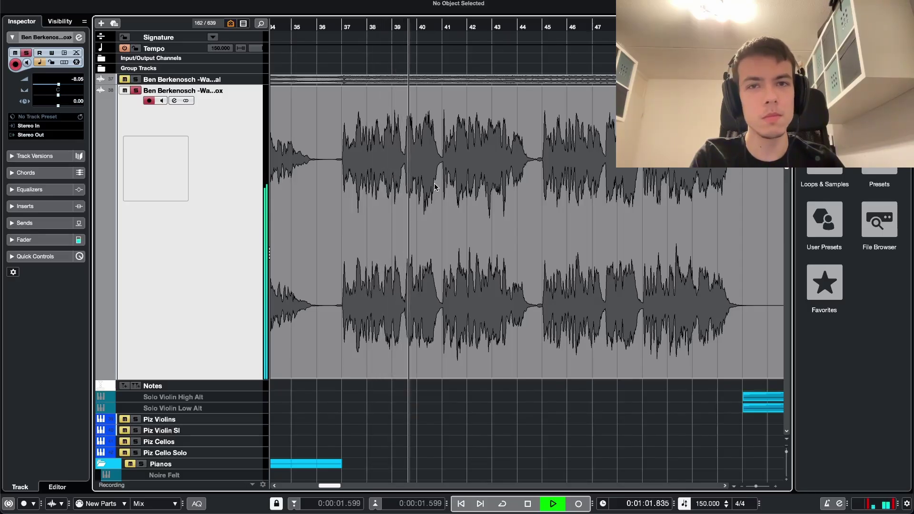
{"action": "key", "text": "space"}
{"action": "key", "text": "alt+e"}
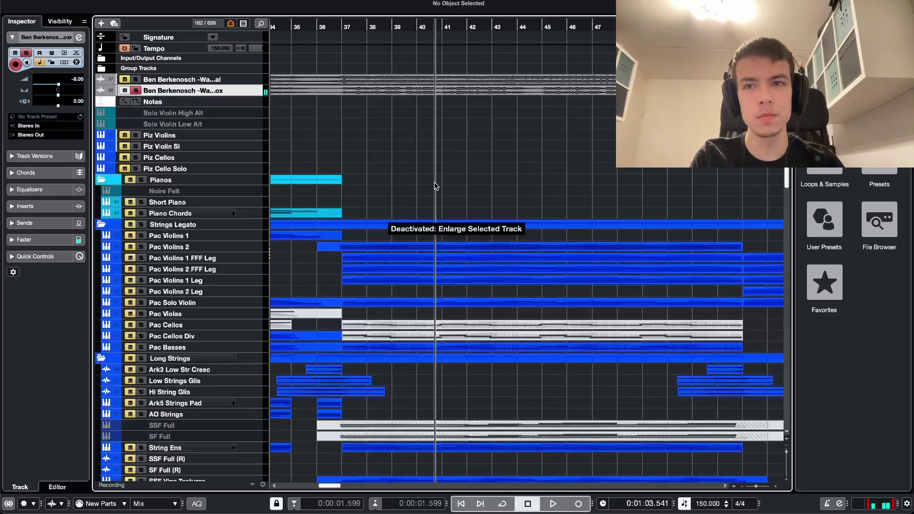
Step: Return the playhead to bar 37, unsolo the vocal track, and look over the synth, bass and drum tracks
{"action": "left_click", "coordinate": [328, 31]}
{"action": "scroll", "coordinate": [361, 95], "scroll_direction": "down", "scroll_amount": 10}
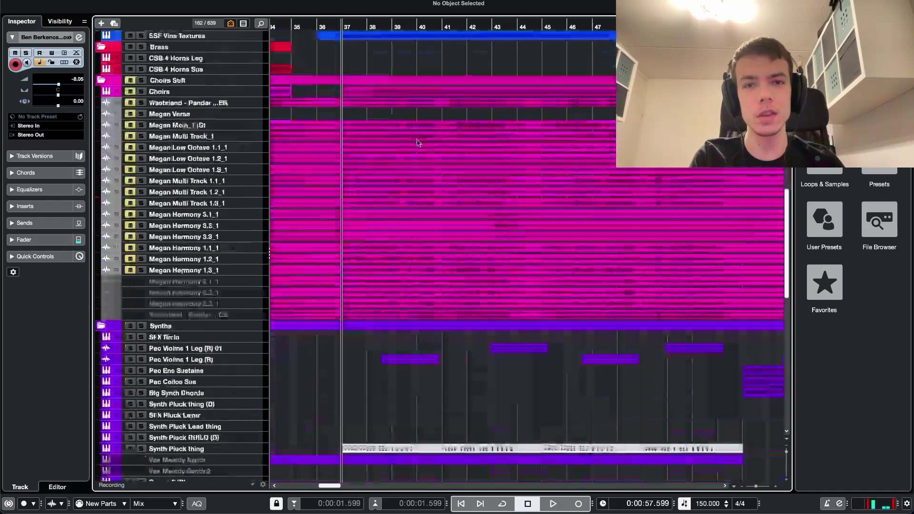
{"action": "scroll", "coordinate": [239, 135], "scroll_direction": "up", "scroll_amount": 8}
{"action": "scroll", "coordinate": [429, 152], "scroll_direction": "down", "scroll_amount": 15}
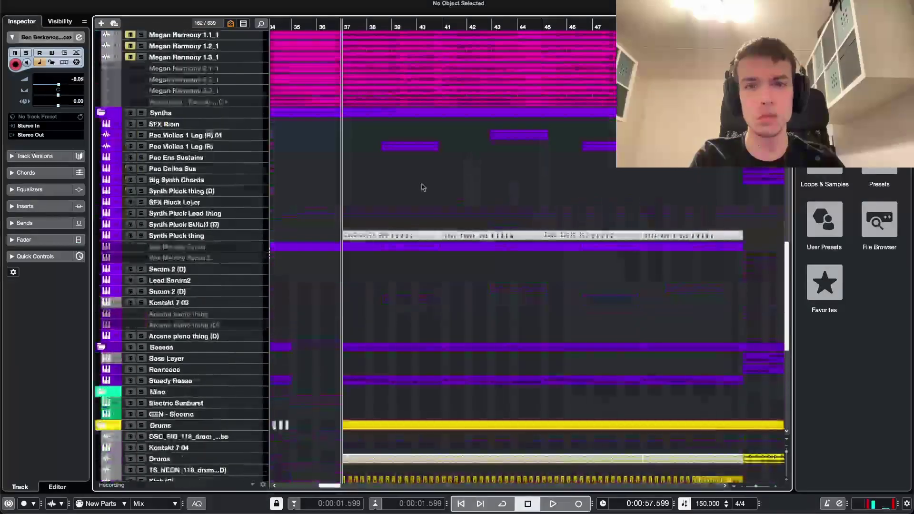
{"action": "scroll", "coordinate": [376, 161], "scroll_direction": "up", "scroll_amount": 15}
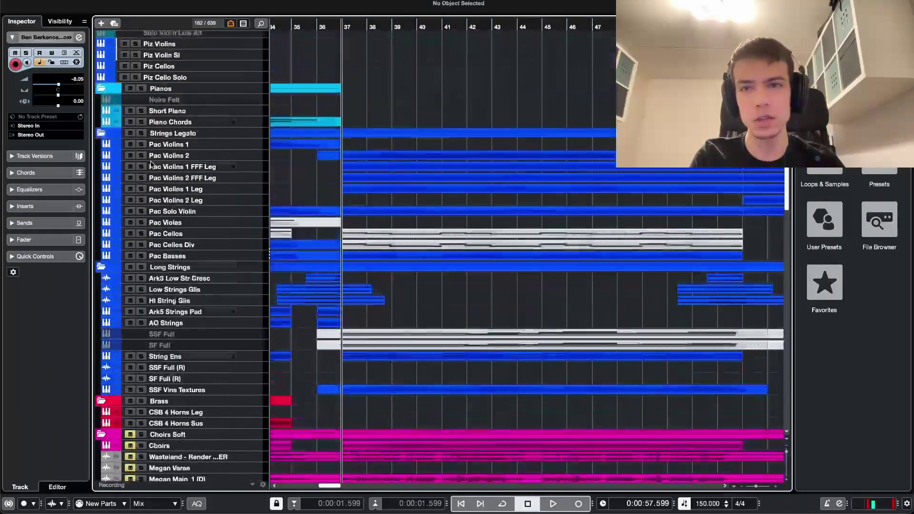
Step: Solo the Strings Legato and Long Strings folders and play them from bar 37 into bar 40
{"action": "left_click", "coordinate": [140, 134]}
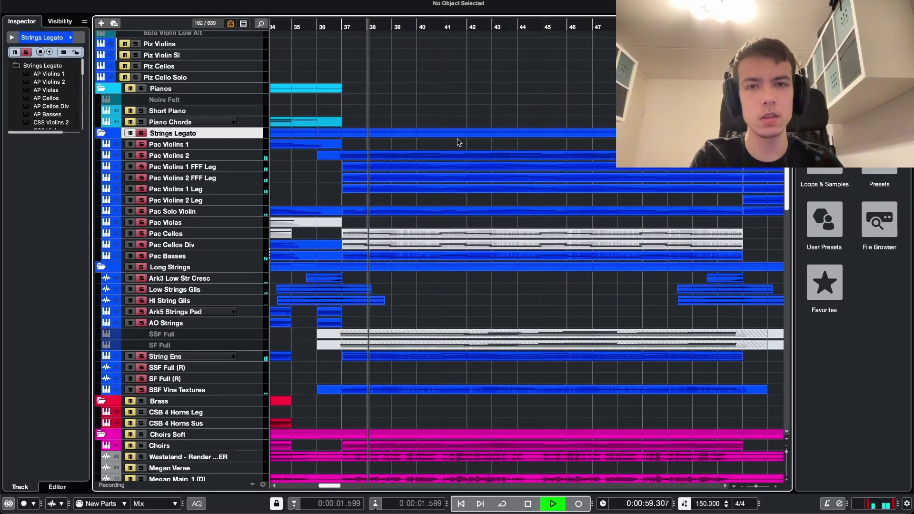
{"action": "key", "text": "g"}
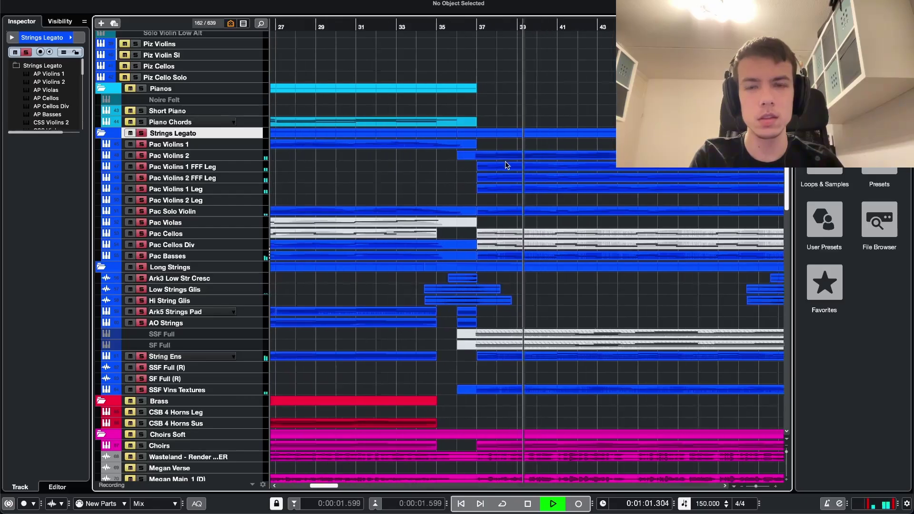
{"action": "key", "text": "g"}
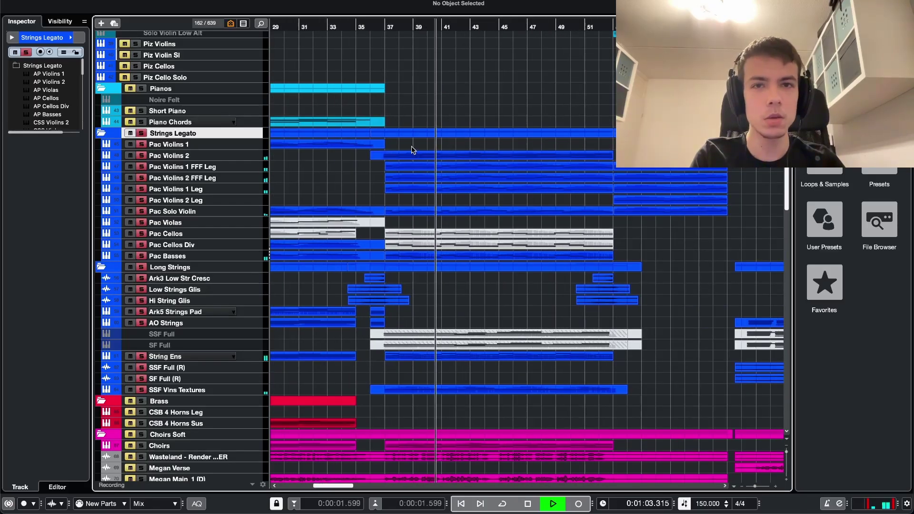
{"action": "key", "text": "space"}
Step: Look over the drum, percussion, transition and atmosphere tracks, and return to the string tracks around bar 37
{"action": "scroll", "coordinate": [399, 143], "scroll_direction": "down", "scroll_amount": 15}
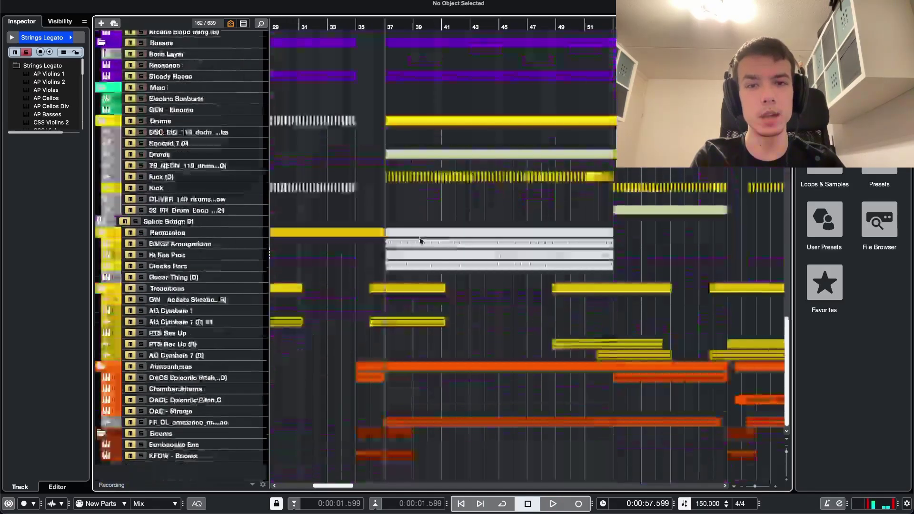
{"action": "left_click", "coordinate": [166, 421]}
{"action": "scroll", "coordinate": [429, 309], "scroll_direction": "up", "scroll_amount": 15}
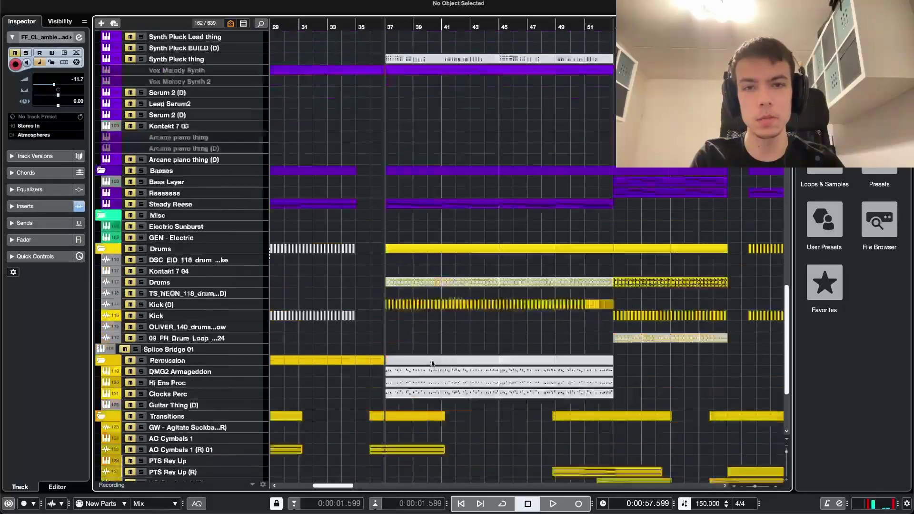
{"action": "scroll", "coordinate": [464, 259], "scroll_direction": "up", "scroll_amount": 5}
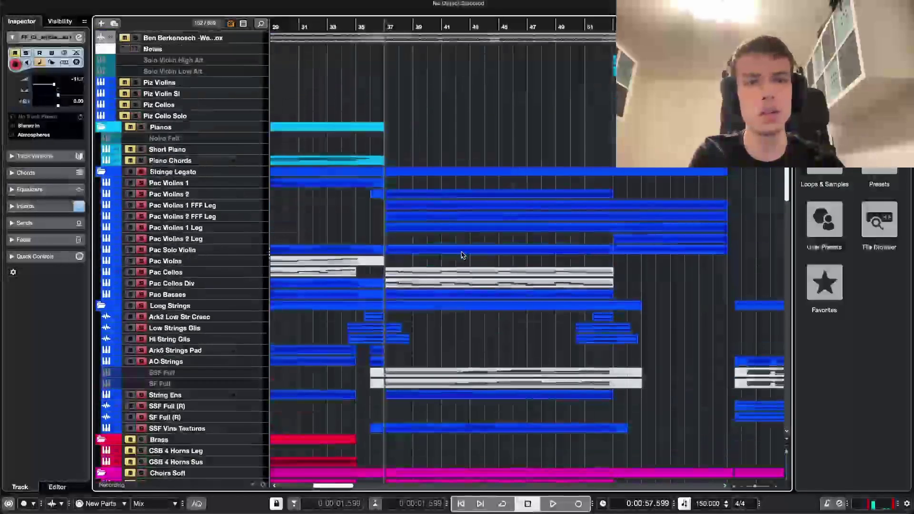
{"action": "scroll", "coordinate": [462, 253], "scroll_direction": "up", "scroll_amount": 1}
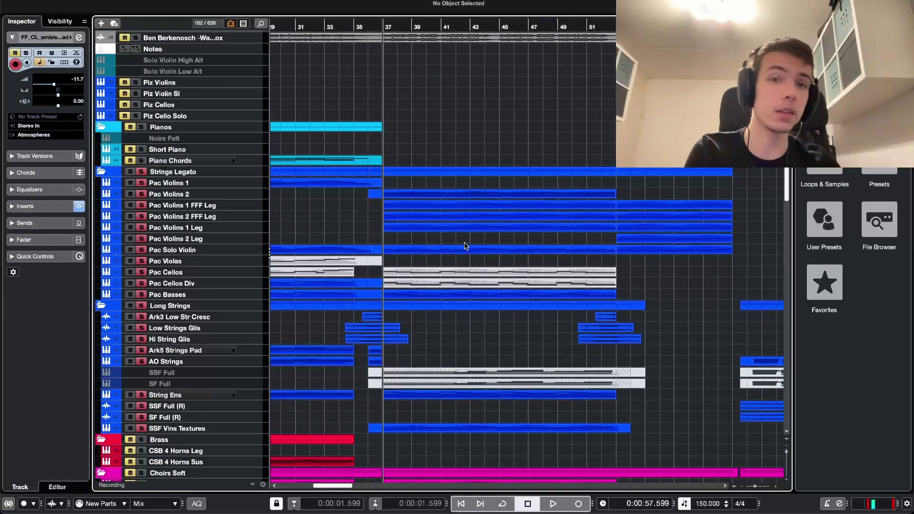
{"action": "scroll", "coordinate": [370, 211], "scroll_direction": "up", "scroll_amount": 2}
{"action": "scroll", "coordinate": [418, 199], "scroll_direction": "down", "scroll_amount": 1}
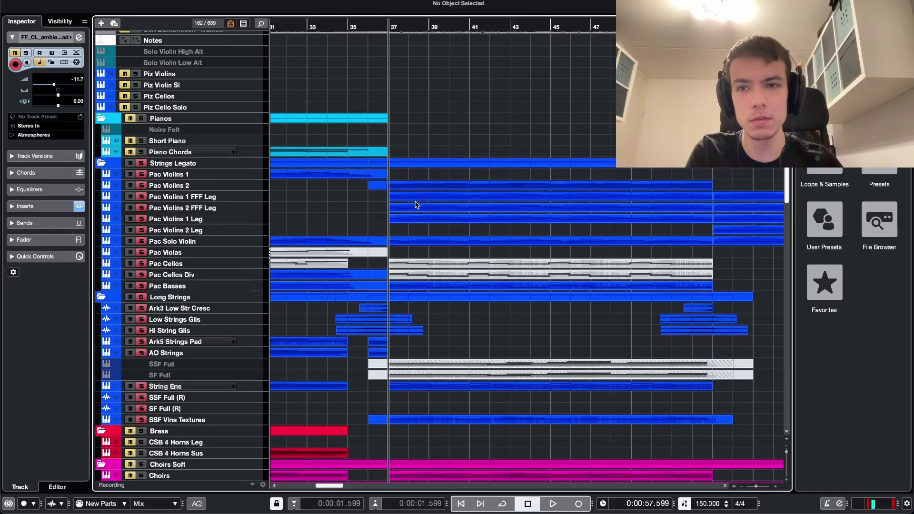
{"action": "scroll", "coordinate": [427, 243], "scroll_direction": "up", "scroll_amount": 2}
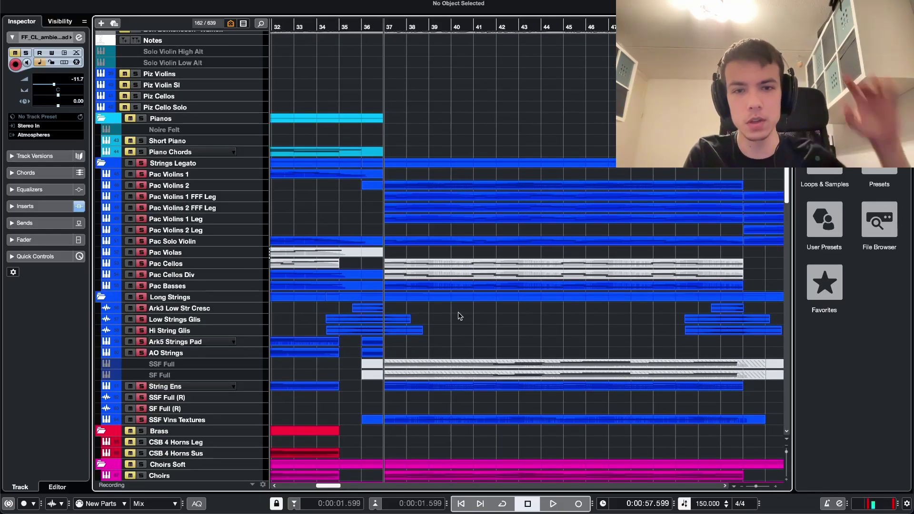
Step: Solo and enlarge the SSF Vins Textures track, play it from bar 37 into bar 40, and restore its height
{"action": "left_click", "coordinate": [202, 420]}
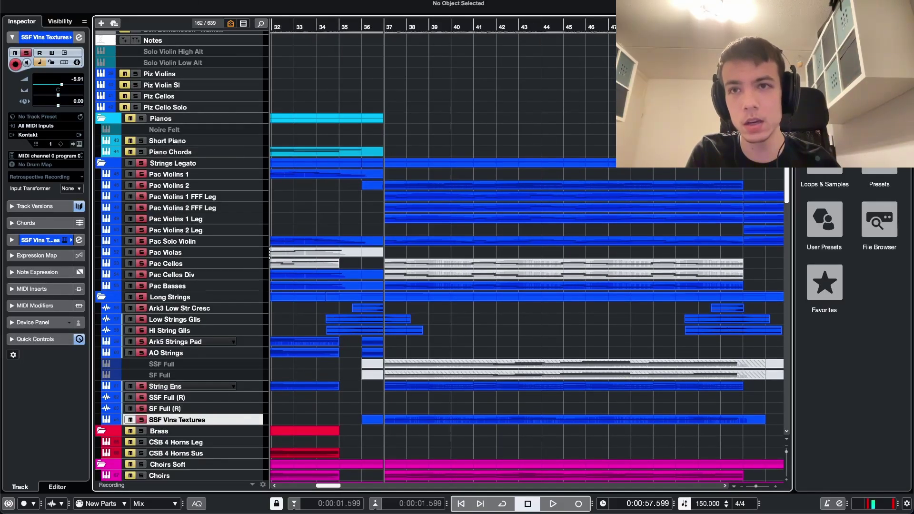
{"action": "key", "text": "alt+e"}
{"action": "key", "text": "space"}
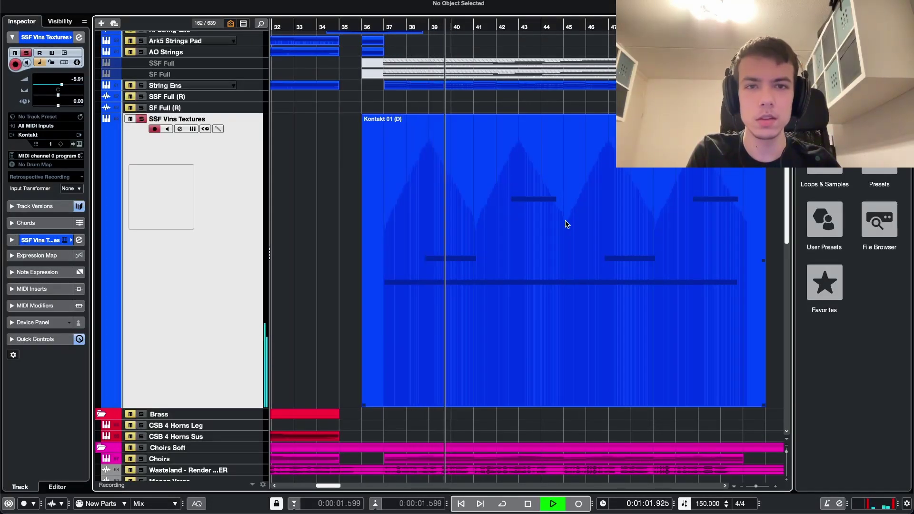
{"action": "key", "text": "space"}
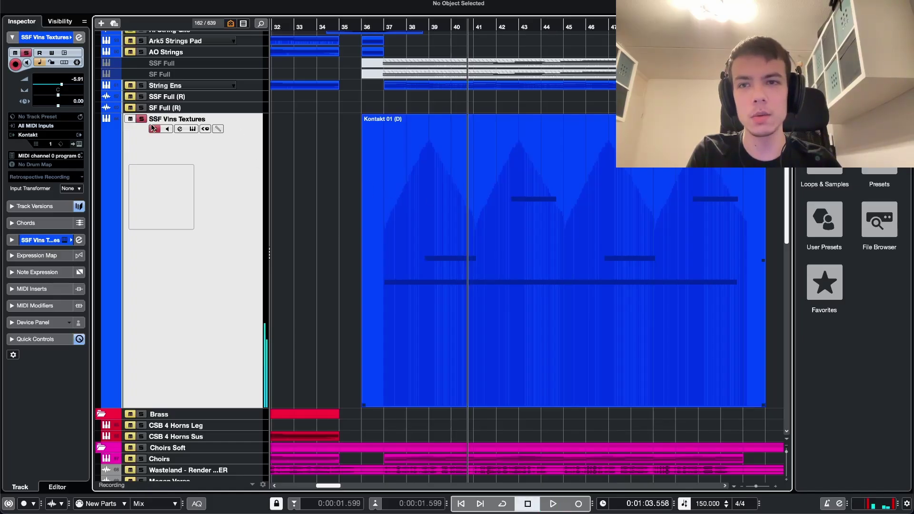
{"action": "key", "text": "ctrl+grave"}
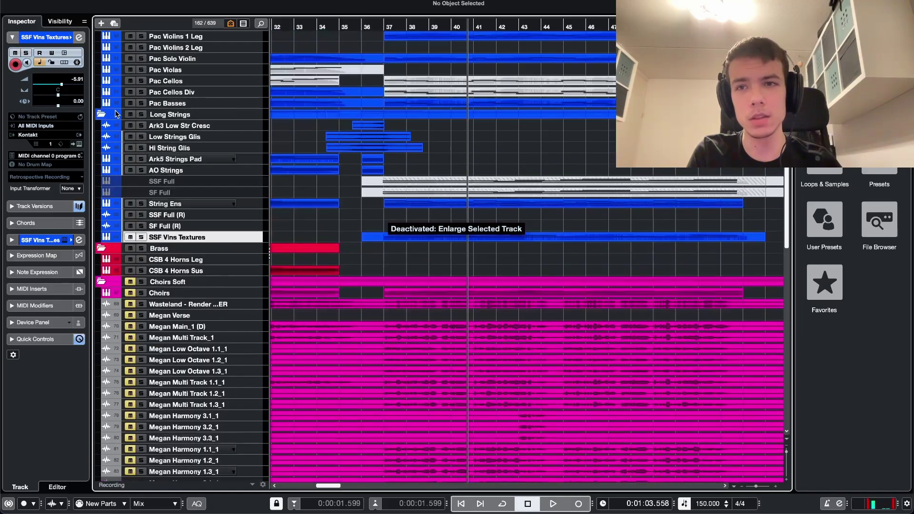
Step: Solo both string folders and continue playback from bar 40 into bar 44
{"action": "left_click", "coordinate": [141, 114]}
{"action": "scroll", "coordinate": [376, 120], "scroll_direction": "up", "scroll_amount": 5}
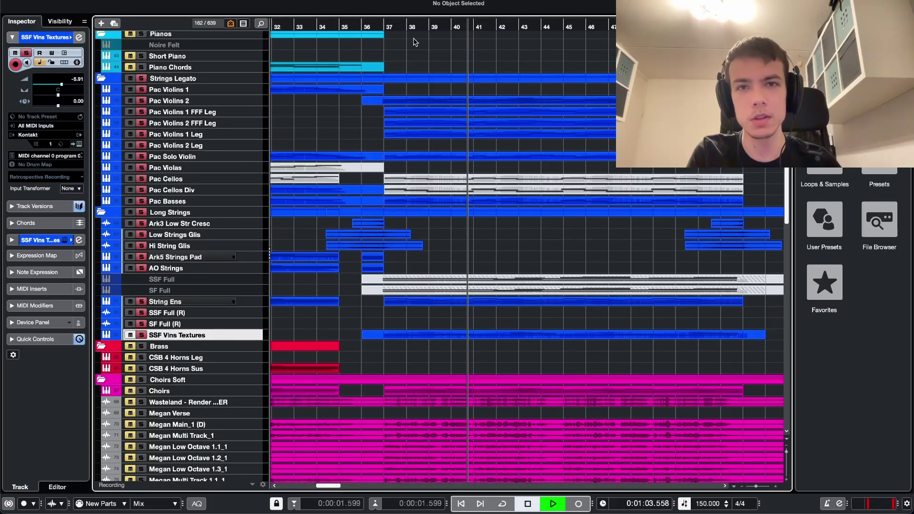
{"action": "key", "text": "space"}
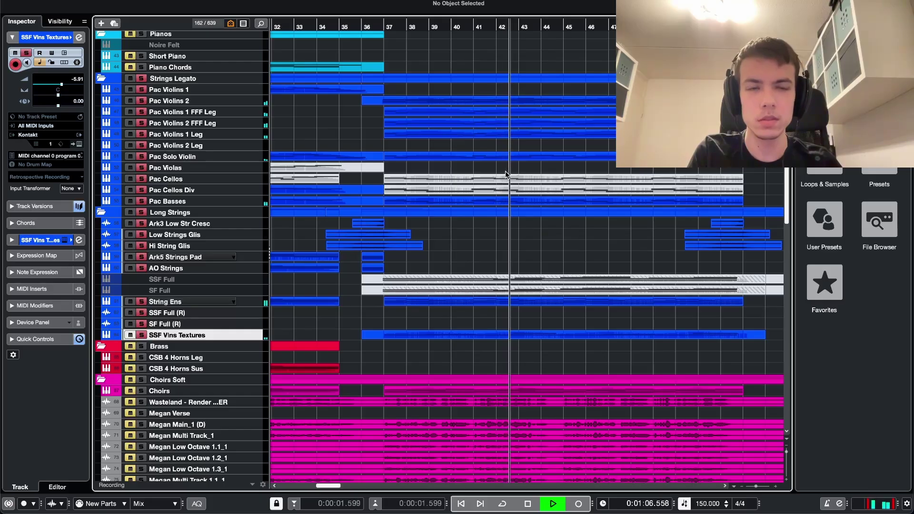
{"action": "scroll", "coordinate": [505, 171], "scroll_direction": "right", "scroll_amount": 5}
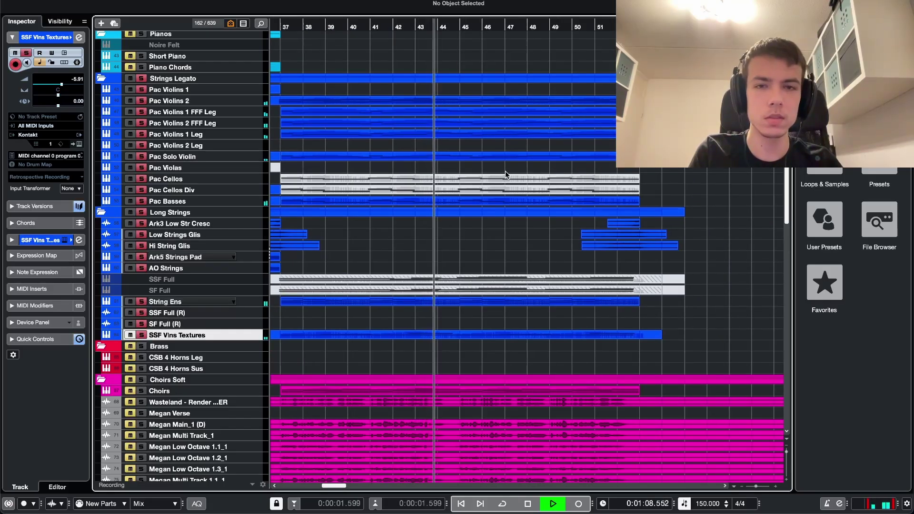
{"action": "key", "text": "space"}
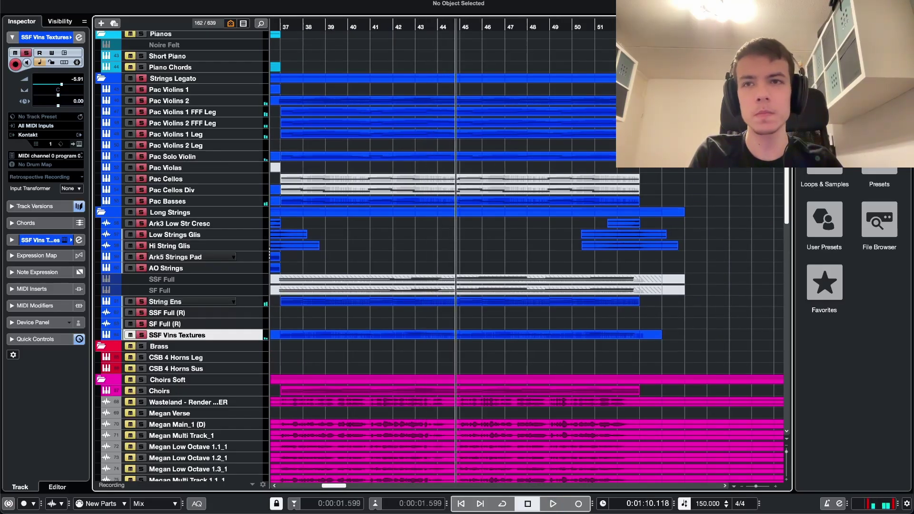
Step: Clear the solos, return the playhead to bar 37, and solo the Strings Legato and Long Strings folders again
{"action": "key", "text": "s"}
{"action": "key", "text": "KP_0"}
{"action": "left_click", "coordinate": [397, 37]}
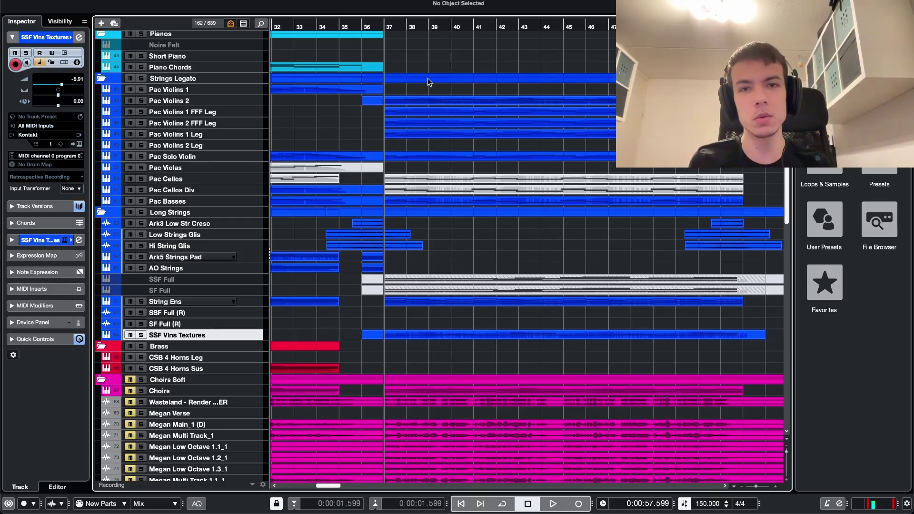
{"action": "left_click", "coordinate": [140, 78]}
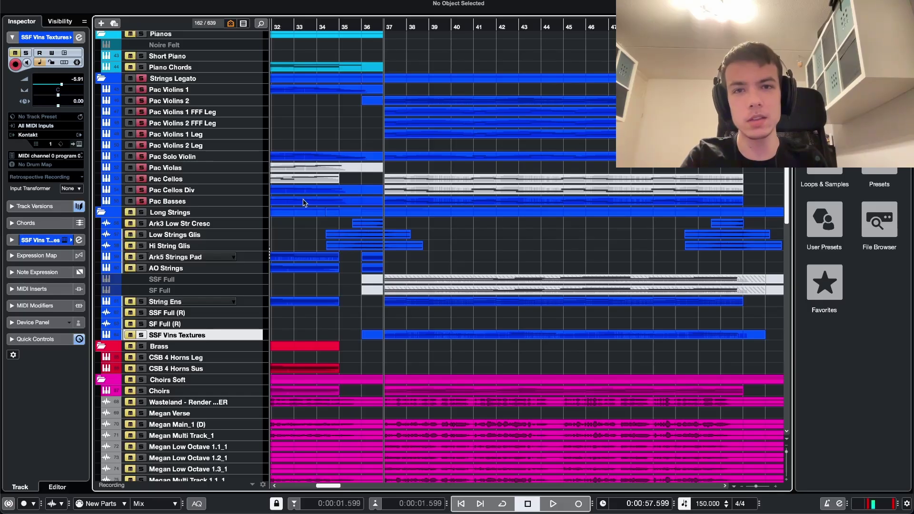
{"action": "scroll", "coordinate": [421, 186], "scroll_direction": "up", "scroll_amount": 4}
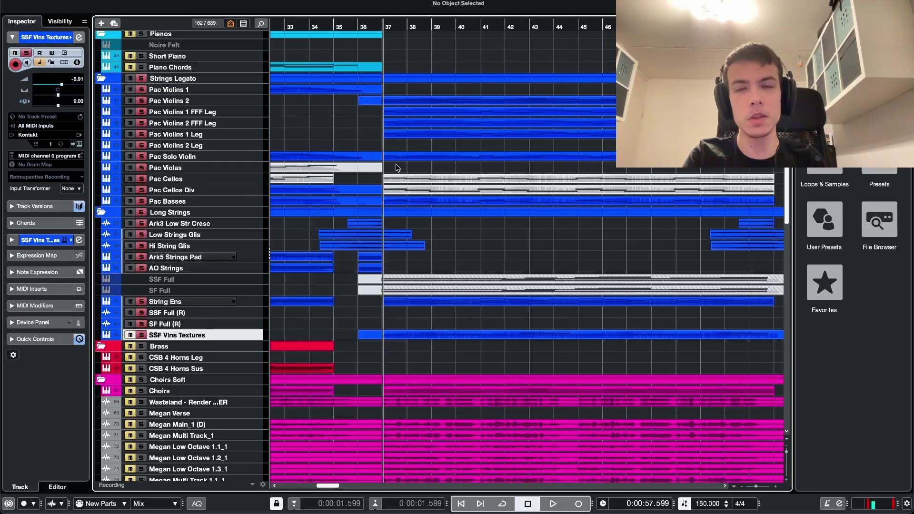
{"action": "scroll", "coordinate": [235, 326], "scroll_direction": "up", "scroll_amount": 1}
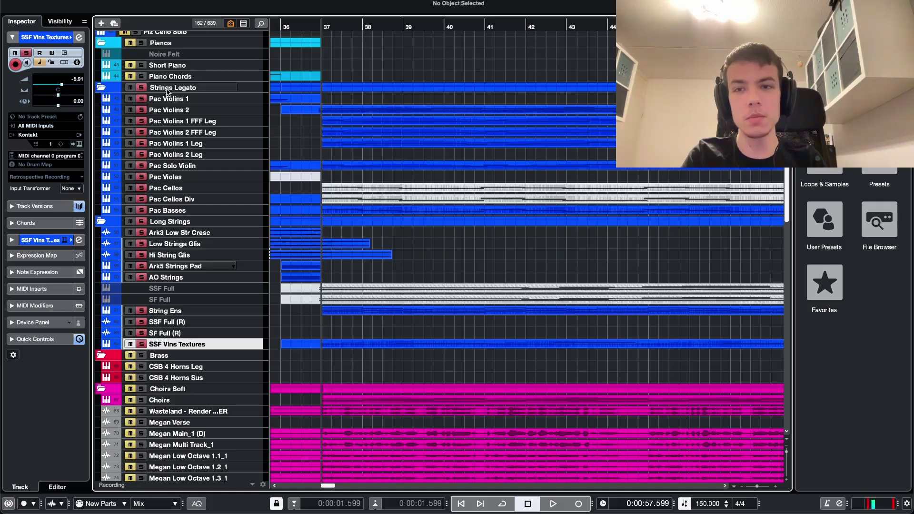
Step: Solo only SSF Vins Textures, play it from bar 37 into bar 40, and unsolo it
{"action": "left_click", "coordinate": [141, 343]}
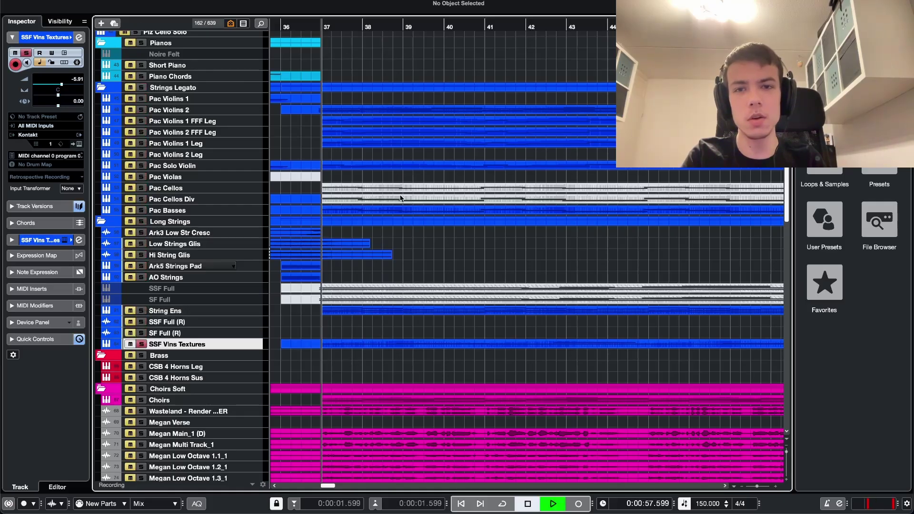
{"action": "scroll", "coordinate": [400, 199], "scroll_direction": "down", "scroll_amount": 1, "text": "ctrl"}
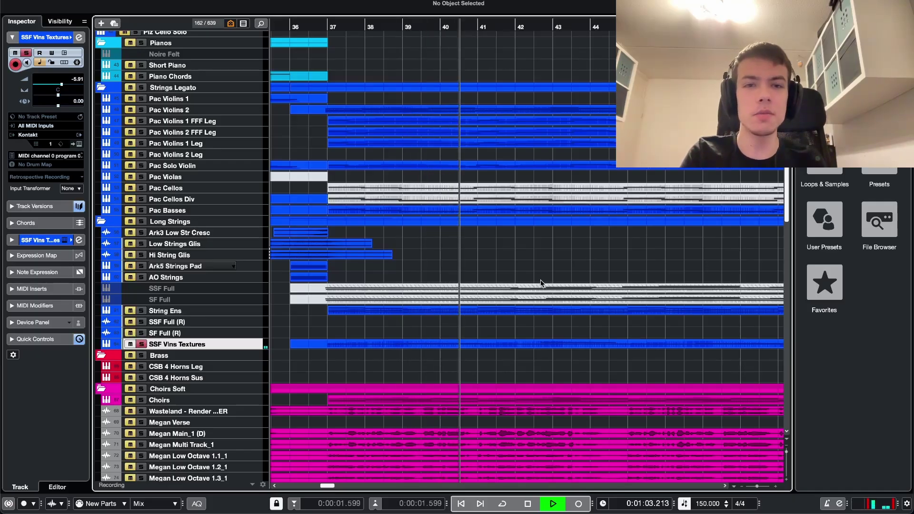
{"action": "key", "text": "space"}
{"action": "key", "text": "s"}
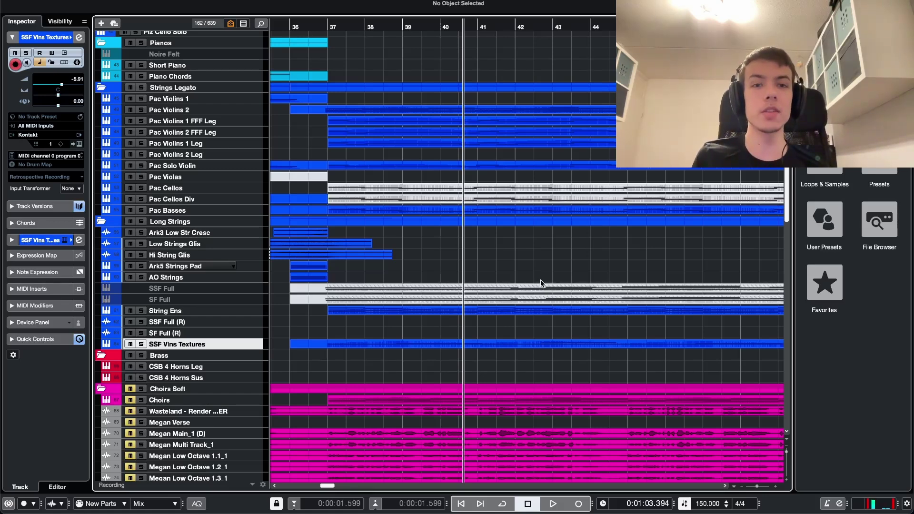
Step: Place the playhead at bar 37, play the unsoloed mix, and stop at bar 41
{"action": "scroll", "coordinate": [561, 274], "scroll_direction": "up", "scroll_amount": 5}
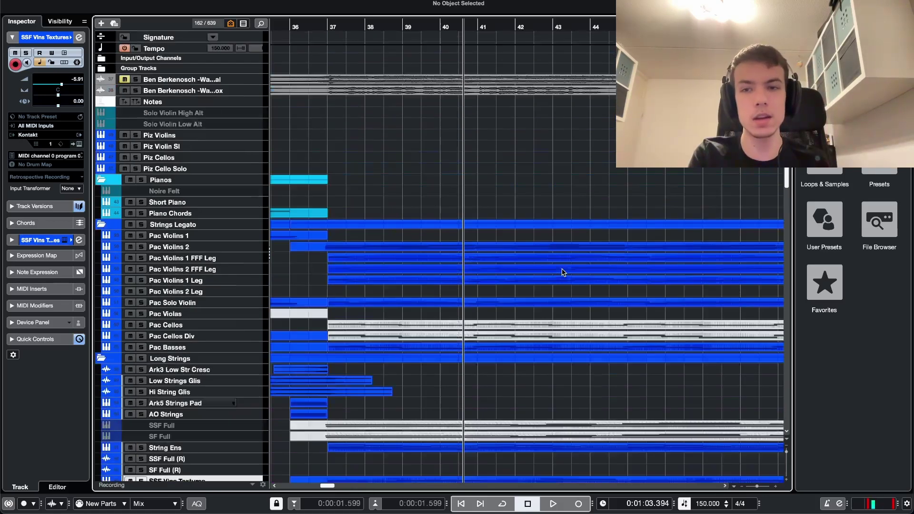
{"action": "left_click", "coordinate": [320, 23]}
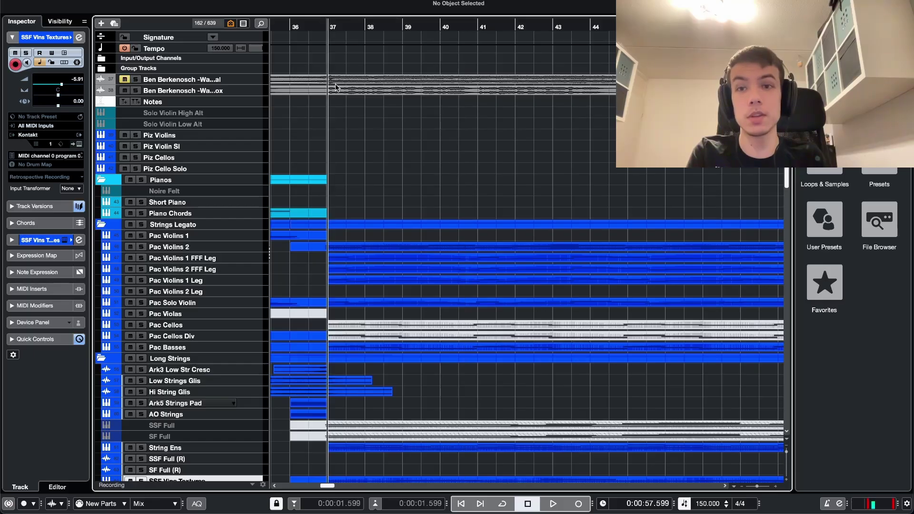
{"action": "scroll", "coordinate": [423, 143], "scroll_direction": "down", "scroll_amount": 2, "text": "ctrl"}
{"action": "scroll", "coordinate": [425, 151], "scroll_direction": "down", "scroll_amount": 1}
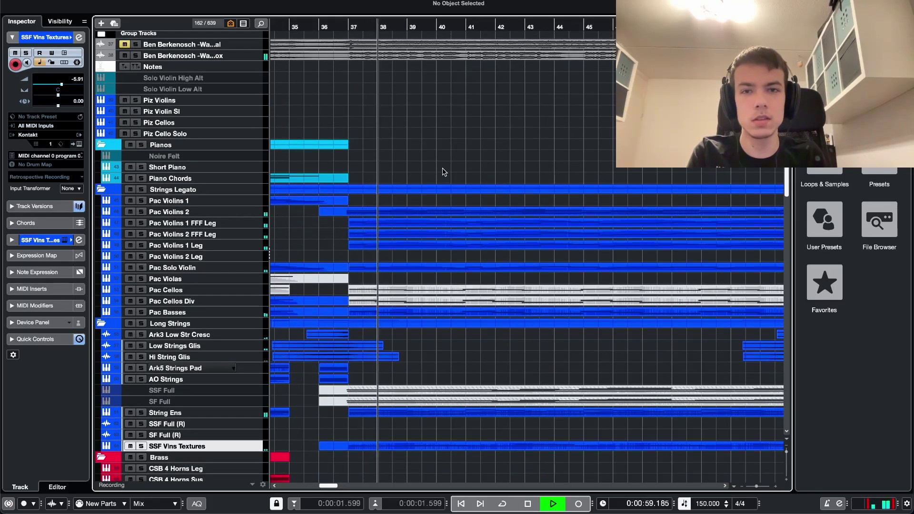
{"action": "key", "text": "g"}
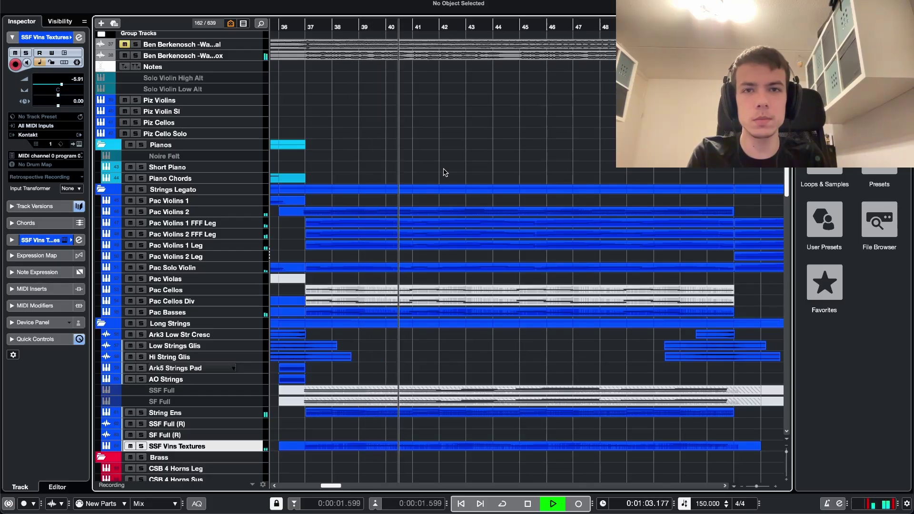
{"action": "key", "text": "space"}
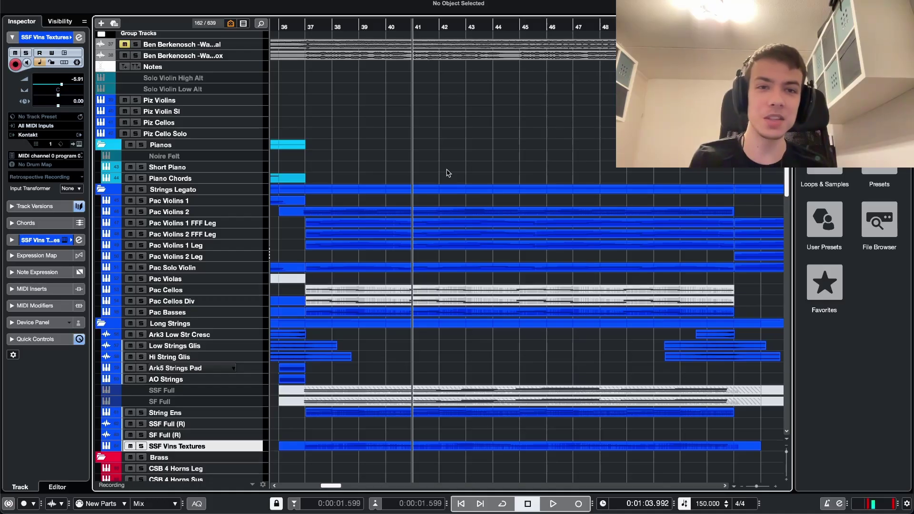
Step: Place the playhead at bar 51, play the unsoloed mix through the transition, and stop at bar 53
{"action": "scroll", "coordinate": [467, 202], "scroll_direction": "down", "scroll_amount": 3}
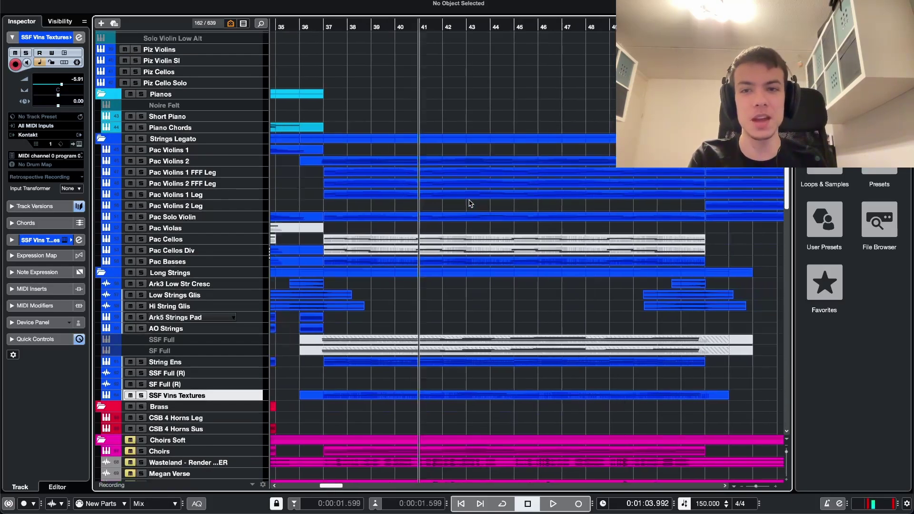
{"action": "scroll", "coordinate": [479, 207], "scroll_direction": "up", "scroll_amount": 4}
{"action": "scroll", "coordinate": [473, 199], "scroll_direction": "up", "scroll_amount": 2}
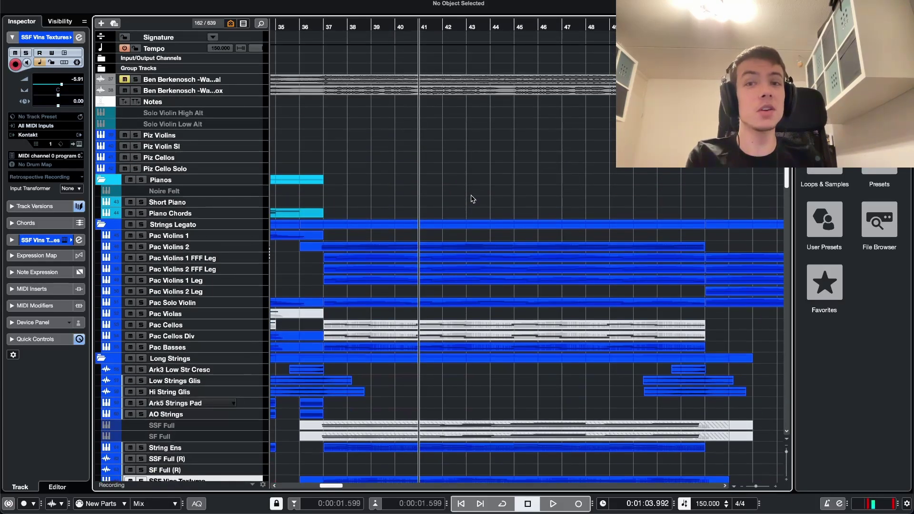
{"action": "scroll", "coordinate": [471, 202], "scroll_direction": "down", "scroll_amount": 1}
{"action": "scroll", "coordinate": [474, 189], "scroll_direction": "down", "scroll_amount": 3}
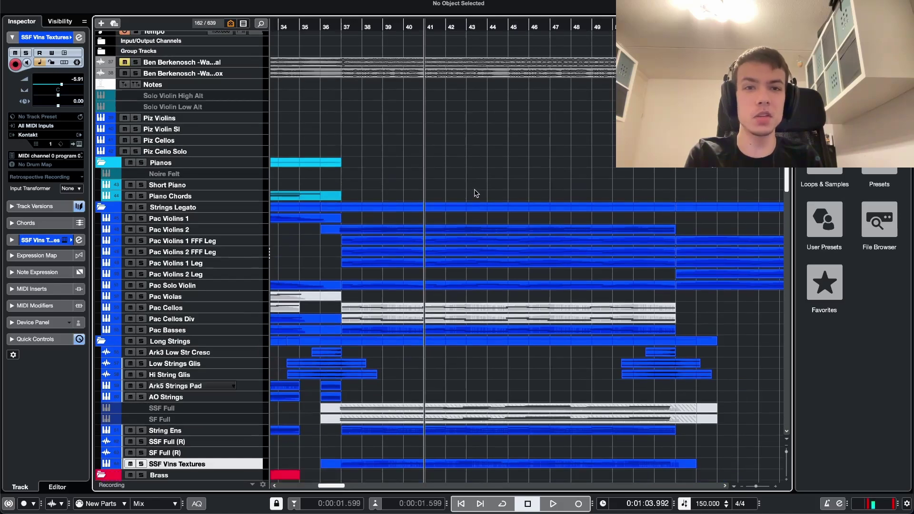
{"action": "scroll", "coordinate": [474, 184], "scroll_direction": "right", "scroll_amount": 3}
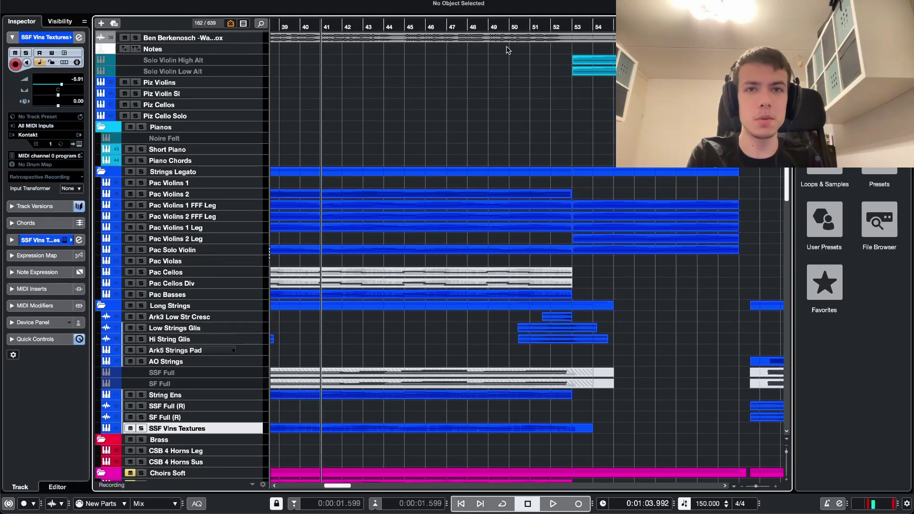
{"action": "left_click", "coordinate": [529, 27]}
{"action": "scroll", "coordinate": [474, 83], "scroll_direction": "down", "scroll_amount": 20}
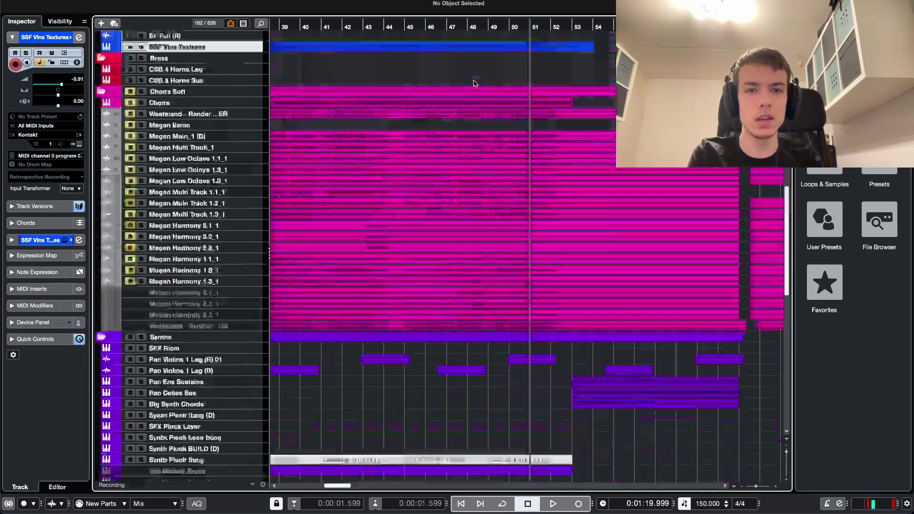
{"action": "scroll", "coordinate": [475, 84], "scroll_direction": "up", "scroll_amount": 15}
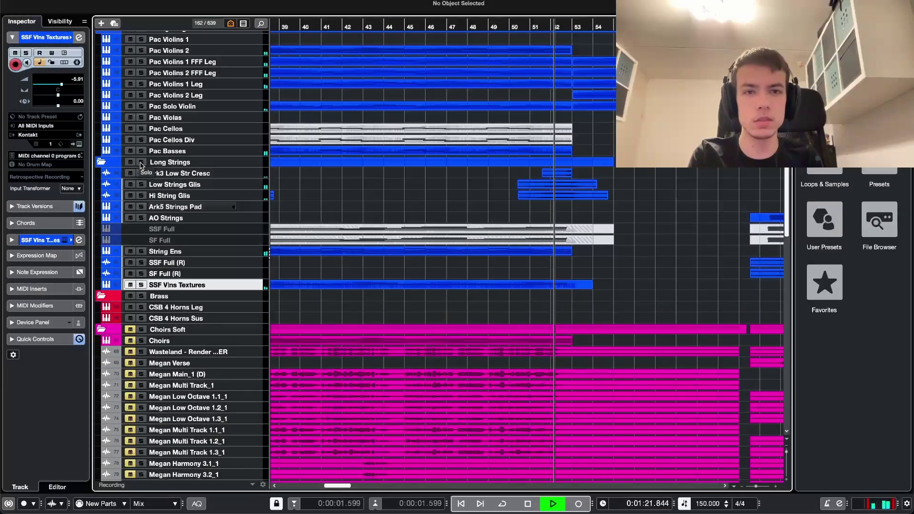
{"action": "key", "text": "space"}
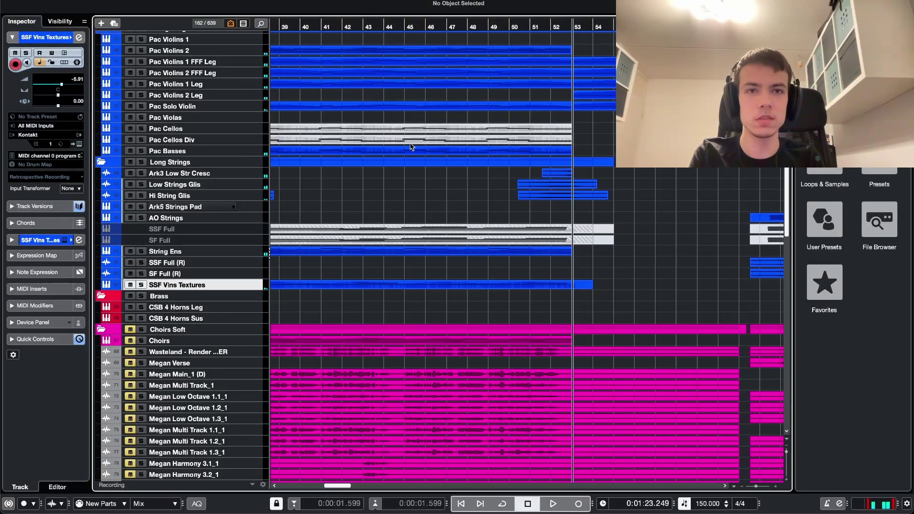
Step: Solo the Long Strings folder, play it from bar 51, and stop at bar 53
{"action": "left_click", "coordinate": [142, 163]}
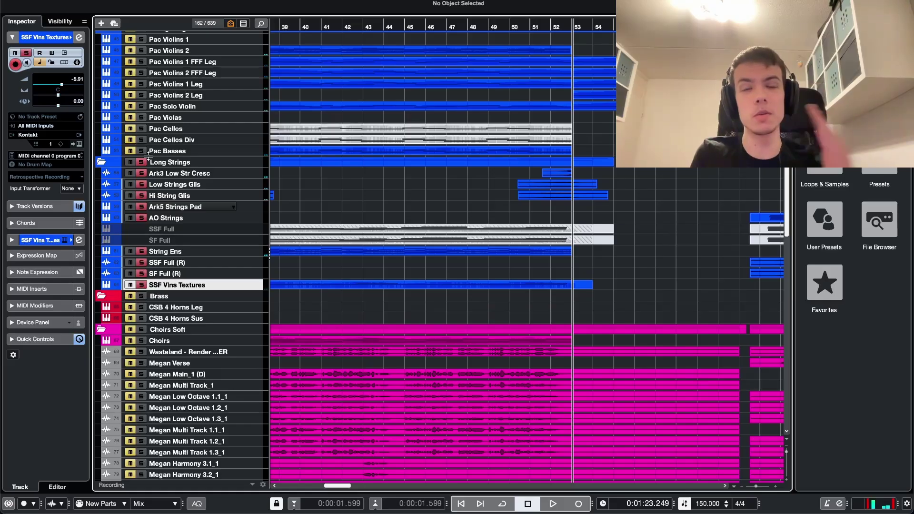
{"action": "left_click", "coordinate": [528, 21]}
{"action": "key", "text": "space"}
{"action": "scroll", "coordinate": [575, 152], "scroll_direction": "up", "scroll_amount": 5}
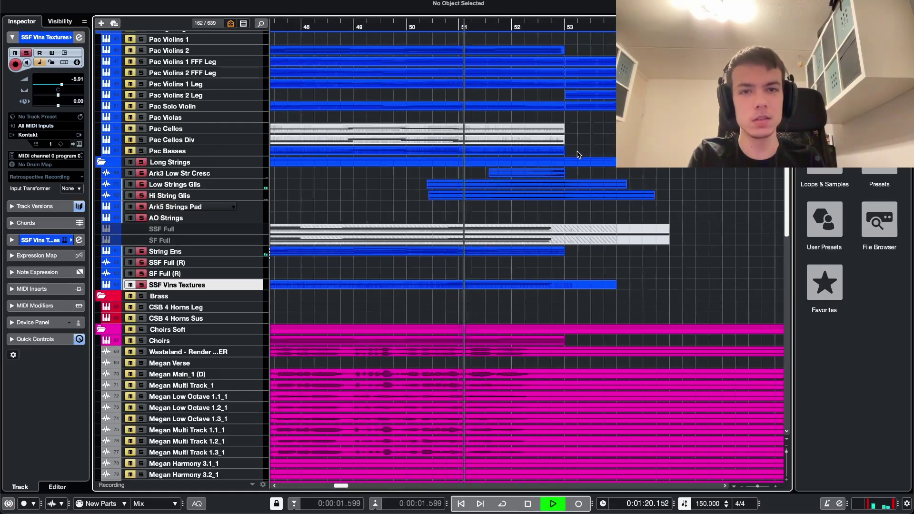
{"action": "scroll", "coordinate": [575, 152], "scroll_direction": "right", "scroll_amount": 1}
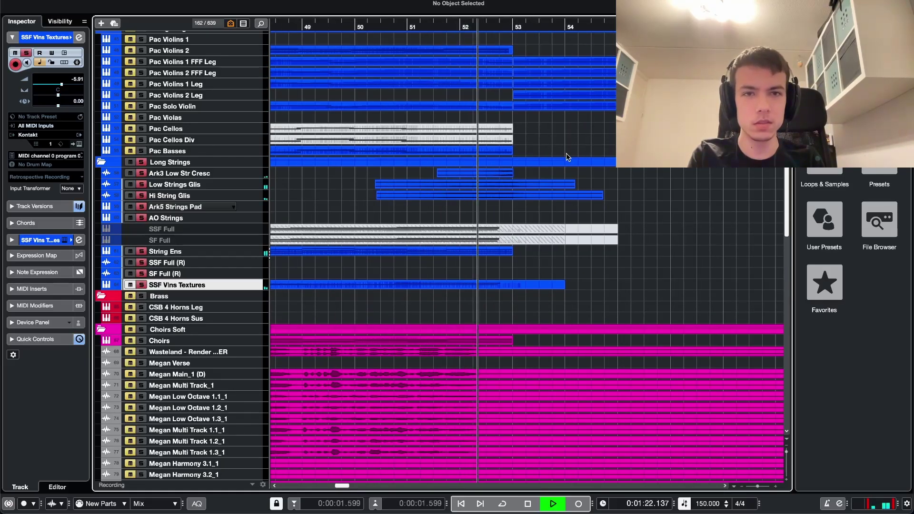
{"action": "scroll", "coordinate": [567, 157], "scroll_direction": "down", "scroll_amount": 4}
{"action": "key", "text": "space"}
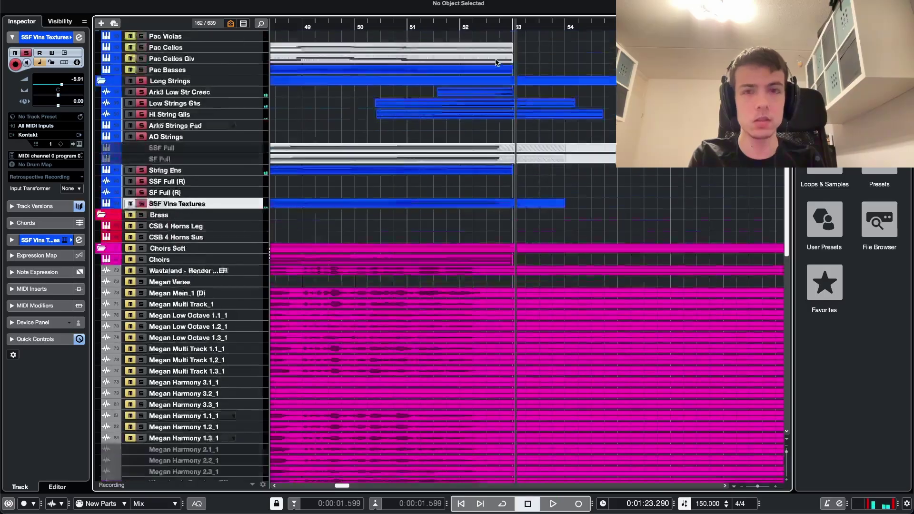
Step: Clear the Long Strings solo, solo the two audio tracks directly above Notes, and place the playhead at bar 49
{"action": "left_click", "coordinate": [433, 28]}
{"action": "scroll", "coordinate": [407, 129], "scroll_direction": "down", "scroll_amount": 15}
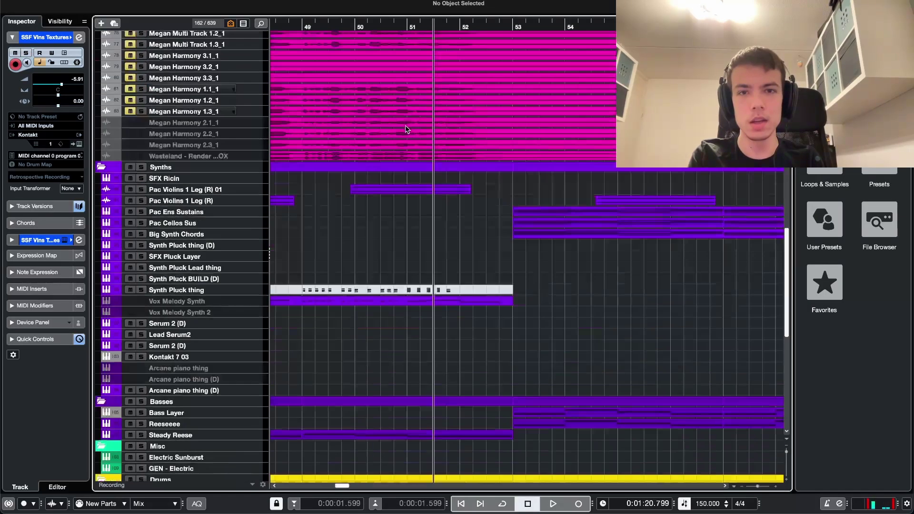
{"action": "scroll", "coordinate": [436, 277], "scroll_direction": "up", "scroll_amount": 20}
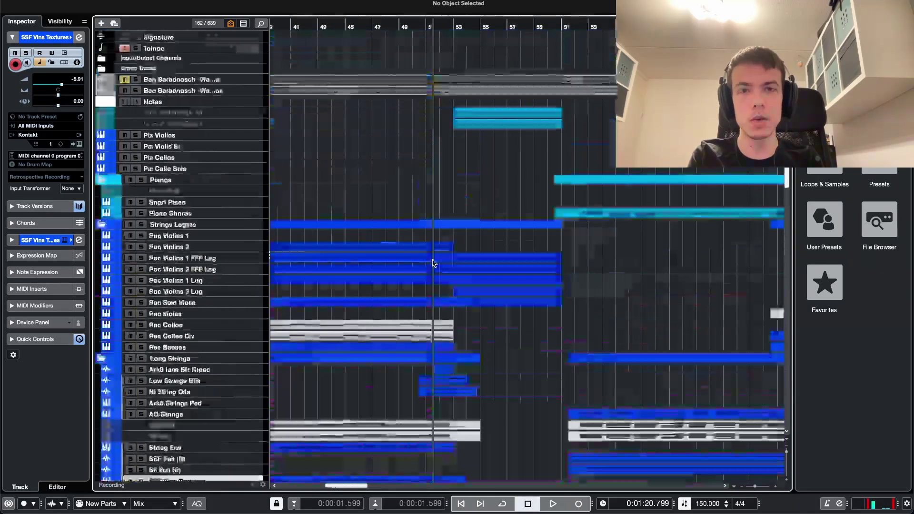
{"action": "left_click", "coordinate": [136, 79]}
{"action": "left_click", "coordinate": [136, 90]}
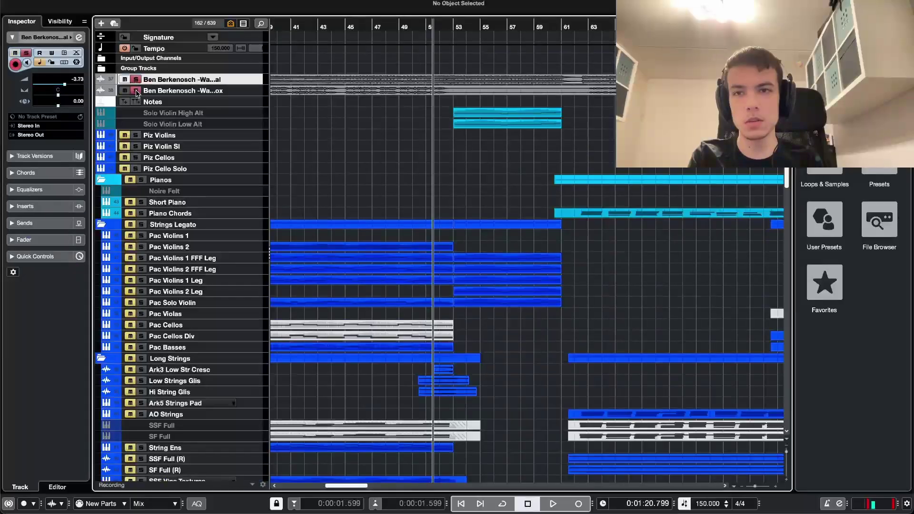
{"action": "left_click", "coordinate": [398, 27]}
{"action": "scroll", "coordinate": [431, 32], "scroll_direction": "up", "scroll_amount": 3}
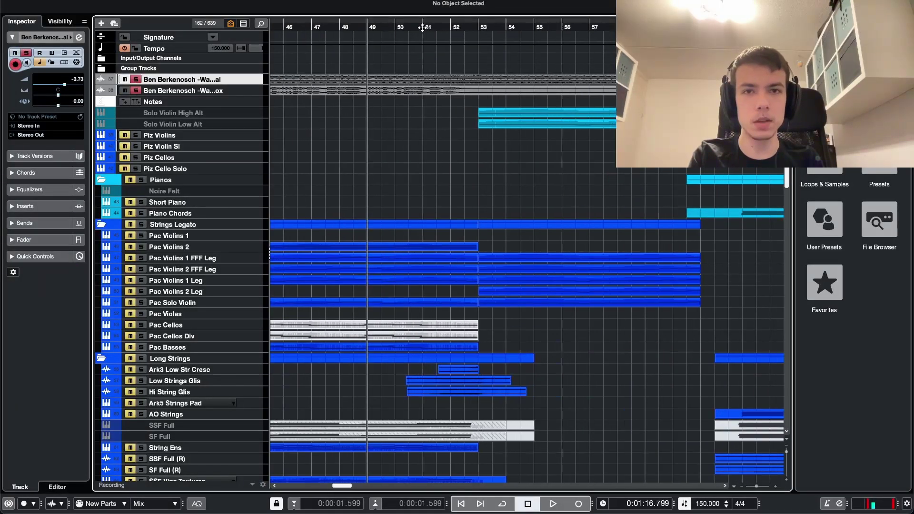
Step: Step the playhead back and forth between bars 49 and 52 to examine where the transition falls in the arrangement
{"action": "left_click", "coordinate": [423, 30]}
{"action": "left_click", "coordinate": [384, 36]}
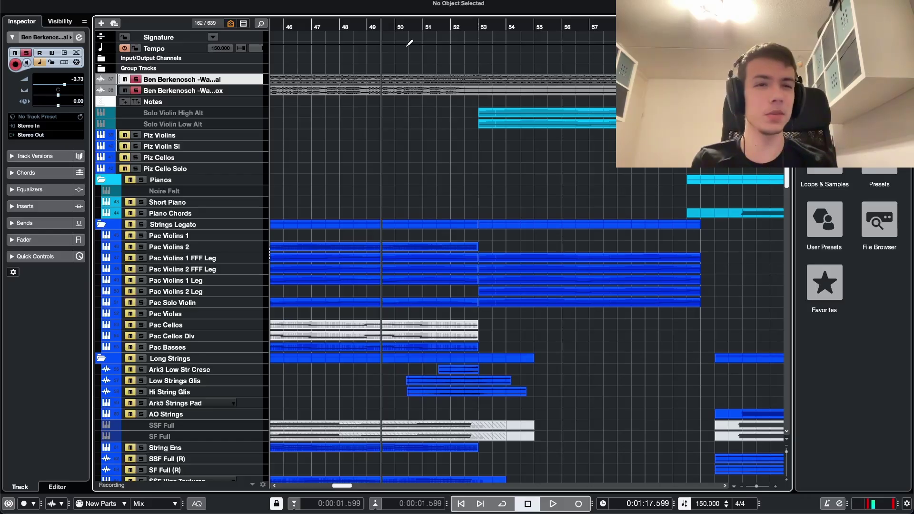
{"action": "left_click", "coordinate": [418, 37]}
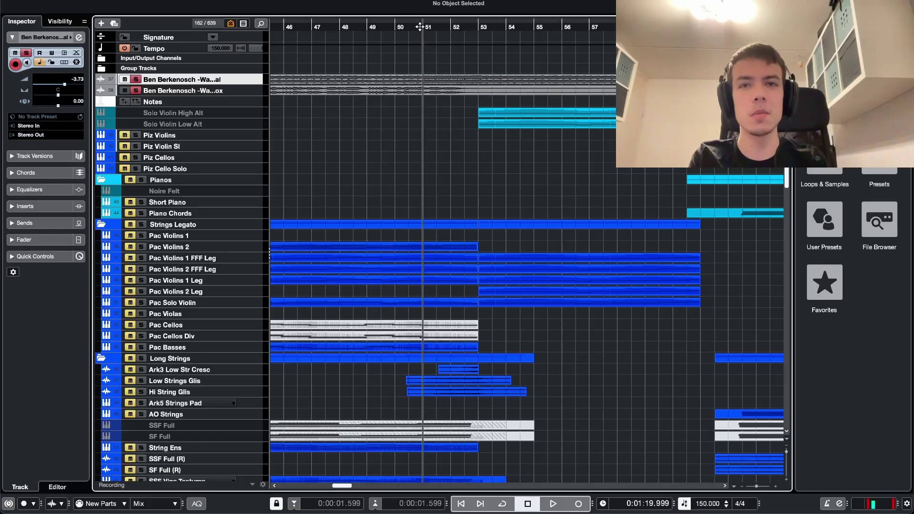
{"action": "scroll", "coordinate": [438, 96], "scroll_direction": "down", "scroll_amount": 5}
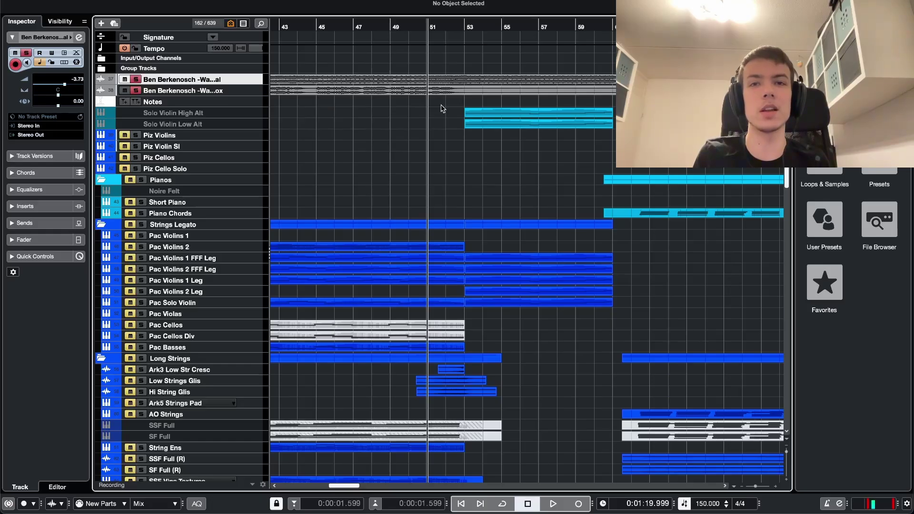
{"action": "left_click", "coordinate": [413, 43]}
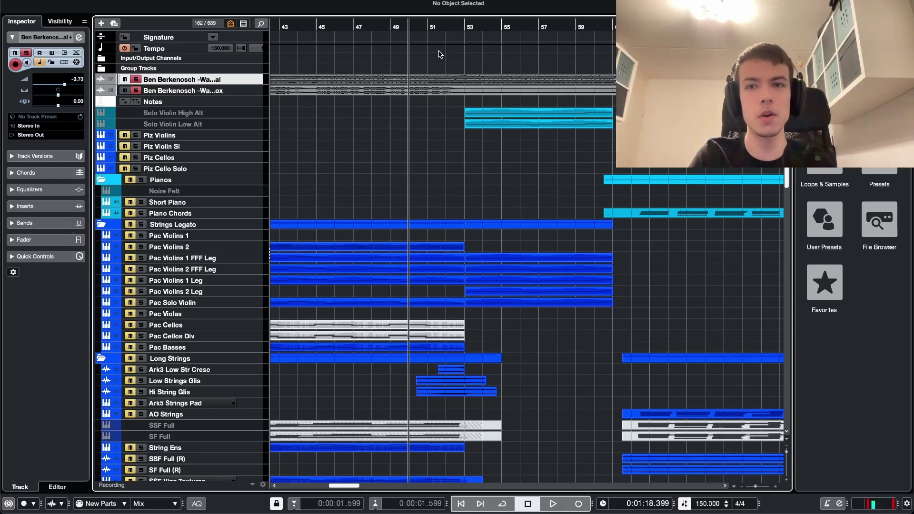
{"action": "left_click", "coordinate": [444, 26]}
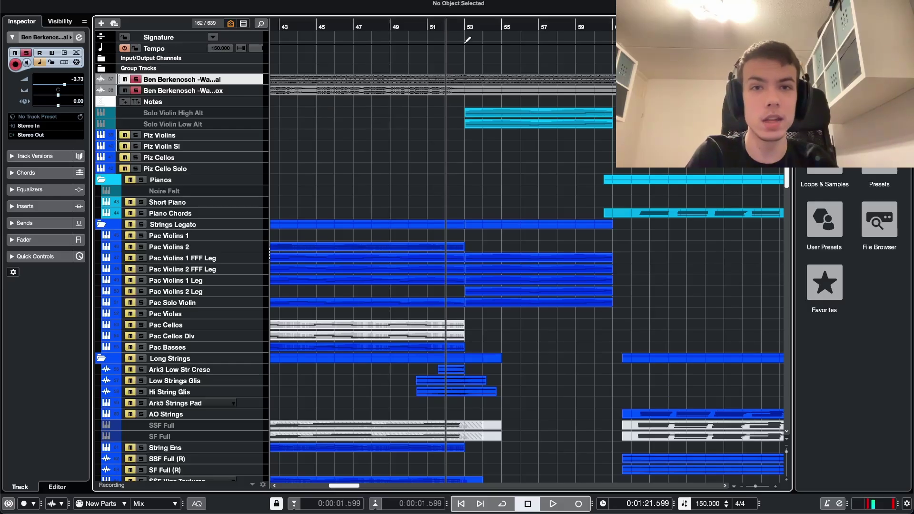
{"action": "left_click", "coordinate": [432, 27]}
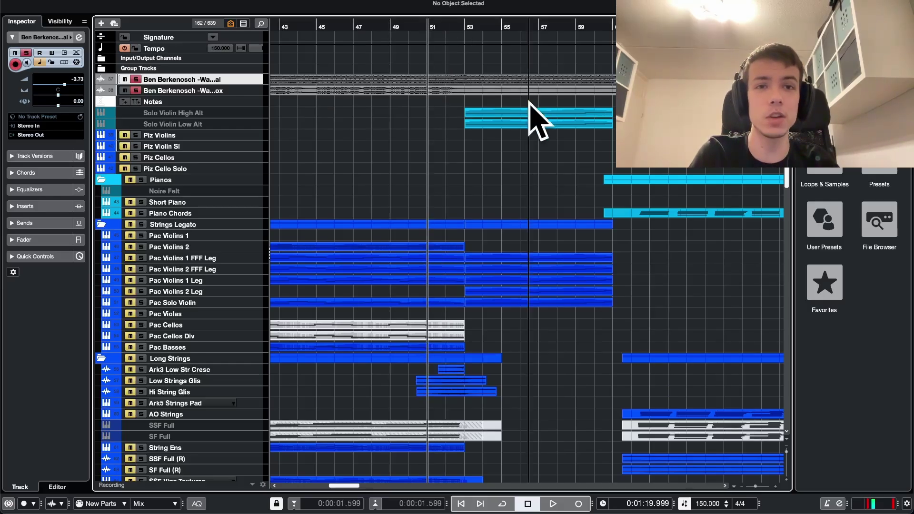
{"action": "key", "text": "g"}
{"action": "key", "text": "g"}
{"action": "key", "text": "g"}
{"action": "key", "text": "g"}
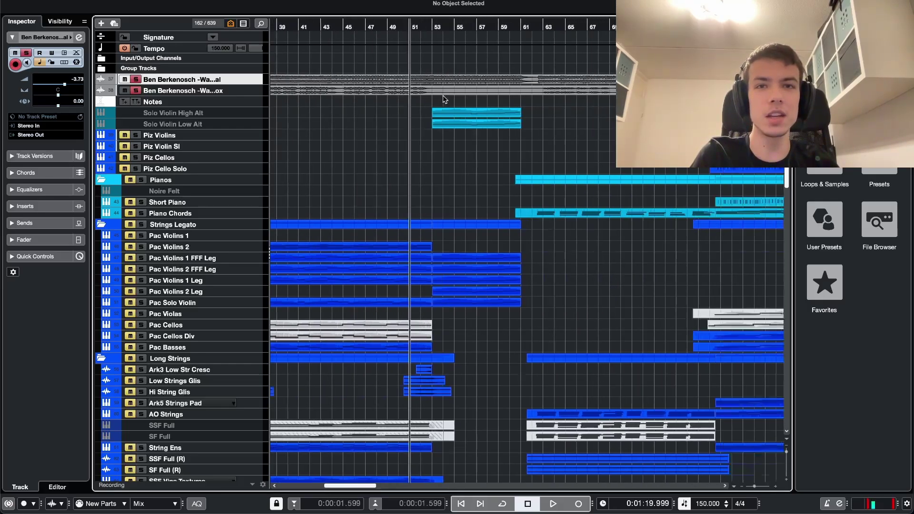
{"action": "key", "text": "1"}
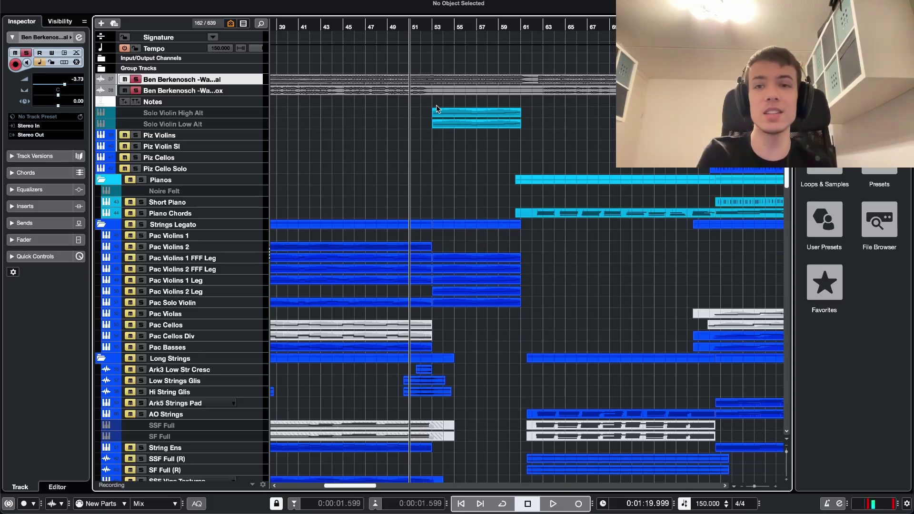
{"action": "left_click", "coordinate": [421, 29]}
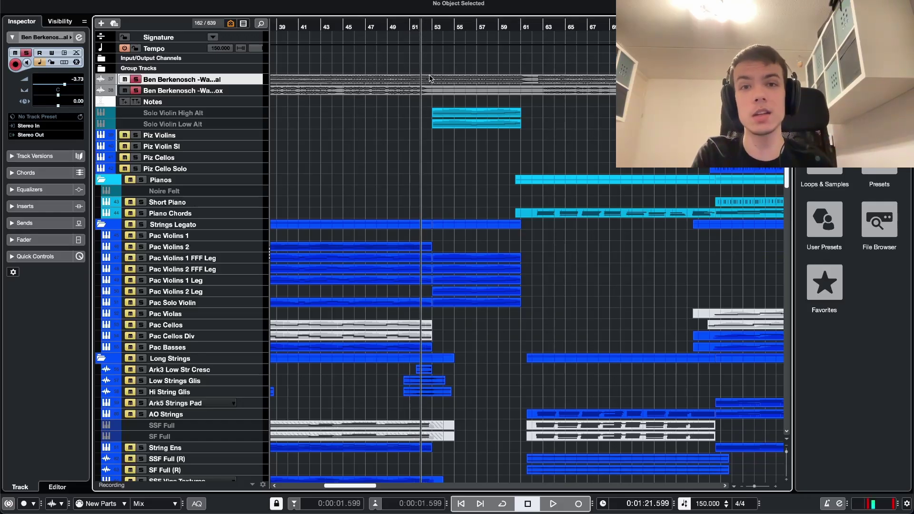
Step: Return the playhead to bar 51, play the two soloed audio tracks, and stop at bar 61
{"action": "left_click", "coordinate": [414, 26]}
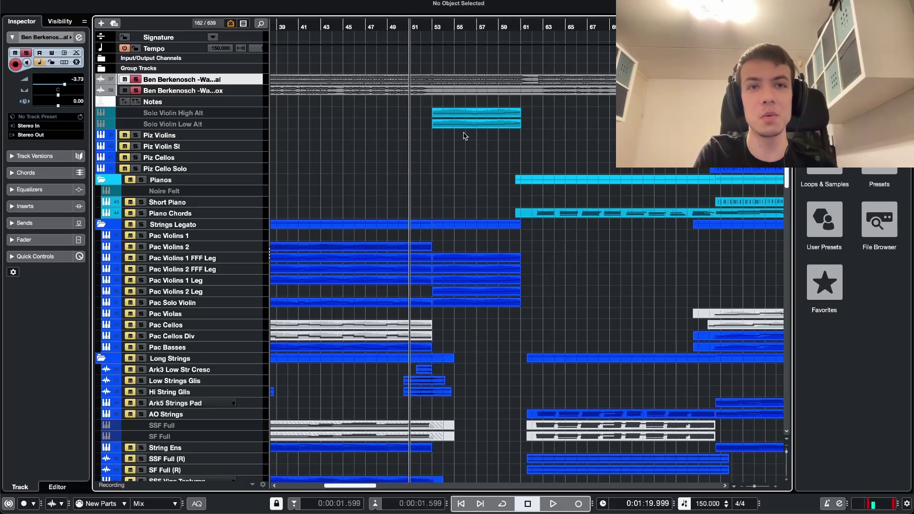
{"action": "scroll", "coordinate": [464, 136], "scroll_direction": "up", "scroll_amount": 1}
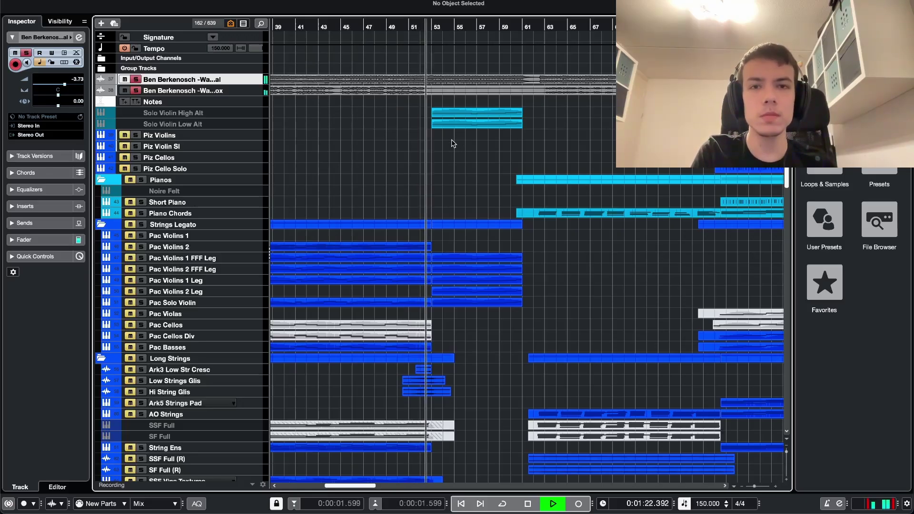
{"action": "scroll", "coordinate": [452, 143], "scroll_direction": "up", "scroll_amount": 2}
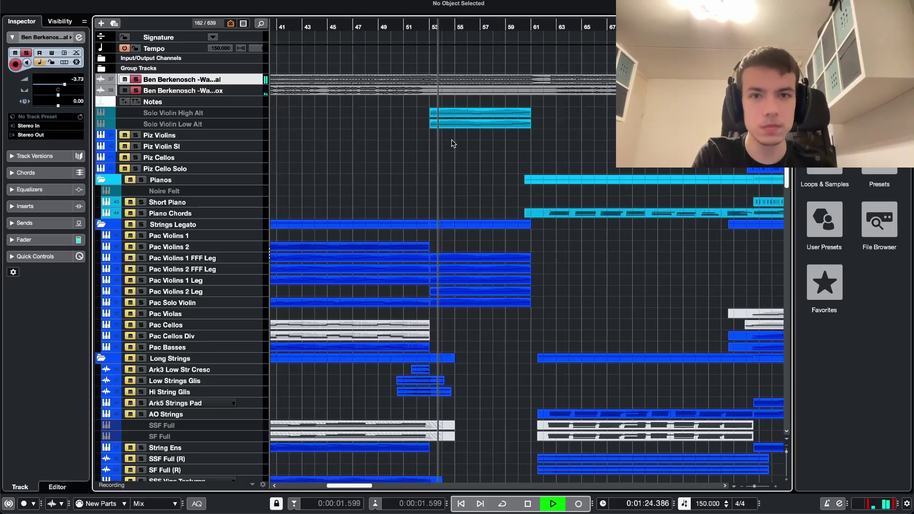
{"action": "scroll", "coordinate": [452, 144], "scroll_direction": "down", "scroll_amount": 4}
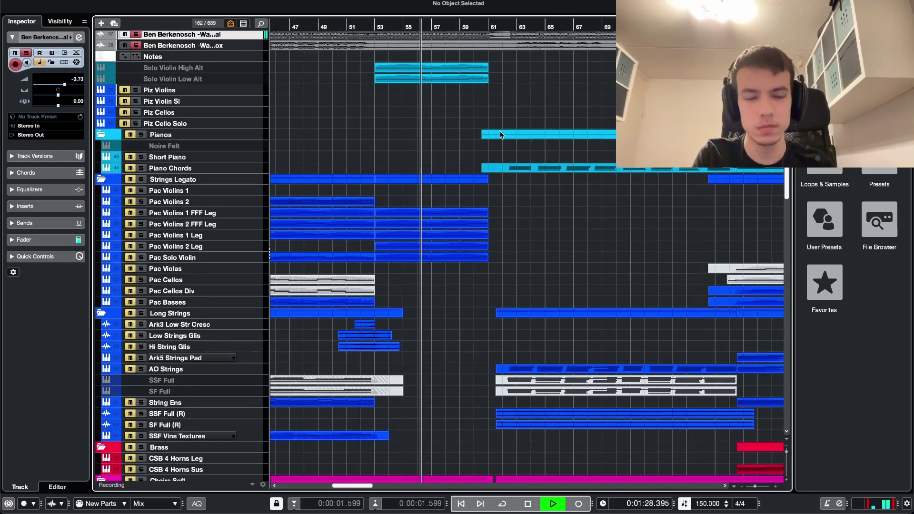
{"action": "key", "text": "XF86AudioRaiseVolume"}
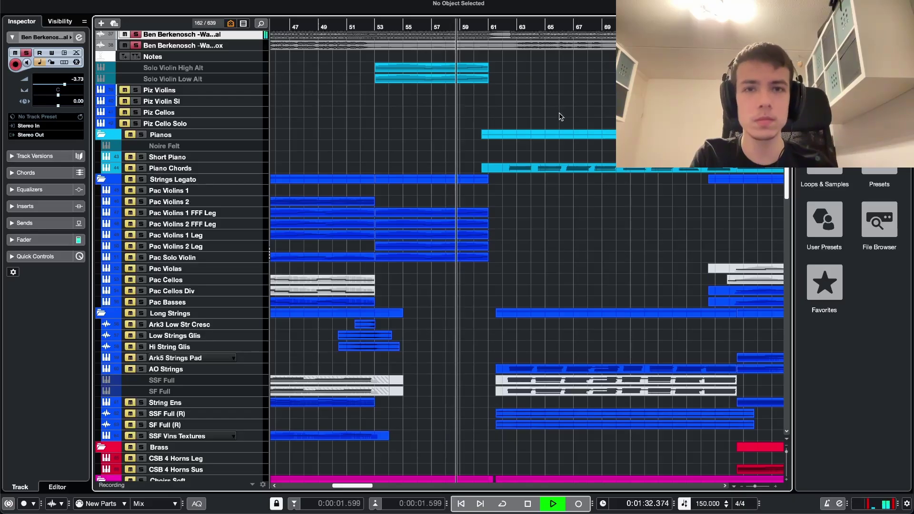
{"action": "scroll", "coordinate": [560, 118], "scroll_direction": "up", "scroll_amount": 1}
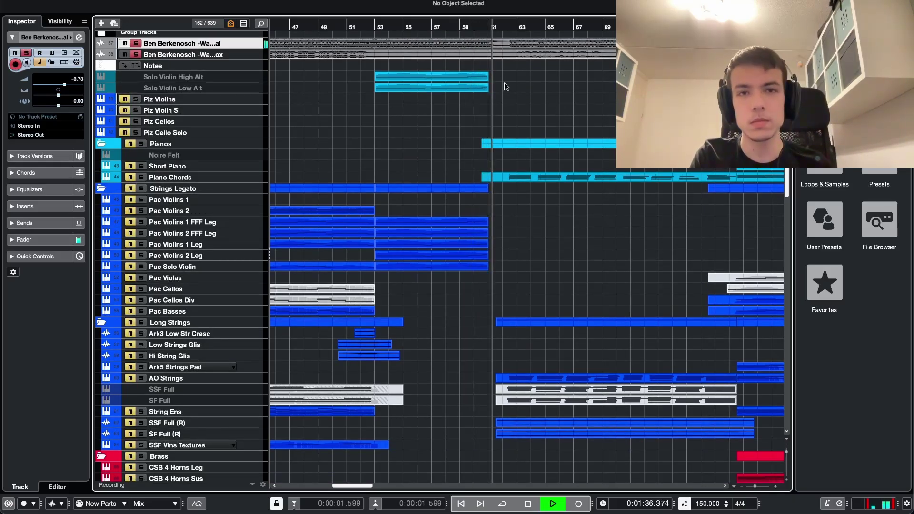
{"action": "key", "text": "space"}
Step: Clear the audio tracks' solo, solo the Synths, Basses and Drums folders, and place the playhead at bar 53
{"action": "left_click", "coordinate": [385, 30]}
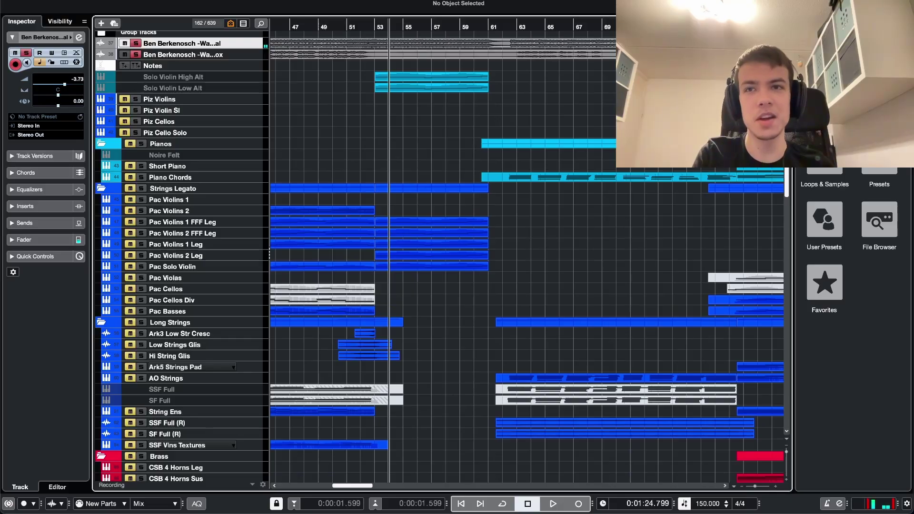
{"action": "scroll", "coordinate": [393, 171], "scroll_direction": "down", "scroll_amount": 15}
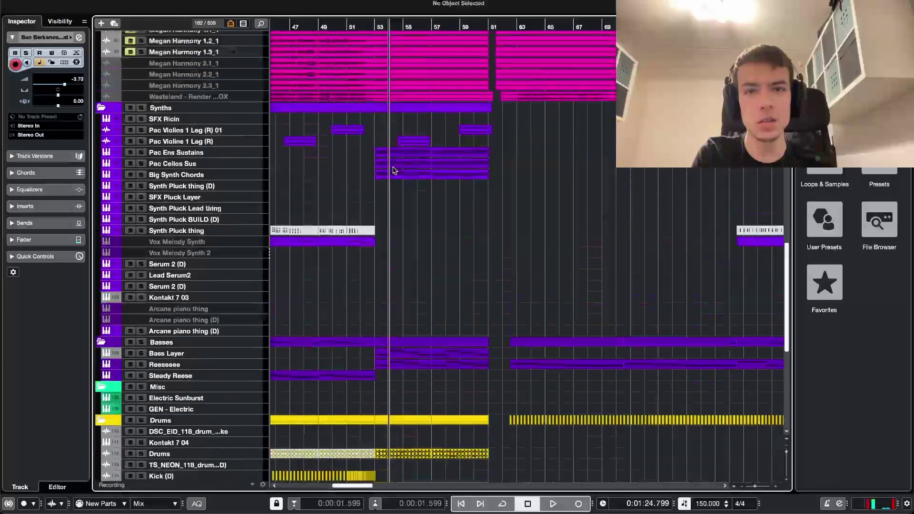
{"action": "scroll", "coordinate": [423, 177], "scroll_direction": "up", "scroll_amount": 2}
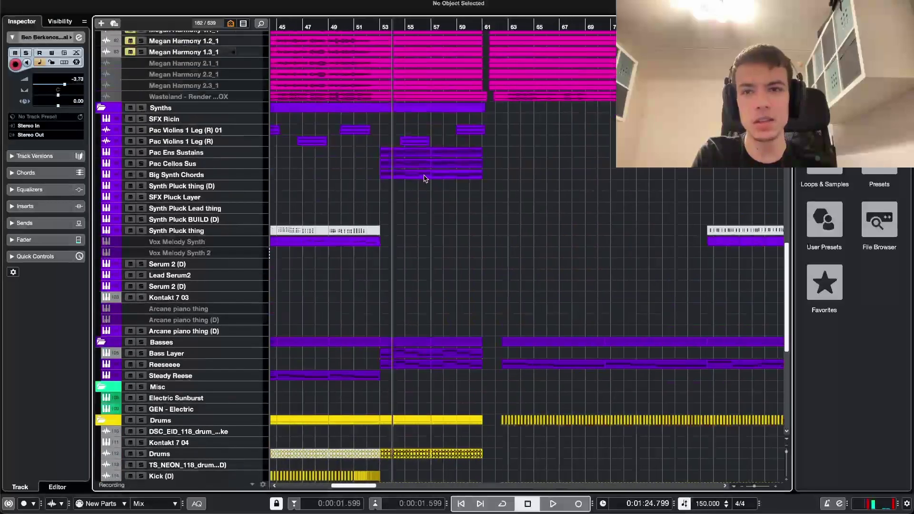
{"action": "left_click", "coordinate": [141, 108]}
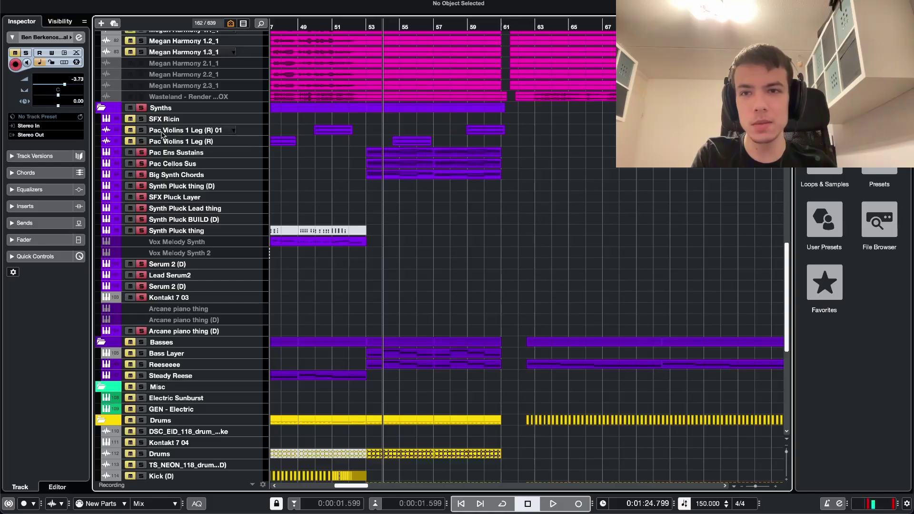
{"action": "key", "text": "h"}
{"action": "key", "text": "h"}
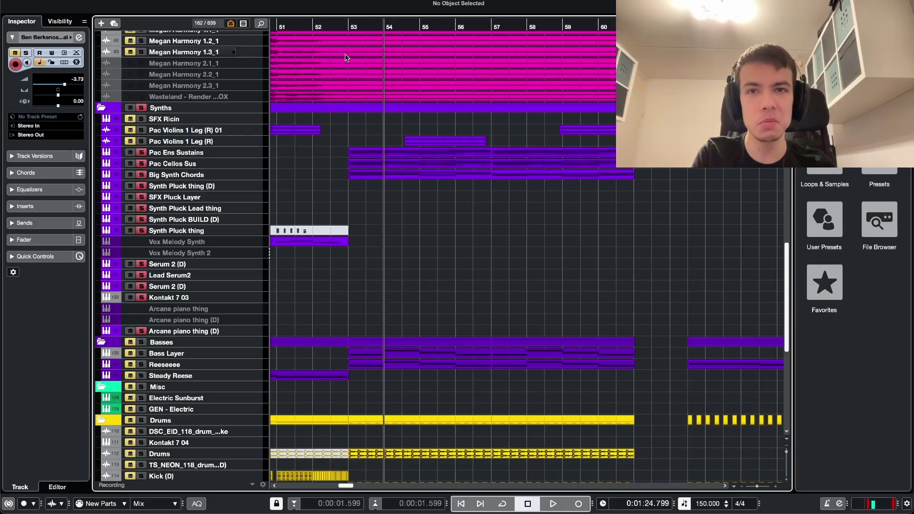
{"action": "left_click", "coordinate": [348, 25]}
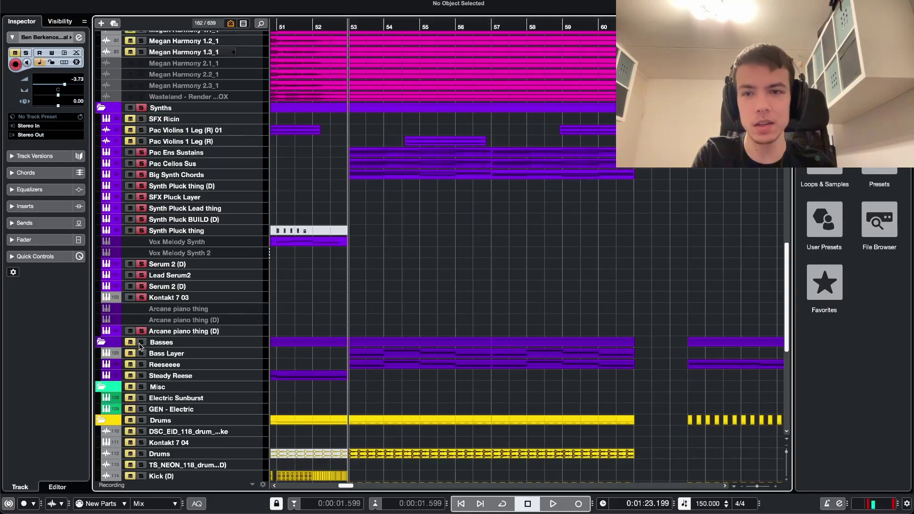
{"action": "scroll", "coordinate": [374, 298], "scroll_direction": "down", "scroll_amount": 3}
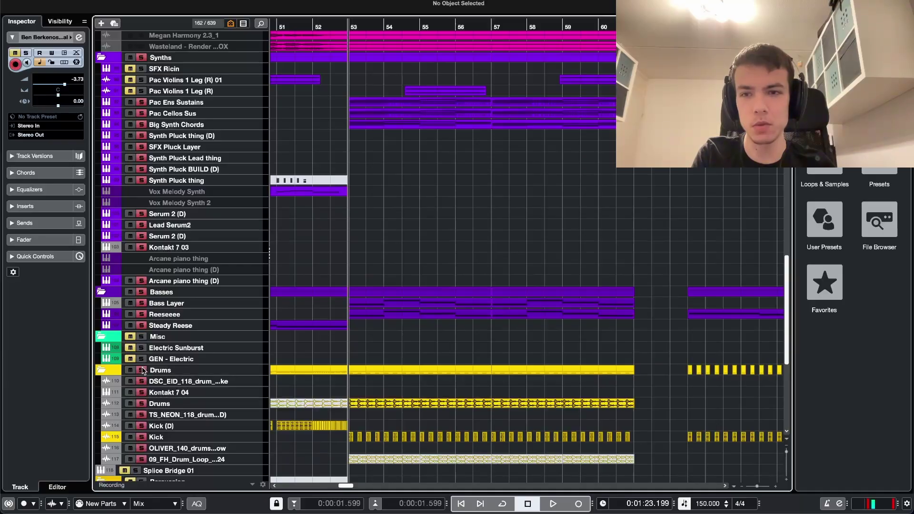
{"action": "scroll", "coordinate": [486, 301], "scroll_direction": "up", "scroll_amount": 20}
{"action": "scroll", "coordinate": [484, 276], "scroll_direction": "down", "scroll_amount": 20}
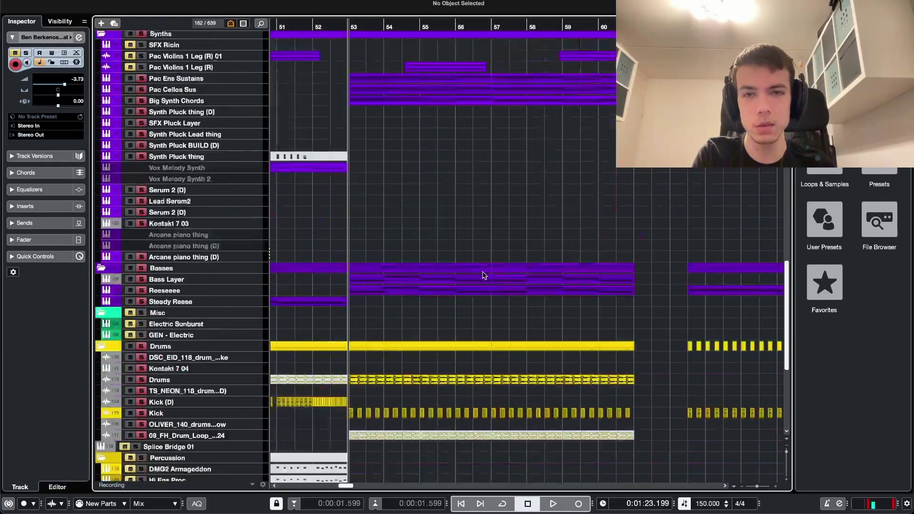
Step: Play the soloed Synths, Basses and Drums from bar 53 while viewing their tracks, and stop just before bar 56
{"action": "key", "text": "space"}
{"action": "scroll", "coordinate": [441, 242], "scroll_direction": "up", "scroll_amount": 3}
{"action": "scroll", "coordinate": [441, 243], "scroll_direction": "down", "scroll_amount": 15}
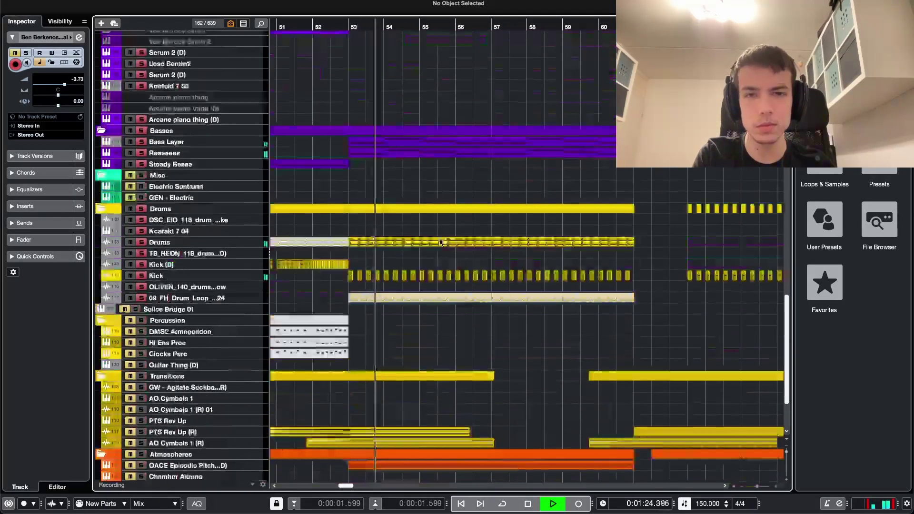
{"action": "scroll", "coordinate": [484, 247], "scroll_direction": "up", "scroll_amount": 20}
{"action": "scroll", "coordinate": [483, 247], "scroll_direction": "up", "scroll_amount": 8}
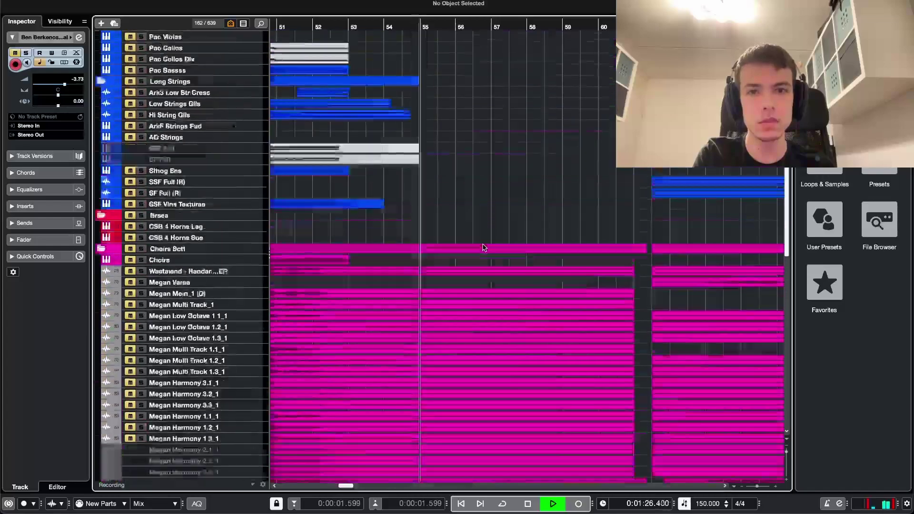
{"action": "scroll", "coordinate": [483, 247], "scroll_direction": "down", "scroll_amount": 15}
{"action": "scroll", "coordinate": [483, 247], "scroll_direction": "up", "scroll_amount": 8}
{"action": "key", "text": "space"}
{"action": "scroll", "coordinate": [483, 247], "scroll_direction": "up", "scroll_amount": 4}
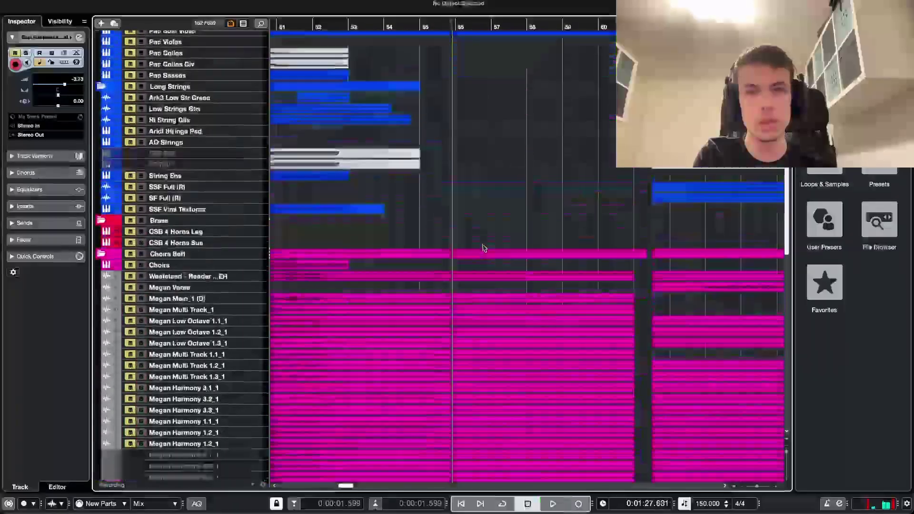
{"action": "scroll", "coordinate": [424, 204], "scroll_direction": "down", "scroll_amount": 15}
{"action": "scroll", "coordinate": [416, 204], "scroll_direction": "up", "scroll_amount": 1}
{"action": "scroll", "coordinate": [416, 205], "scroll_direction": "up", "scroll_amount": 5}
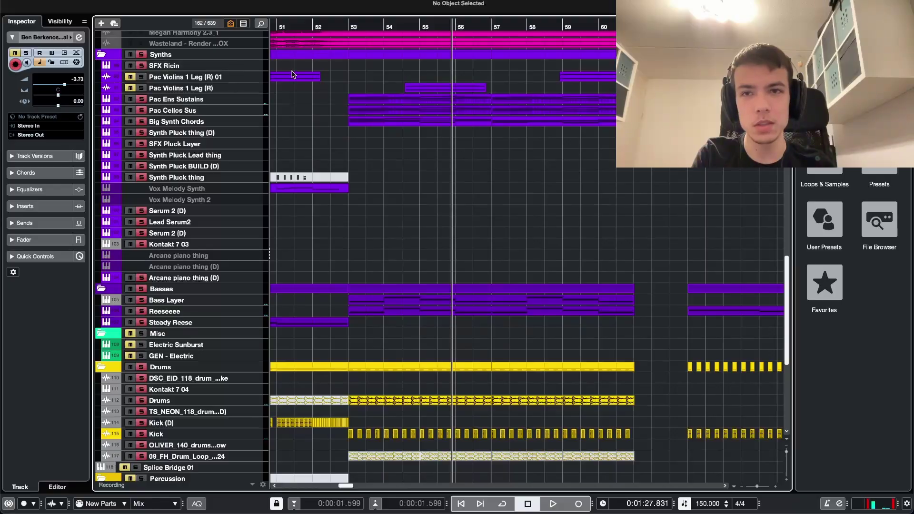
Step: Add both Pac Violins 1 Leg (R) tracks to the solo and place the playhead midway between bars 54 and 55
{"action": "left_click", "coordinate": [182, 87]}
{"action": "left_click", "coordinate": [175, 77], "text": "ctrl"}
{"action": "key", "text": "g"}
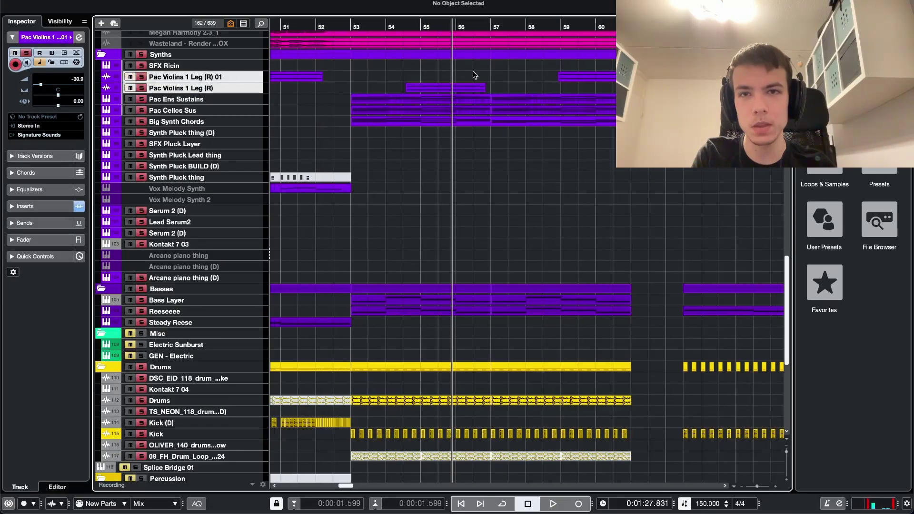
{"action": "left_click_drag", "start_coordinate": [417, 32], "coordinate": [453, 106]}
{"action": "scroll", "coordinate": [451, 107], "scroll_direction": "up", "scroll_amount": 5}
{"action": "key", "text": "g"}
{"action": "key", "text": "g"}
{"action": "key", "text": "g"}
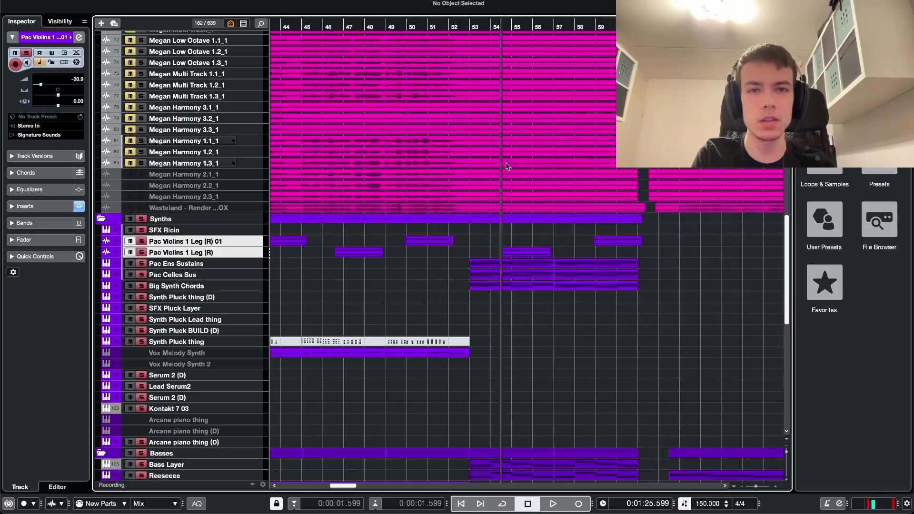
Step: Open the SFX Ricin track's Serum 2 instrument, inspect its oscillators, envelope and LFO, and close it
{"action": "left_click", "coordinate": [192, 231]}
{"action": "scroll", "coordinate": [354, 256], "scroll_direction": "up", "scroll_amount": 2}
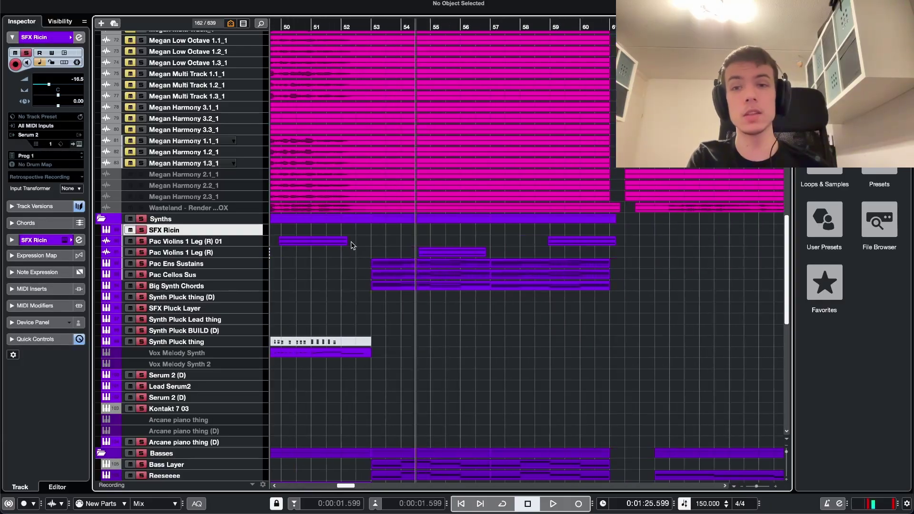
{"action": "key", "text": "e"}
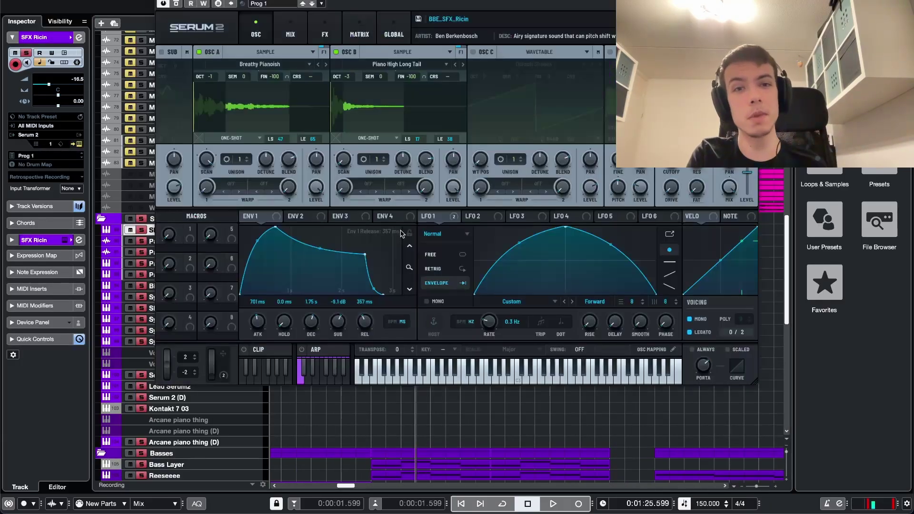
{"action": "left_click", "coordinate": [478, 268]}
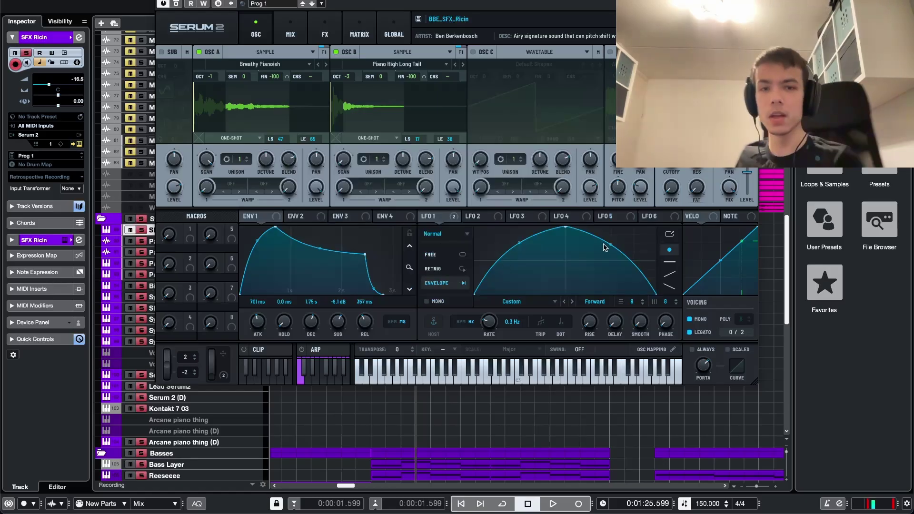
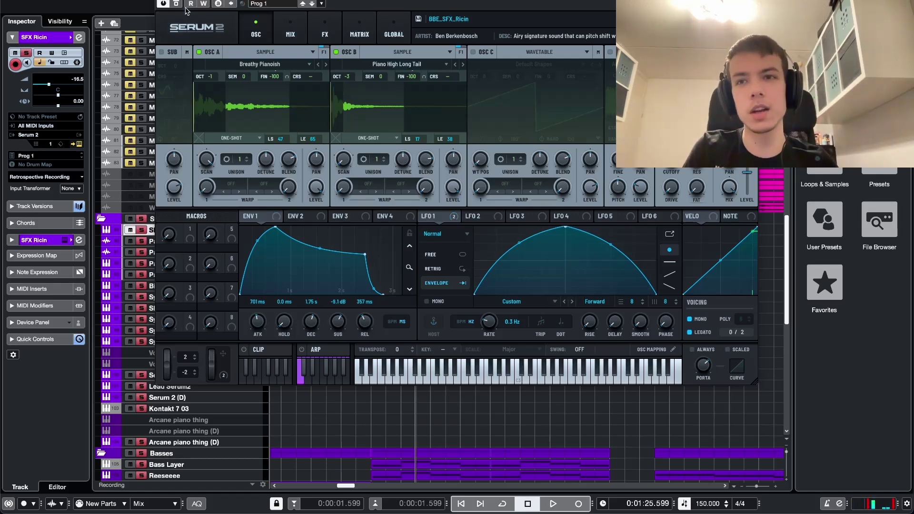
{"action": "key", "text": "super+w"}
Step: Examine where the SFX Ricin parts fall in the arrangement and return the playhead to bar 54
{"action": "scroll", "coordinate": [562, 214], "scroll_direction": "down", "scroll_amount": 5}
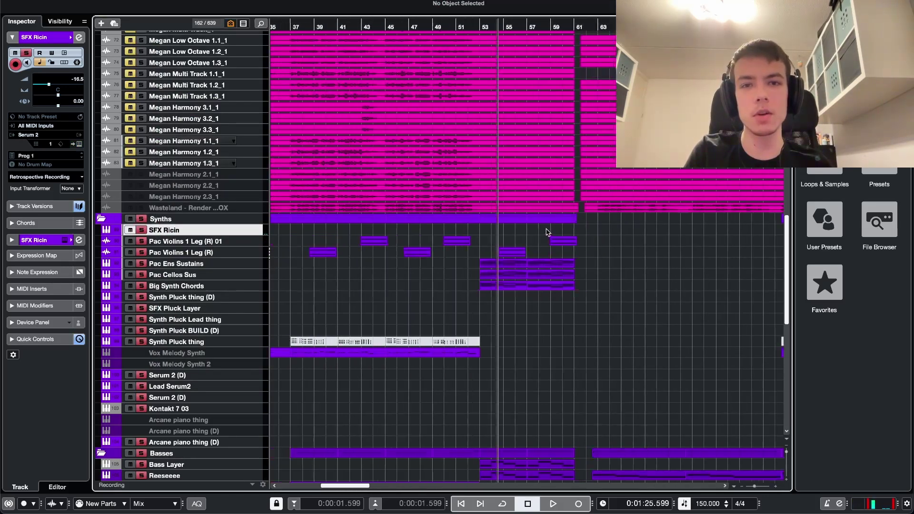
{"action": "scroll", "coordinate": [545, 232], "scroll_direction": "down", "scroll_amount": 3}
{"action": "scroll", "coordinate": [615, 218], "scroll_direction": "up", "scroll_amount": 3}
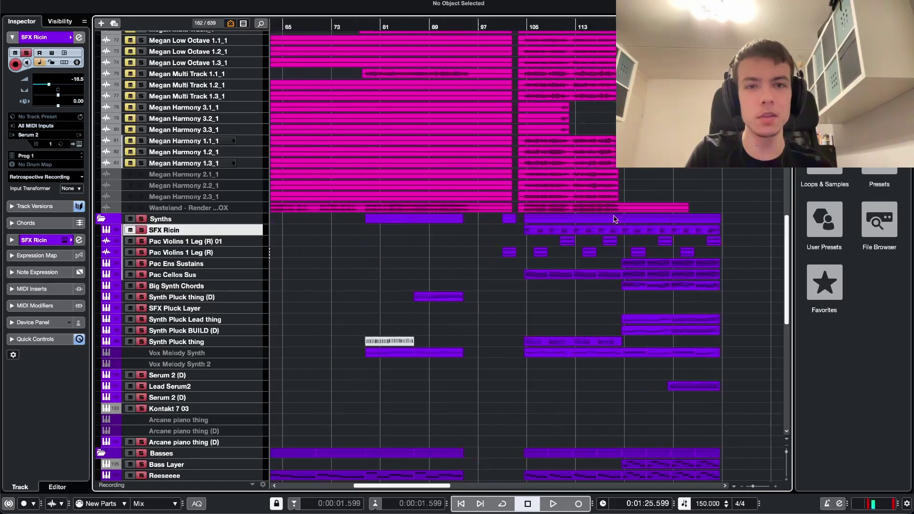
{"action": "scroll", "coordinate": [665, 215], "scroll_direction": "up", "scroll_amount": 6}
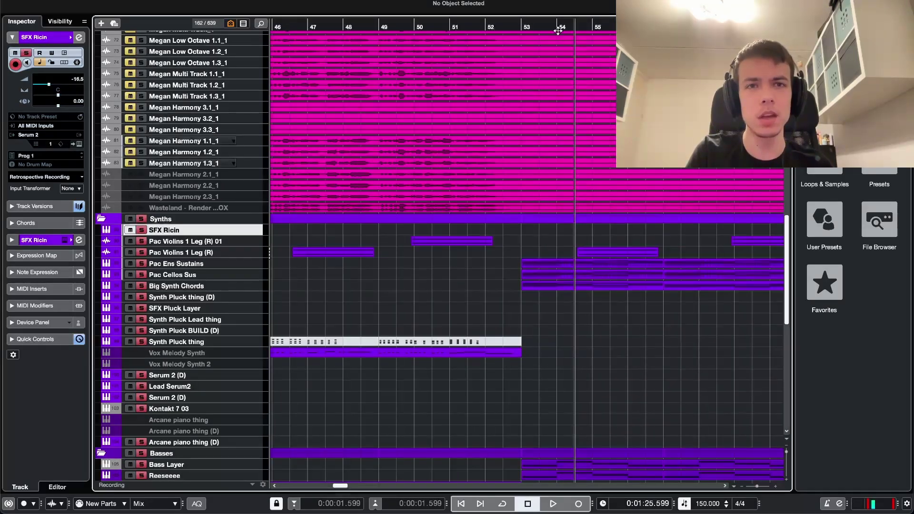
{"action": "left_click", "coordinate": [558, 30]}
{"action": "scroll", "coordinate": [481, 203], "scroll_direction": "down", "scroll_amount": 2}
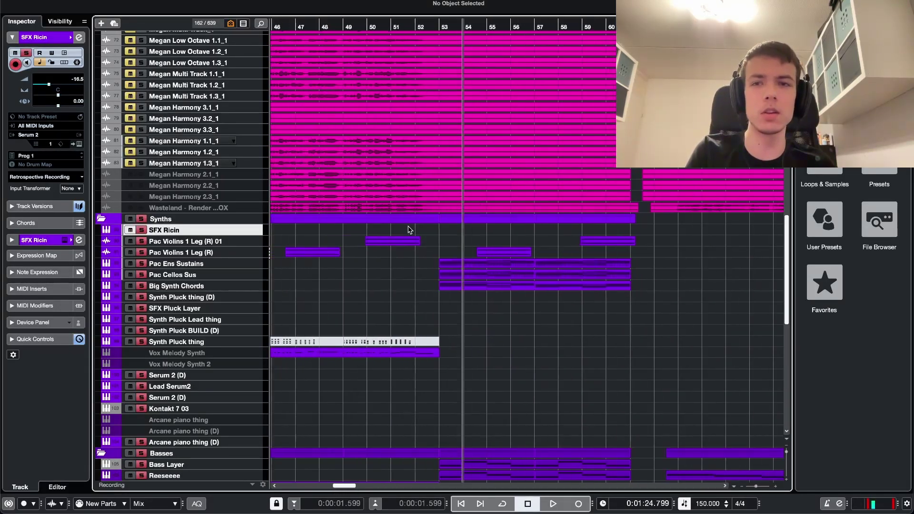
{"action": "scroll", "coordinate": [408, 230], "scroll_direction": "right", "scroll_amount": 3}
{"action": "scroll", "coordinate": [328, 238], "scroll_direction": "up", "scroll_amount": 1}
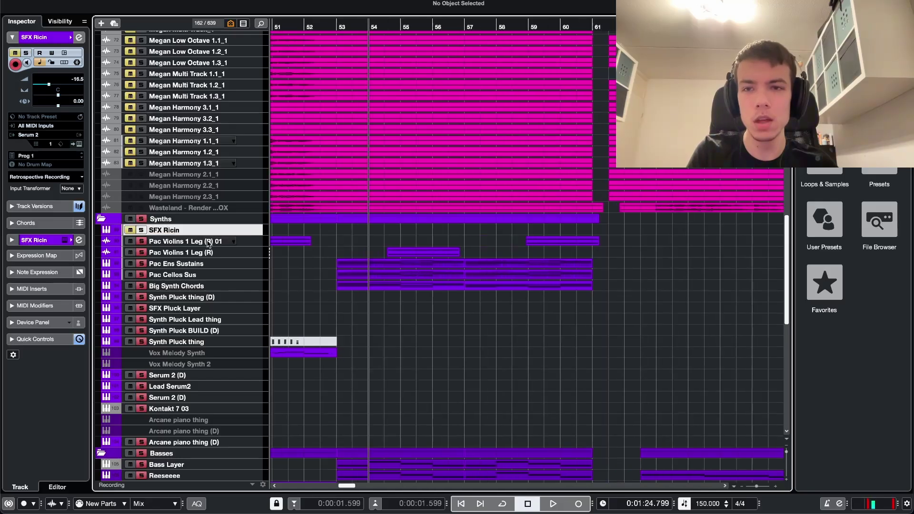
Step: Clear the Synths folder's solo, solo only its two Pac Violins 1 Leg (R) tracks, and place the playhead at bar 55
{"action": "left_click", "coordinate": [141, 219]}
{"action": "left_click", "coordinate": [183, 252]}
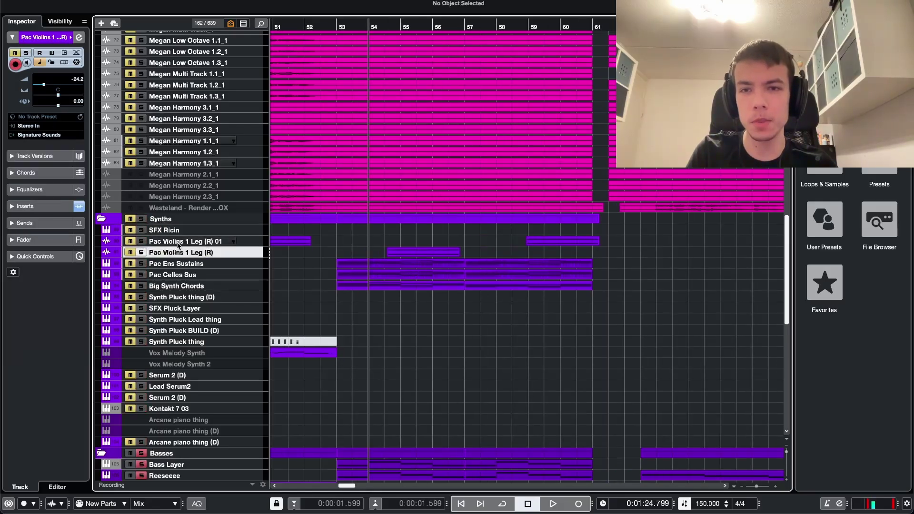
{"action": "left_click", "coordinate": [188, 241], "text": "shift"}
{"action": "left_click", "coordinate": [401, 25]}
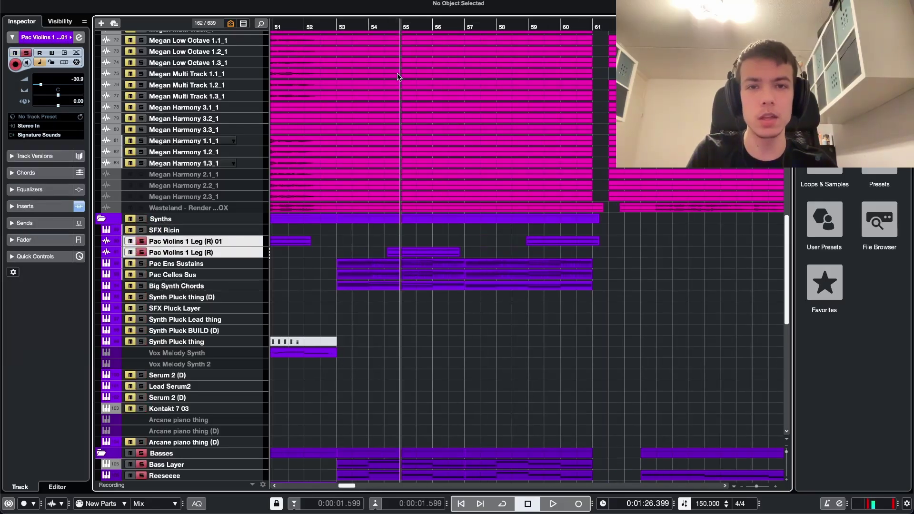
Step: Play the soloed violin tracks with the basses and drums from bar 55, and stop just before bar 61
{"action": "key", "text": "space"}
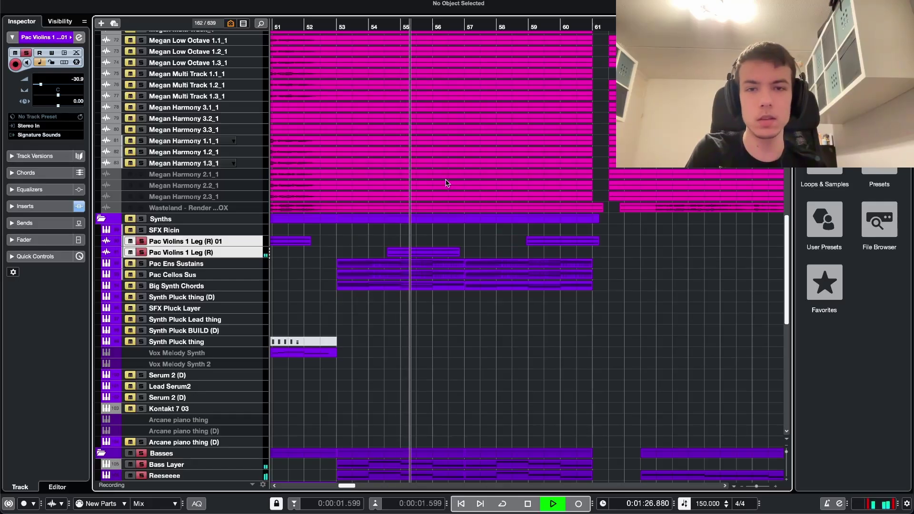
{"action": "scroll", "coordinate": [531, 223], "scroll_direction": "right", "scroll_amount": 2}
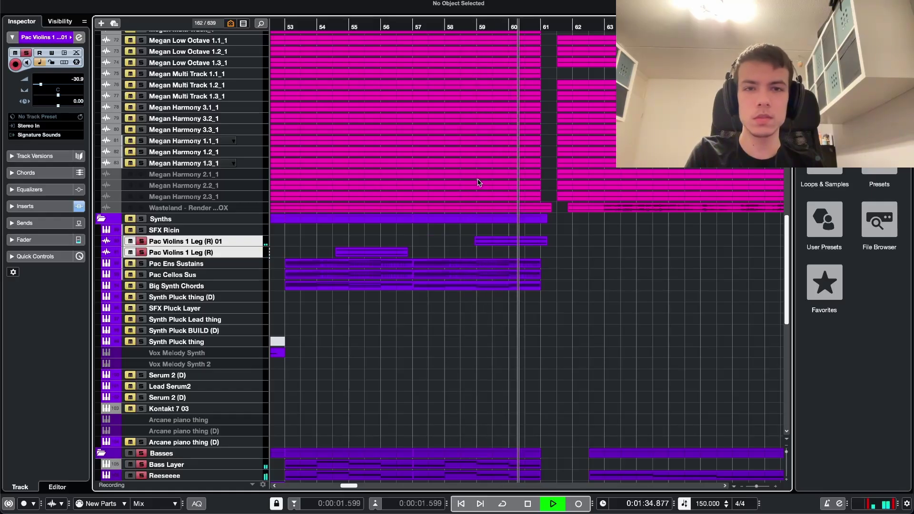
{"action": "key", "text": "space"}
Step: Clear the current solos and solo the two audio tracks directly above Notes
{"action": "scroll", "coordinate": [491, 47], "scroll_direction": "left", "scroll_amount": 7}
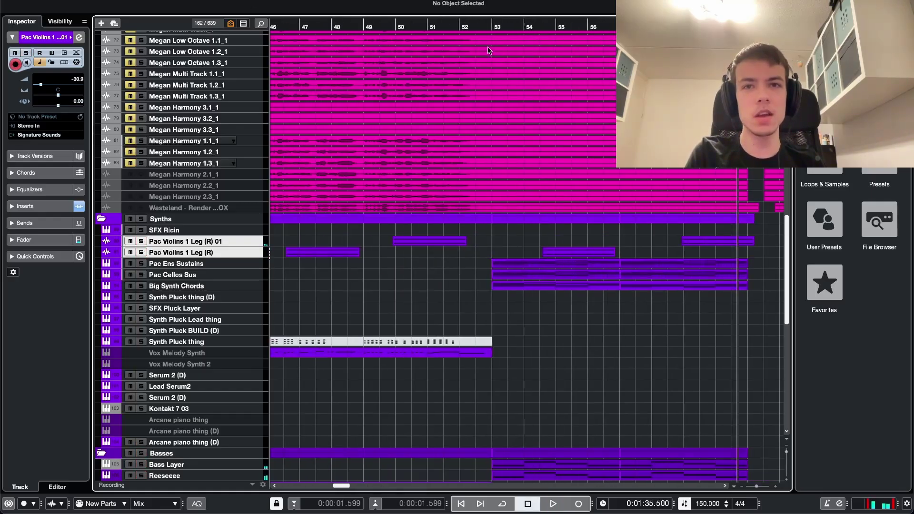
{"action": "scroll", "coordinate": [469, 74], "scroll_direction": "up", "scroll_amount": 15}
{"action": "left_click", "coordinate": [198, 79]}
{"action": "left_click", "coordinate": [197, 90], "text": "shift"}
{"action": "key", "text": "s"}
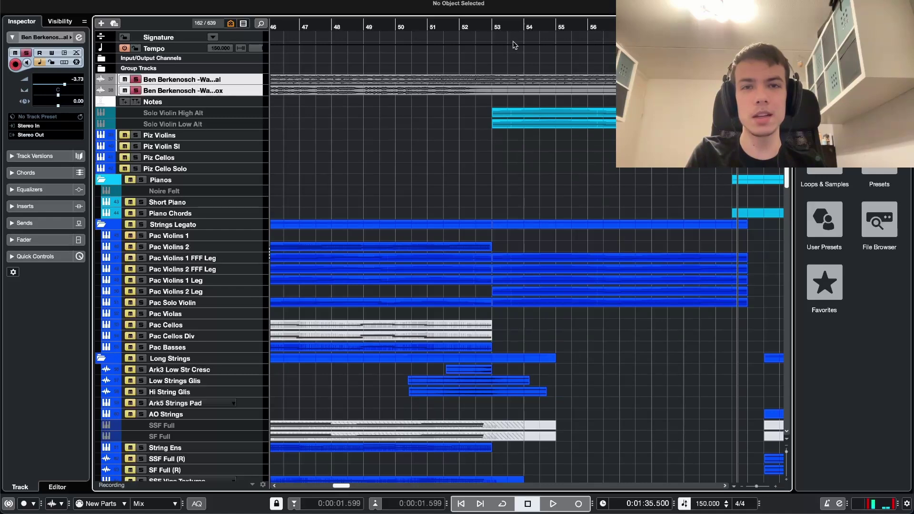
{"action": "key", "text": "super+alt+e"}
{"action": "key", "text": "super+alt+e"}
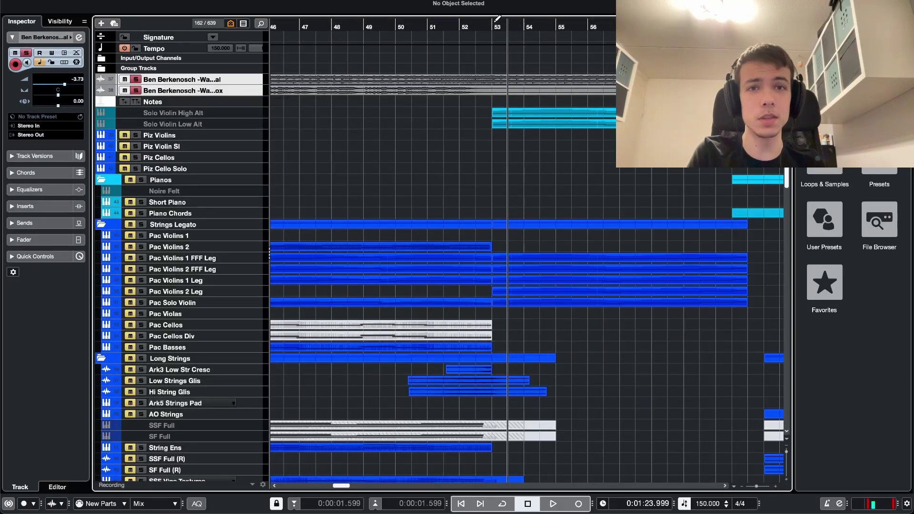
Step: Place the playhead at bar 53, play the two soloed audio tracks, and stop playback
{"action": "left_click", "coordinate": [490, 24]}
{"action": "key", "text": "space"}
{"action": "key", "text": "1"}
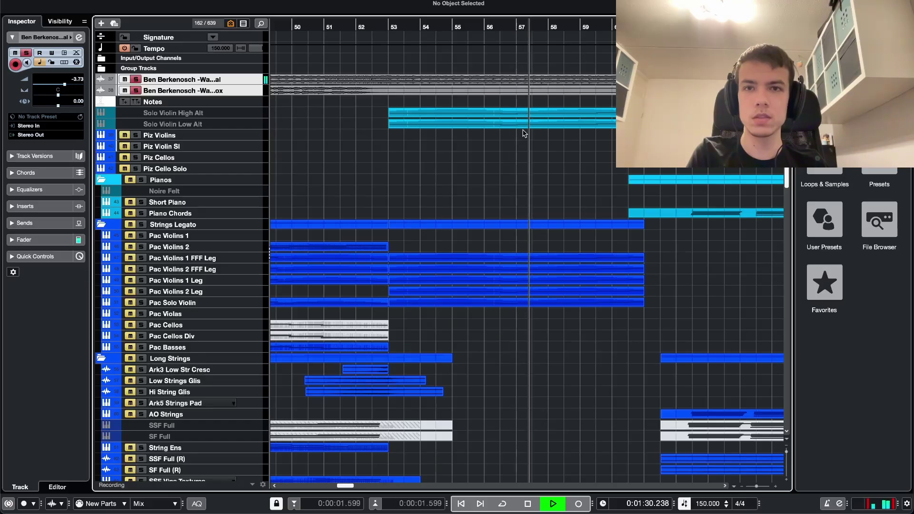
{"action": "key", "text": "space"}
Step: Step the playhead back and forth between bars 53 and 57 to examine the section, leaving it at bar 55
{"action": "left_click", "coordinate": [398, 25]}
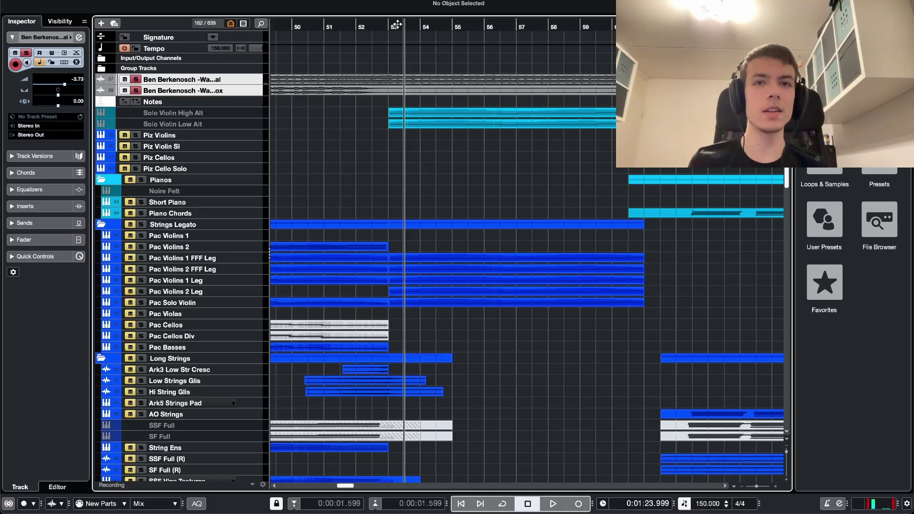
{"action": "left_click", "coordinate": [392, 25]}
{"action": "key", "text": "g"}
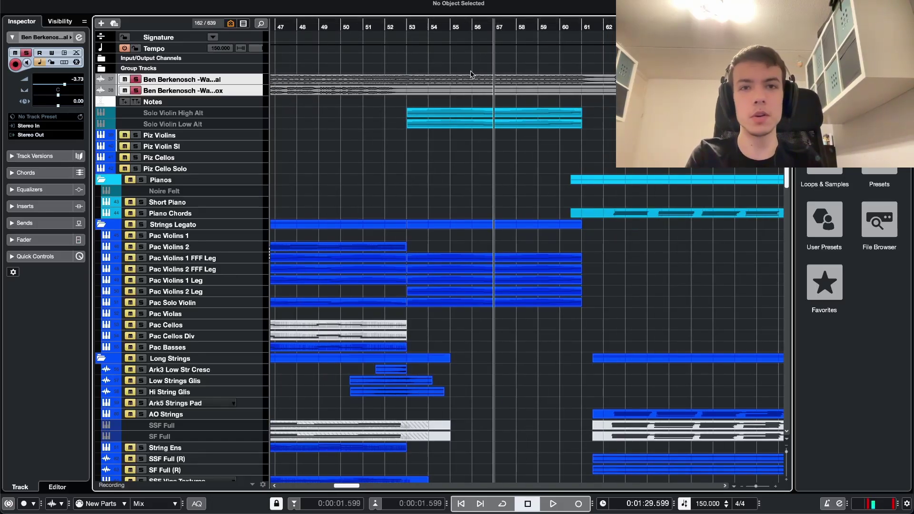
{"action": "left_click_drag", "start_coordinate": [409, 25], "coordinate": [356, 85]}
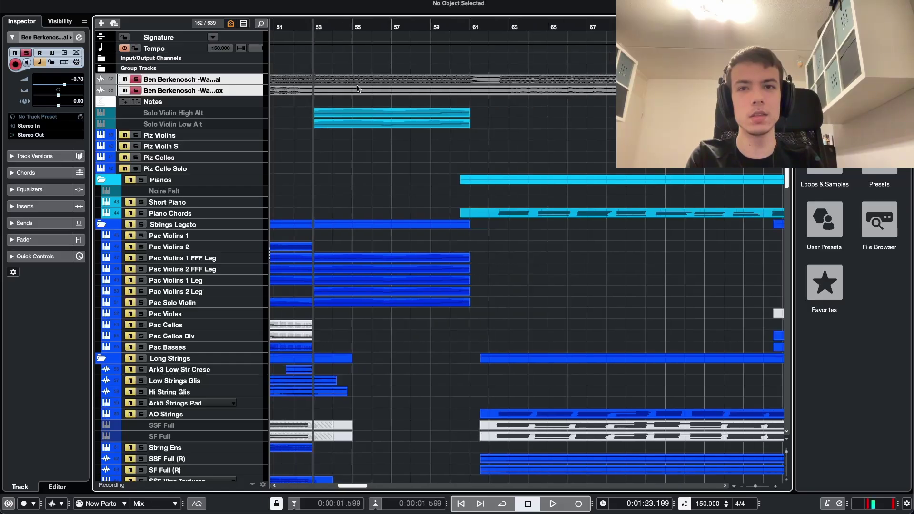
{"action": "key", "text": "ctrl+alt+e"}
{"action": "key", "text": "ctrl+alt+e"}
{"action": "left_click", "coordinate": [358, 26]}
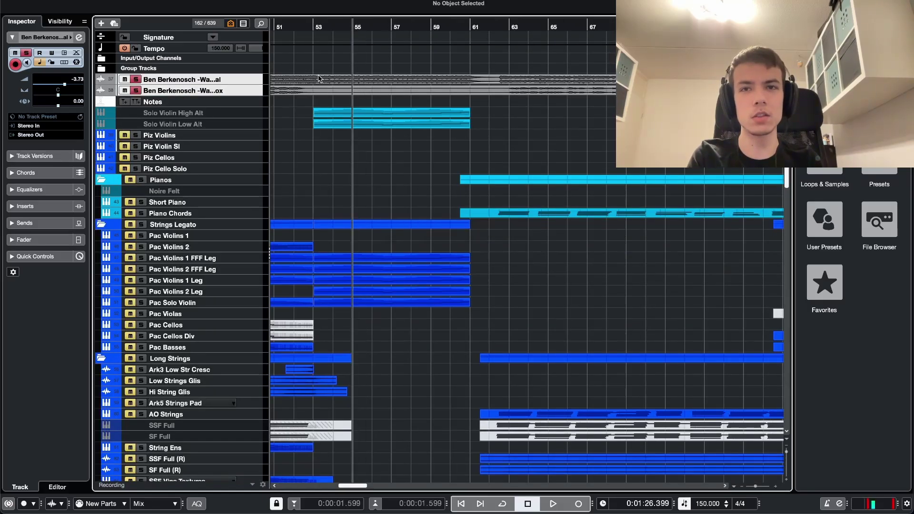
Step: Solo the Strings Legato folder in place of the two audio tracks, play it from bar 53, and stop playback
{"action": "scroll", "coordinate": [346, 91], "scroll_direction": "left", "scroll_amount": 2}
{"action": "left_click", "coordinate": [141, 225]}
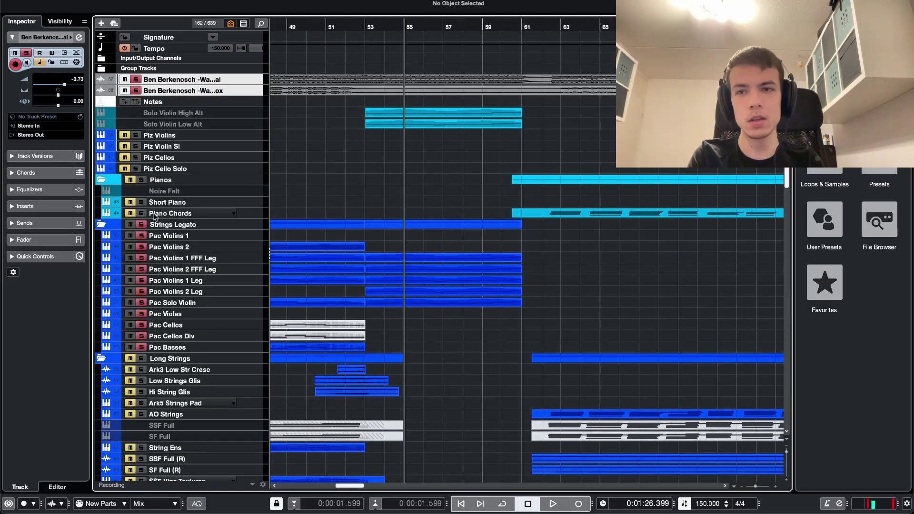
{"action": "left_click", "coordinate": [361, 27]}
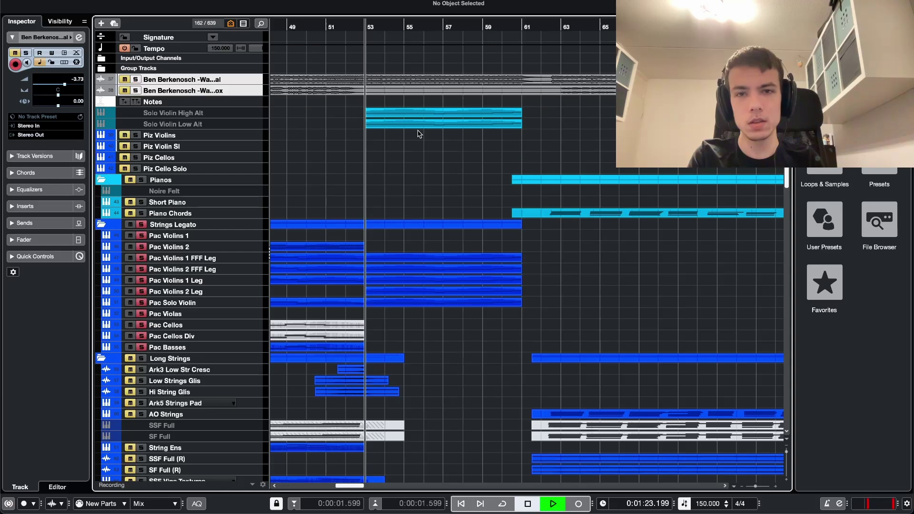
{"action": "scroll", "coordinate": [418, 134], "scroll_direction": "down", "scroll_amount": 1}
{"action": "scroll", "coordinate": [418, 135], "scroll_direction": "up", "scroll_amount": 2}
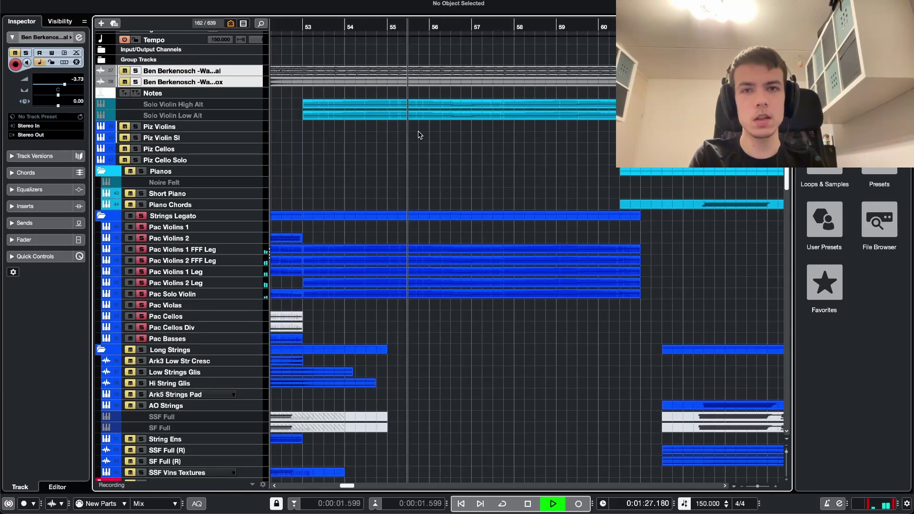
{"action": "key", "text": "space"}
{"action": "scroll", "coordinate": [478, 260], "scroll_direction": "down", "scroll_amount": 3}
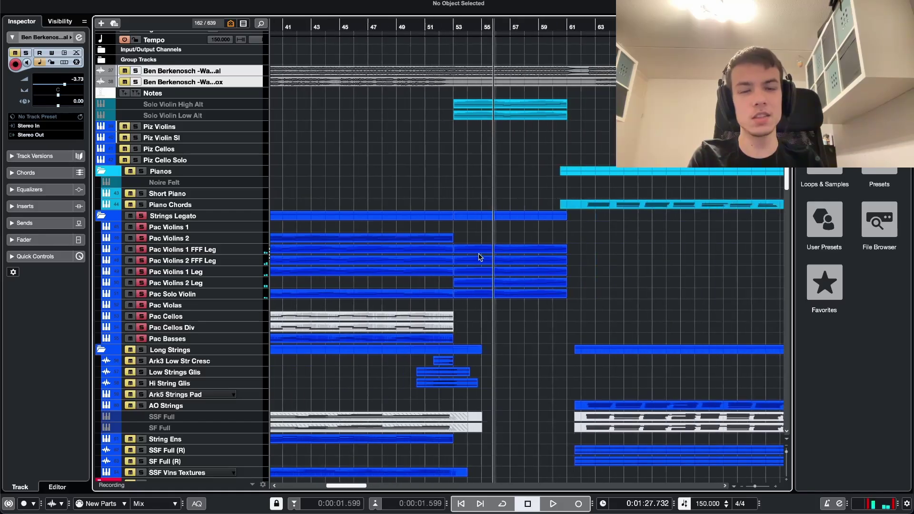
Step: Clear the Strings Legato solo and move the playhead to bar 60, near the end of the section
{"action": "left_click", "coordinate": [141, 216]}
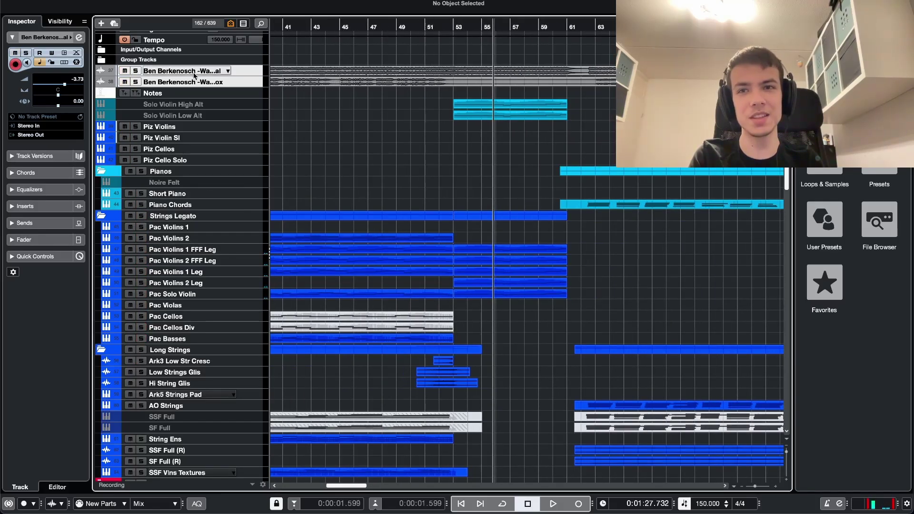
{"action": "scroll", "coordinate": [524, 88], "scroll_direction": "up", "scroll_amount": 2}
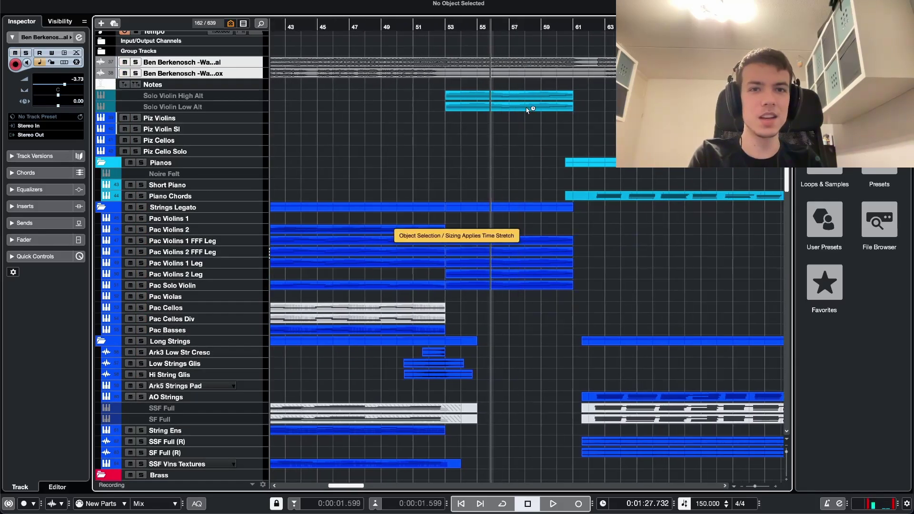
{"action": "scroll", "coordinate": [520, 96], "scroll_direction": "up", "scroll_amount": 1}
{"action": "scroll", "coordinate": [488, 54], "scroll_direction": "right", "scroll_amount": 2}
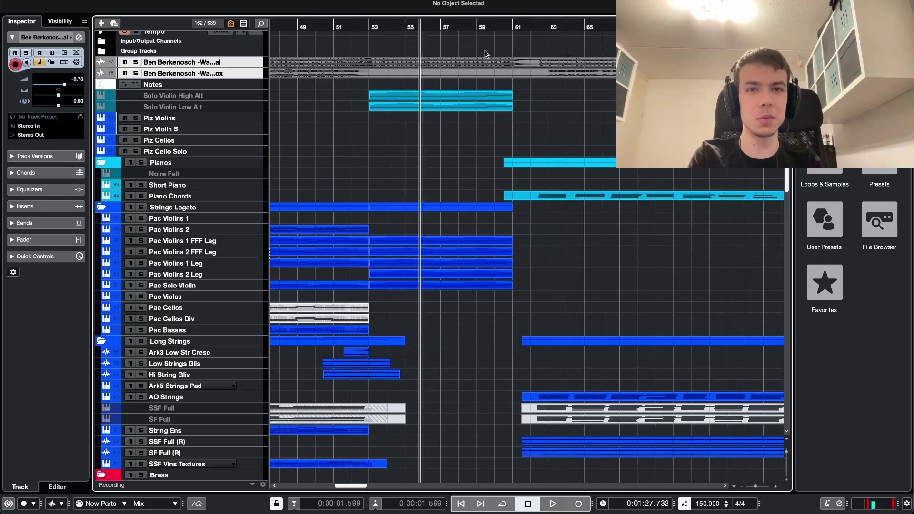
{"action": "left_click", "coordinate": [451, 27]}
{"action": "left_click", "coordinate": [488, 24]}
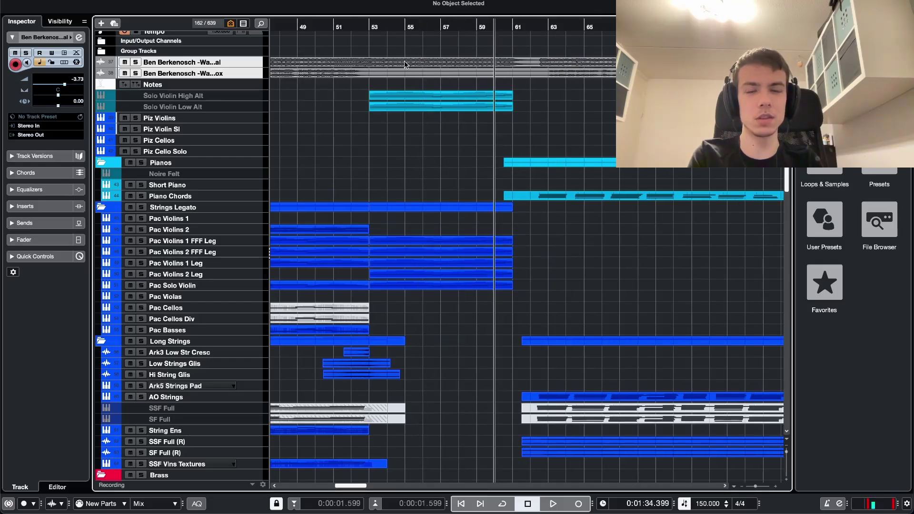
Step: Play the full arrangement from around bar 60 through the transition at bar 61, and stop playback before bar 65
{"action": "scroll", "coordinate": [409, 67], "scroll_direction": "down", "scroll_amount": 15}
{"action": "scroll", "coordinate": [422, 65], "scroll_direction": "up", "scroll_amount": 3}
{"action": "scroll", "coordinate": [469, 119], "scroll_direction": "down", "scroll_amount": 3}
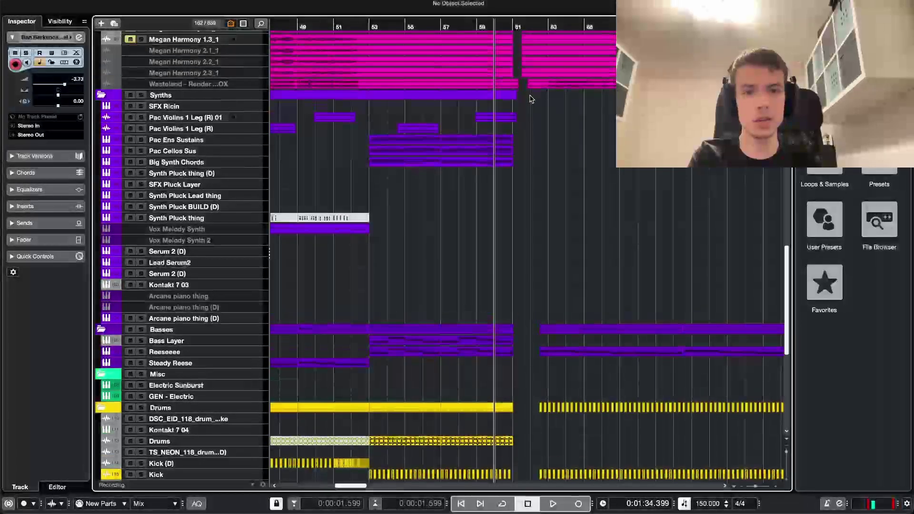
{"action": "scroll", "coordinate": [531, 99], "scroll_direction": "up", "scroll_amount": 15}
{"action": "left_click", "coordinate": [503, 26]}
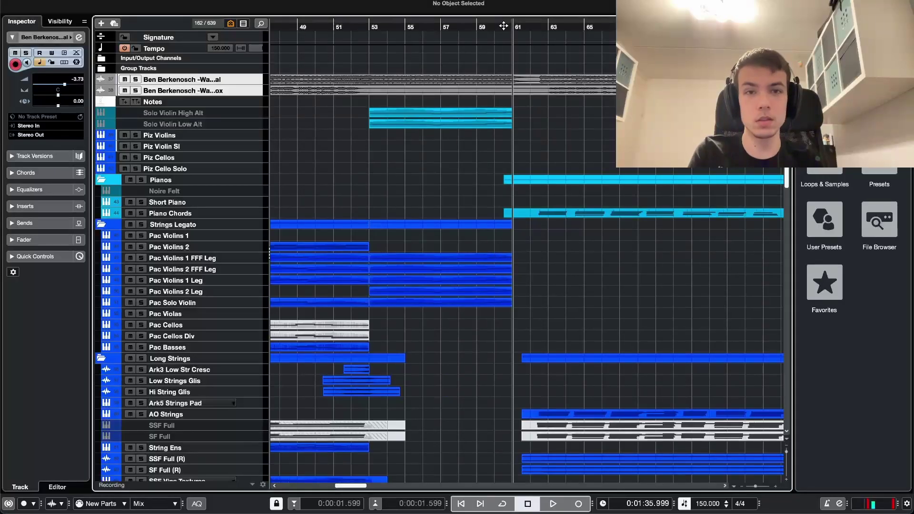
{"action": "left_click", "coordinate": [495, 26]}
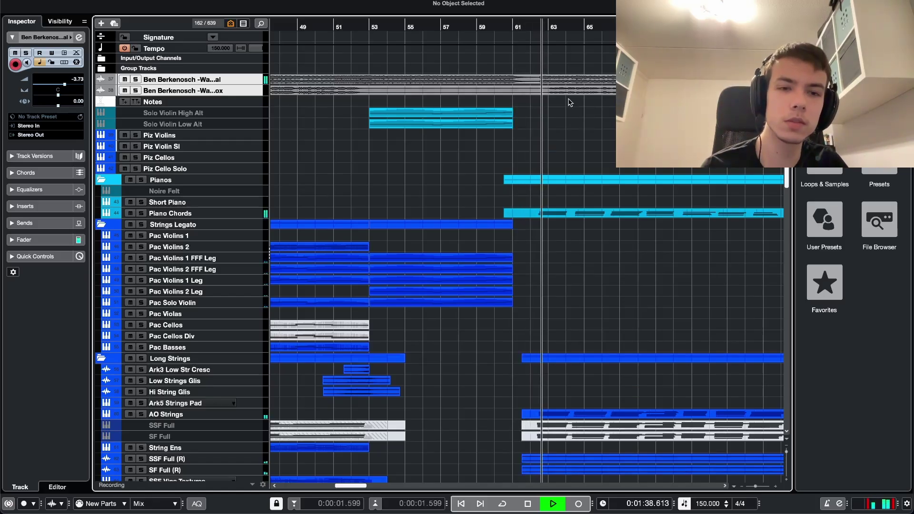
{"action": "scroll", "coordinate": [542, 133], "scroll_direction": "right", "scroll_amount": 3}
{"action": "scroll", "coordinate": [461, 141], "scroll_direction": "down", "scroll_amount": 2}
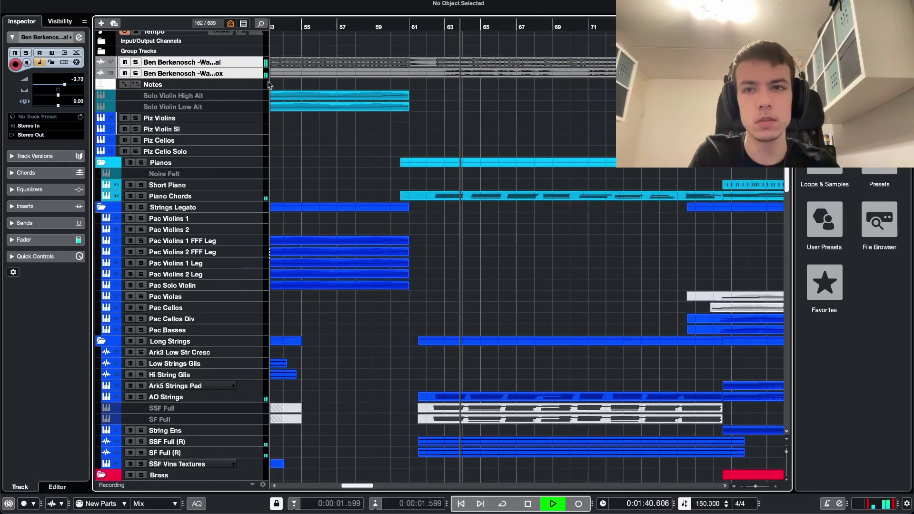
{"action": "key", "text": "space"}
{"action": "scroll", "coordinate": [329, 86], "scroll_direction": "down", "scroll_amount": 5}
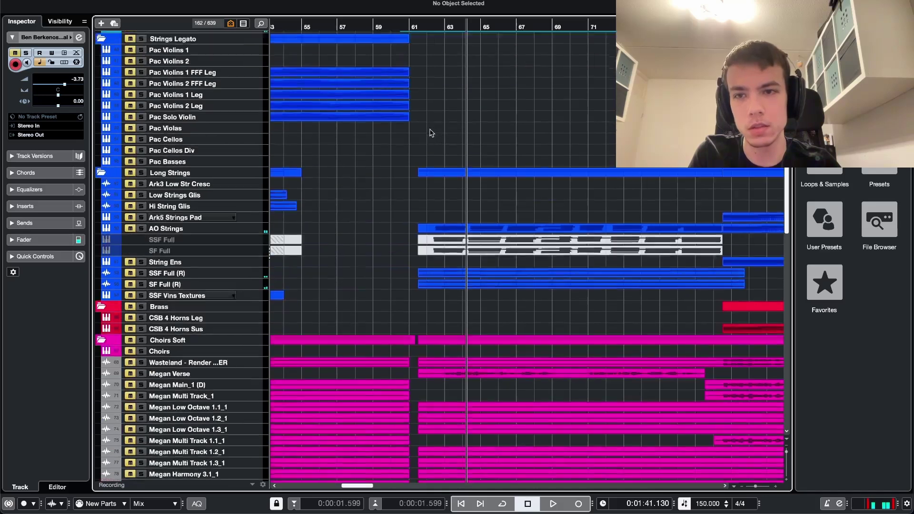
Step: Unmute the vox stem track and play the arrangement from just before bar 61
{"action": "scroll", "coordinate": [429, 133], "scroll_direction": "up", "scroll_amount": 4}
{"action": "left_click", "coordinate": [132, 55]}
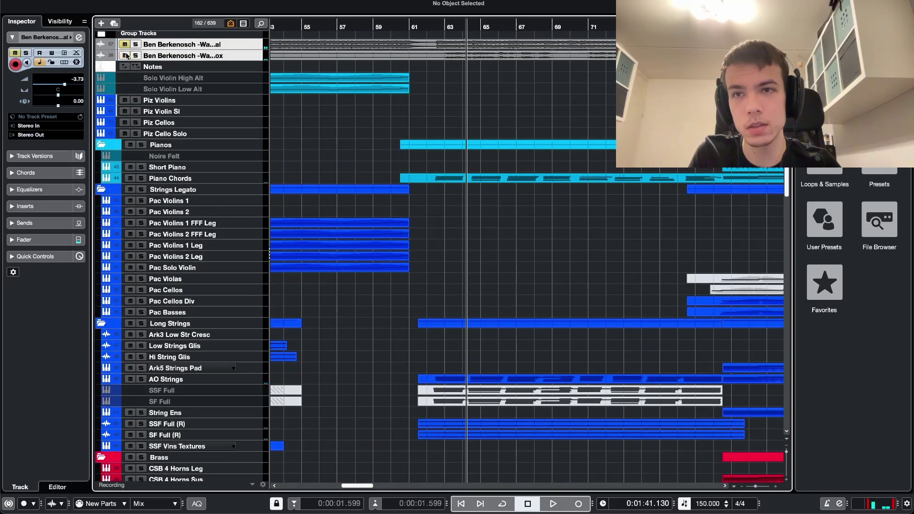
{"action": "scroll", "coordinate": [328, 98], "scroll_direction": "down", "scroll_amount": 3}
{"action": "scroll", "coordinate": [432, 298], "scroll_direction": "up", "scroll_amount": 5}
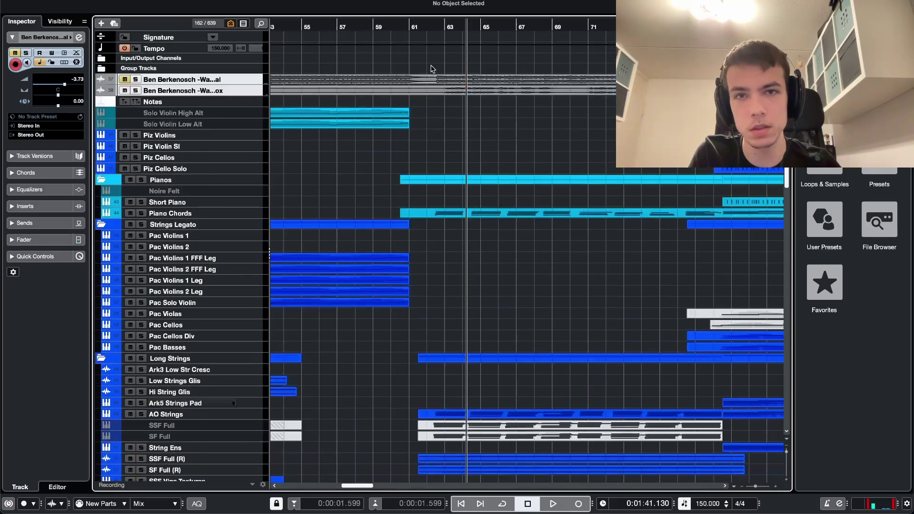
{"action": "left_click", "coordinate": [390, 35]}
{"action": "key", "text": "space"}
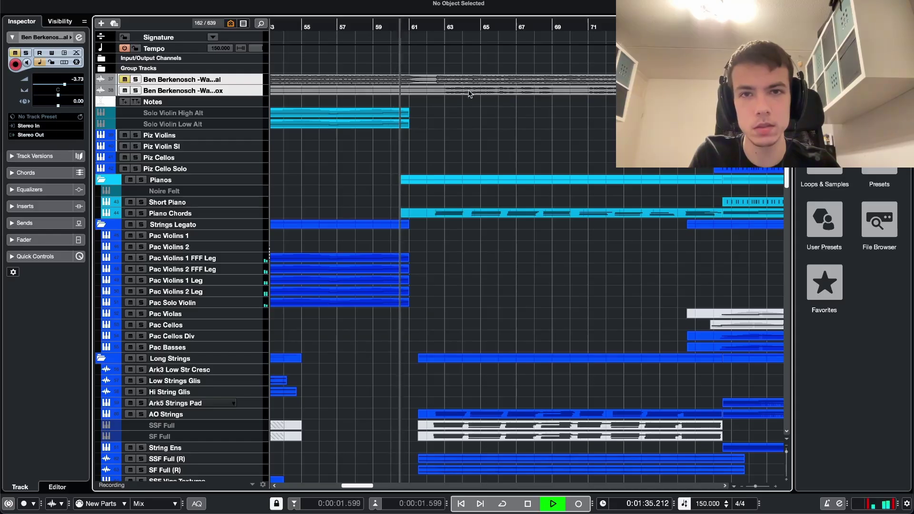
{"action": "scroll", "coordinate": [467, 137], "scroll_direction": "down", "scroll_amount": 1}
{"action": "scroll", "coordinate": [466, 136], "scroll_direction": "up", "scroll_amount": 1}
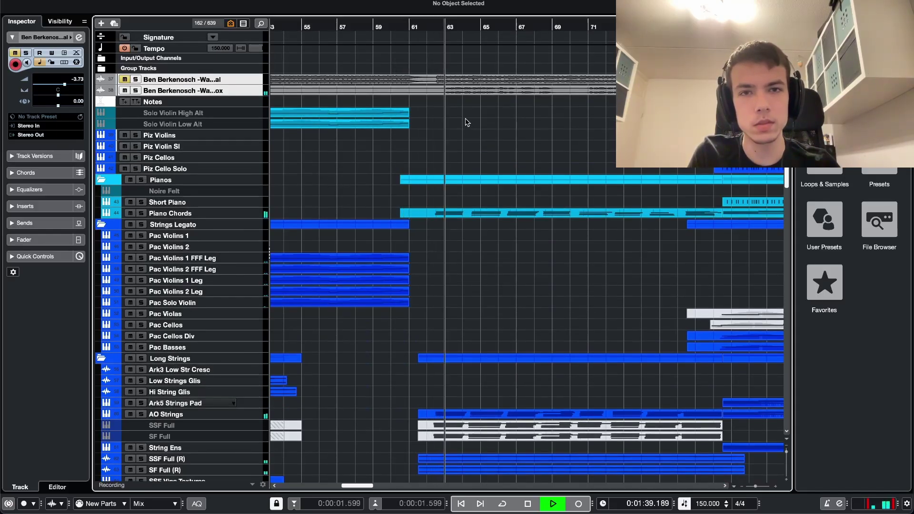
Step: Raise the Kick track's volume to -13.0 dB in its channel settings during playback and close the settings
{"action": "scroll", "coordinate": [466, 122], "scroll_direction": "down", "scroll_amount": 5}
{"action": "scroll", "coordinate": [465, 118], "scroll_direction": "down", "scroll_amount": 20}
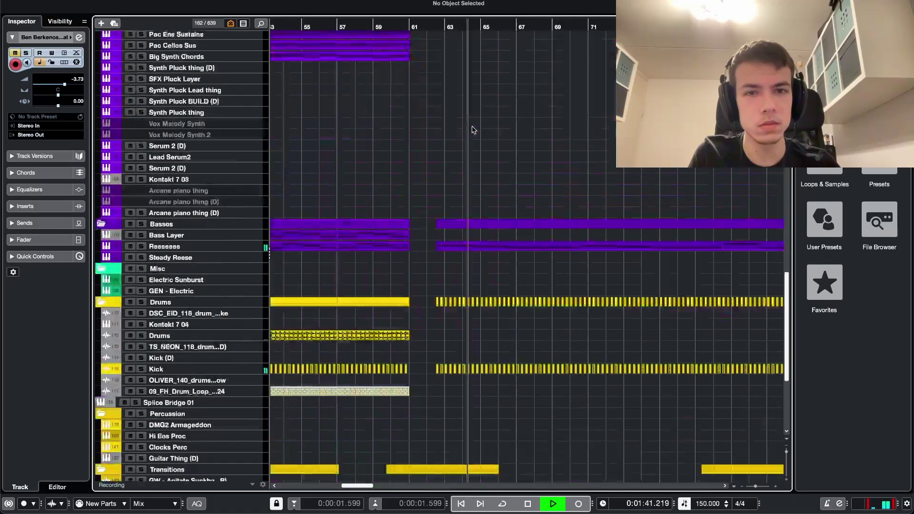
{"action": "left_click", "coordinate": [231, 324]}
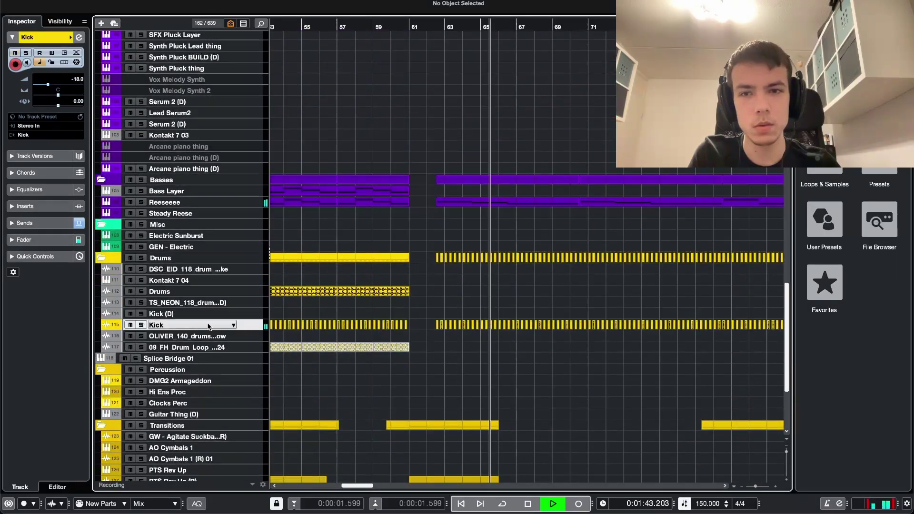
{"action": "left_click", "coordinate": [231, 324]}
{"action": "mouse_move", "coordinate": [757, 376]}
{"action": "left_mouse_down"}
{"action": "mouse_move", "coordinate": [757, 356]}
{"action": "mouse_move", "coordinate": [757, 373]}
{"action": "left_mouse_up"}
{"action": "key", "text": "e"}
{"action": "key", "text": "e"}
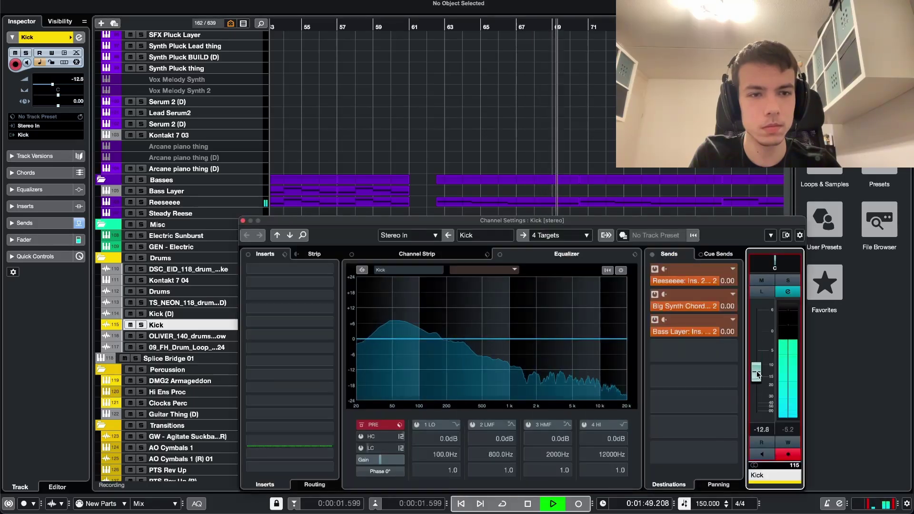
{"action": "key", "text": "e"}
Step: Follow the playback on the piano and string tracks until about bar 77, and stop it
{"action": "scroll", "coordinate": [561, 193], "scroll_direction": "up", "scroll_amount": 15}
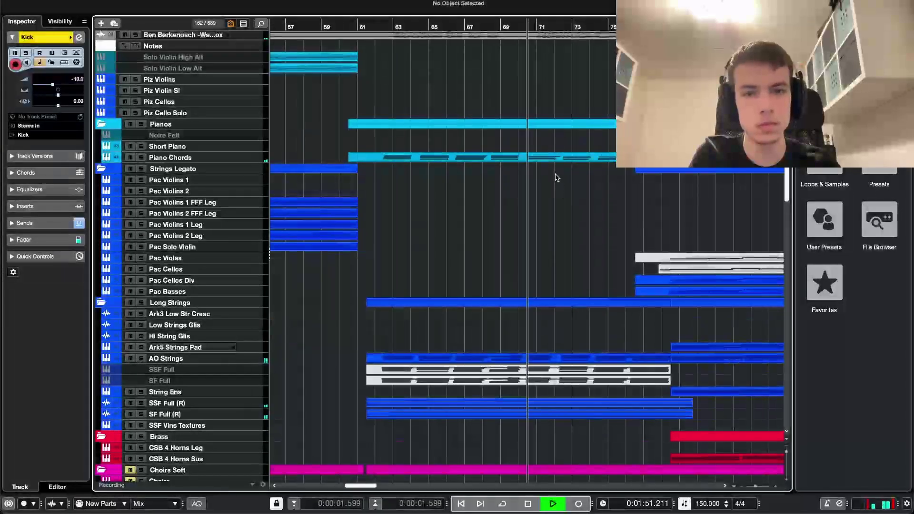
{"action": "scroll", "coordinate": [557, 183], "scroll_direction": "up", "scroll_amount": 5}
{"action": "scroll", "coordinate": [576, 179], "scroll_direction": "right", "scroll_amount": 3}
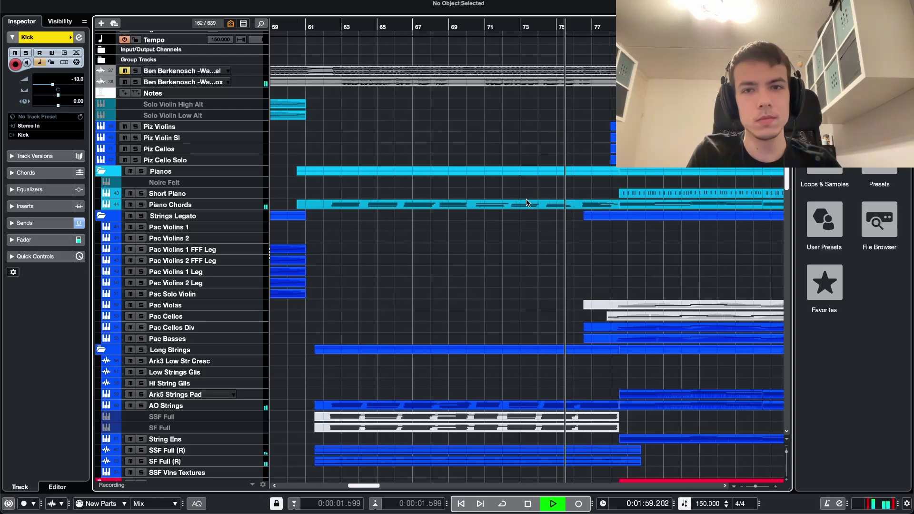
{"action": "scroll", "coordinate": [526, 203], "scroll_direction": "down", "scroll_amount": 1}
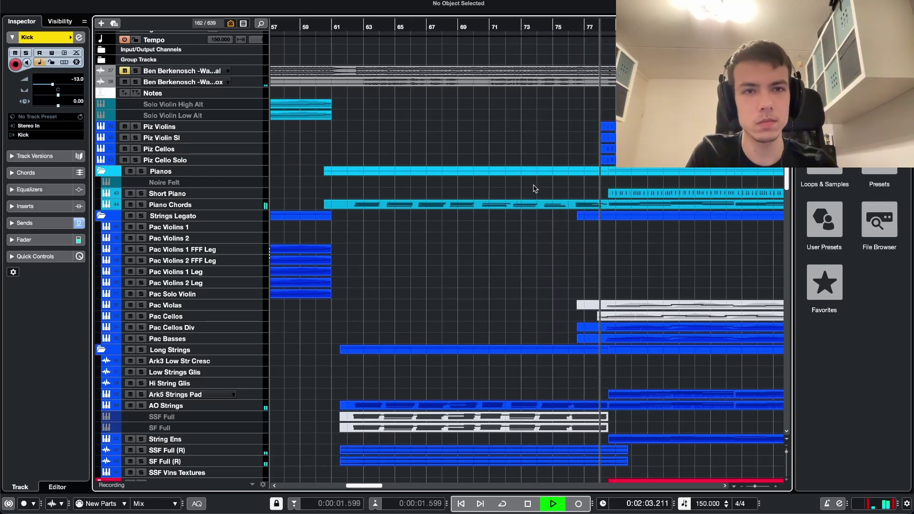
{"action": "key", "text": "space"}
Step: Examine the whole arrangement from the song start, from the piano and string tracks down to the drums, atmospheres and booms
{"action": "scroll", "coordinate": [533, 188], "scroll_direction": "left", "scroll_amount": 5}
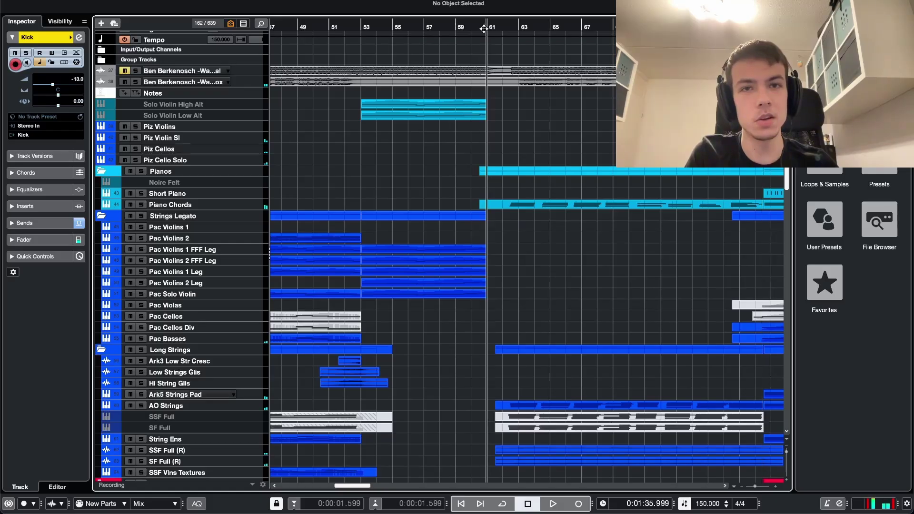
{"action": "scroll", "coordinate": [519, 231], "scroll_direction": "down", "scroll_amount": 6}
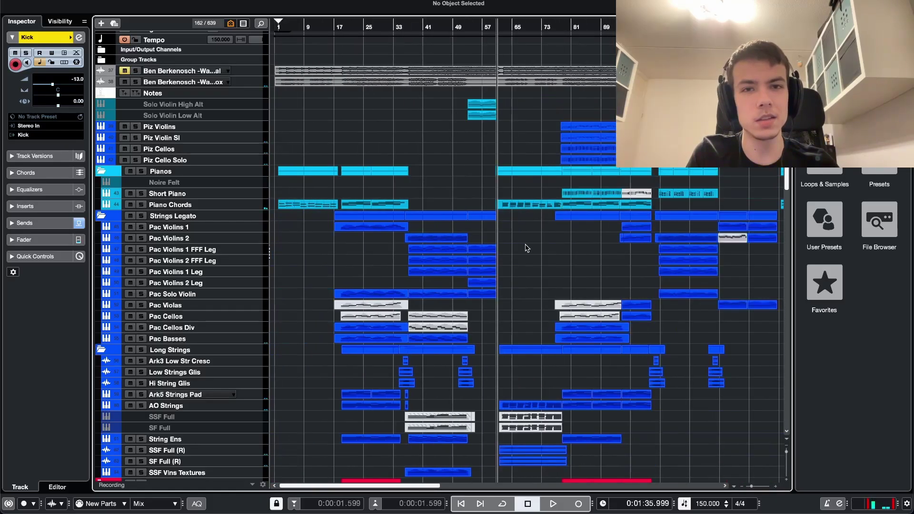
{"action": "scroll", "coordinate": [527, 248], "scroll_direction": "down", "scroll_amount": 5}
{"action": "scroll", "coordinate": [525, 178], "scroll_direction": "down", "scroll_amount": 1}
{"action": "scroll", "coordinate": [421, 182], "scroll_direction": "up", "scroll_amount": 2}
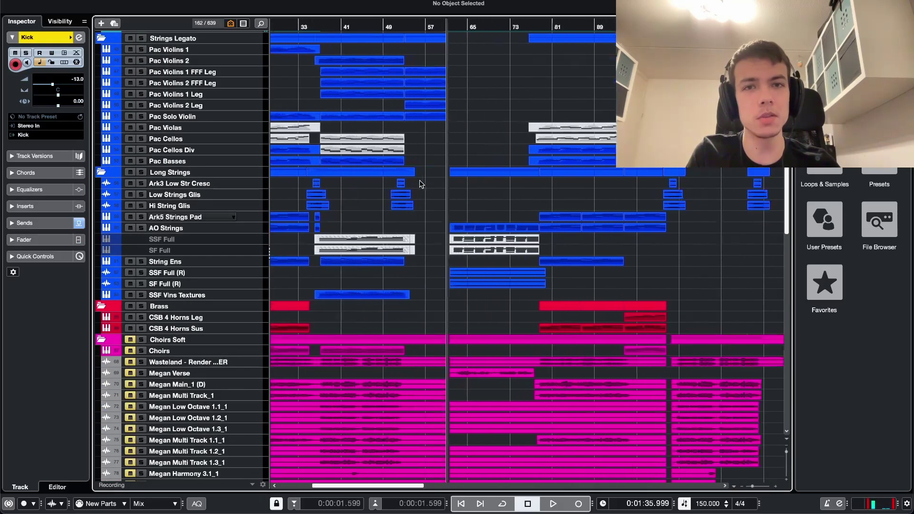
{"action": "scroll", "coordinate": [420, 183], "scroll_direction": "left", "scroll_amount": 3}
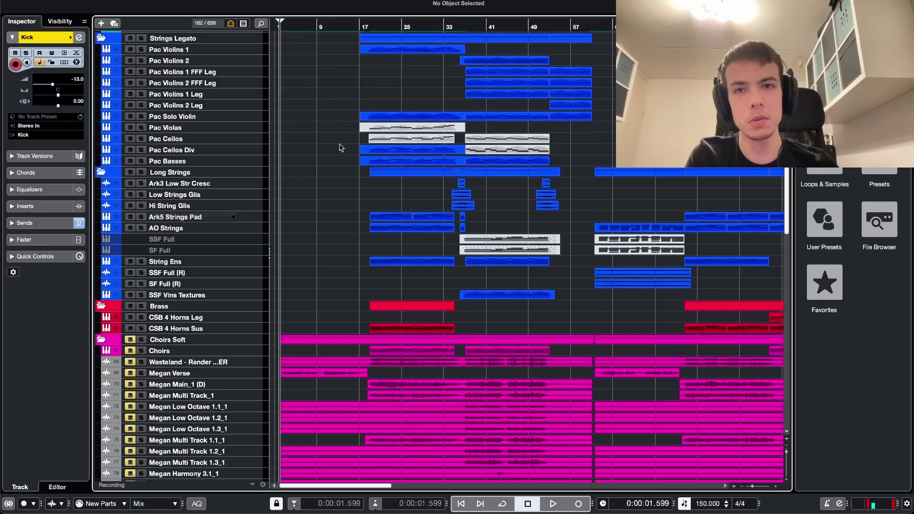
{"action": "scroll", "coordinate": [406, 157], "scroll_direction": "up", "scroll_amount": 2}
{"action": "scroll", "coordinate": [496, 195], "scroll_direction": "down", "scroll_amount": 12}
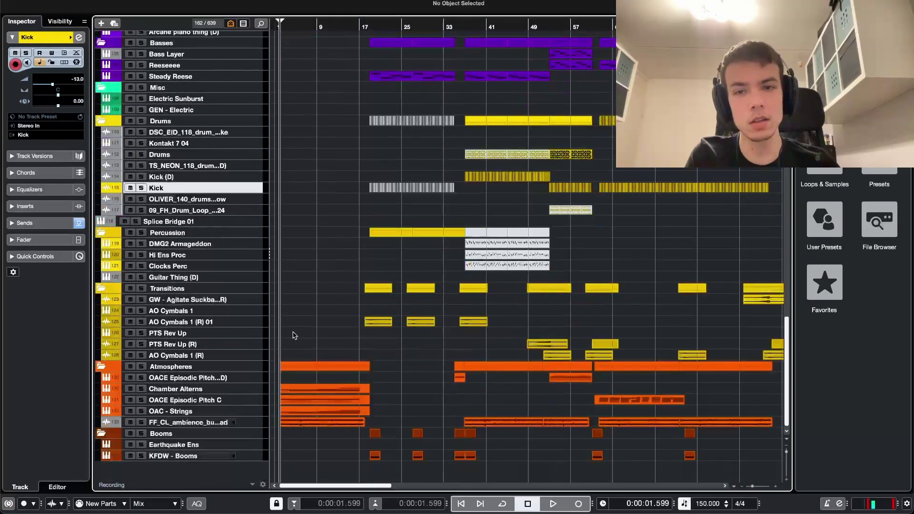
{"action": "scroll", "coordinate": [294, 335], "scroll_direction": "down", "scroll_amount": 3}
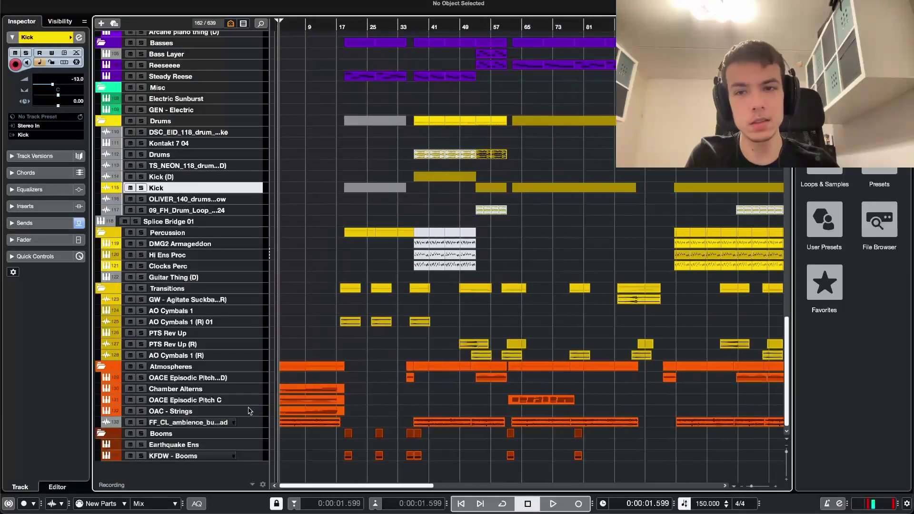
Step: Solo the Atmospheres folder, listen to it in the section after bar 61, and stop playback
{"action": "scroll", "coordinate": [512, 368], "scroll_direction": "up", "scroll_amount": 4}
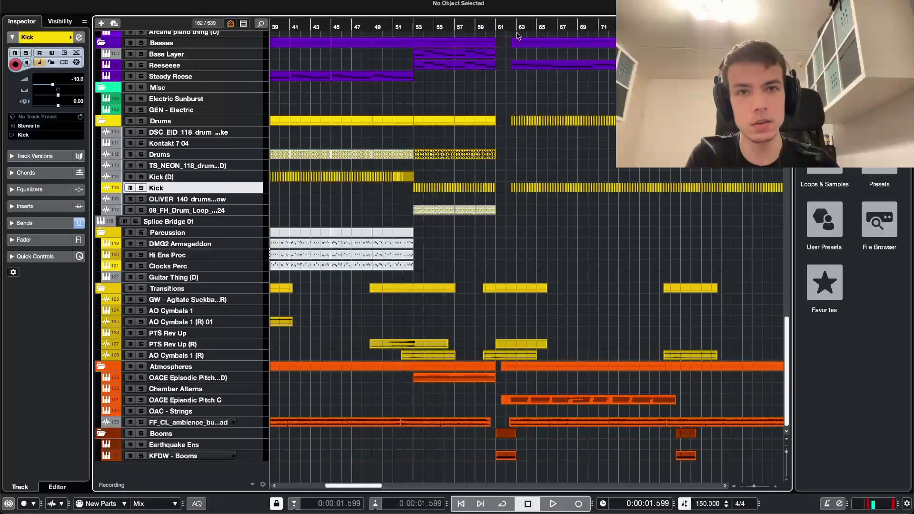
{"action": "left_click", "coordinate": [140, 367]}
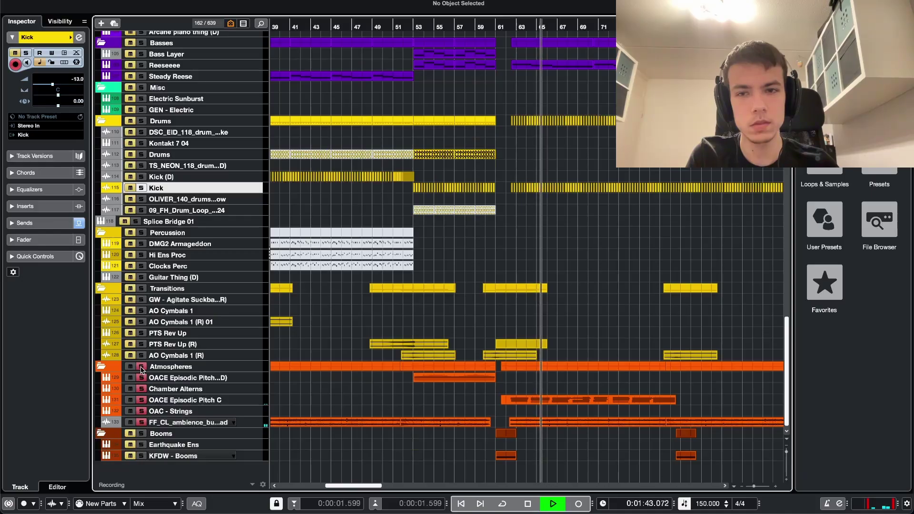
{"action": "key", "text": "space"}
Step: Solo the Long Strings folder instead of the atmospheres and play it from bar 61
{"action": "scroll", "coordinate": [564, 256], "scroll_direction": "up", "scroll_amount": 15}
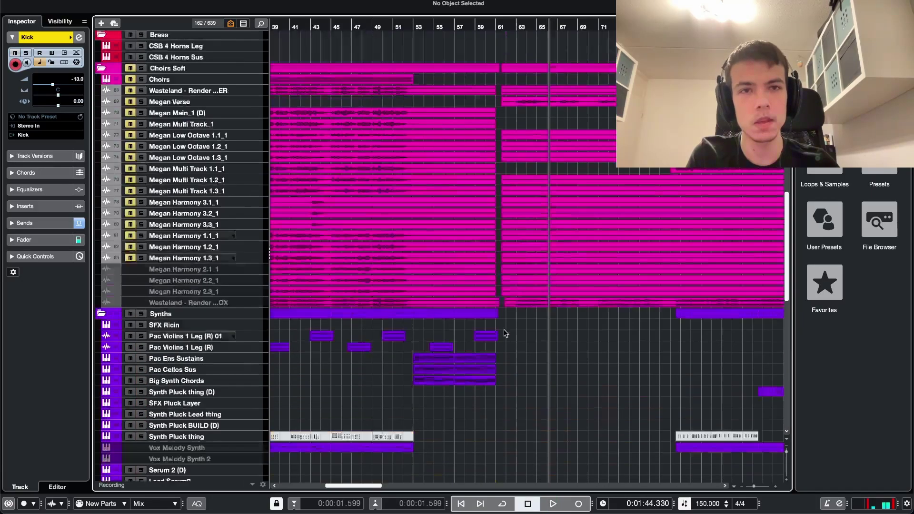
{"action": "key", "text": "h"}
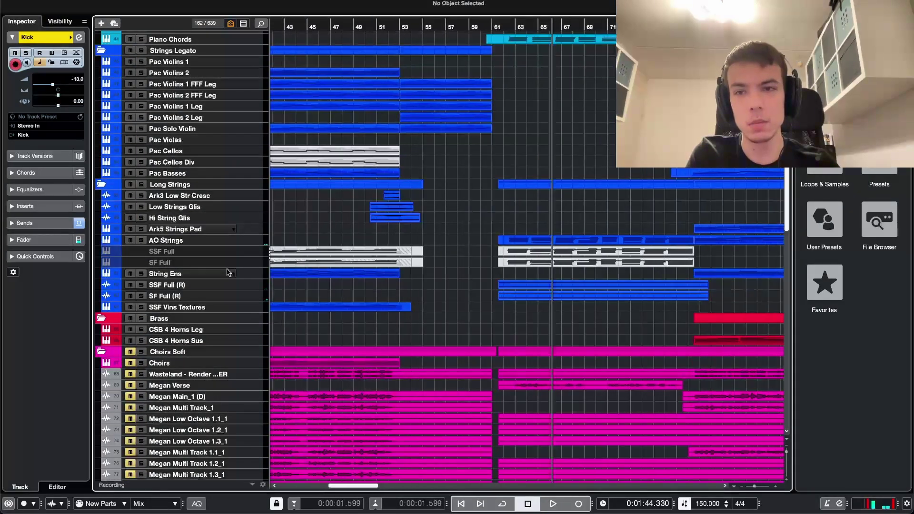
{"action": "left_click", "coordinate": [157, 185]}
{"action": "left_click", "coordinate": [141, 185]}
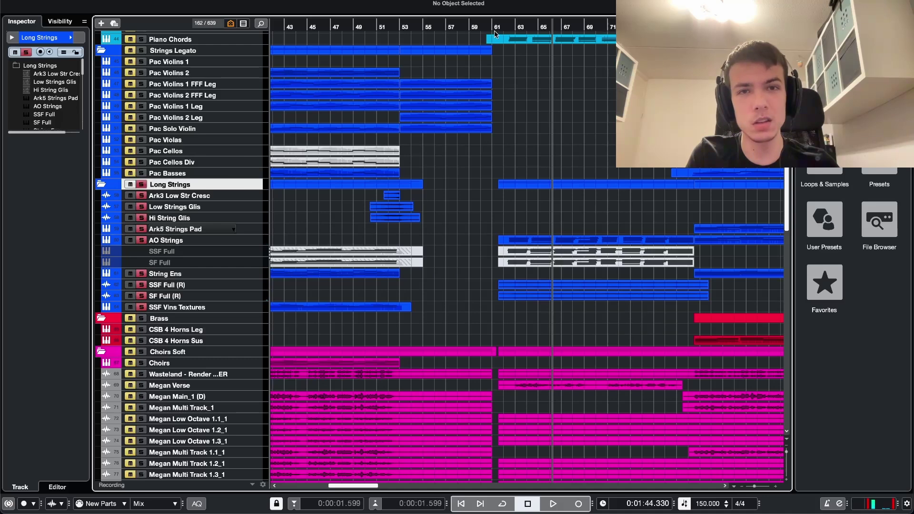
{"action": "left_click", "coordinate": [496, 31]}
{"action": "key", "text": "space"}
Step: Listen to the soloed long strings until about bar 70, raising the system volume, and stop playback
{"action": "key", "text": "h"}
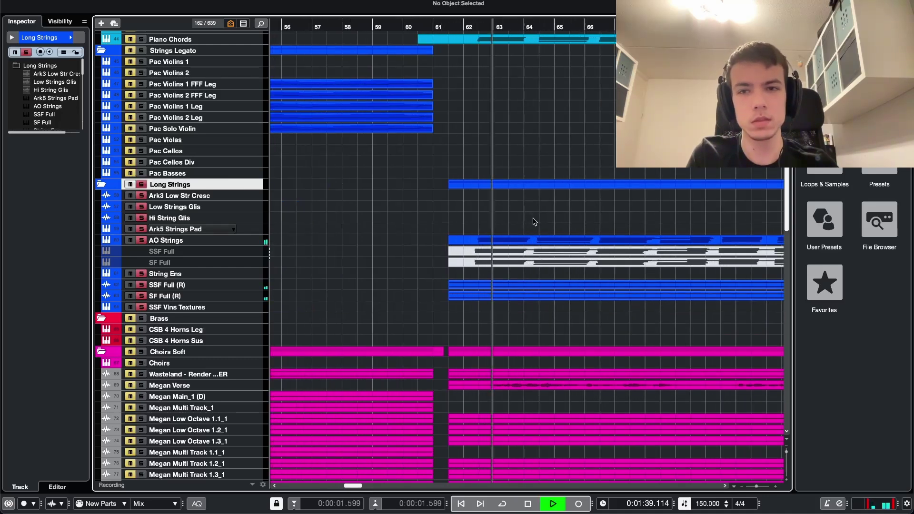
{"action": "key", "text": "g"}
{"action": "key", "text": "g"}
{"action": "key", "text": "g"}
{"action": "key", "text": "g"}
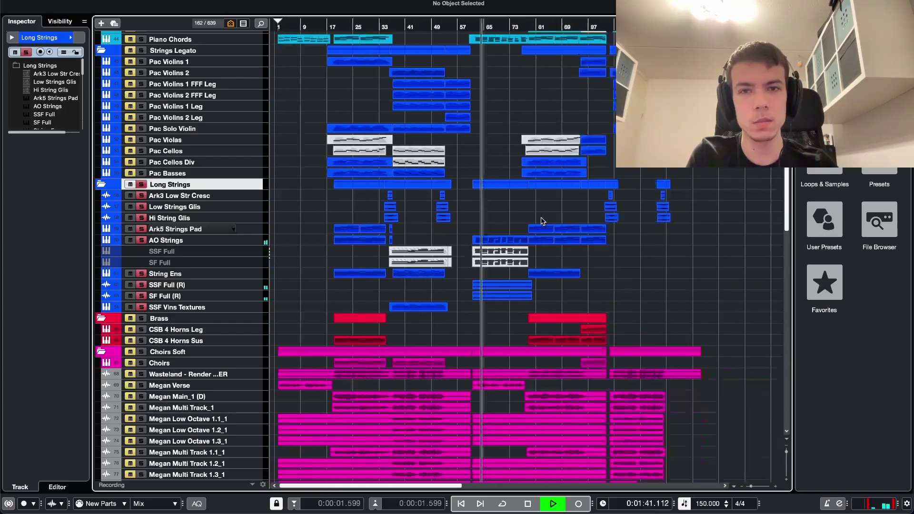
{"action": "key", "text": "h"}
{"action": "key", "text": "h"}
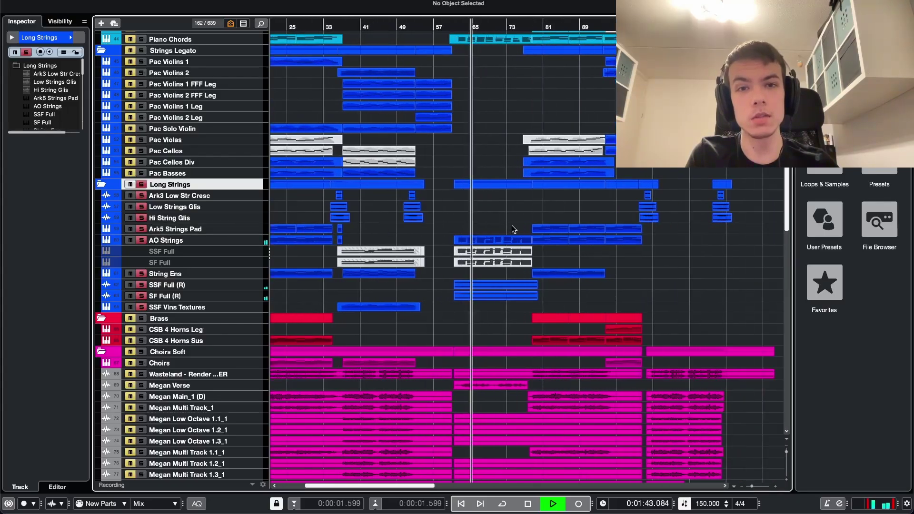
{"action": "key", "text": "XF86AudioRaiseVolume"}
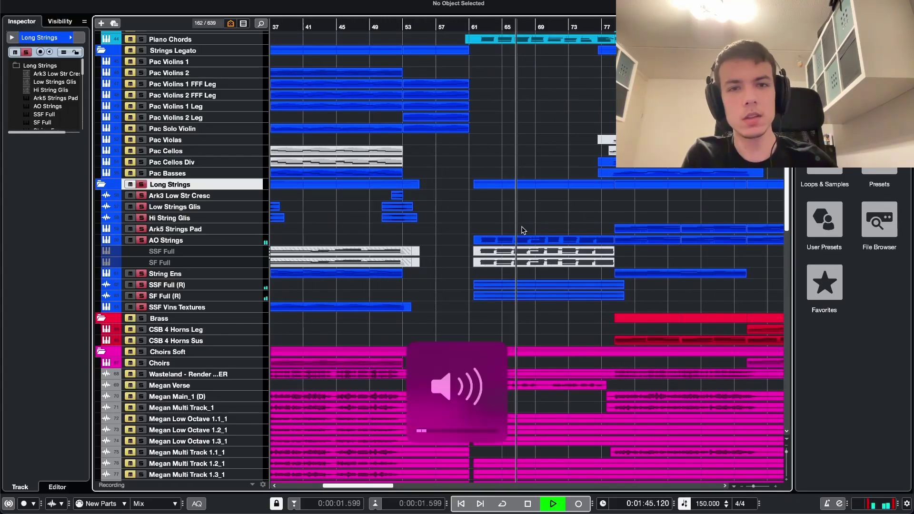
{"action": "scroll", "coordinate": [528, 242], "scroll_direction": "up", "scroll_amount": 1}
{"action": "key", "text": "h"}
{"action": "key", "text": "h"}
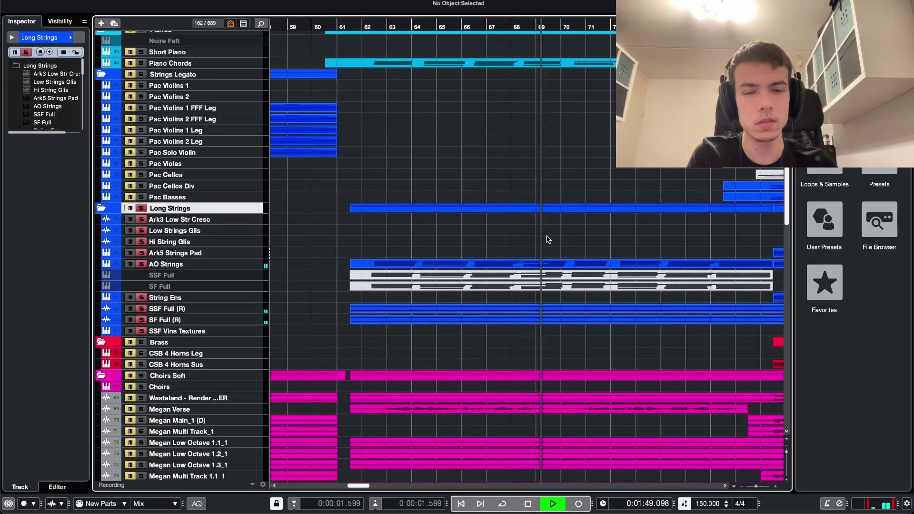
{"action": "key", "text": "space"}
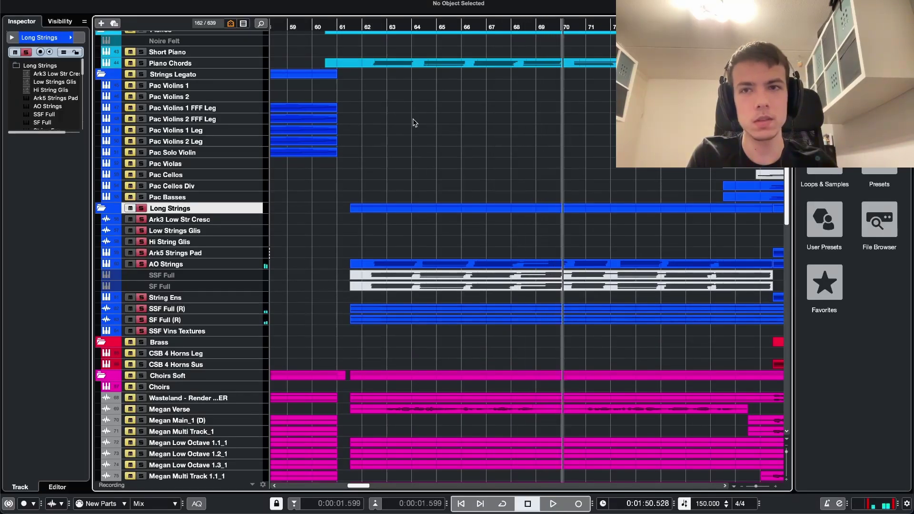
Step: Solo the Piano Chords track, inspect the chords of its part from bar 60 in the Key Editor, and close the editor
{"action": "left_click", "coordinate": [189, 65]}
{"action": "double_click", "coordinate": [435, 63]}
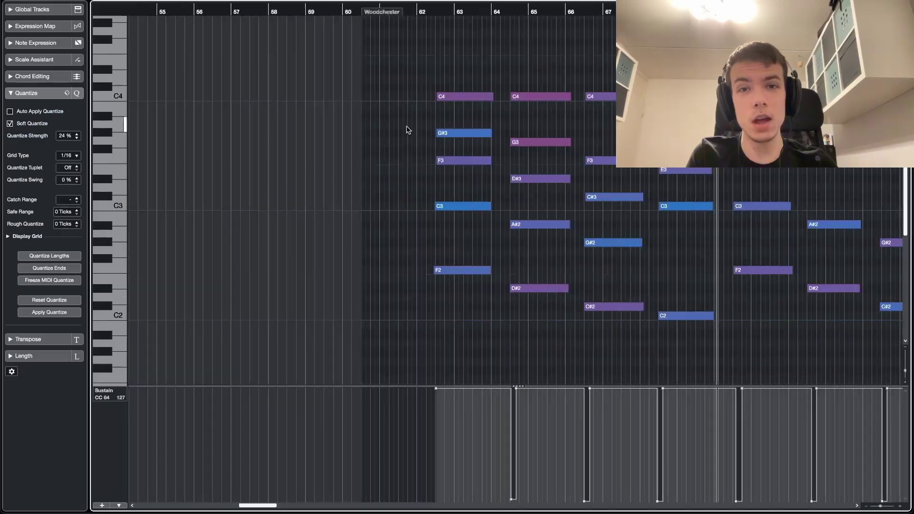
{"action": "left_click", "coordinate": [430, 10]}
{"action": "scroll", "coordinate": [459, 72], "scroll_direction": "down", "scroll_amount": 4}
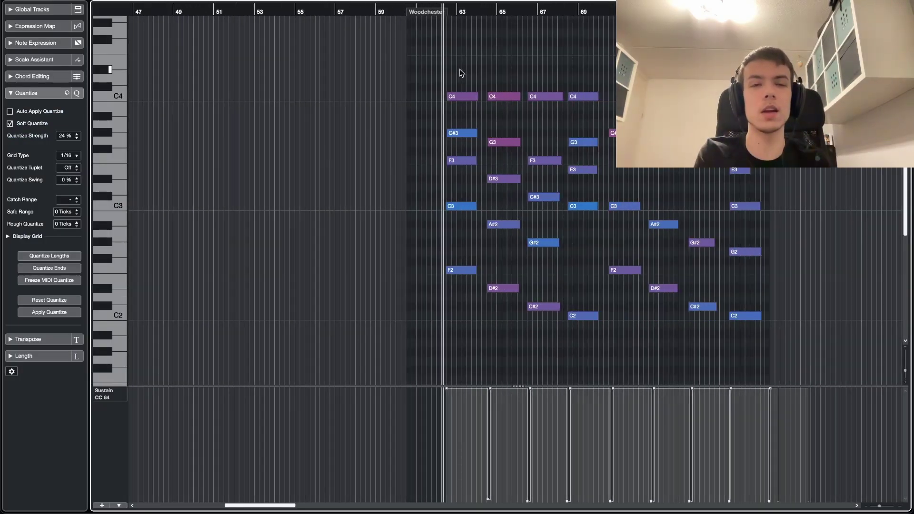
{"action": "key", "text": "Escape"}
Step: Clear the solos and look through the tracks around bar 61, from the vocal stems down to the drums, atmospheres and booms
{"action": "scroll", "coordinate": [481, 129], "scroll_direction": "up", "scroll_amount": 3}
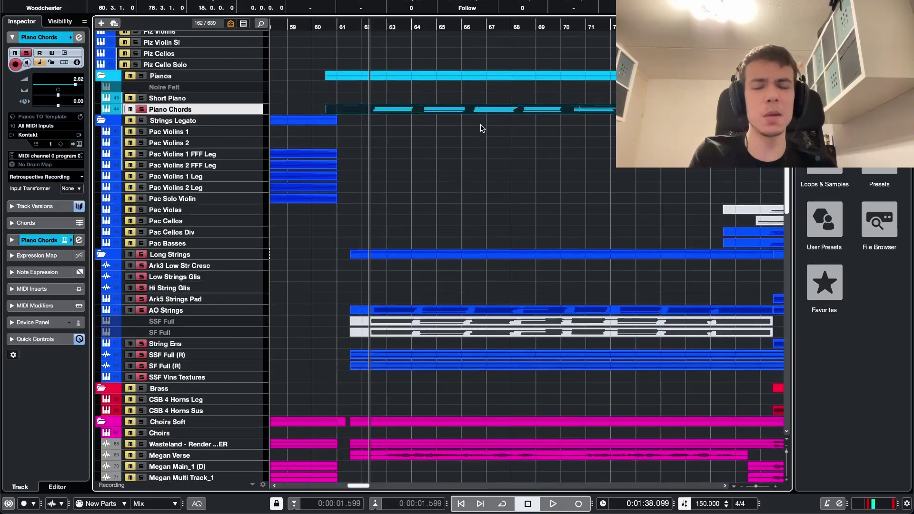
{"action": "scroll", "coordinate": [482, 129], "scroll_direction": "up", "scroll_amount": 5}
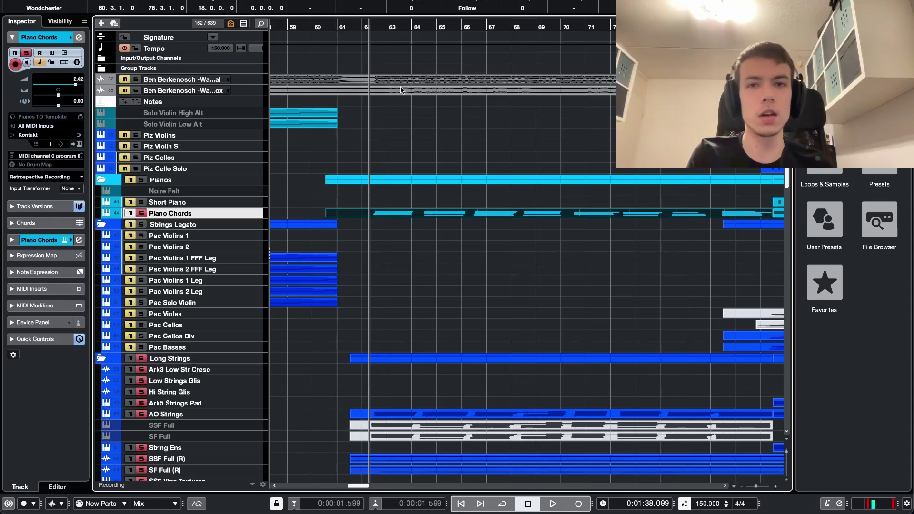
{"action": "scroll", "coordinate": [440, 275], "scroll_direction": "down", "scroll_amount": 15}
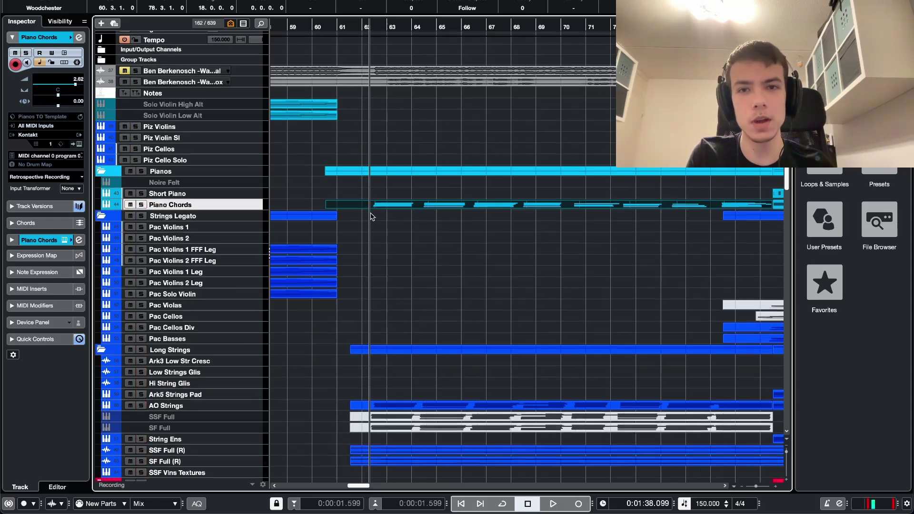
{"action": "key", "text": "g"}
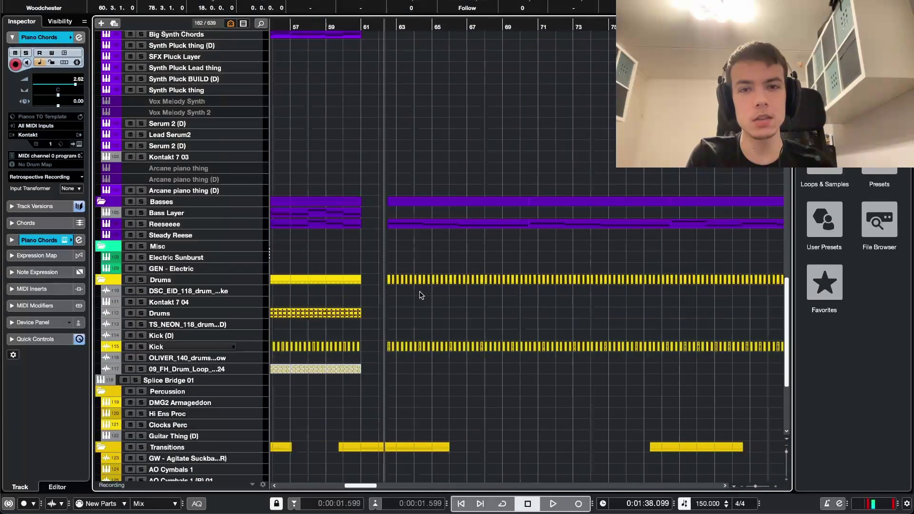
{"action": "scroll", "coordinate": [563, 280], "scroll_direction": "up", "scroll_amount": 10}
{"action": "scroll", "coordinate": [428, 205], "scroll_direction": "up", "scroll_amount": 3}
{"action": "scroll", "coordinate": [476, 251], "scroll_direction": "down", "scroll_amount": 15}
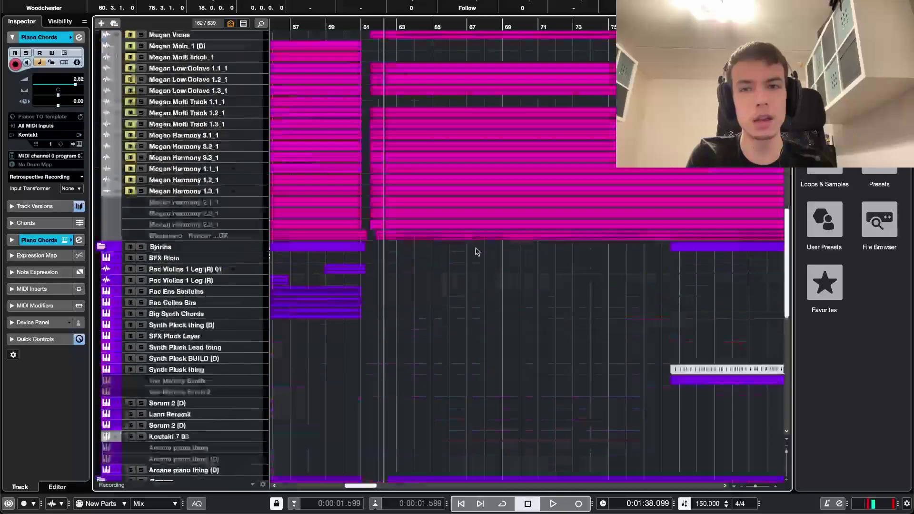
{"action": "scroll", "coordinate": [454, 200], "scroll_direction": "down", "scroll_amount": 1, "text": "ctrl"}
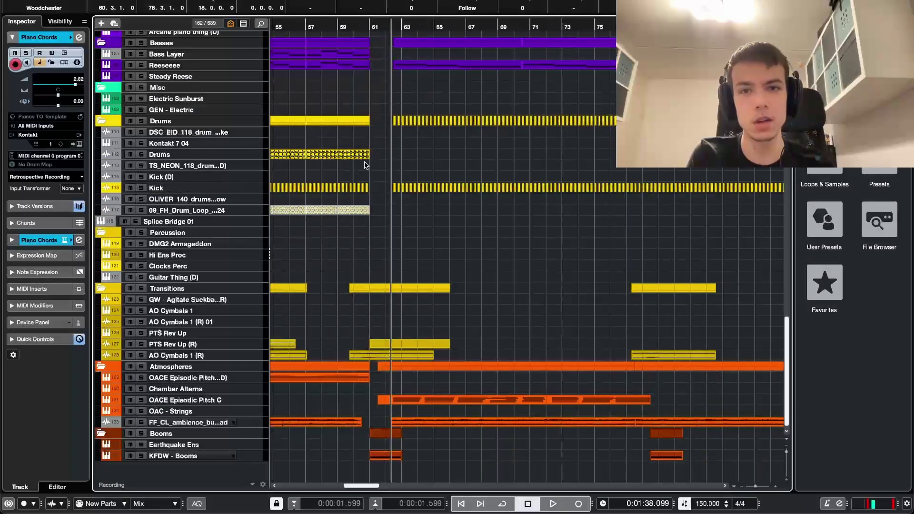
Step: Play the full mix from bar 61 to about bar 73 and stop playback
{"action": "scroll", "coordinate": [399, 191], "scroll_direction": "up", "scroll_amount": 20}
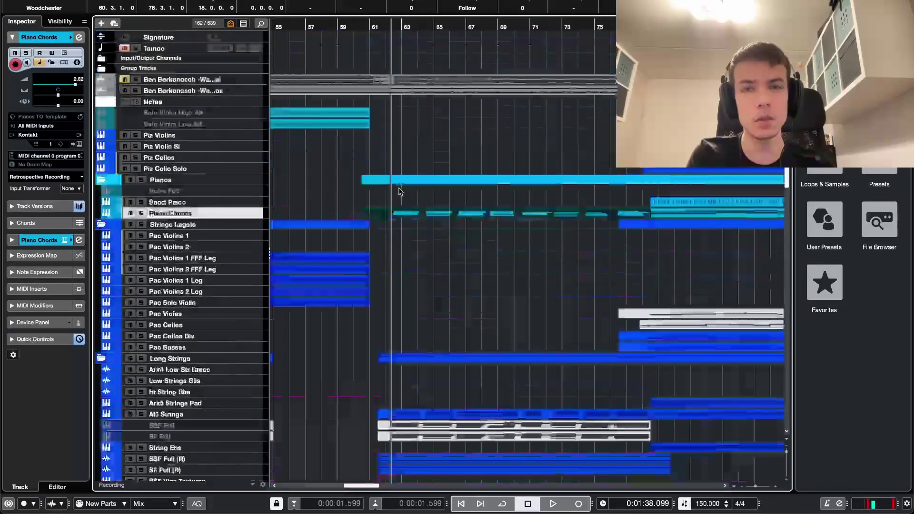
{"action": "left_click", "coordinate": [389, 28]}
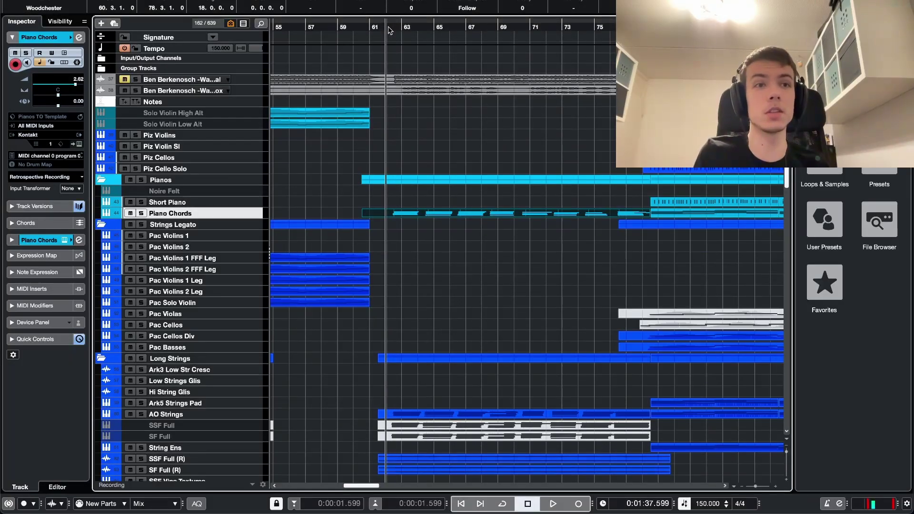
{"action": "left_click_drag", "start_coordinate": [403, 56], "coordinate": [447, 117]}
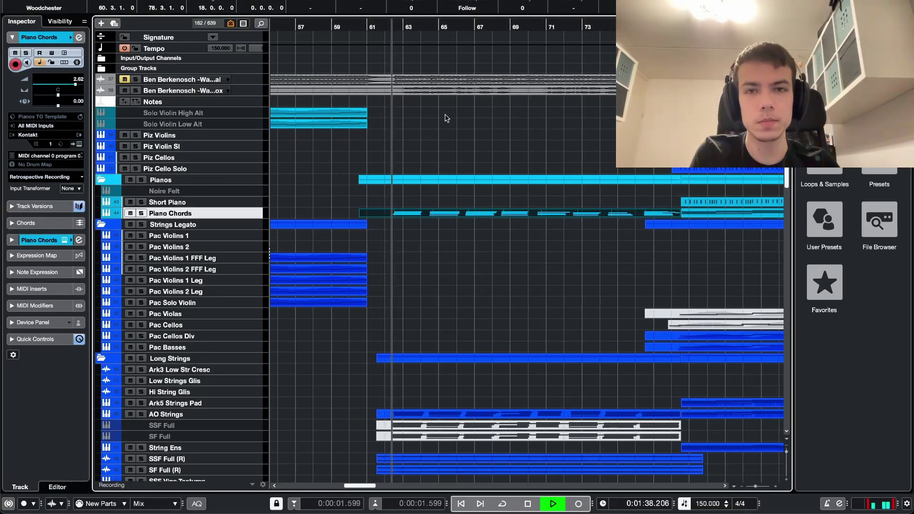
{"action": "scroll", "coordinate": [443, 169], "scroll_direction": "down", "scroll_amount": 1}
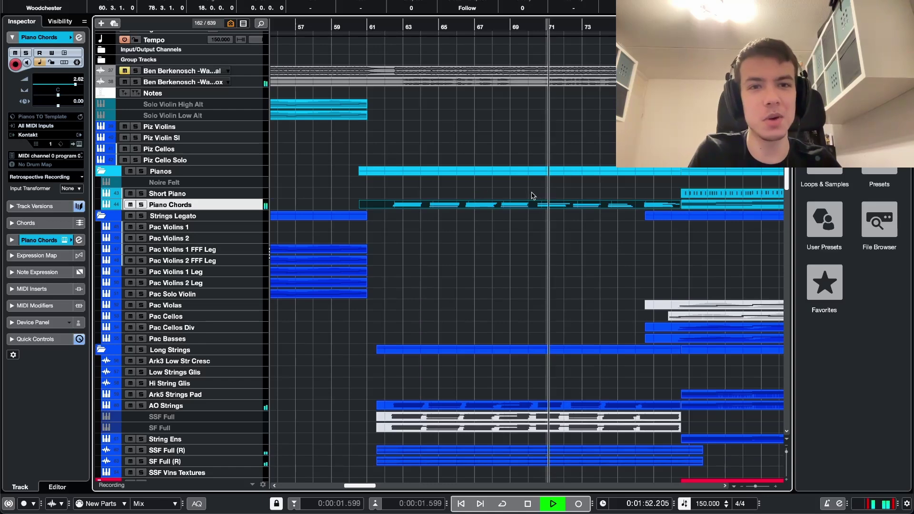
{"action": "scroll", "coordinate": [526, 214], "scroll_direction": "right", "scroll_amount": 2}
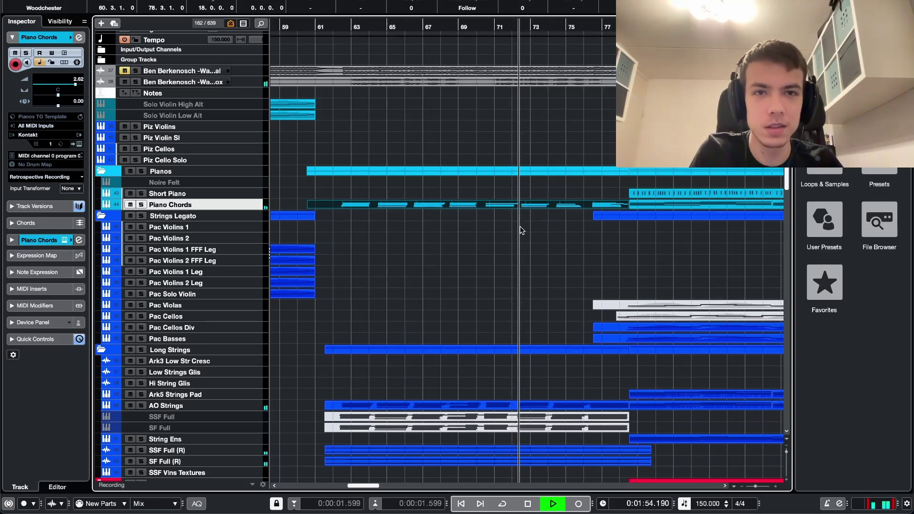
{"action": "scroll", "coordinate": [555, 224], "scroll_direction": "up", "scroll_amount": 3, "text": "ctrl"}
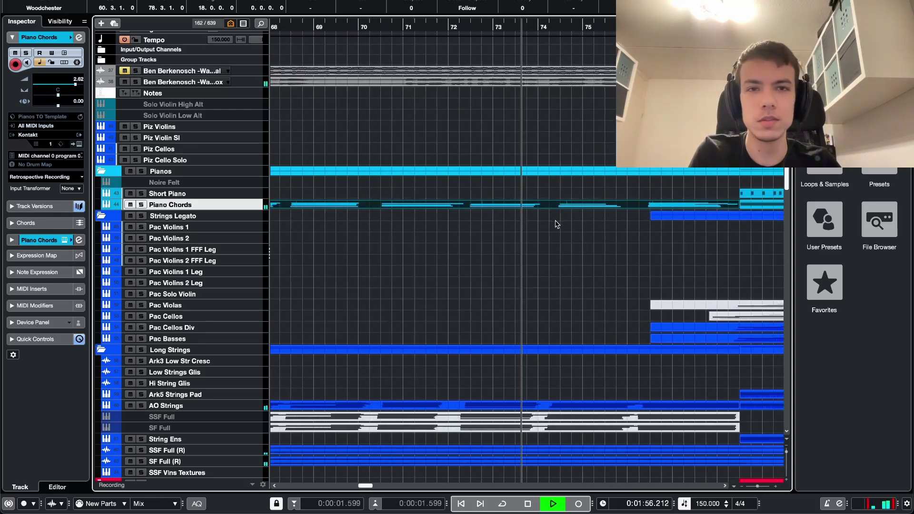
{"action": "key", "text": "space"}
Step: Solo the second of the two vocal stems, listen to it from about bar 72 to 74, stop playback and clear the solo
{"action": "left_click", "coordinate": [180, 72]}
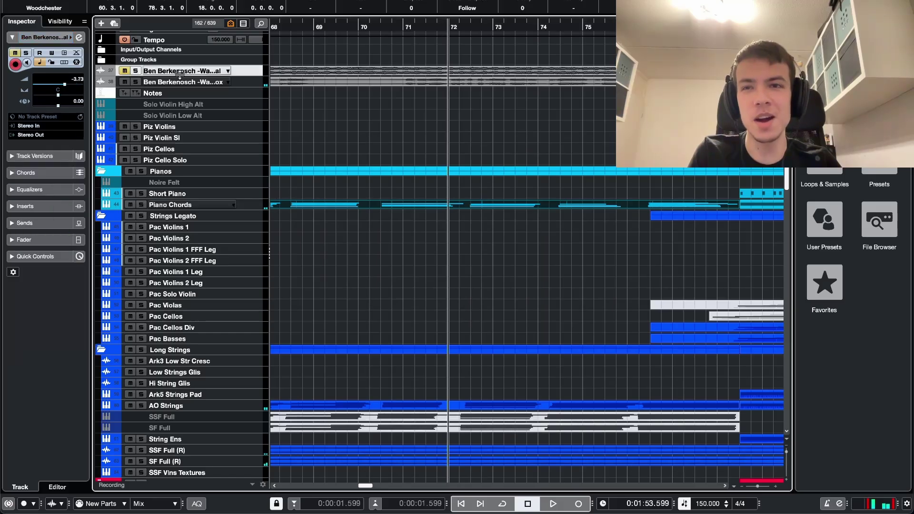
{"action": "left_click", "coordinate": [307, 80]}
{"action": "key", "text": "s"}
{"action": "left_click_drag", "start_coordinate": [404, 26], "coordinate": [453, 28]}
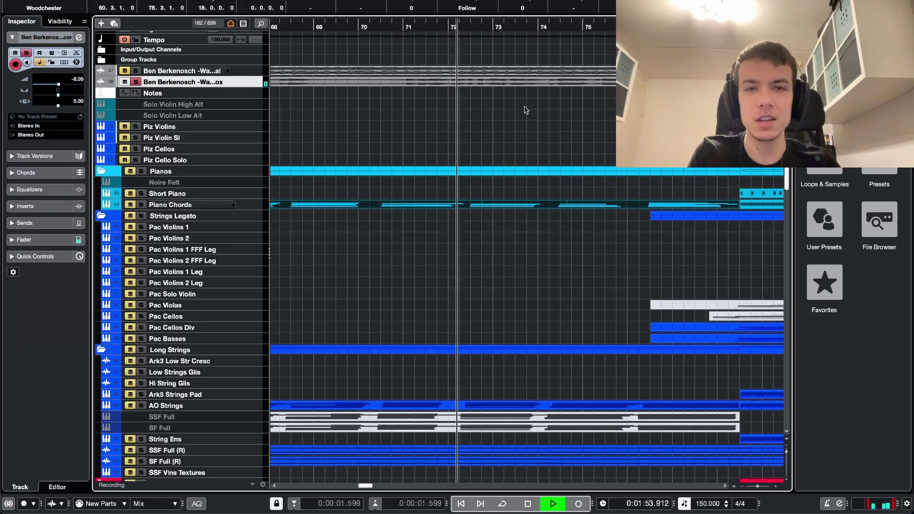
{"action": "scroll", "coordinate": [524, 119], "scroll_direction": "down", "scroll_amount": 1}
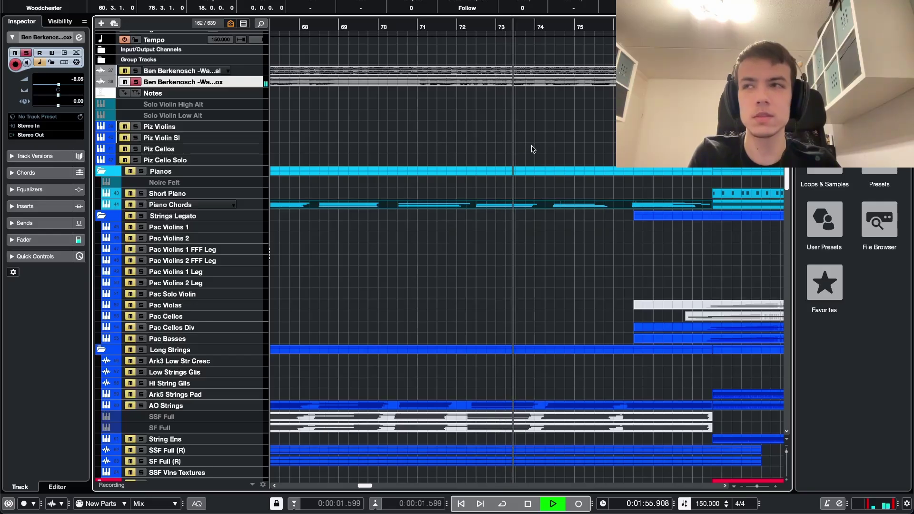
{"action": "key", "text": "space"}
{"action": "key", "text": "s"}
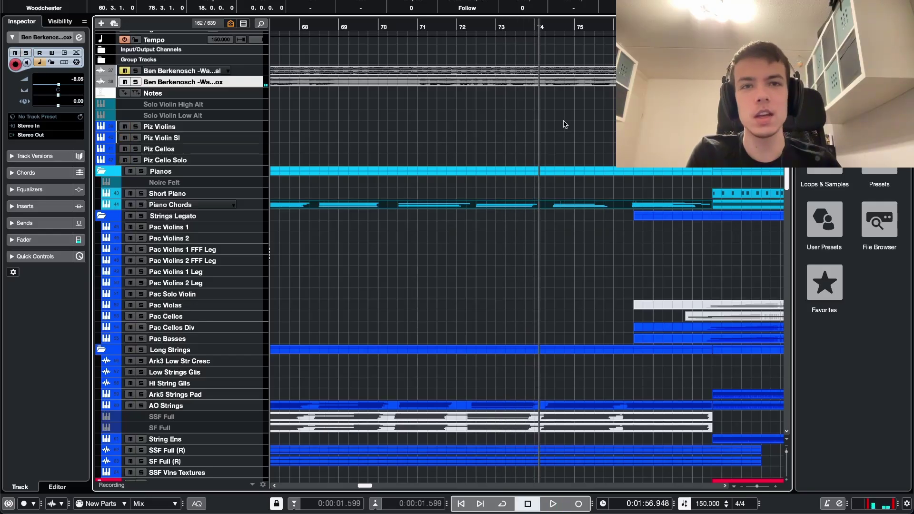
Step: Move the playhead through bars 71 to 74 to point out positions in the piano chords, ending at bar 74
{"action": "scroll", "coordinate": [564, 124], "scroll_direction": "down", "scroll_amount": 2}
{"action": "scroll", "coordinate": [536, 101], "scroll_direction": "up", "scroll_amount": 1}
{"action": "left_click", "coordinate": [463, 28]}
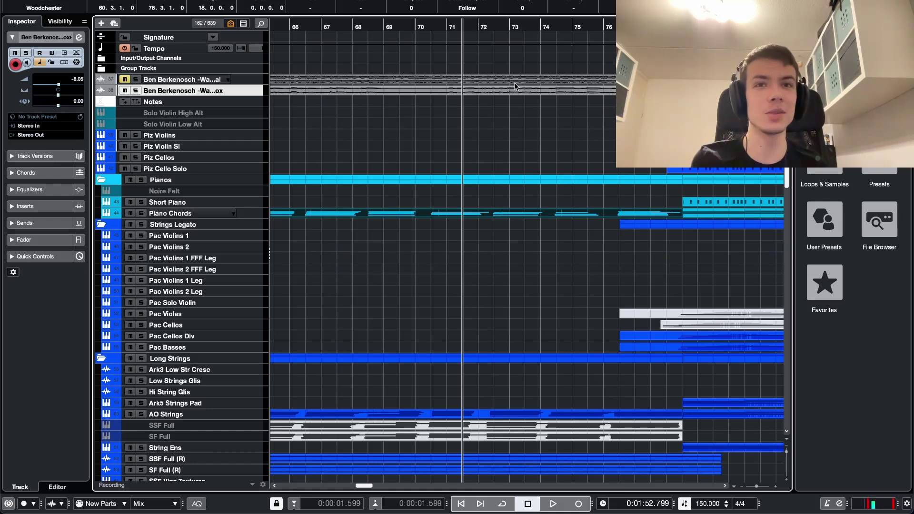
{"action": "scroll", "coordinate": [537, 142], "scroll_direction": "down", "scroll_amount": 2}
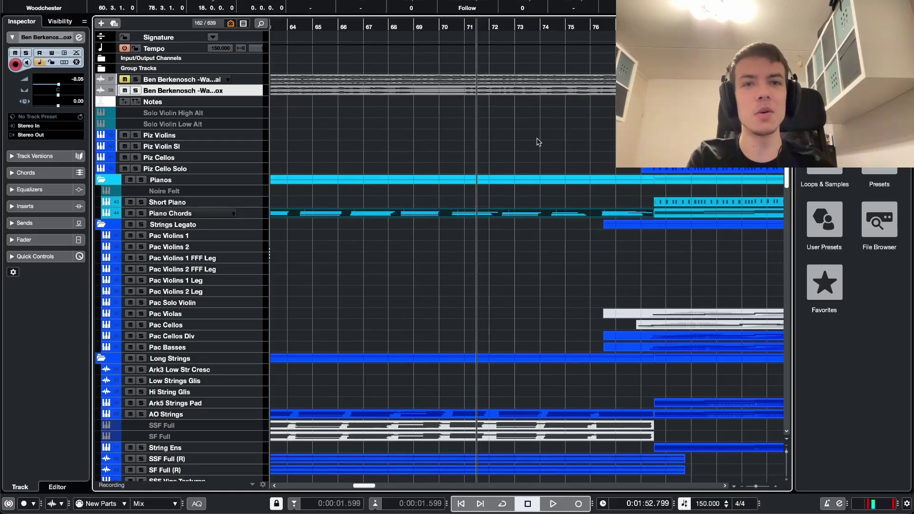
{"action": "scroll", "coordinate": [516, 109], "scroll_direction": "down", "scroll_amount": 1}
{"action": "left_click", "coordinate": [499, 27]}
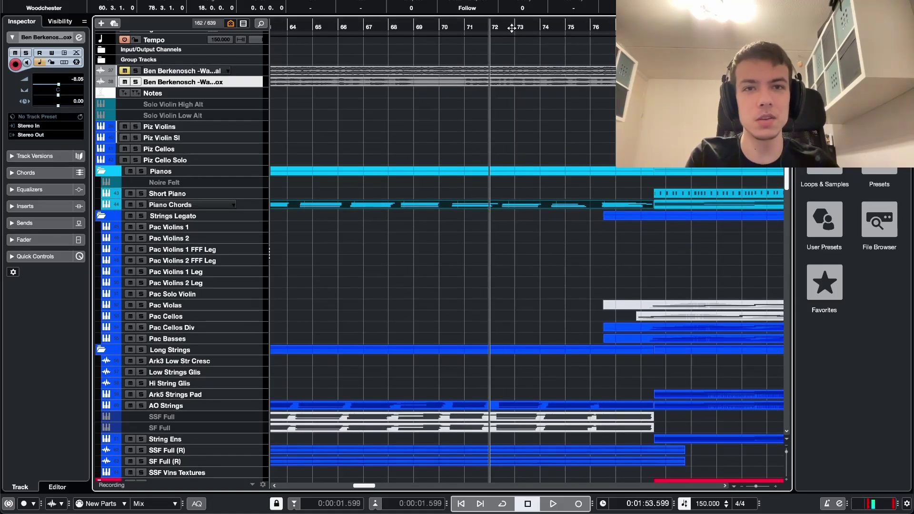
{"action": "left_click", "coordinate": [509, 27]}
{"action": "left_click_drag", "start_coordinate": [507, 27], "coordinate": [539, 55]}
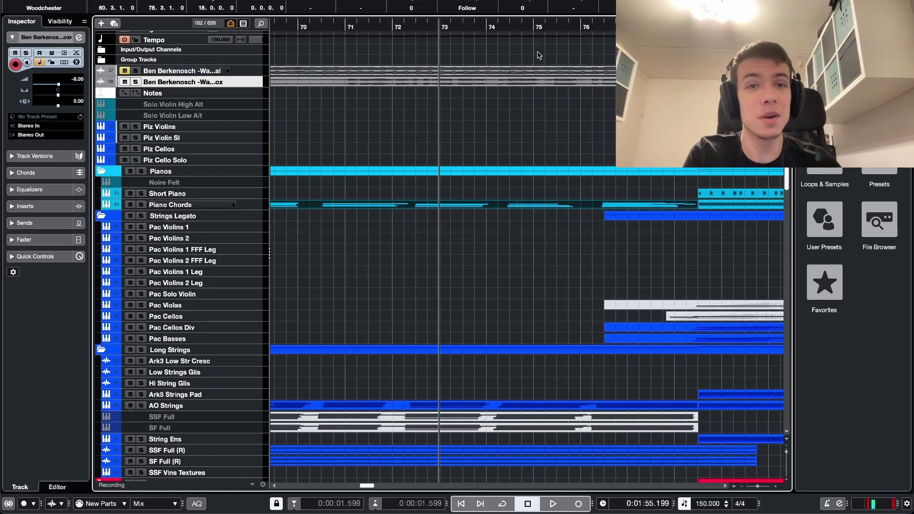
{"action": "left_click", "coordinate": [489, 26]}
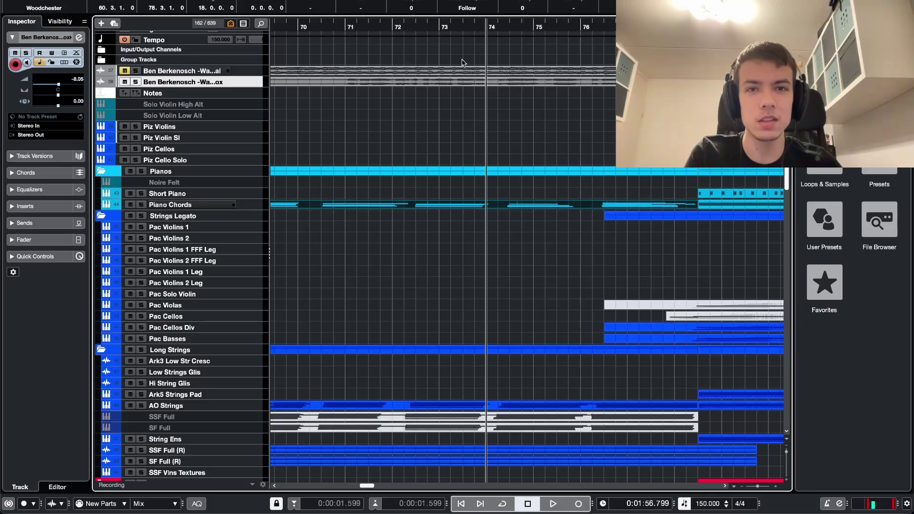
{"action": "left_click", "coordinate": [334, 29]}
{"action": "left_click", "coordinate": [493, 31]}
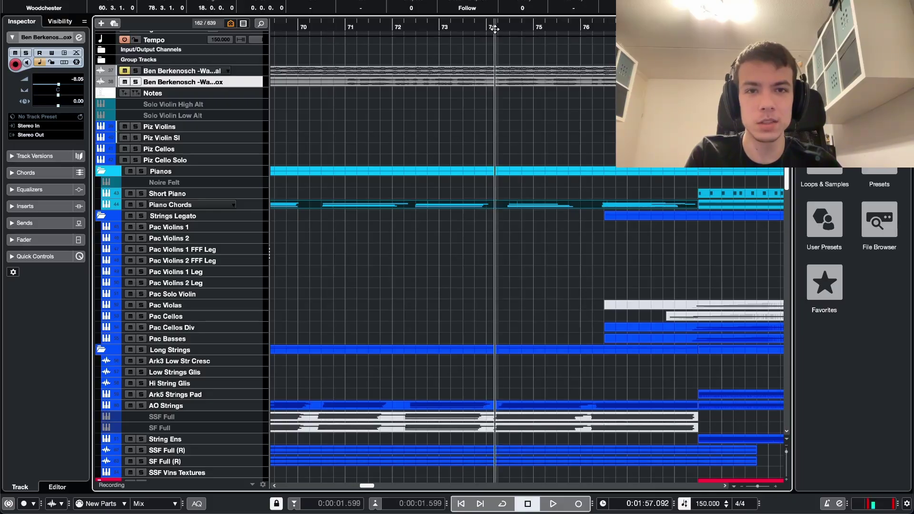
Step: Play the full mix from bar 74 to about bar 84 while looking through the string, piano, brass and choir tracks, and stop playback
{"action": "key", "text": "space"}
{"action": "key", "text": "g"}
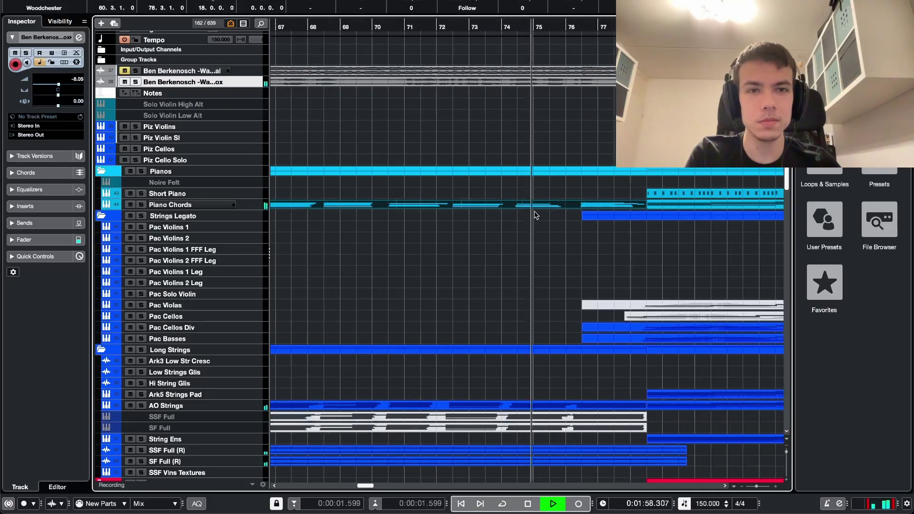
{"action": "scroll", "coordinate": [534, 215], "scroll_direction": "right", "scroll_amount": 2}
{"action": "scroll", "coordinate": [530, 214], "scroll_direction": "down", "scroll_amount": 4}
{"action": "scroll", "coordinate": [523, 217], "scroll_direction": "right", "scroll_amount": 2}
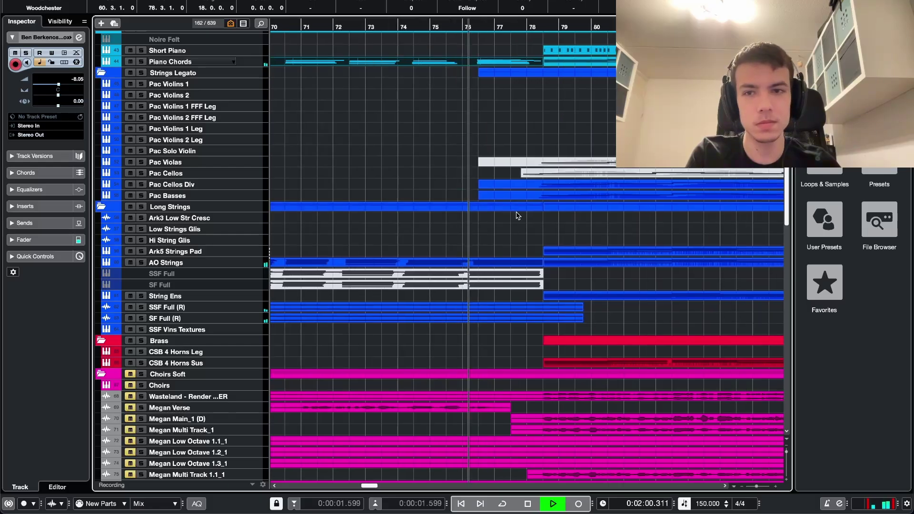
{"action": "scroll", "coordinate": [521, 227], "scroll_direction": "down", "scroll_amount": 2}
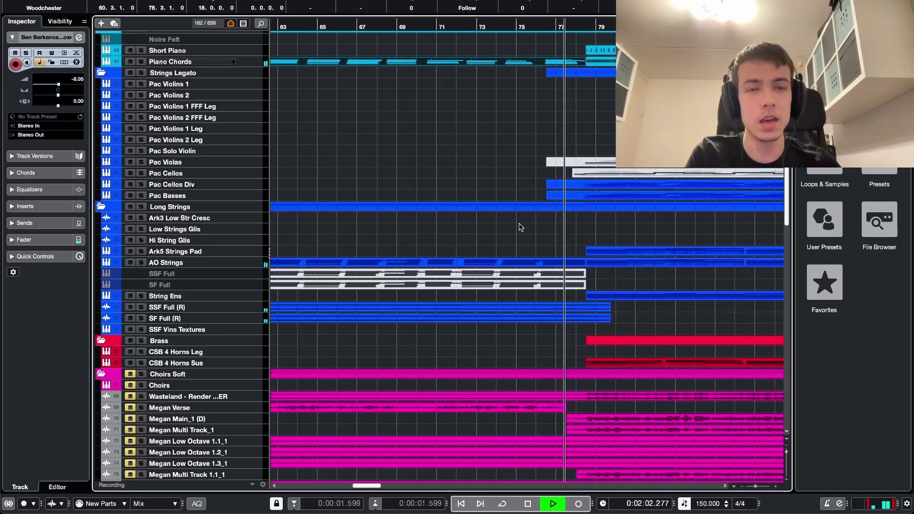
{"action": "scroll", "coordinate": [521, 225], "scroll_direction": "up", "scroll_amount": 6}
{"action": "scroll", "coordinate": [521, 226], "scroll_direction": "right", "scroll_amount": 2}
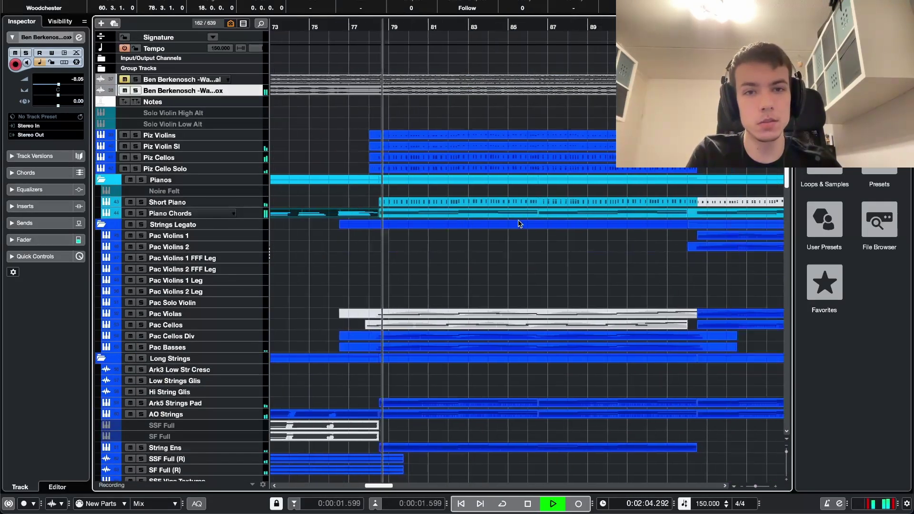
{"action": "scroll", "coordinate": [476, 227], "scroll_direction": "down", "scroll_amount": 4}
{"action": "scroll", "coordinate": [395, 227], "scroll_direction": "up", "scroll_amount": 4}
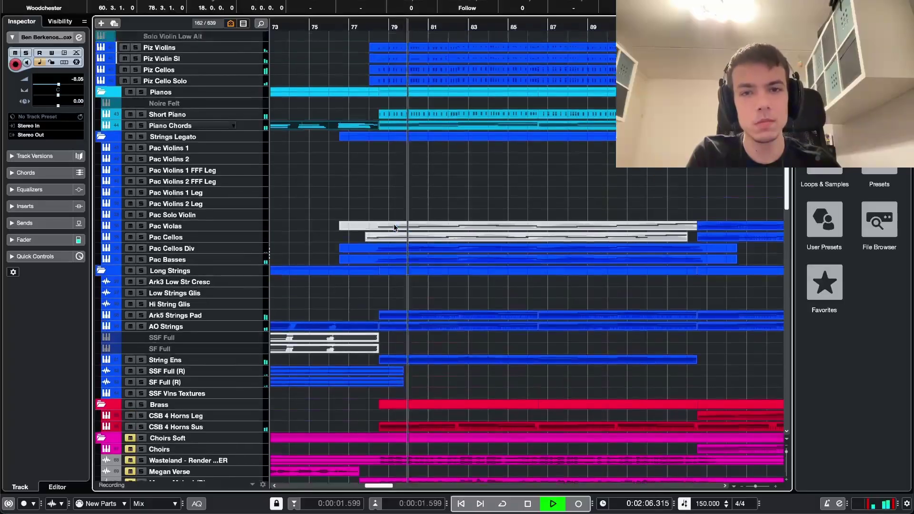
{"action": "scroll", "coordinate": [395, 228], "scroll_direction": "down", "scroll_amount": 1}
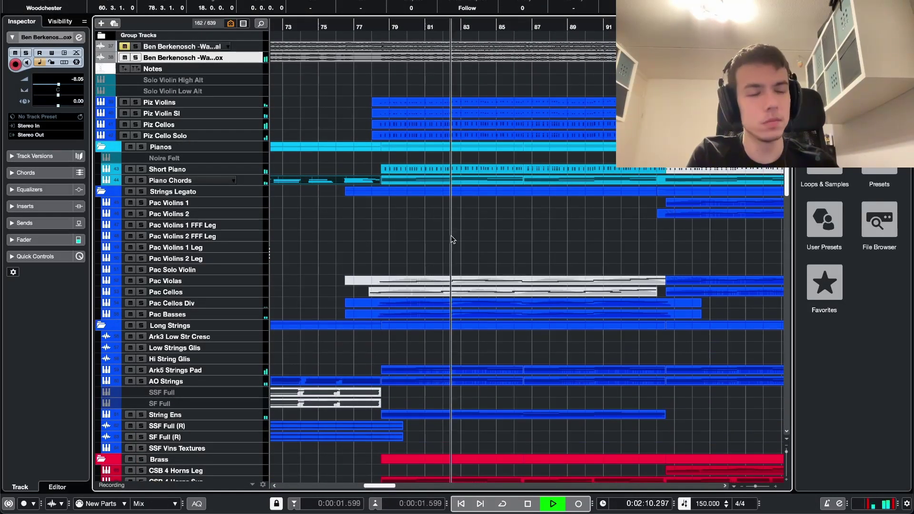
{"action": "scroll", "coordinate": [476, 239], "scroll_direction": "left", "scroll_amount": 2}
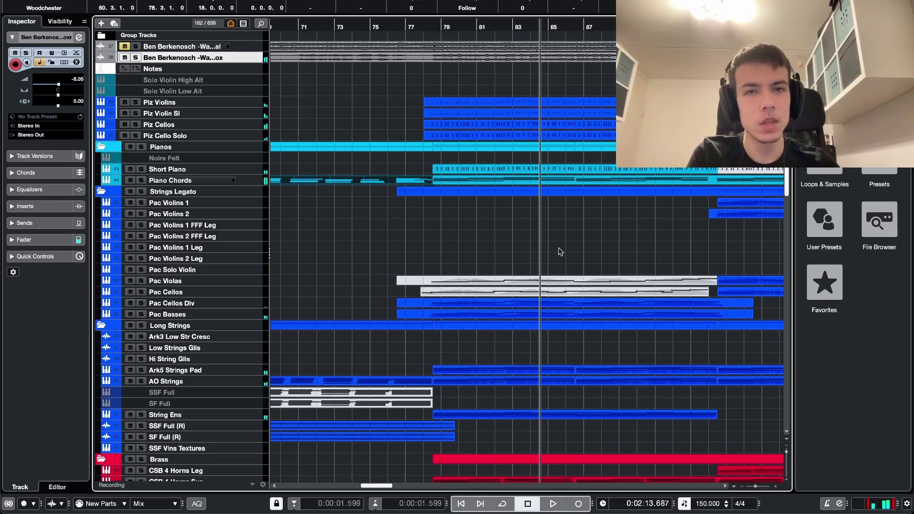
Step: Go back through the earlier sections around bar 37 and play the full mix from about bar 16 for comparison
{"action": "scroll", "coordinate": [558, 249], "scroll_direction": "left", "scroll_amount": 4}
{"action": "scroll", "coordinate": [412, 55], "scroll_direction": "up", "scroll_amount": 1}
{"action": "scroll", "coordinate": [413, 56], "scroll_direction": "left", "scroll_amount": 20}
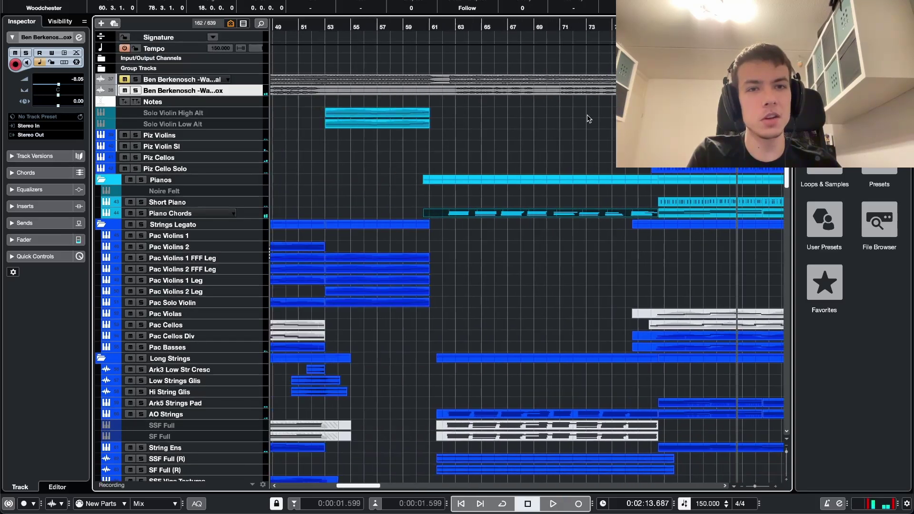
{"action": "left_click", "coordinate": [424, 27]}
{"action": "scroll", "coordinate": [543, 40], "scroll_direction": "right", "scroll_amount": 12}
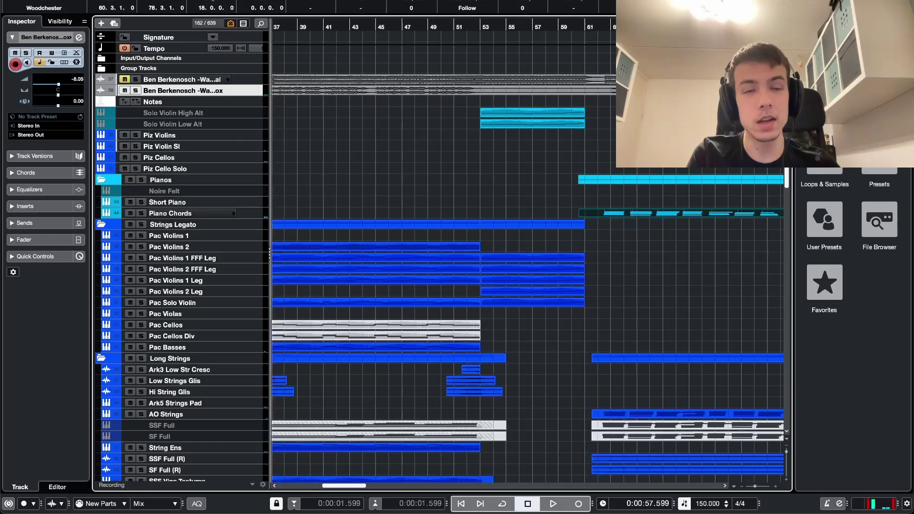
{"action": "scroll", "coordinate": [533, 184], "scroll_direction": "left", "scroll_amount": 14}
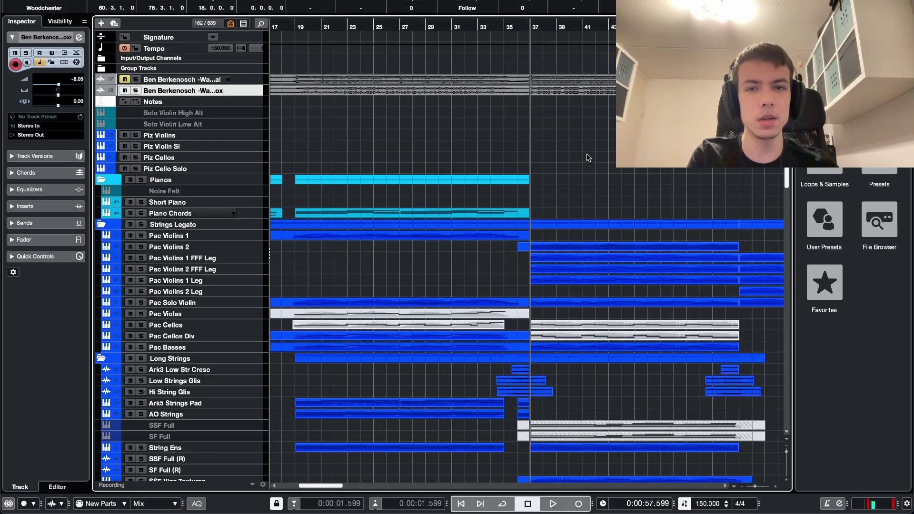
{"action": "key", "text": "space"}
{"action": "scroll", "coordinate": [476, 118], "scroll_direction": "left", "scroll_amount": 3}
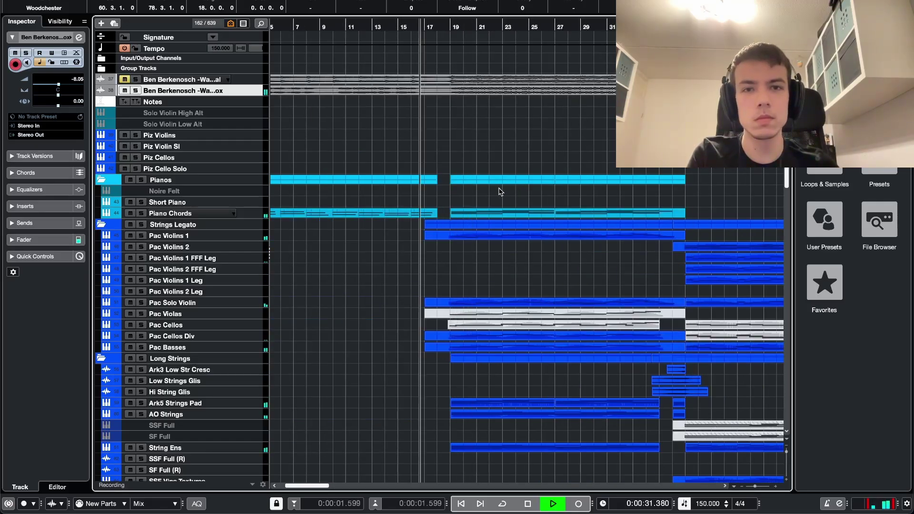
{"action": "scroll", "coordinate": [500, 192], "scroll_direction": "right", "scroll_amount": 1}
{"action": "scroll", "coordinate": [500, 195], "scroll_direction": "right", "scroll_amount": 9}
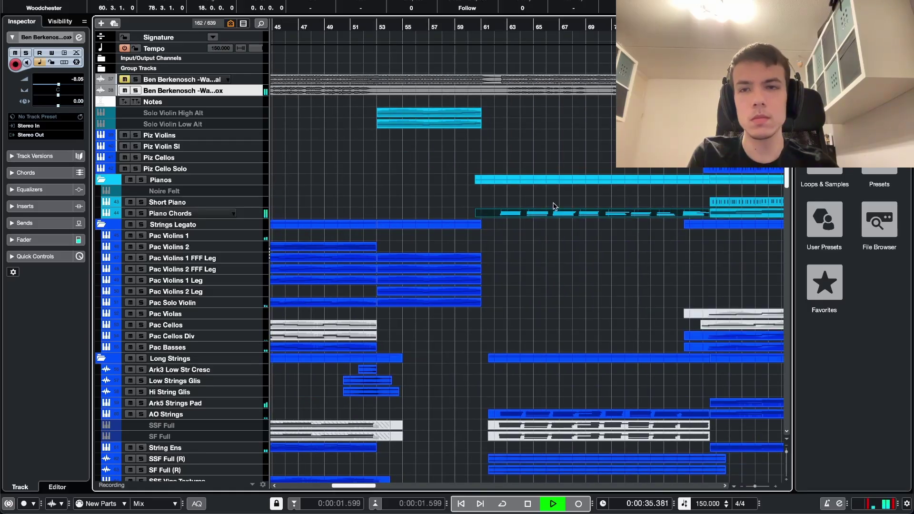
{"action": "scroll", "coordinate": [553, 206], "scroll_direction": "left", "scroll_amount": 1}
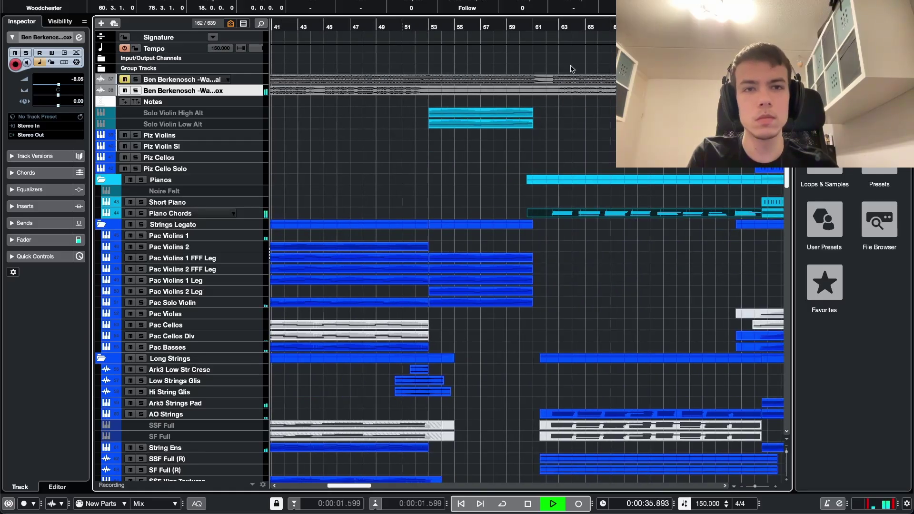
Step: Stop playback, solo both vocal stems together, play them briefly from bar 61 and stop
{"action": "left_click", "coordinate": [558, 27]}
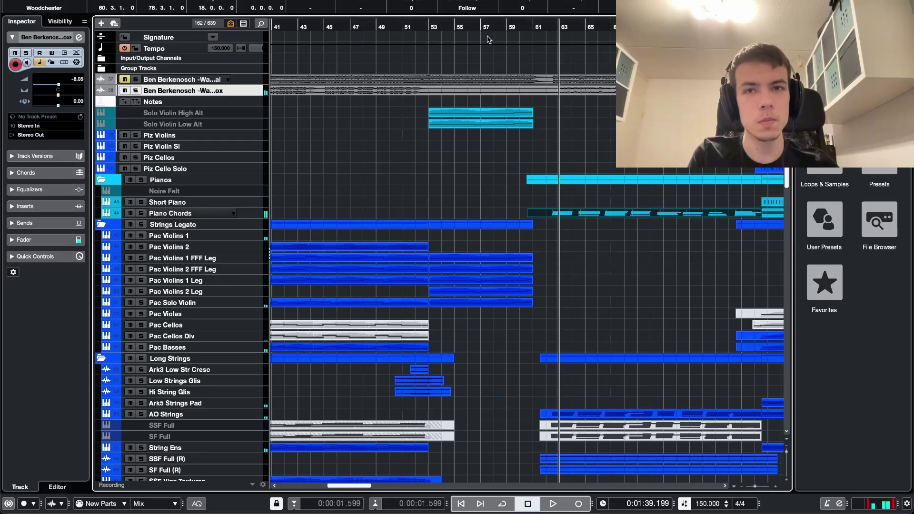
{"action": "left_click", "coordinate": [132, 71]}
{"action": "left_click_drag", "start_coordinate": [150, 80], "coordinate": [150, 91]}
{"action": "key", "text": "s"}
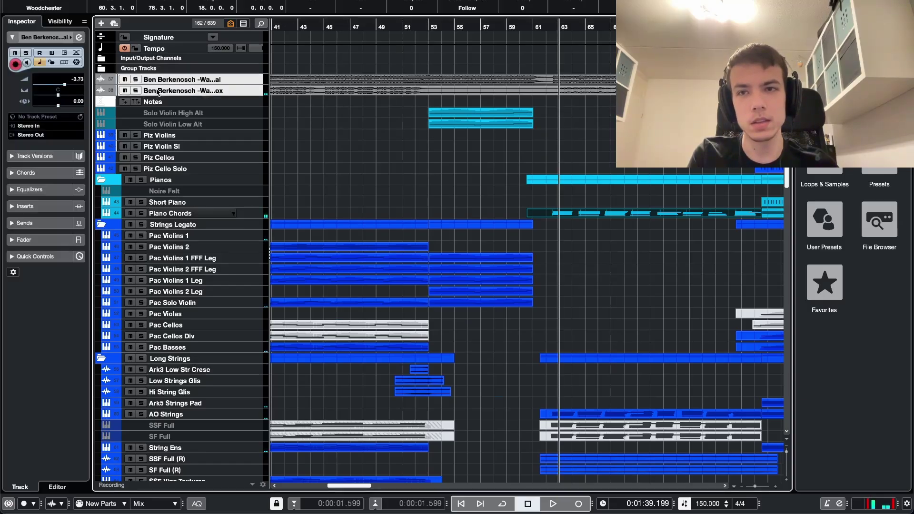
{"action": "left_click_drag", "start_coordinate": [559, 24], "coordinate": [545, 26]}
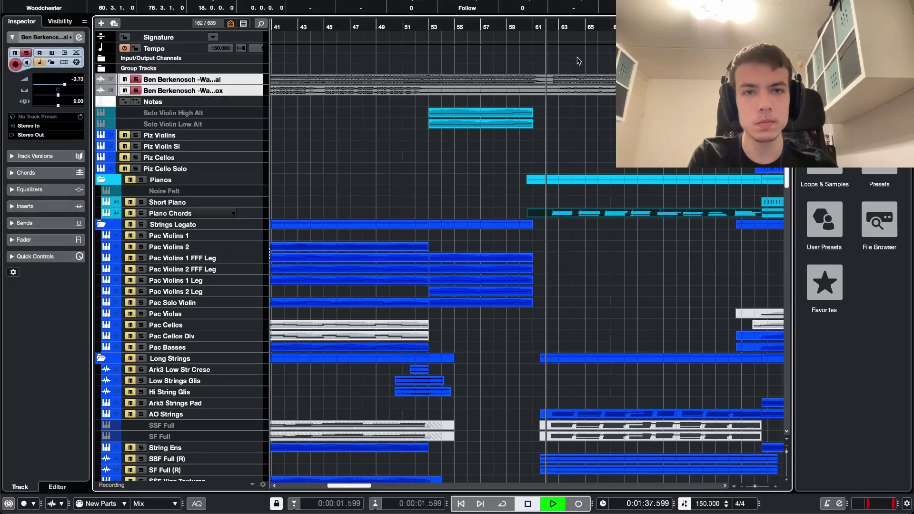
{"action": "key", "text": "space"}
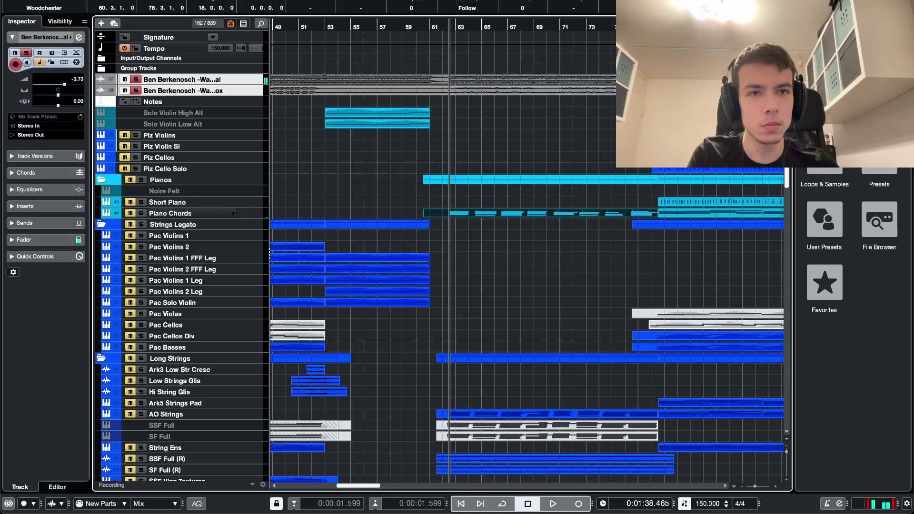
Step: Play both soloed vocal stems up to about bar 84, stop playback and clear their solo
{"action": "left_click", "coordinate": [652, 23]}
{"action": "key", "text": "space"}
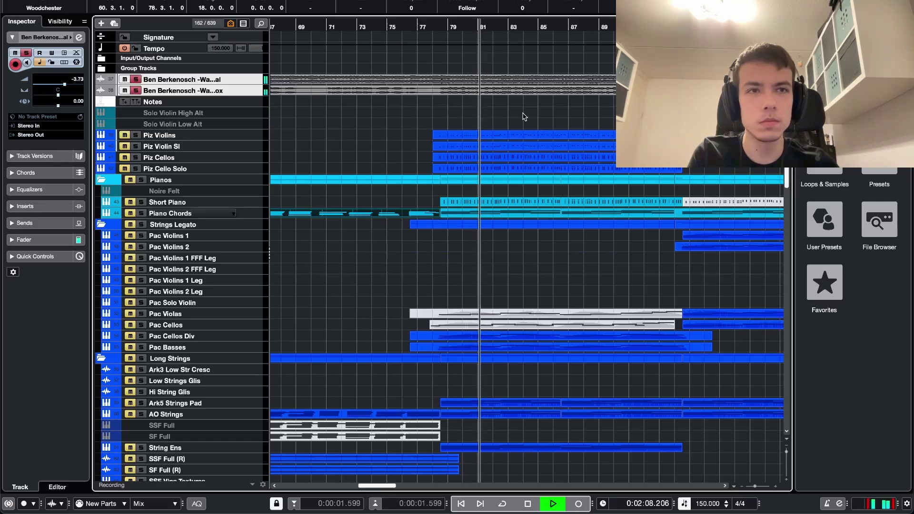
{"action": "scroll", "coordinate": [524, 117], "scroll_direction": "left", "scroll_amount": 3}
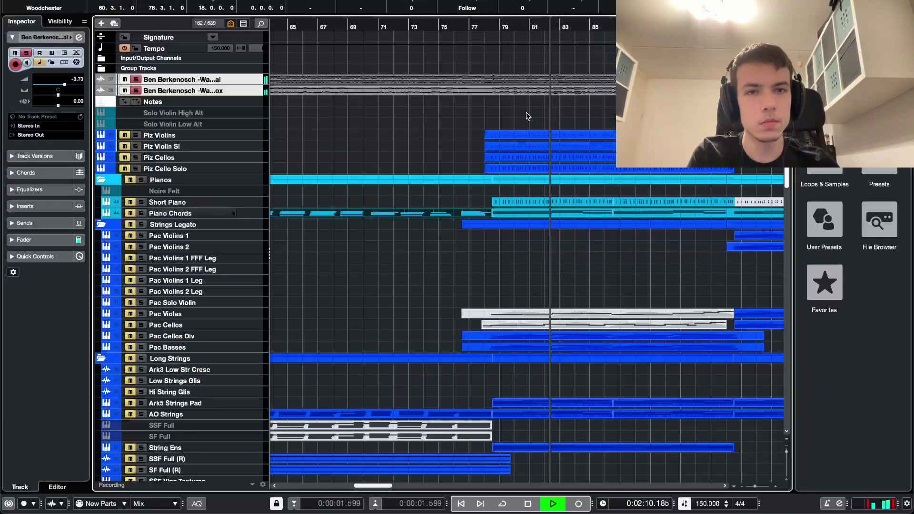
{"action": "scroll", "coordinate": [448, 100], "scroll_direction": "left", "scroll_amount": 3}
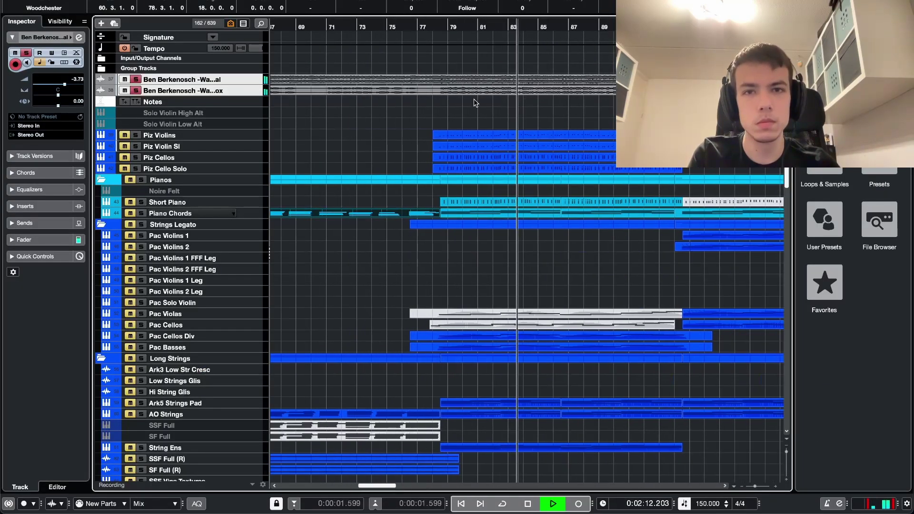
{"action": "key", "text": "space"}
{"action": "key", "text": "s"}
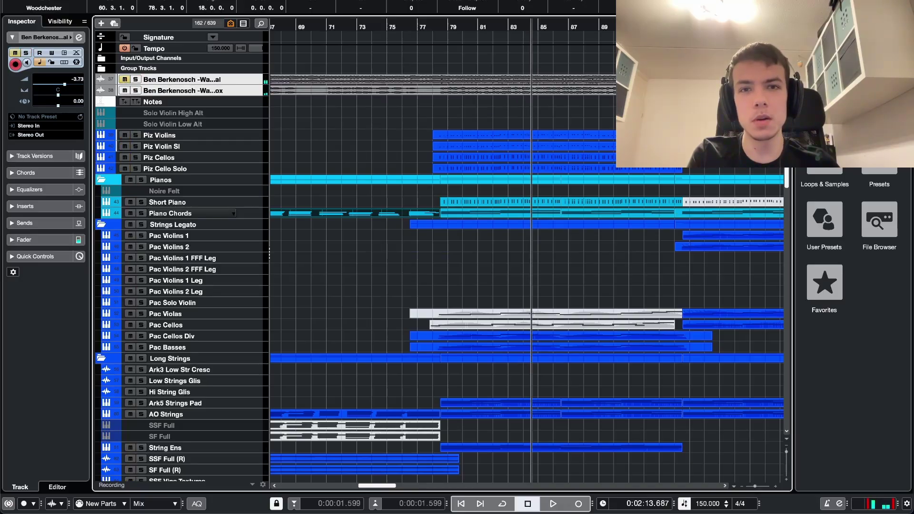
Step: Solo the four pizzicato violin and cello tracks, play them from bar 78 to about bar 80, stop and clear the solo
{"action": "scroll", "coordinate": [482, 33], "scroll_direction": "left", "scroll_amount": 3}
{"action": "left_click", "coordinate": [483, 33]}
{"action": "left_click", "coordinate": [181, 172]}
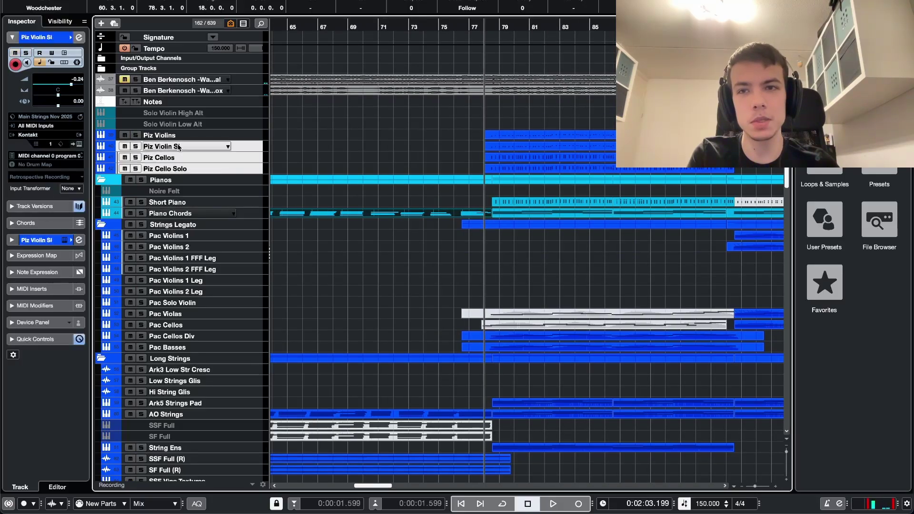
{"action": "left_click", "coordinate": [183, 137], "text": "shift"}
{"action": "key", "text": "ctrl+alt+e"}
{"action": "key", "text": "ctrl+alt+e"}
{"action": "scroll", "coordinate": [500, 114], "scroll_direction": "down", "scroll_amount": 1}
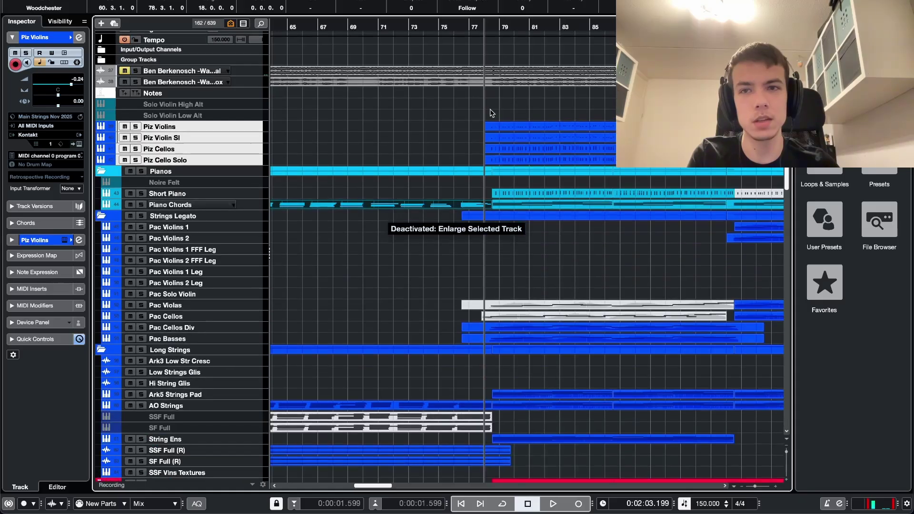
{"action": "key", "text": "s"}
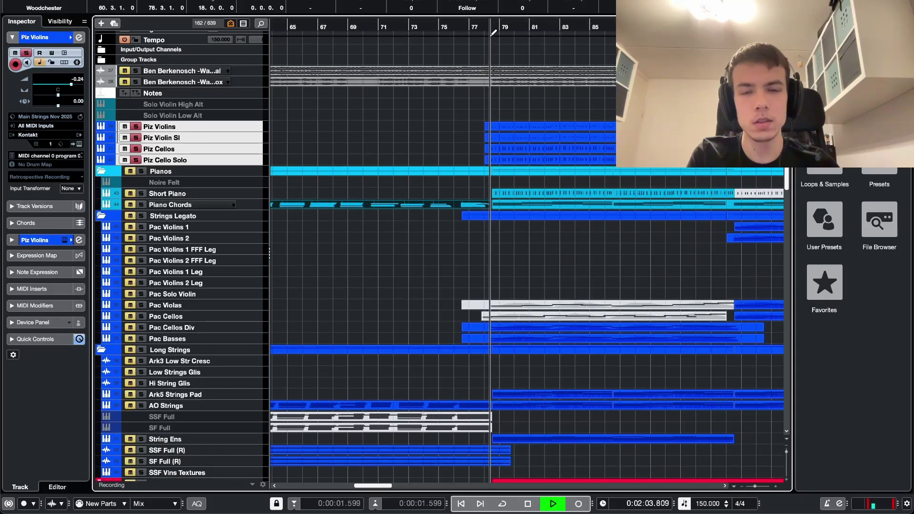
{"action": "scroll", "coordinate": [489, 129], "scroll_direction": "down", "scroll_amount": 3}
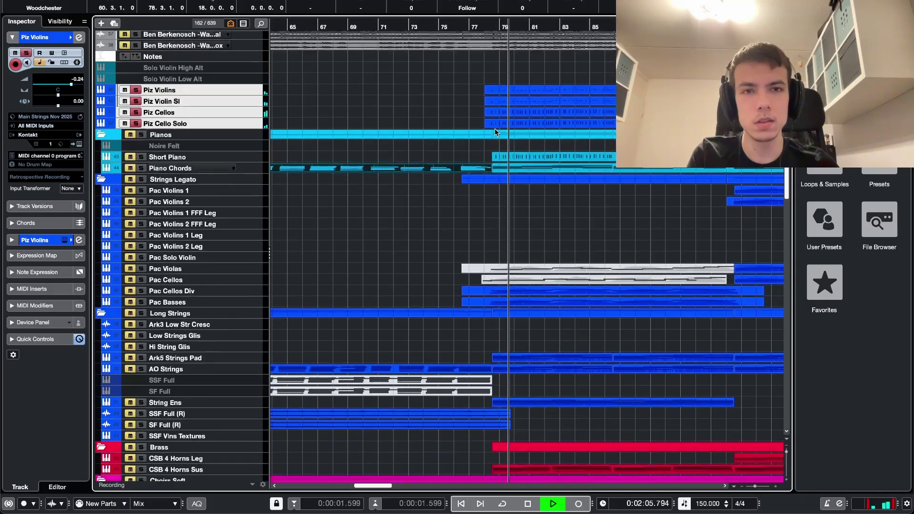
{"action": "scroll", "coordinate": [471, 102], "scroll_direction": "right", "scroll_amount": 3}
{"action": "scroll", "coordinate": [467, 99], "scroll_direction": "up", "scroll_amount": 2}
{"action": "key", "text": "space"}
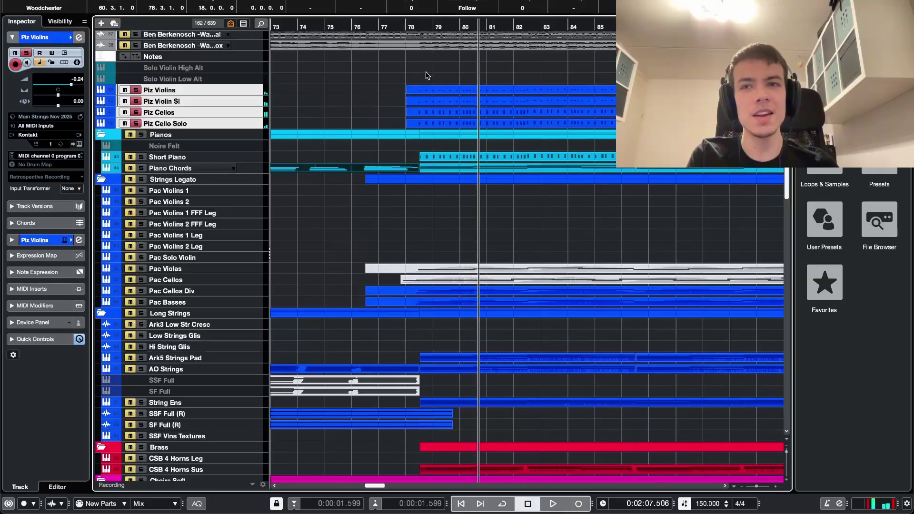
{"action": "key", "text": "s"}
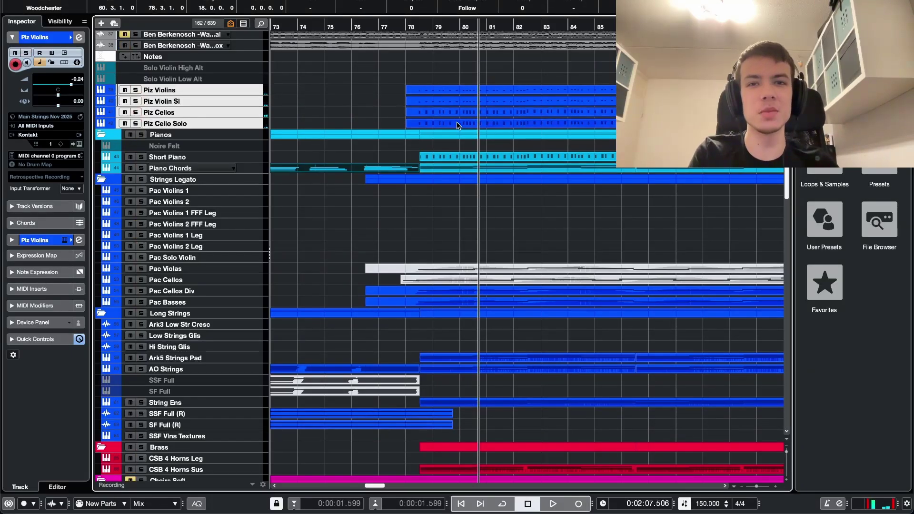
Step: Solo the Synth Pluck thing (D) track and play it from about bar 86 to bar 91, lowering the system volume before stopping
{"action": "scroll", "coordinate": [457, 126], "scroll_direction": "down", "scroll_amount": 12}
{"action": "left_click", "coordinate": [198, 430]}
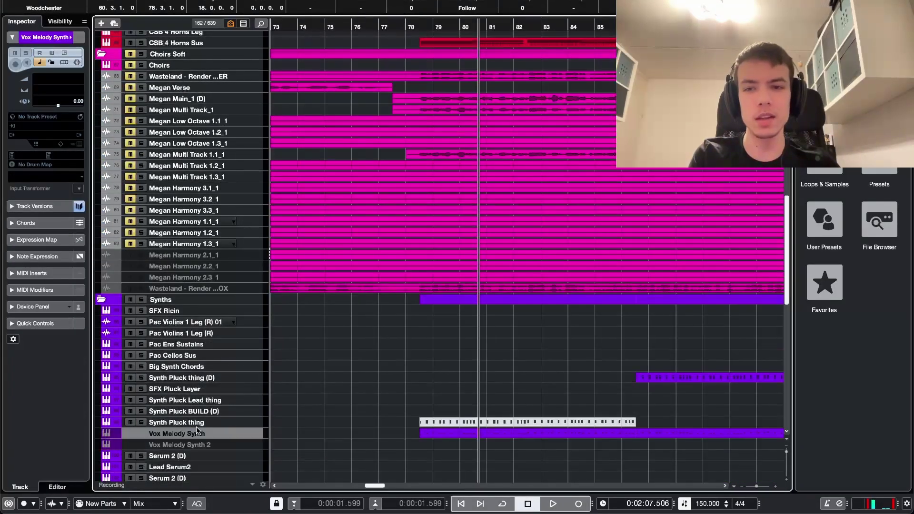
{"action": "scroll", "coordinate": [373, 352], "scroll_direction": "down", "scroll_amount": 1}
{"action": "scroll", "coordinate": [374, 342], "scroll_direction": "down", "scroll_amount": 1}
{"action": "left_click", "coordinate": [189, 369]}
{"action": "key", "text": "s"}
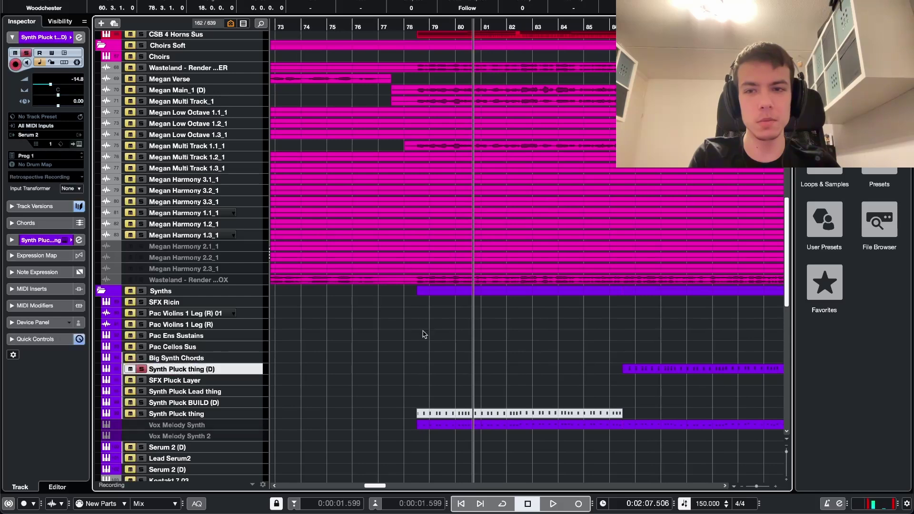
{"action": "scroll", "coordinate": [446, 321], "scroll_direction": "down", "scroll_amount": 4}
{"action": "scroll", "coordinate": [551, 152], "scroll_direction": "right", "scroll_amount": 2}
{"action": "left_click", "coordinate": [525, 26]}
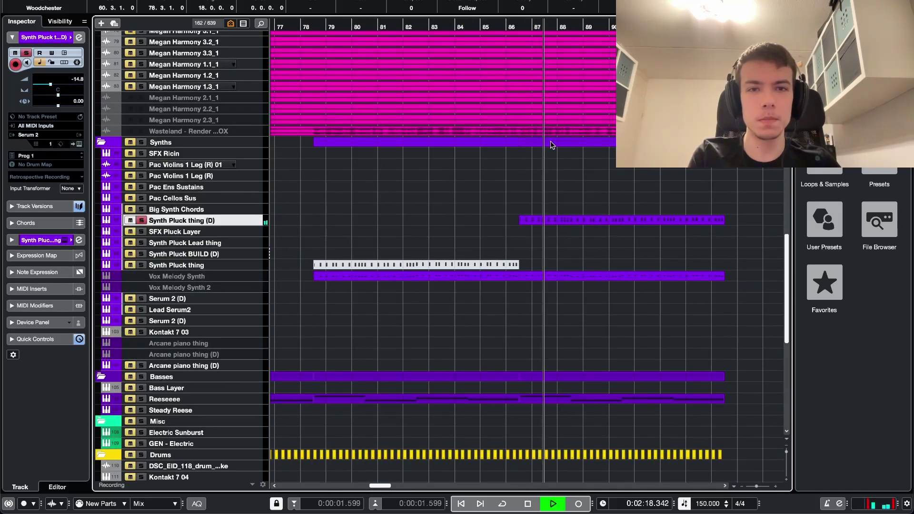
{"action": "key", "text": "g"}
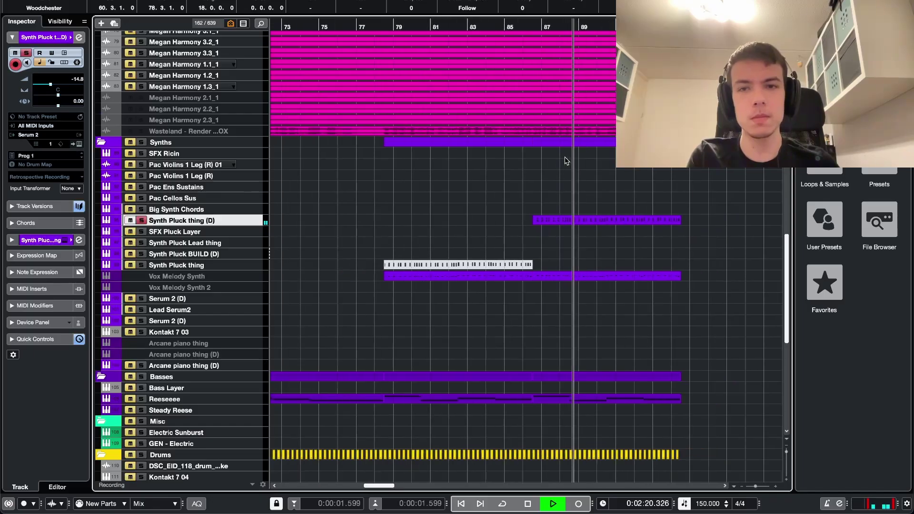
{"action": "key", "text": "XF86AudioLowerVolume"}
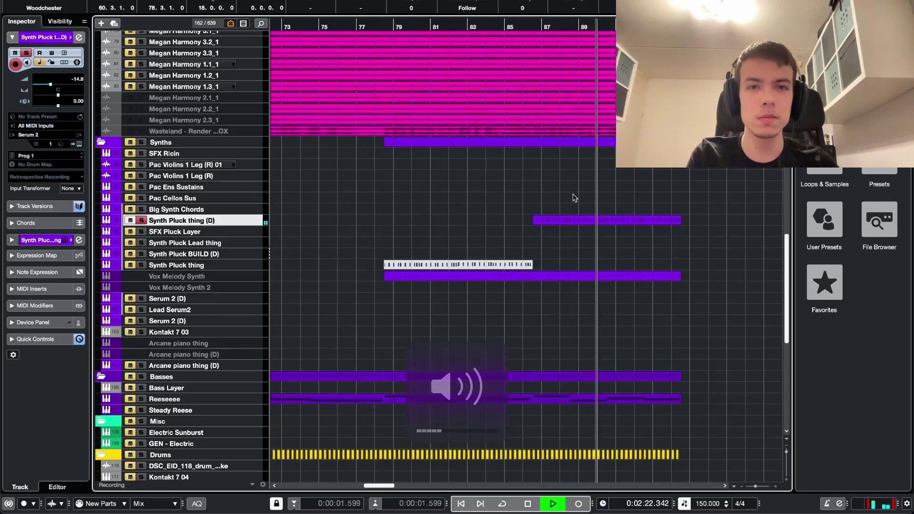
{"action": "key", "text": "space"}
Step: Set the playhead back near bar 79 and add the four pizzicato string tracks to the soloed synth pluck
{"action": "scroll", "coordinate": [634, 206], "scroll_direction": "up", "scroll_amount": 2}
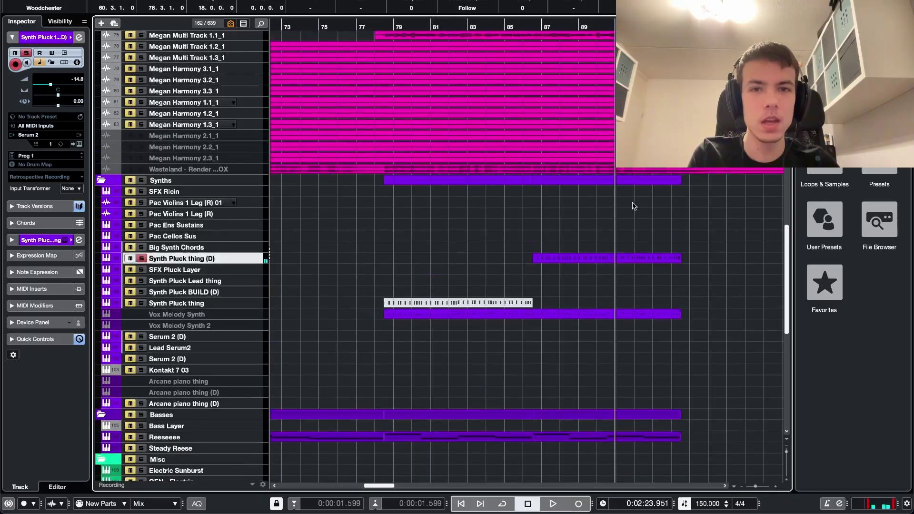
{"action": "scroll", "coordinate": [622, 258], "scroll_direction": "up", "scroll_amount": 15}
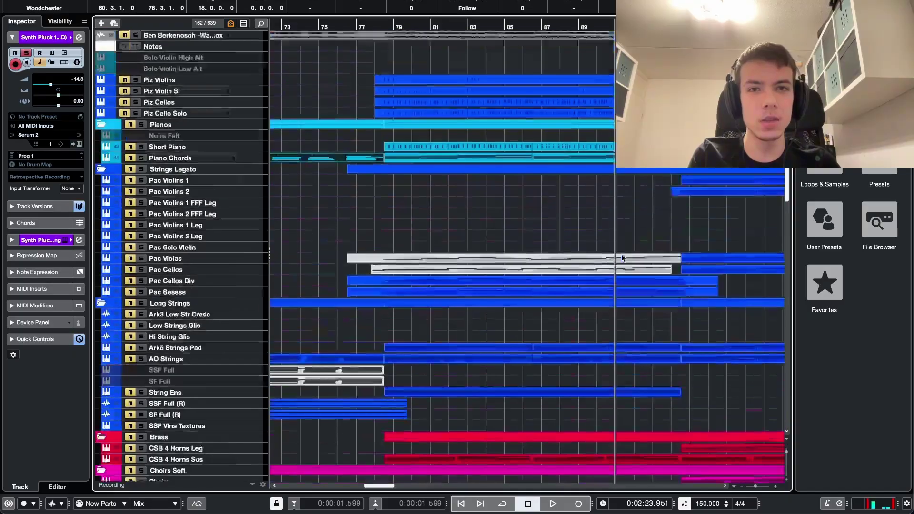
{"action": "left_click", "coordinate": [393, 27]}
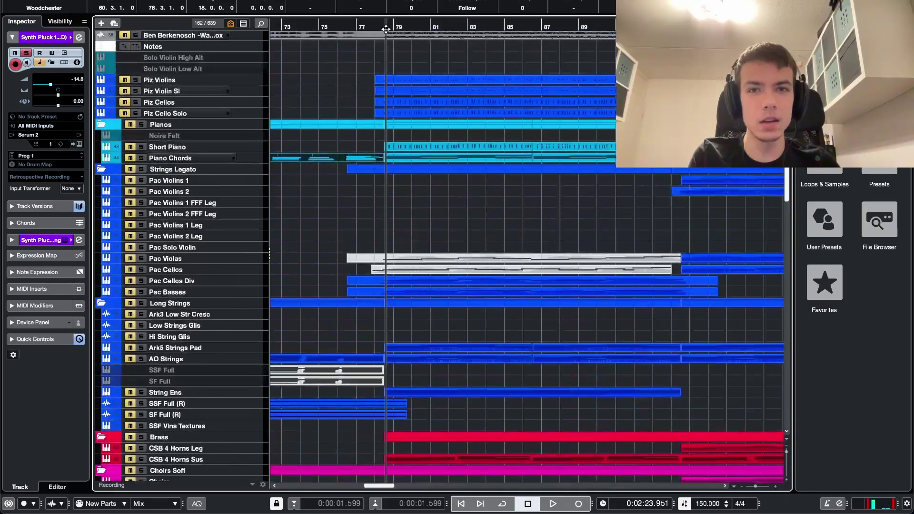
{"action": "left_click", "coordinate": [136, 81]}
{"action": "left_click", "coordinate": [164, 80]}
{"action": "left_click", "coordinate": [167, 102]}
{"action": "left_click", "coordinate": [170, 114]}
{"action": "left_click", "coordinate": [170, 91], "text": "shift"}
{"action": "key", "text": "s"}
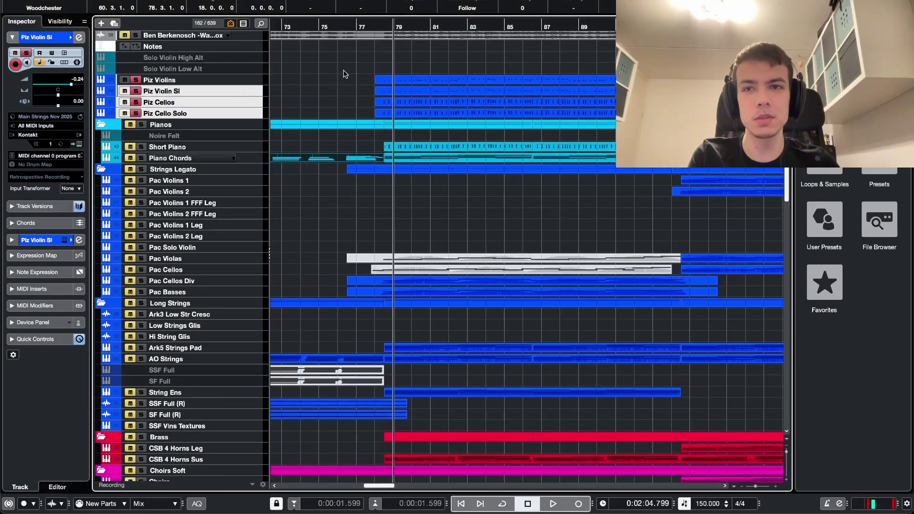
Step: Play the soloed pizzicato strings and synth pluck together from about bar 87 while looking through the tracks, and stop playback
{"action": "left_click", "coordinate": [535, 24]}
{"action": "scroll", "coordinate": [578, 136], "scroll_direction": "down", "scroll_amount": 6}
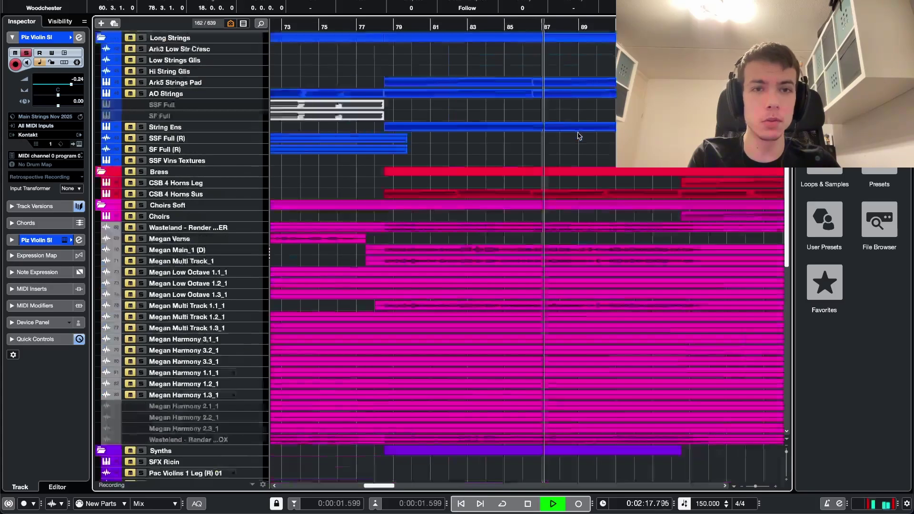
{"action": "scroll", "coordinate": [578, 137], "scroll_direction": "up", "scroll_amount": 4}
{"action": "scroll", "coordinate": [578, 136], "scroll_direction": "up", "scroll_amount": 4}
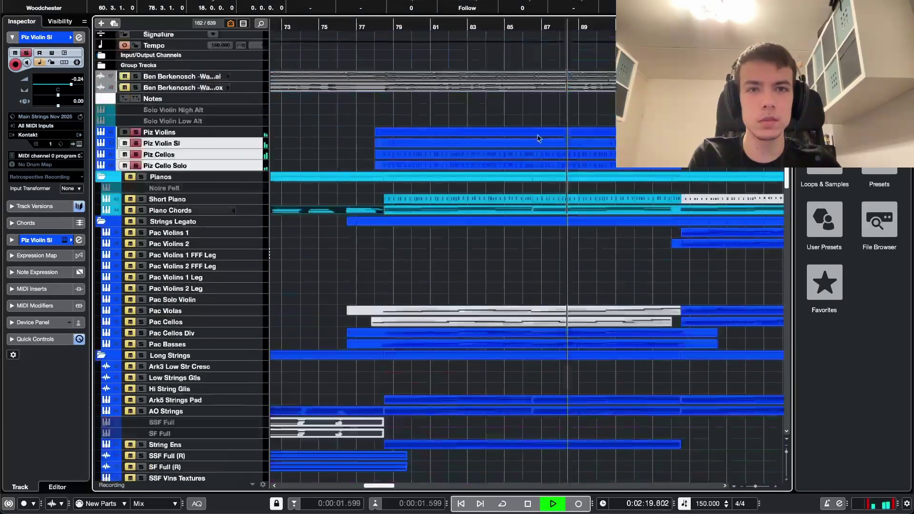
{"action": "key", "text": "space"}
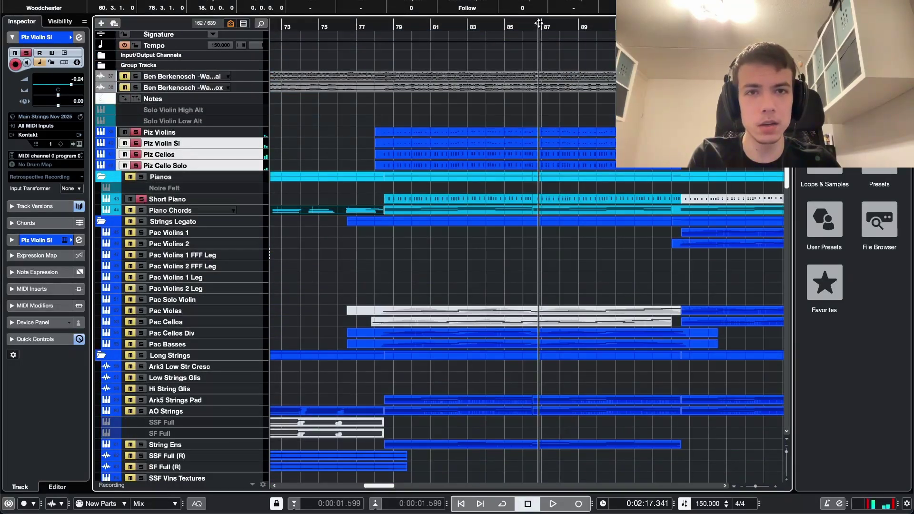
Step: Add Short Piano to the solo, play the combined plucked layers from about bar 87, stop playback and clear all solos
{"action": "key", "text": "space"}
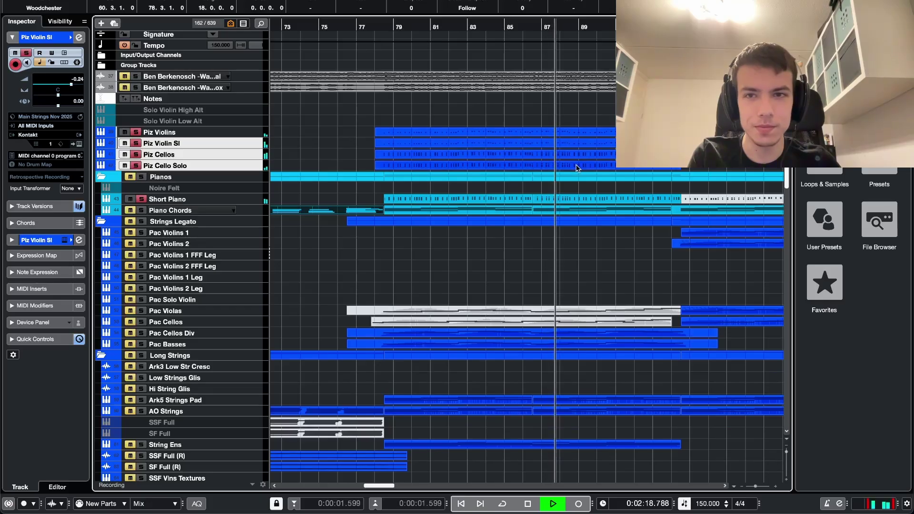
{"action": "scroll", "coordinate": [573, 153], "scroll_direction": "down", "scroll_amount": 10}
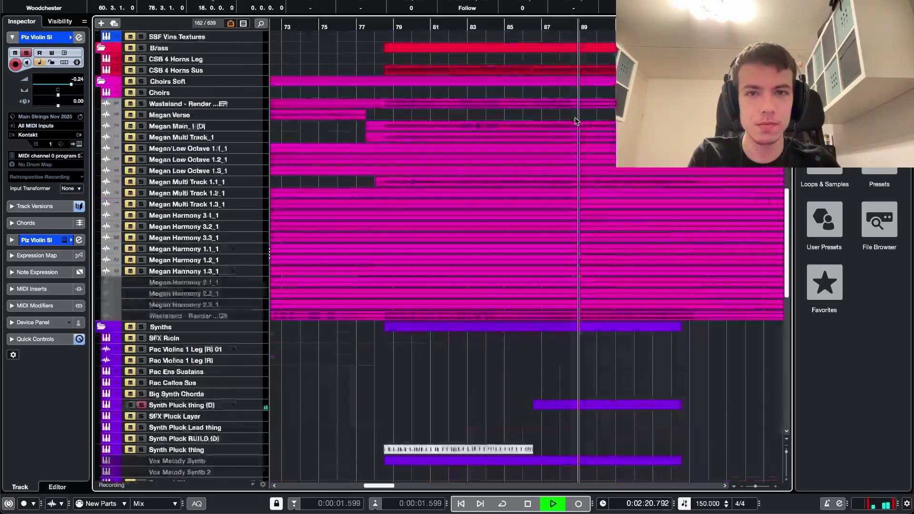
{"action": "scroll", "coordinate": [575, 122], "scroll_direction": "up", "scroll_amount": 10}
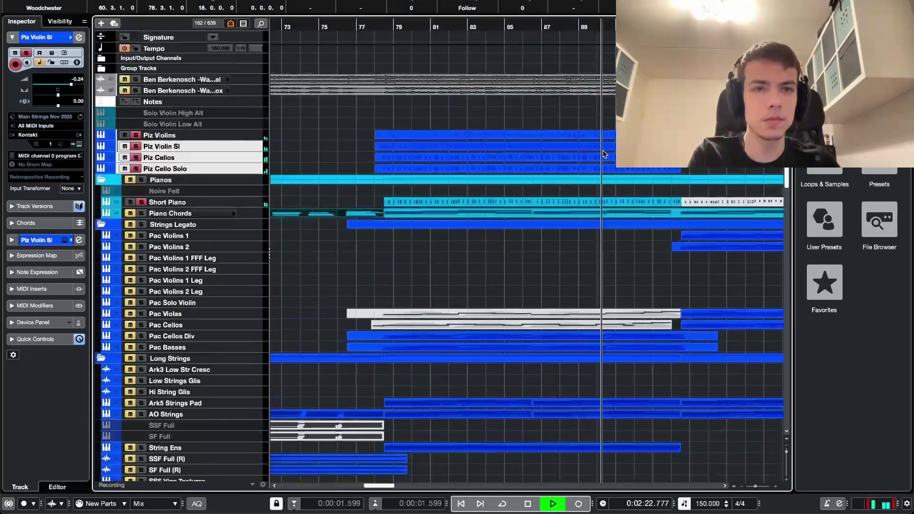
{"action": "key", "text": "space"}
{"action": "left_click", "coordinate": [305, 1]}
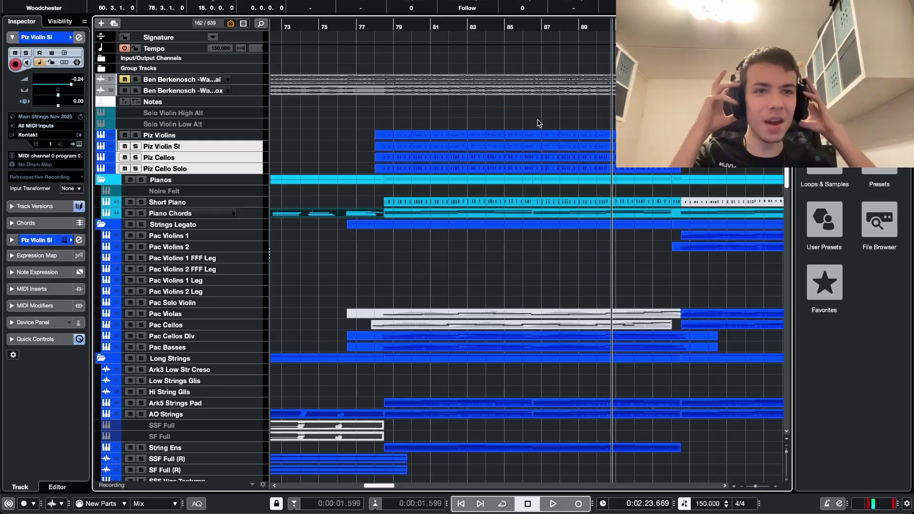
Step: Place the playhead at the pizzicato entry in bar 78, move it back to mid-bar 77, clear the selection and examine the surrounding string and piano parts
{"action": "left_click", "coordinate": [379, 29]}
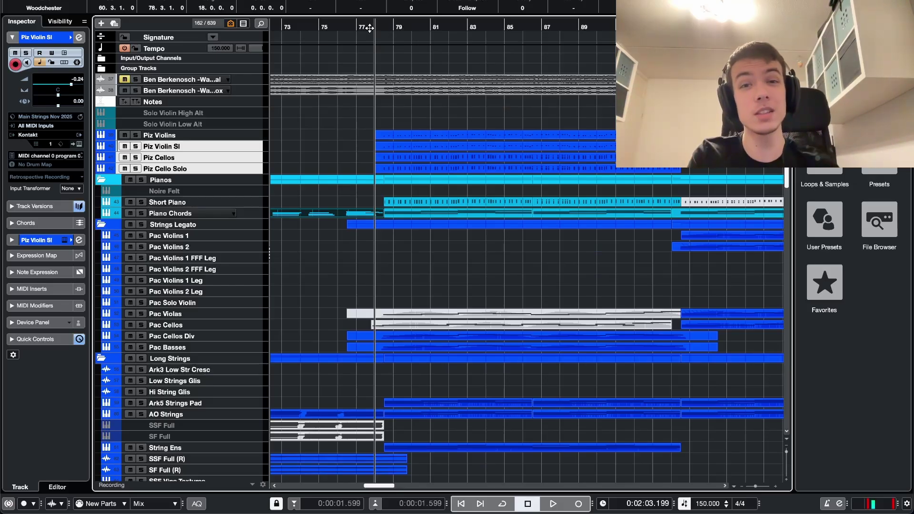
{"action": "scroll", "coordinate": [433, 187], "scroll_direction": "up", "scroll_amount": 3}
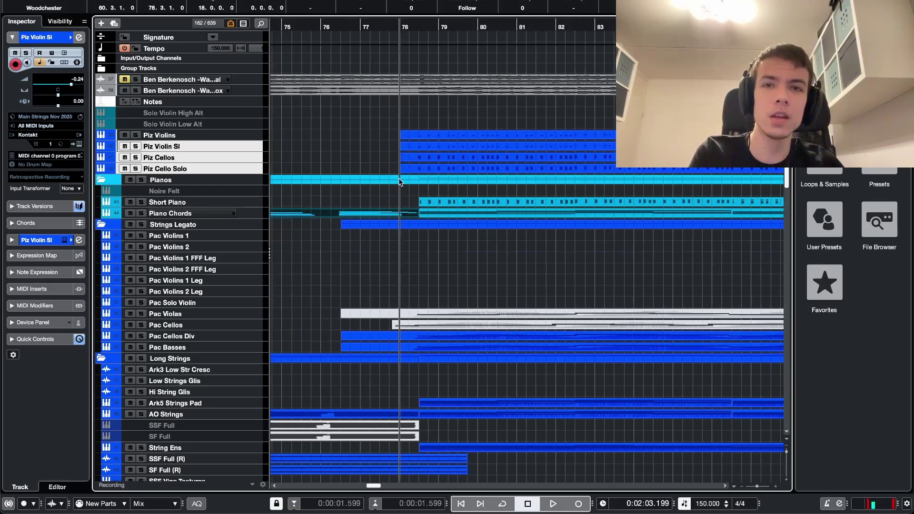
{"action": "left_click", "coordinate": [380, 26]}
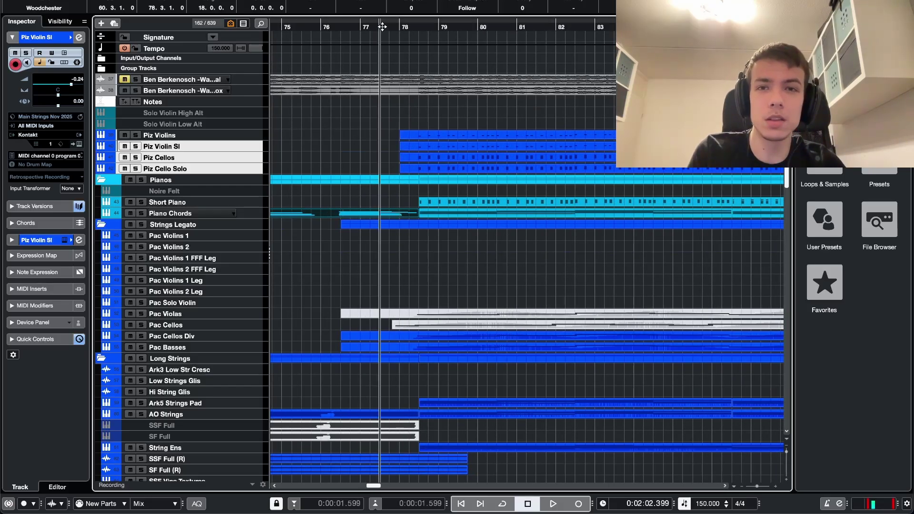
{"action": "left_click", "coordinate": [333, 38]}
{"action": "scroll", "coordinate": [382, 110], "scroll_direction": "down", "scroll_amount": 2}
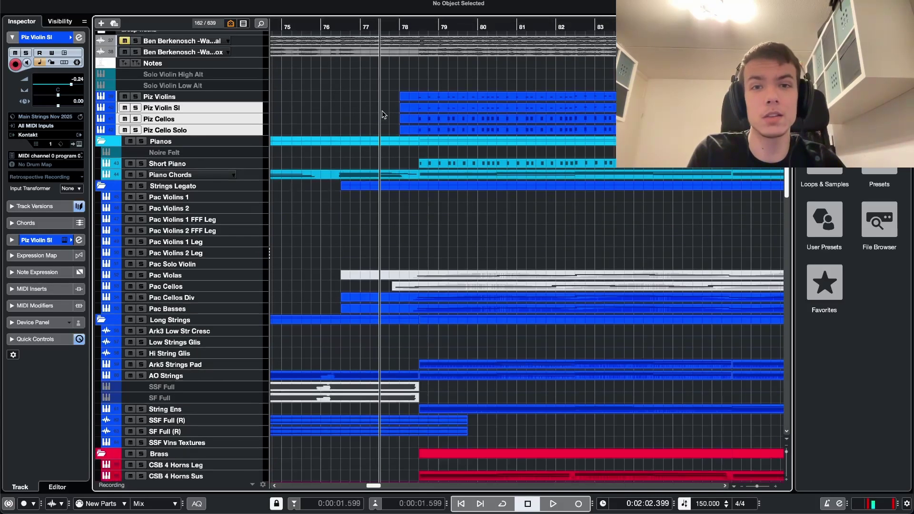
{"action": "scroll", "coordinate": [380, 113], "scroll_direction": "down", "scroll_amount": 5}
{"action": "scroll", "coordinate": [379, 113], "scroll_direction": "up", "scroll_amount": 3}
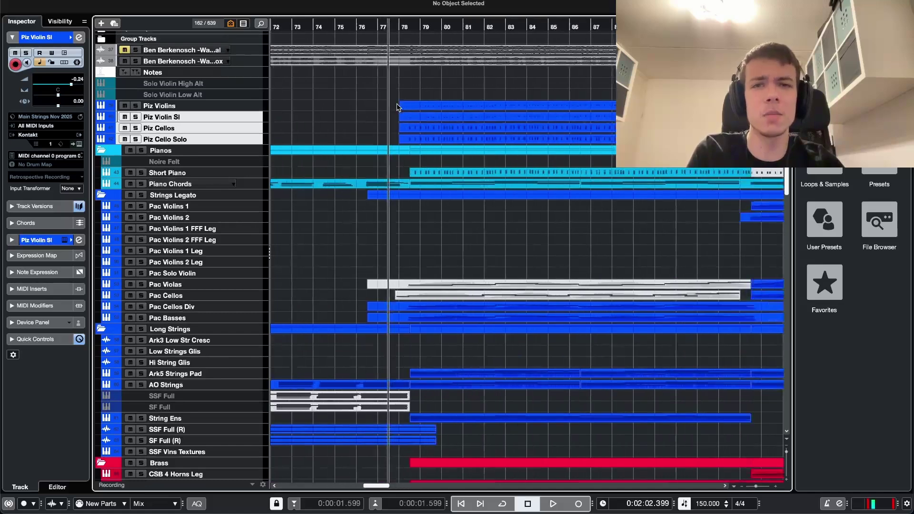
{"action": "scroll", "coordinate": [383, 77], "scroll_direction": "up", "scroll_amount": 2}
{"action": "scroll", "coordinate": [390, 41], "scroll_direction": "up", "scroll_amount": 2}
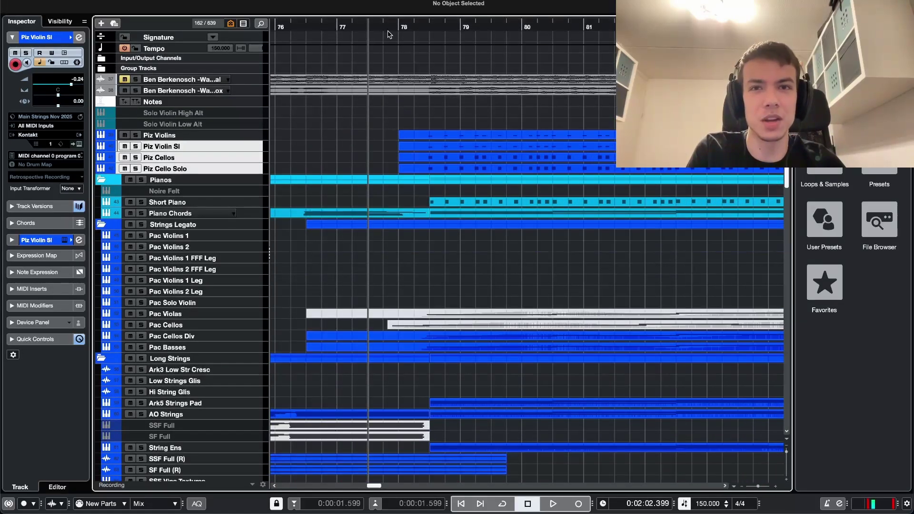
Step: Move the playhead between bar 77 and just after the start of bar 78 to point out the lead-in to the pizzicato parts
{"action": "left_click", "coordinate": [378, 27]}
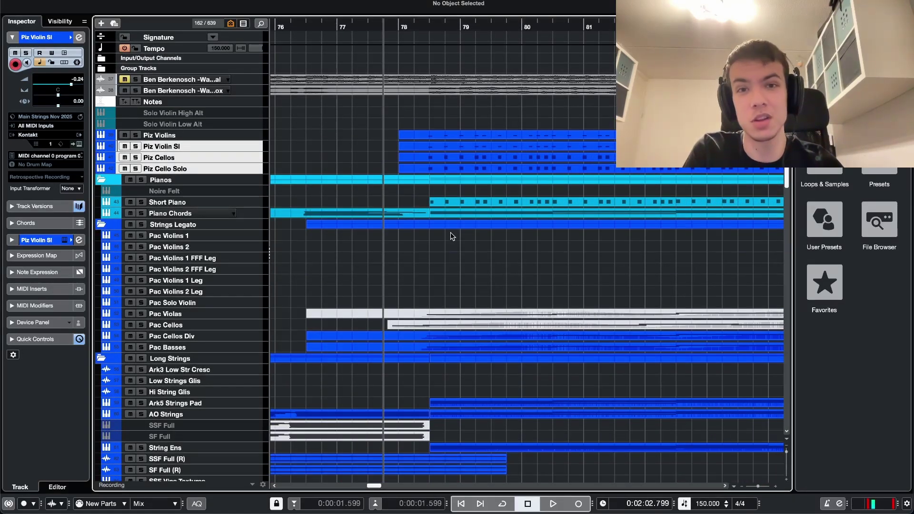
{"action": "left_click", "coordinate": [354, 29]}
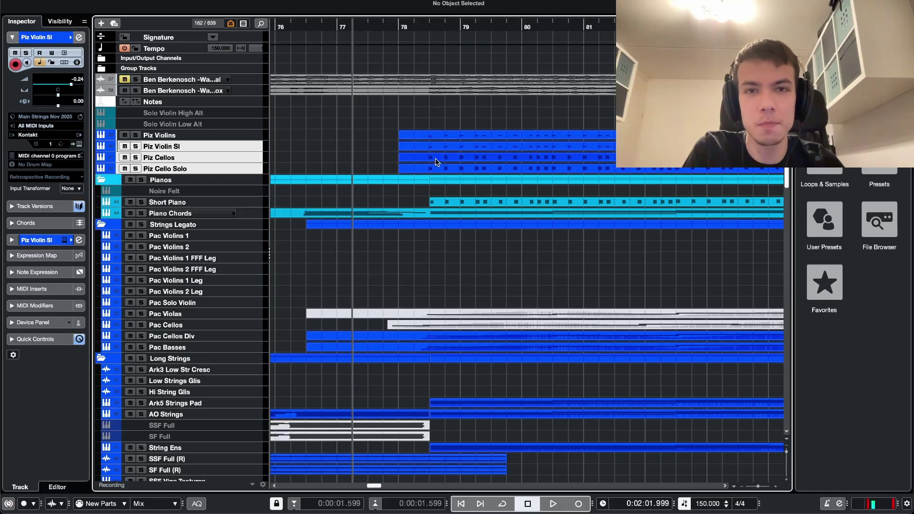
{"action": "left_click", "coordinate": [414, 23]}
{"action": "scroll", "coordinate": [442, 114], "scroll_direction": "down", "scroll_amount": 2}
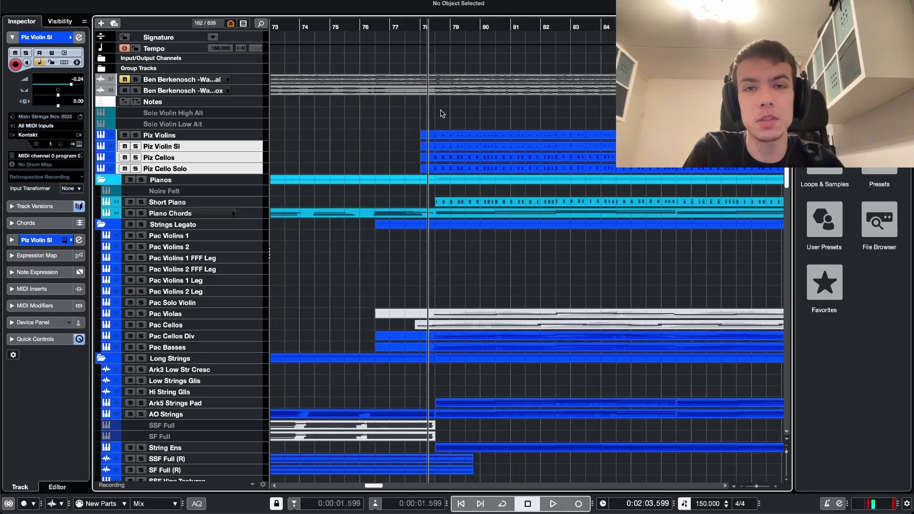
Step: Play the full arrangement from mid-bar 78 to about bar 86, raise the system volume, follow the string and brass tracks, and stop playback
{"action": "scroll", "coordinate": [442, 113], "scroll_direction": "down", "scroll_amount": 3}
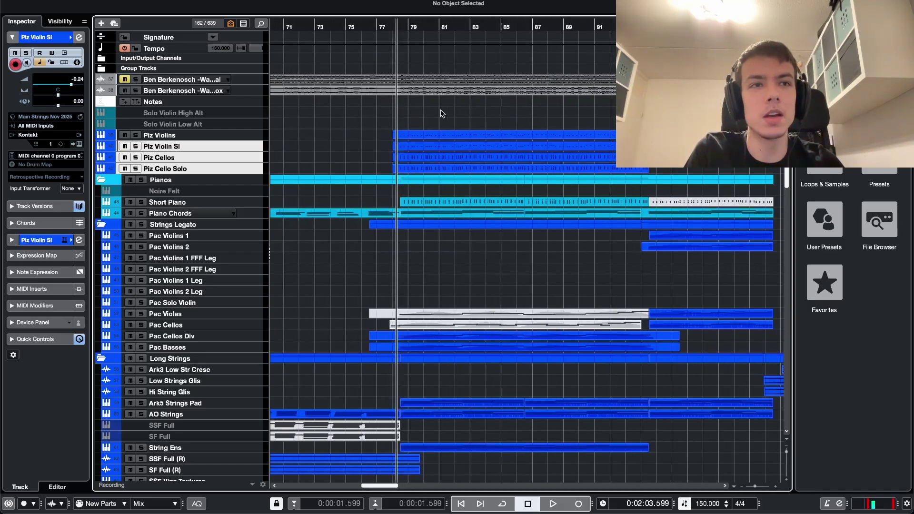
{"action": "scroll", "coordinate": [442, 113], "scroll_direction": "up", "scroll_amount": 3}
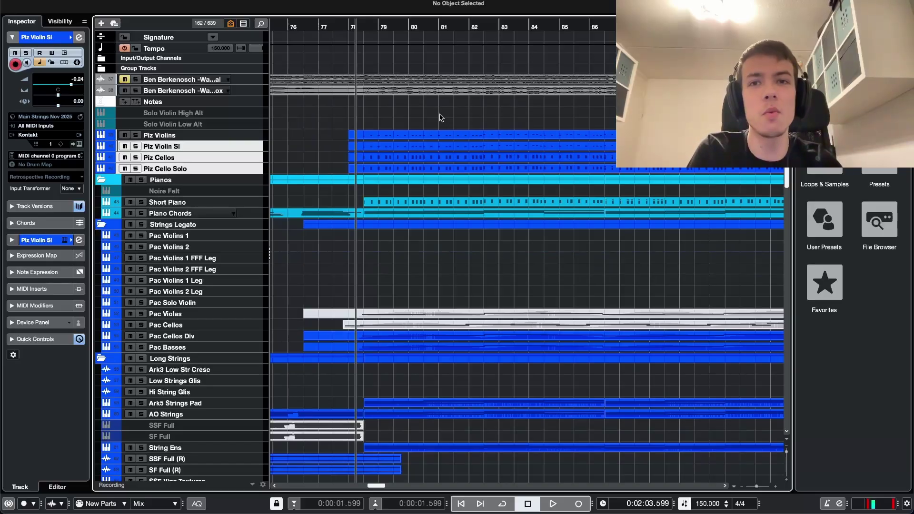
{"action": "left_click", "coordinate": [364, 28]}
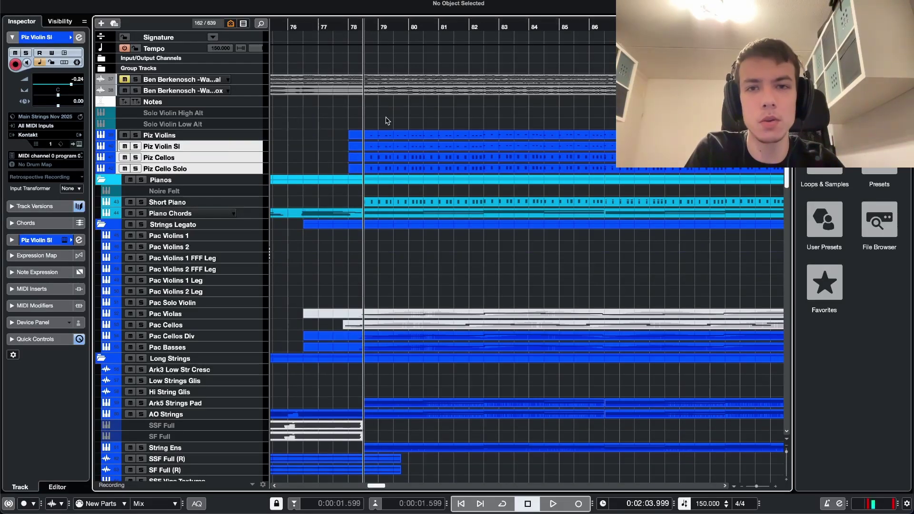
{"action": "scroll", "coordinate": [387, 124], "scroll_direction": "up", "scroll_amount": 1}
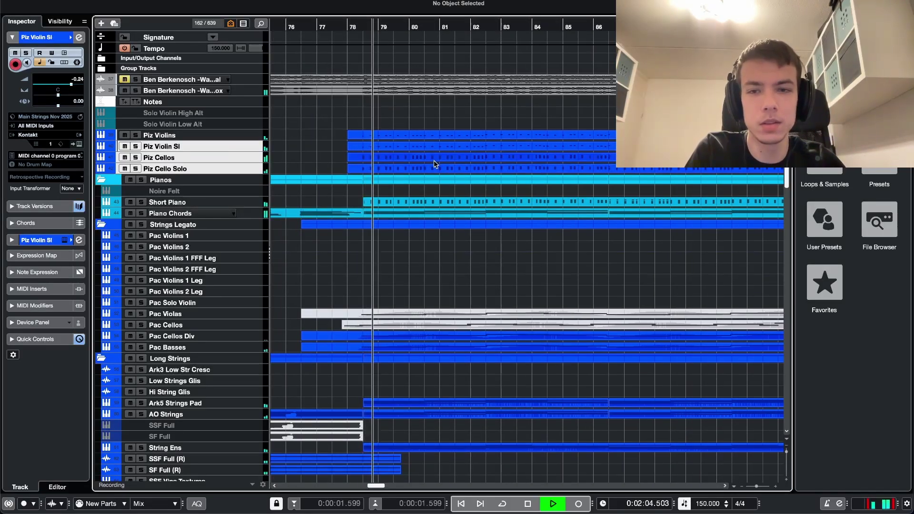
{"action": "key", "text": "XF86AudioRaiseVolume"}
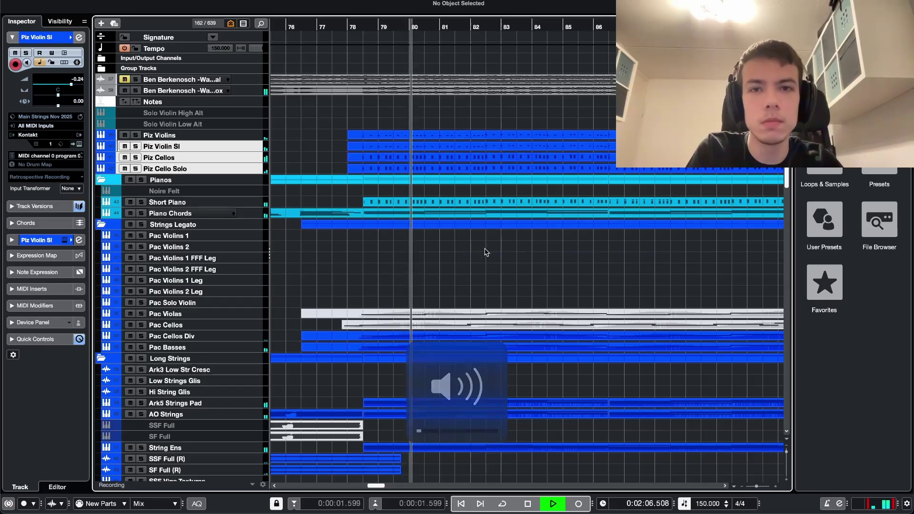
{"action": "scroll", "coordinate": [490, 258], "scroll_direction": "up", "scroll_amount": 1}
{"action": "scroll", "coordinate": [490, 257], "scroll_direction": "down", "scroll_amount": 3}
{"action": "scroll", "coordinate": [490, 257], "scroll_direction": "right", "scroll_amount": 2}
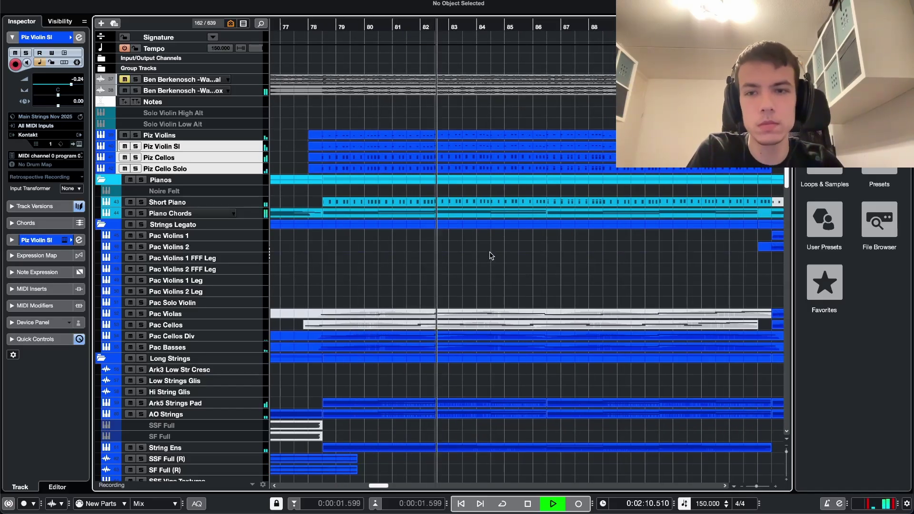
{"action": "scroll", "coordinate": [507, 258], "scroll_direction": "down", "scroll_amount": 6}
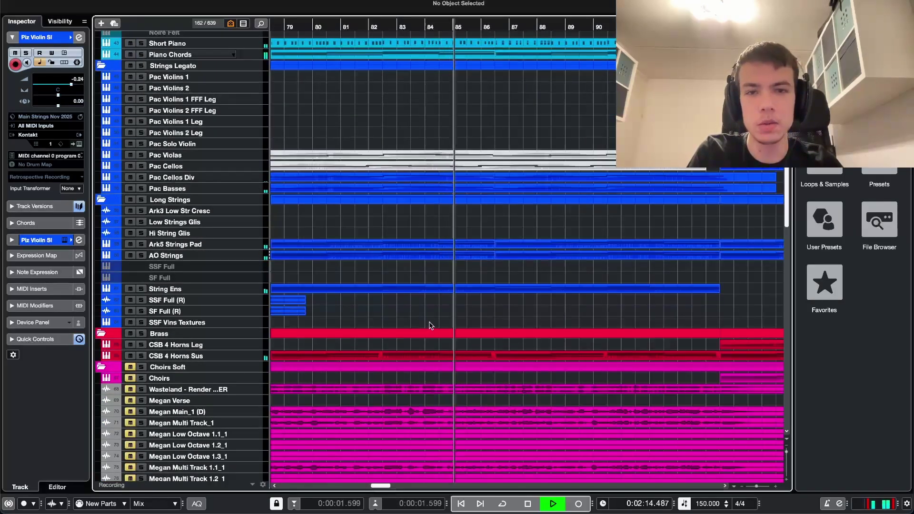
{"action": "scroll", "coordinate": [430, 327], "scroll_direction": "down", "scroll_amount": 2}
{"action": "scroll", "coordinate": [451, 196], "scroll_direction": "left", "scroll_amount": 4}
{"action": "key", "text": "space"}
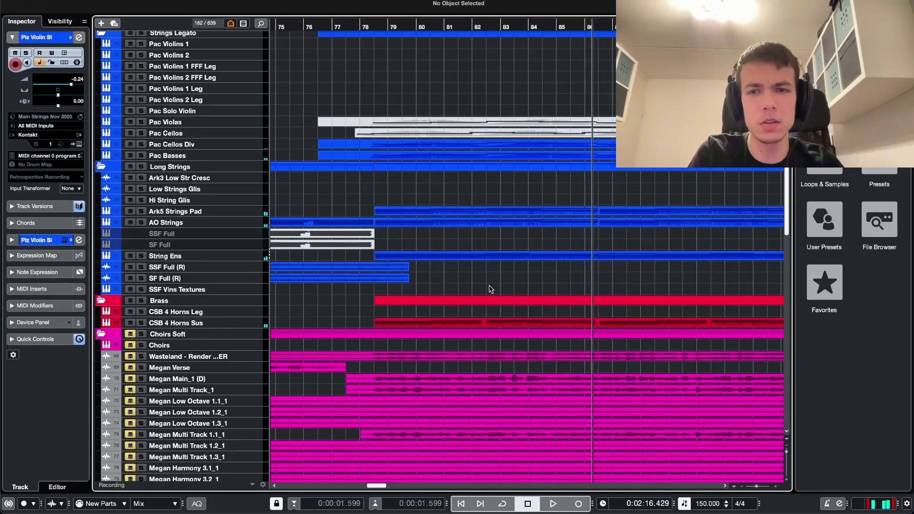
Step: Look through the synth, bass, drum, transition and atmosphere tracks around bars 69 to 91, and return to the string tracks
{"action": "scroll", "coordinate": [581, 270], "scroll_direction": "down", "scroll_amount": 13}
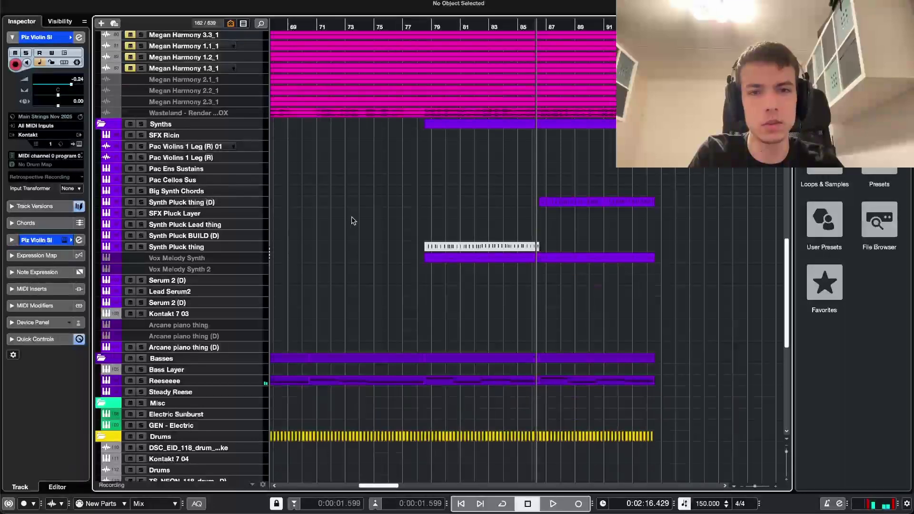
{"action": "scroll", "coordinate": [629, 236], "scroll_direction": "up", "scroll_amount": 1}
{"action": "scroll", "coordinate": [614, 236], "scroll_direction": "down", "scroll_amount": 7}
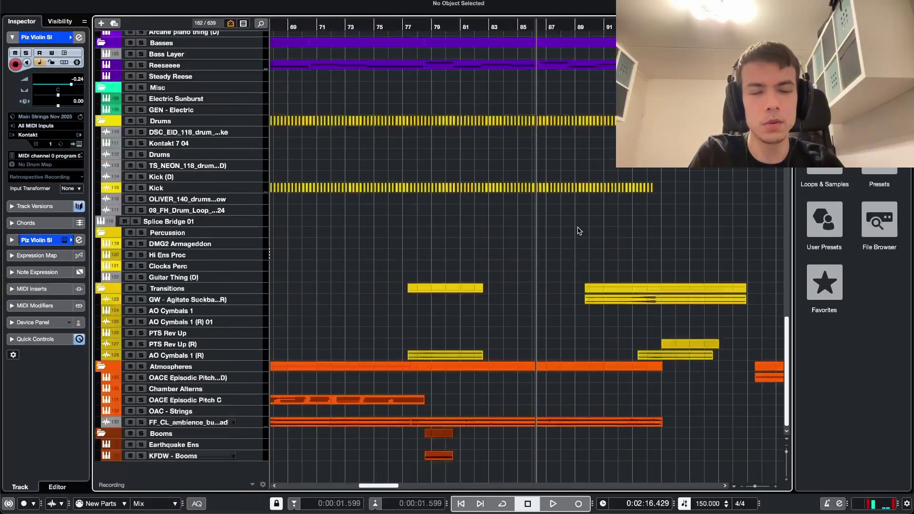
{"action": "scroll", "coordinate": [615, 230], "scroll_direction": "up", "scroll_amount": 20}
{"action": "scroll", "coordinate": [616, 230], "scroll_direction": "down", "scroll_amount": 11}
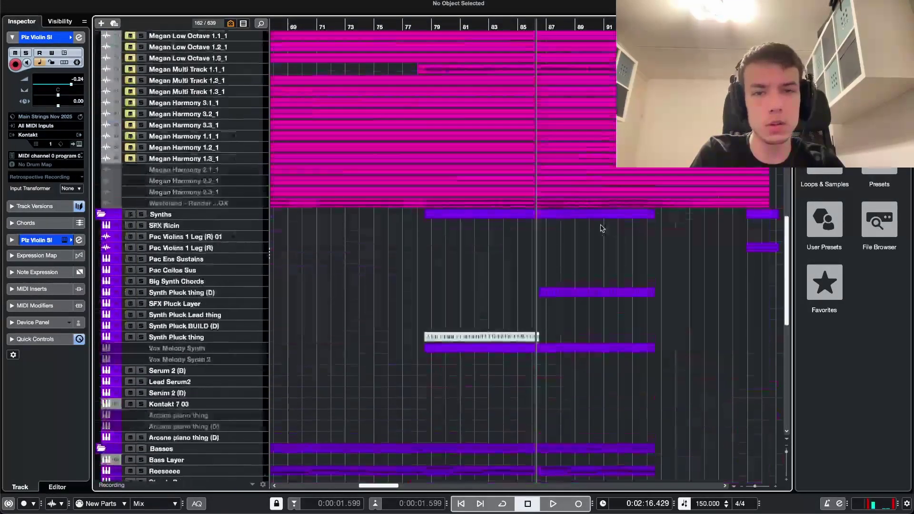
{"action": "scroll", "coordinate": [590, 224], "scroll_direction": "up", "scroll_amount": 4}
{"action": "scroll", "coordinate": [498, 187], "scroll_direction": "up", "scroll_amount": 6}
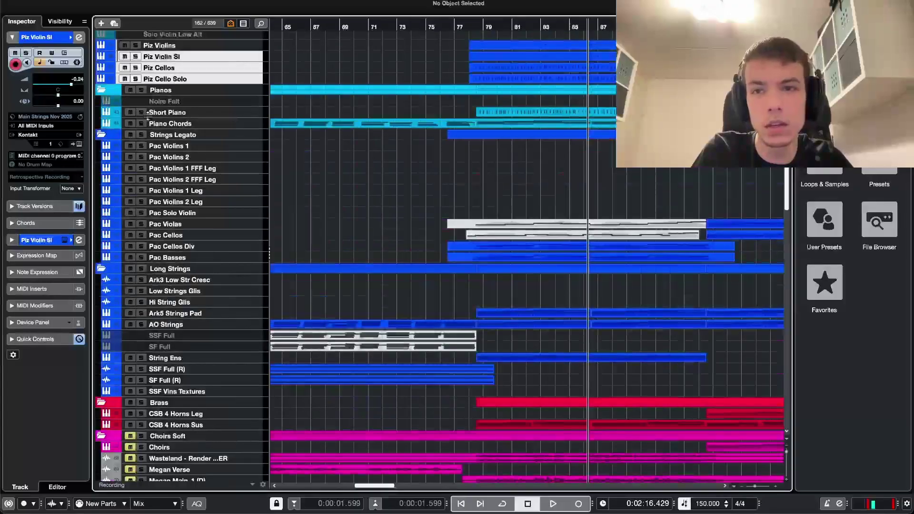
Step: Solo the Strings Legato and Long Strings folders, play them from bar 78 to about bar 83, stop playback and clear the solos
{"action": "left_click", "coordinate": [134, 137]}
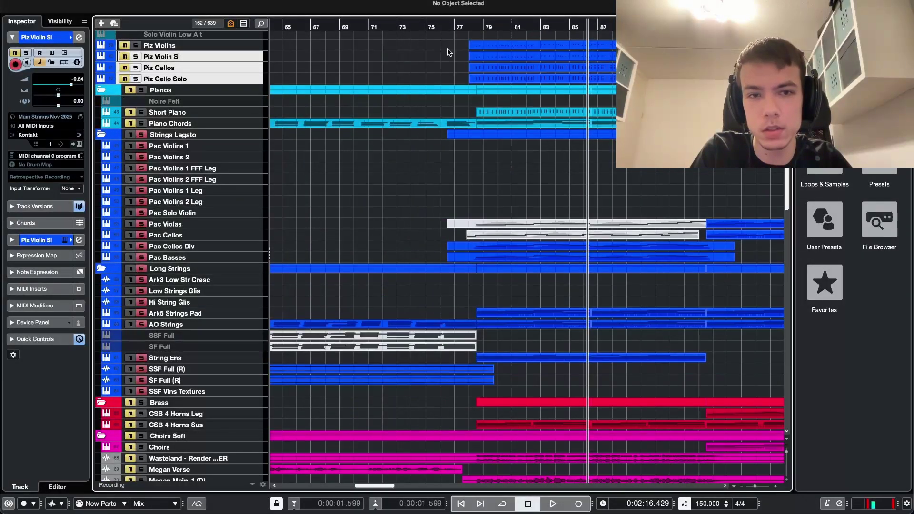
{"action": "left_click", "coordinate": [483, 27]}
{"action": "key", "text": "space"}
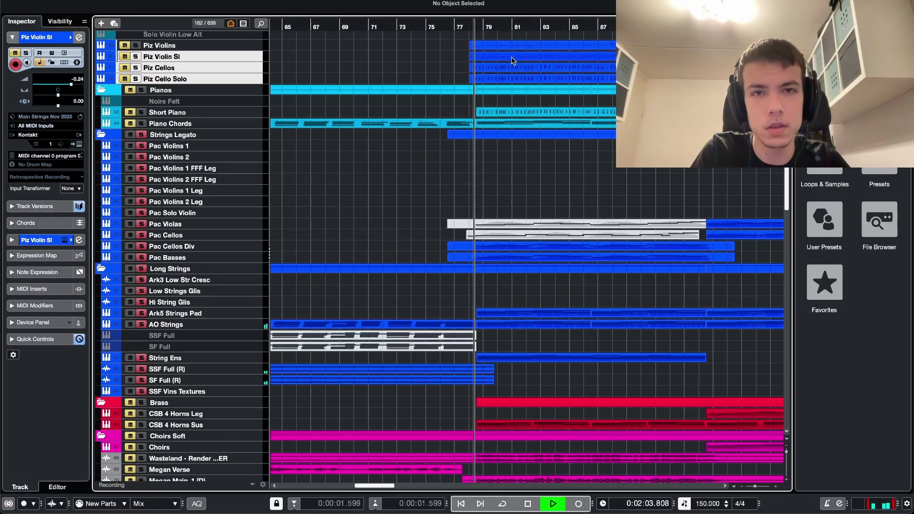
{"action": "key", "text": "h"}
{"action": "key", "text": "h"}
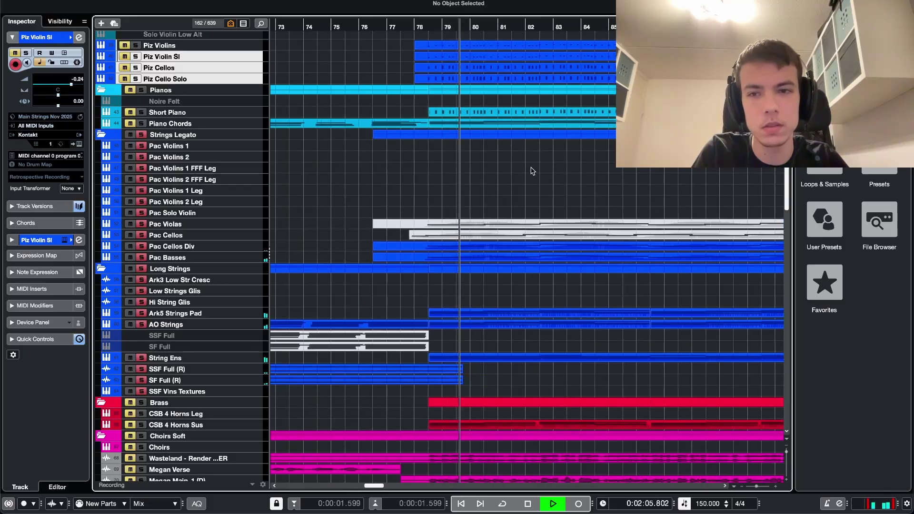
{"action": "scroll", "coordinate": [529, 172], "scroll_direction": "right", "scroll_amount": 5}
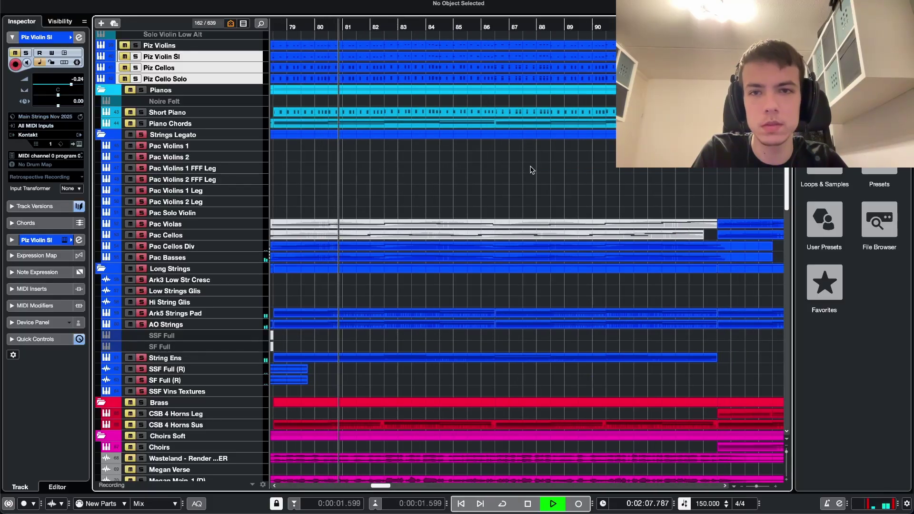
{"action": "scroll", "coordinate": [531, 169], "scroll_direction": "left", "scroll_amount": 2}
{"action": "scroll", "coordinate": [526, 164], "scroll_direction": "right", "scroll_amount": 2}
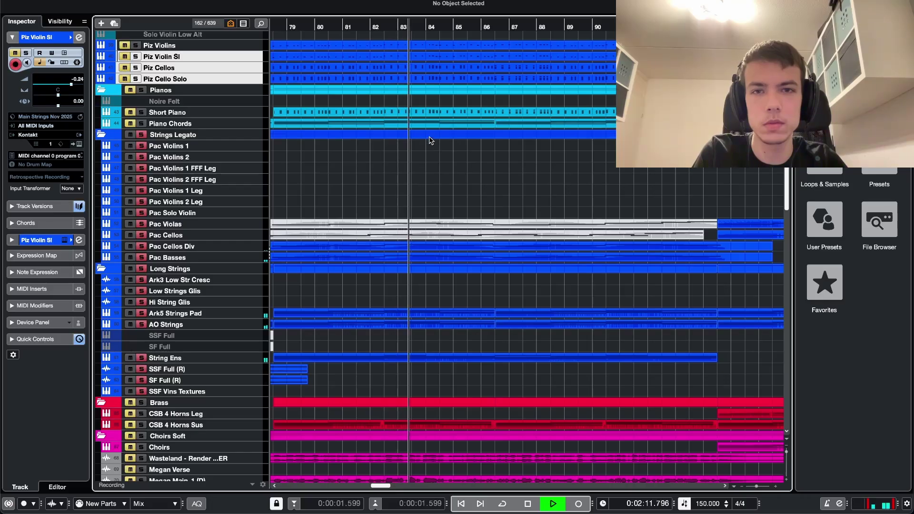
{"action": "key", "text": "space"}
{"action": "key", "text": "alt+s"}
{"action": "scroll", "coordinate": [575, 215], "scroll_direction": "up", "scroll_amount": 1}
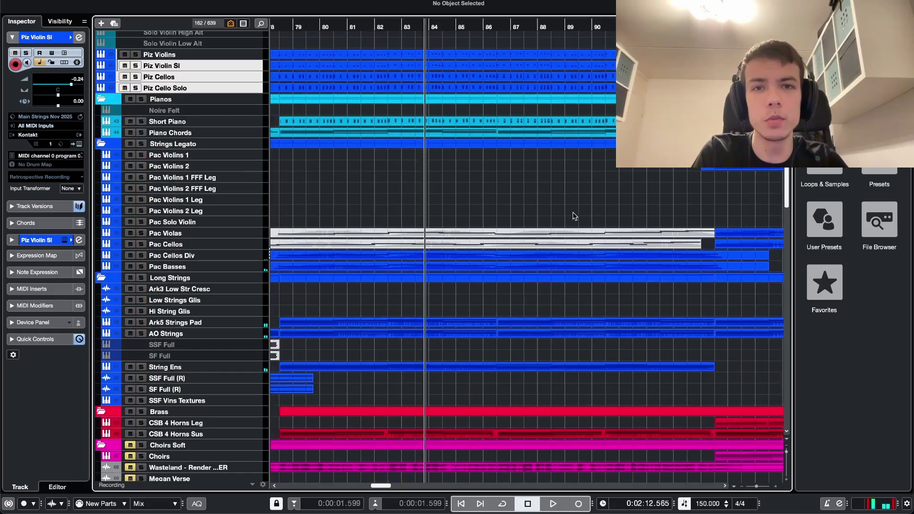
Step: Play the full arrangement from about bar 89, following the pizzicato, piano and legato string parts
{"action": "scroll", "coordinate": [442, 223], "scroll_direction": "down", "scroll_amount": 3}
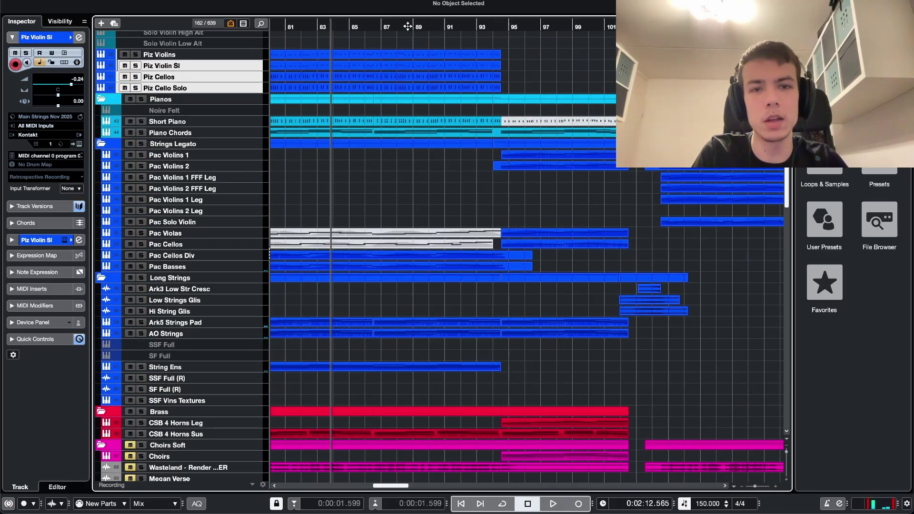
{"action": "scroll", "coordinate": [448, 183], "scroll_direction": "up", "scroll_amount": 7}
{"action": "key", "text": "space"}
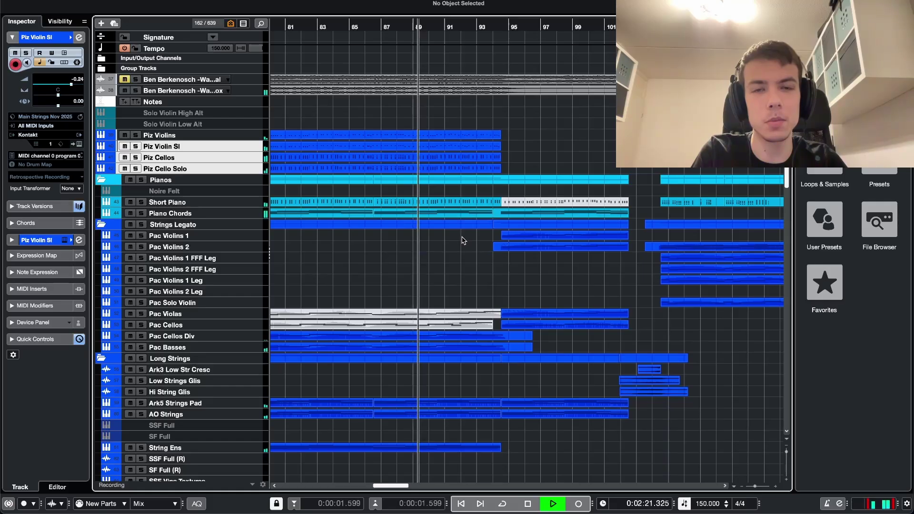
{"action": "scroll", "coordinate": [479, 239], "scroll_direction": "up", "scroll_amount": 2}
{"action": "scroll", "coordinate": [480, 240], "scroll_direction": "down", "scroll_amount": 2}
{"action": "scroll", "coordinate": [480, 241], "scroll_direction": "down", "scroll_amount": 4}
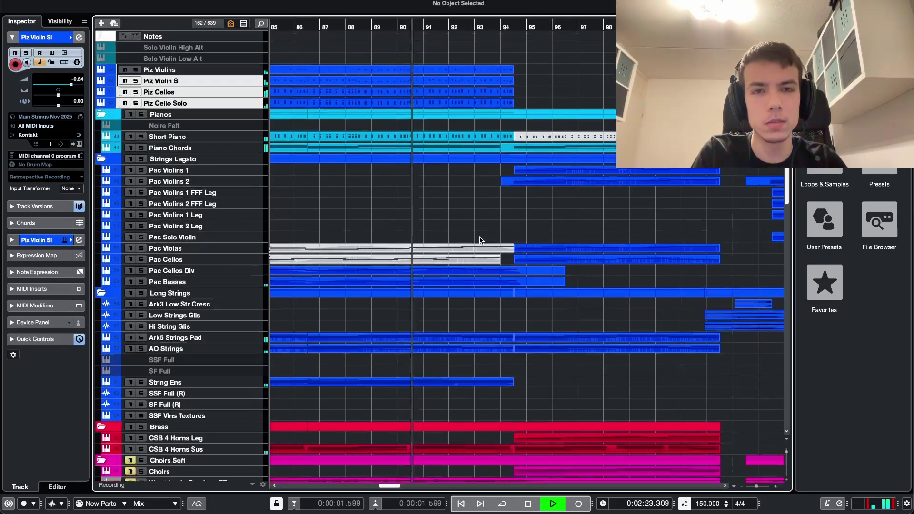
Step: Keep playing through the bar 94 change to about bar 98 while examining the new violin, horn and choir parts
{"action": "scroll", "coordinate": [480, 240], "scroll_direction": "up", "scroll_amount": 8}
{"action": "scroll", "coordinate": [482, 239], "scroll_direction": "down", "scroll_amount": 20}
{"action": "scroll", "coordinate": [482, 239], "scroll_direction": "up", "scroll_amount": 10}
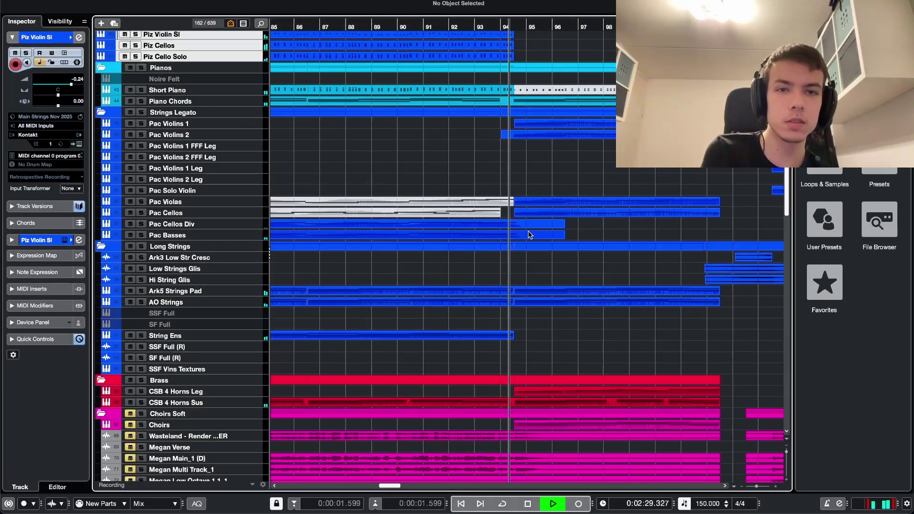
{"action": "scroll", "coordinate": [528, 236], "scroll_direction": "right", "scroll_amount": 3}
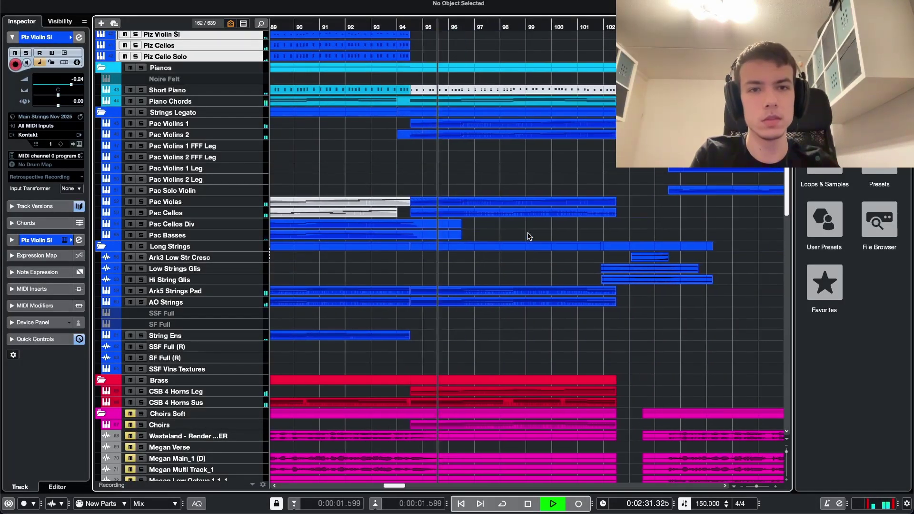
{"action": "scroll", "coordinate": [527, 236], "scroll_direction": "up", "scroll_amount": 3}
{"action": "scroll", "coordinate": [486, 256], "scroll_direction": "down", "scroll_amount": 5}
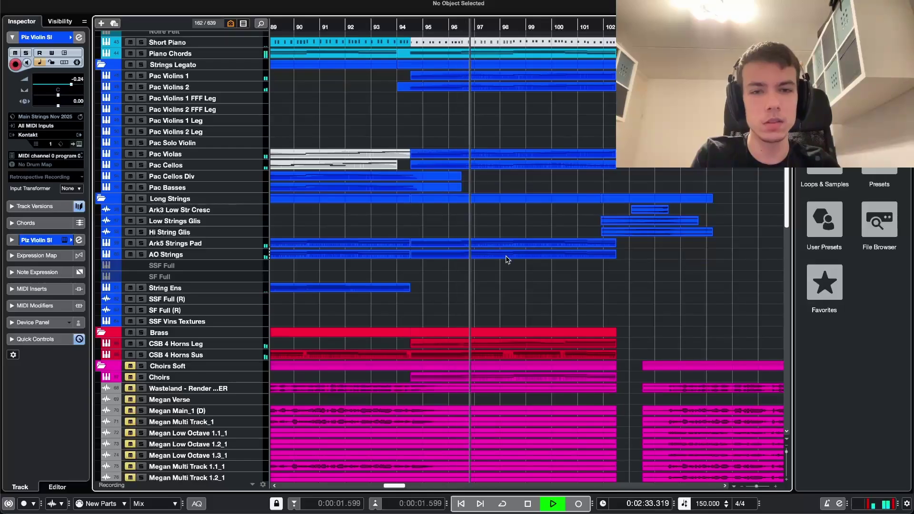
{"action": "scroll", "coordinate": [498, 258], "scroll_direction": "right", "scroll_amount": 2}
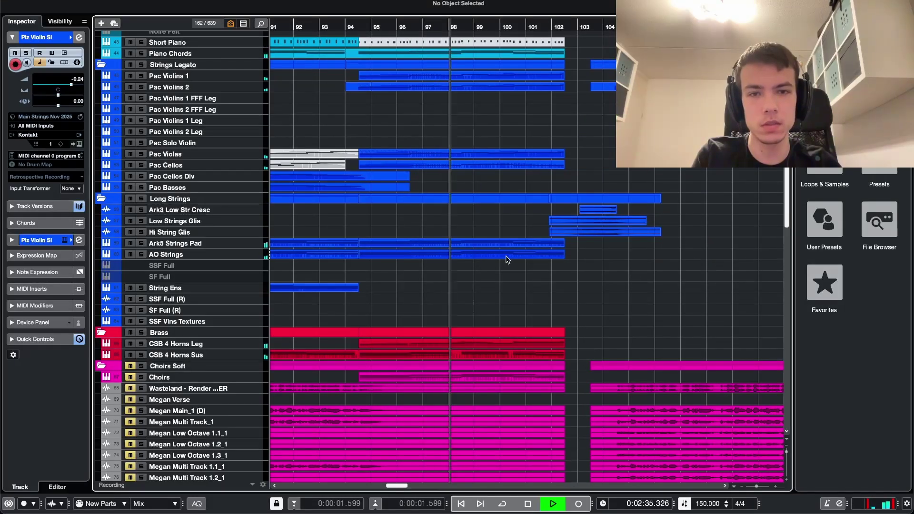
Step: Solo the Choirs Soft folder during playback near bar 100, stop playback and clear the solo
{"action": "left_click", "coordinate": [130, 366]}
{"action": "left_click", "coordinate": [130, 366]}
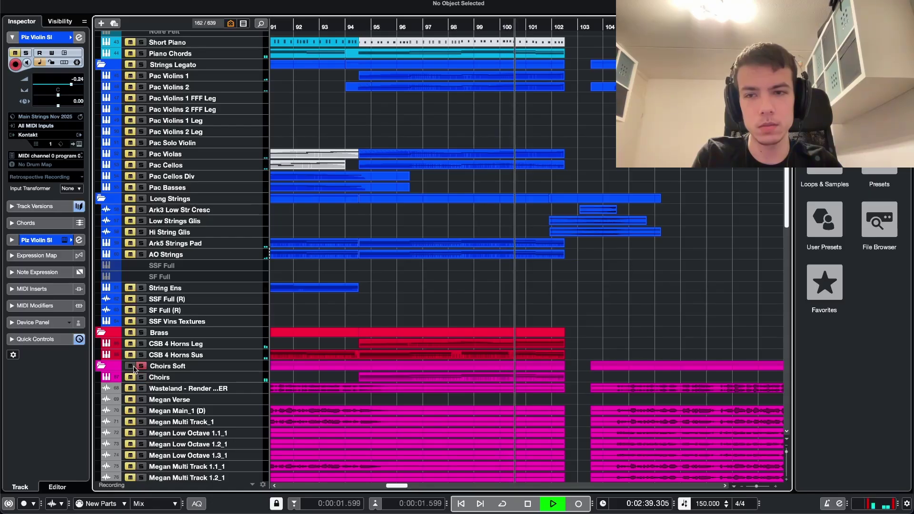
{"action": "key", "text": "space"}
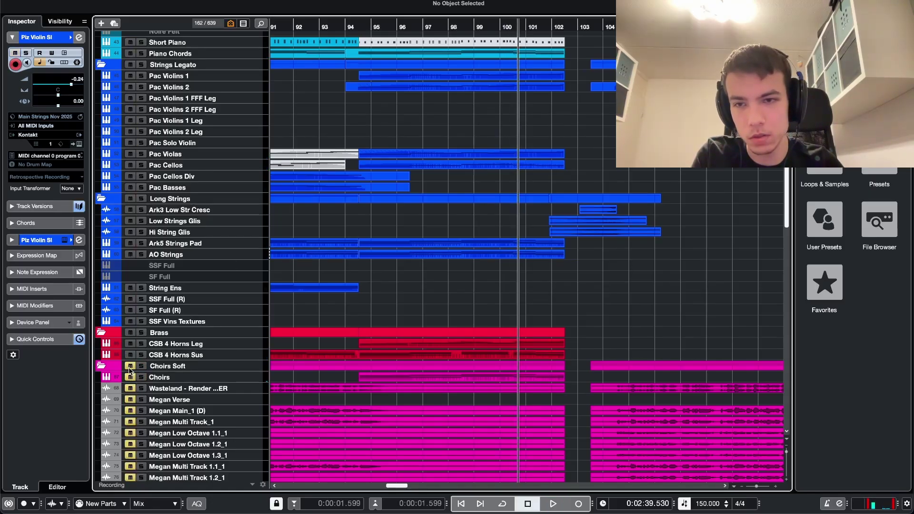
Step: Unmute the Choirs Soft folder and mute only its vocal recordings, from the Wasteland render through the Harmony 1.3_1 track
{"action": "left_click", "coordinate": [139, 365]}
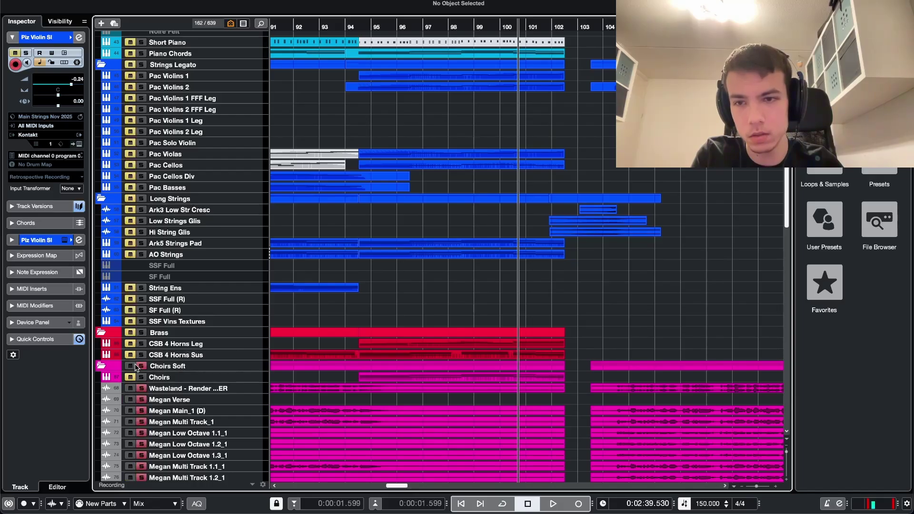
{"action": "left_click", "coordinate": [133, 367]}
{"action": "scroll", "coordinate": [128, 380], "scroll_direction": "down", "scroll_amount": 1}
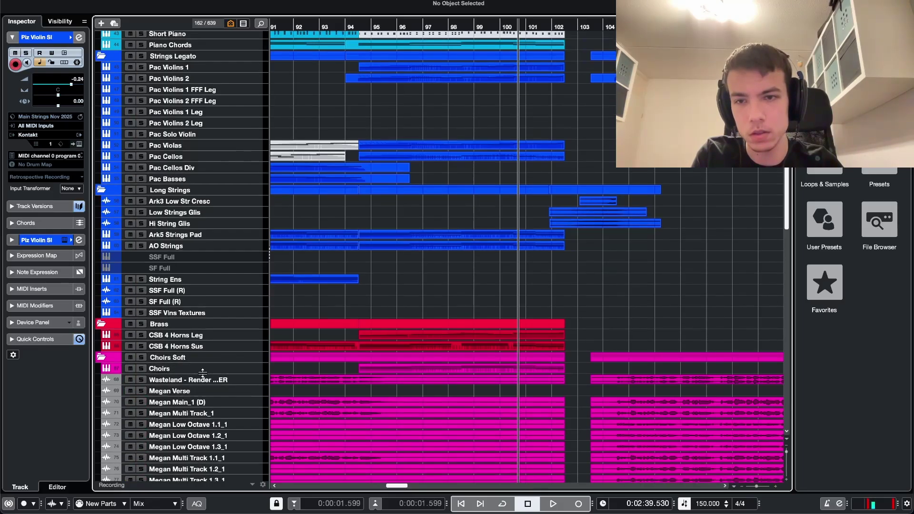
{"action": "left_click", "coordinate": [200, 379]}
{"action": "scroll", "coordinate": [204, 367], "scroll_direction": "down", "scroll_amount": 10}
{"action": "left_click", "coordinate": [190, 266], "text": "shift"}
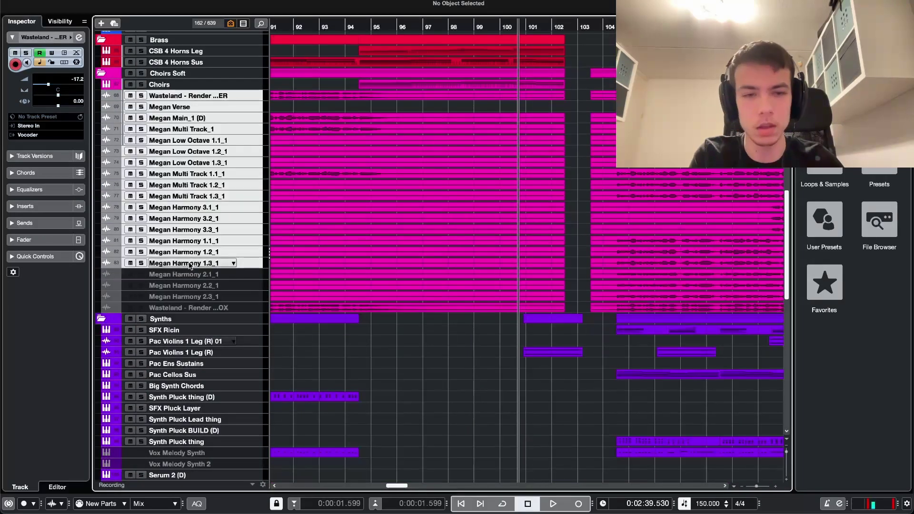
{"action": "scroll", "coordinate": [441, 166], "scroll_direction": "up", "scroll_amount": 10}
Step: Play the arrangement from about bar 94 to bar 102 with the vocal recordings muted, following the piano, string and brass parts
{"action": "left_click", "coordinate": [370, 24]}
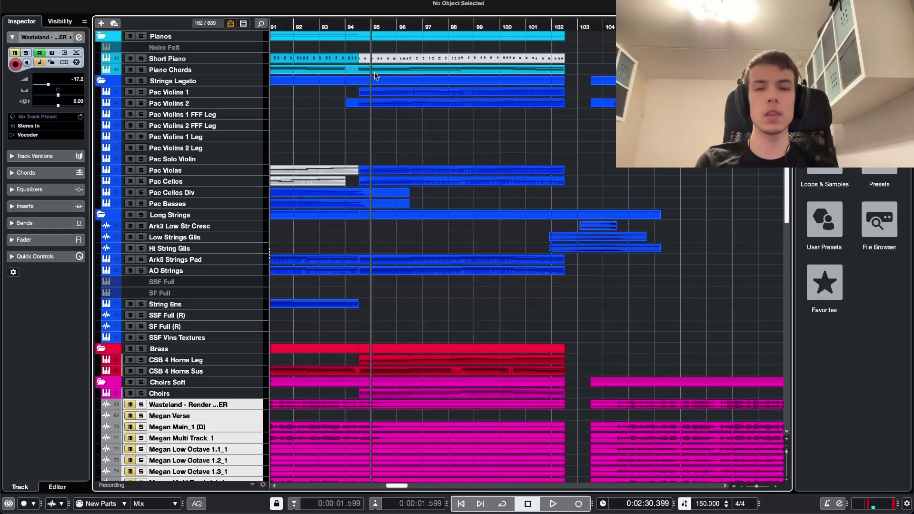
{"action": "key", "text": "h"}
{"action": "left_click", "coordinate": [436, 27]}
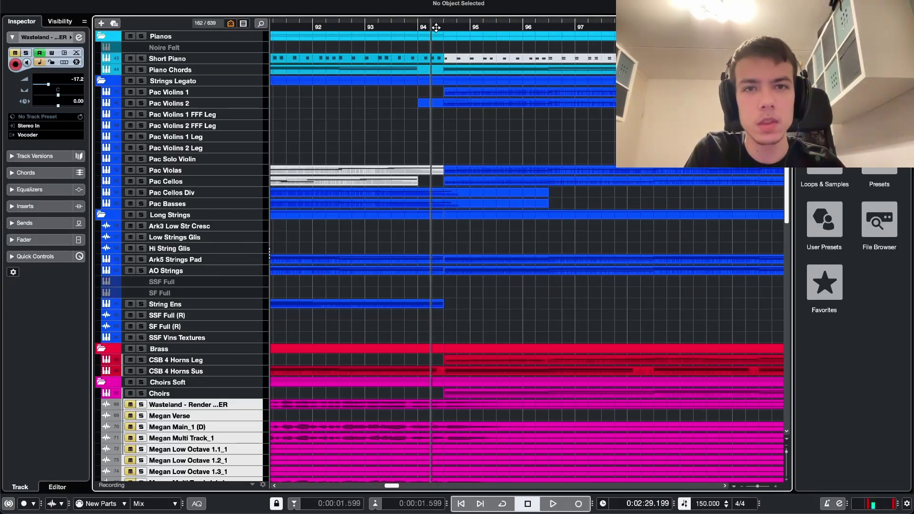
{"action": "scroll", "coordinate": [507, 216], "scroll_direction": "up", "scroll_amount": 3}
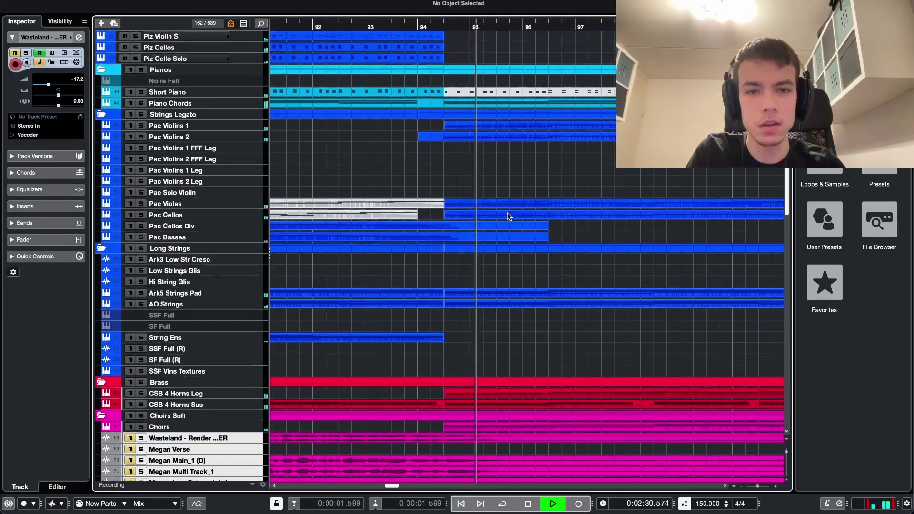
{"action": "key", "text": "g"}
{"action": "key", "text": "g"}
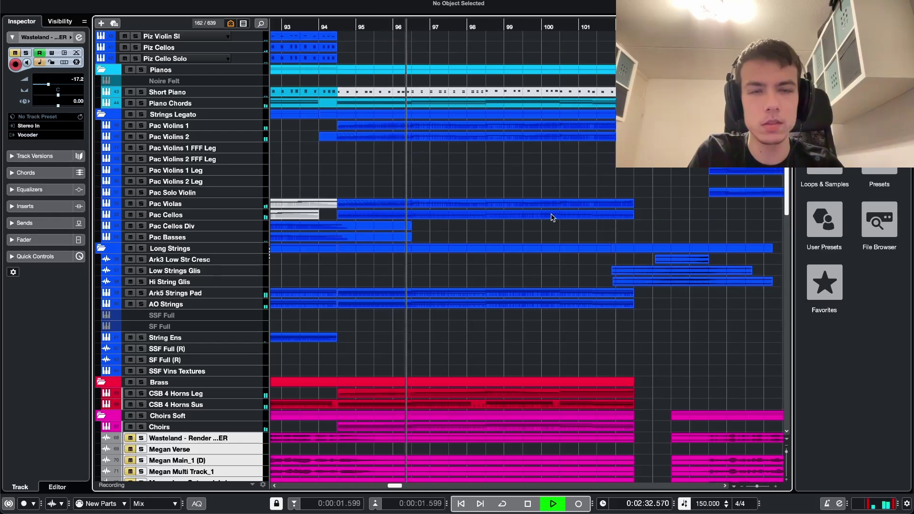
{"action": "scroll", "coordinate": [552, 217], "scroll_direction": "up", "scroll_amount": 4}
{"action": "scroll", "coordinate": [552, 218], "scroll_direction": "right", "scroll_amount": 2}
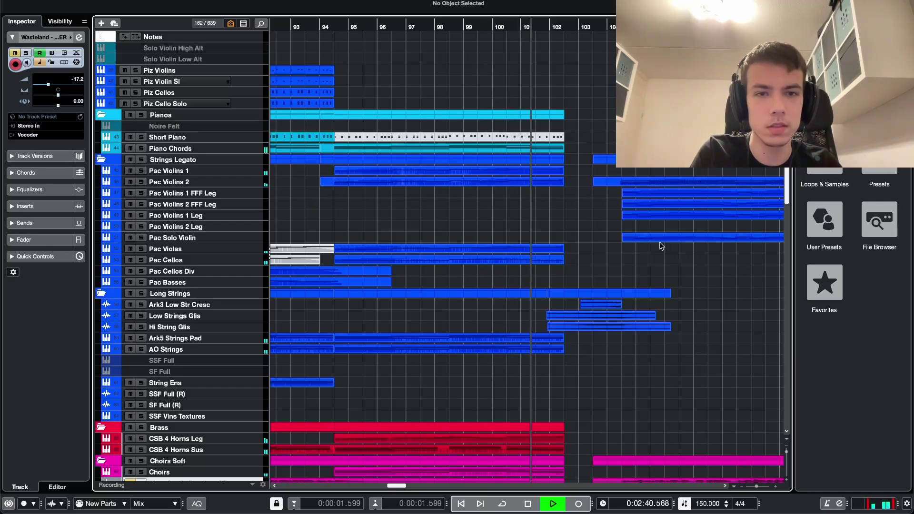
{"action": "key", "text": "space"}
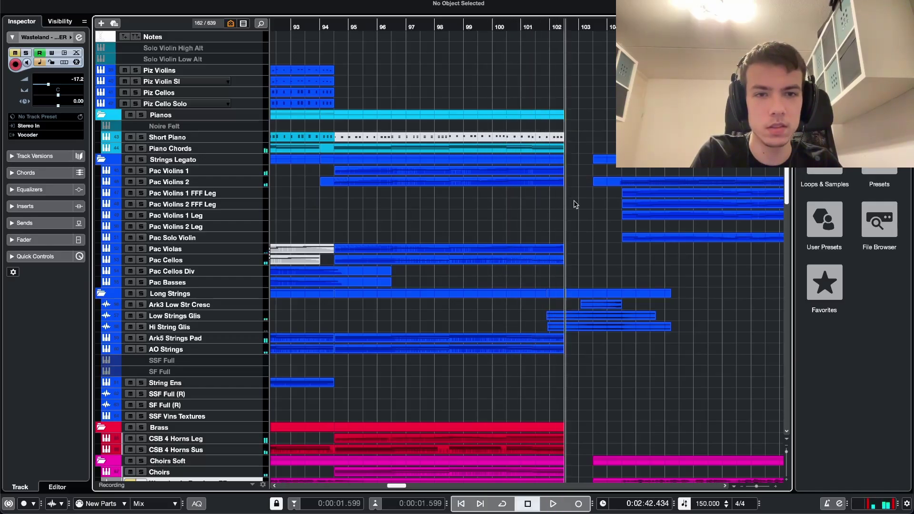
Step: Solo the Atmospheres folder and play it from about bar 100 to bar 103
{"action": "left_click", "coordinate": [506, 27]}
{"action": "scroll", "coordinate": [528, 181], "scroll_direction": "down", "scroll_amount": 15}
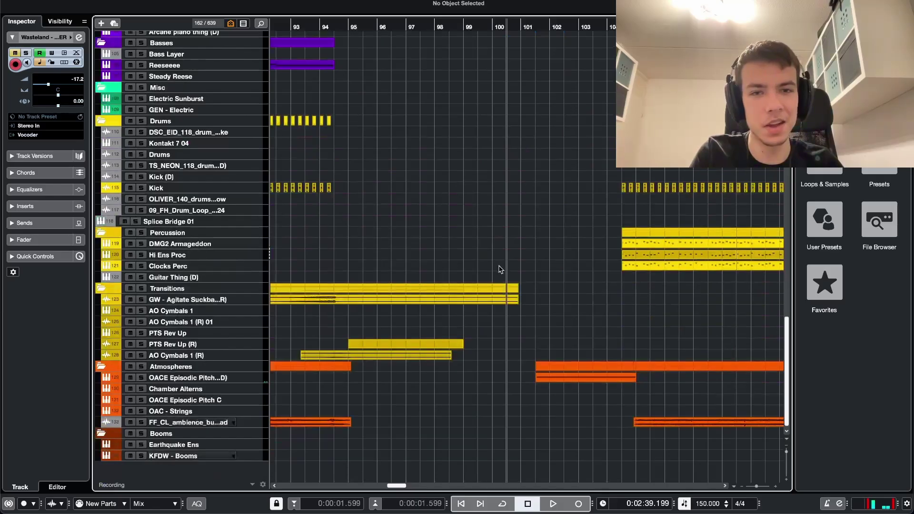
{"action": "left_click", "coordinate": [141, 366]}
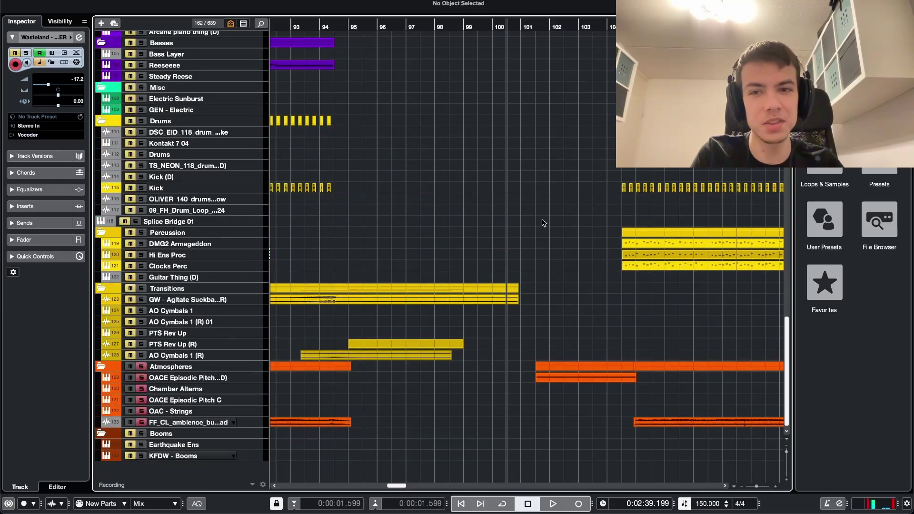
{"action": "scroll", "coordinate": [543, 223], "scroll_direction": "up", "scroll_amount": 3}
{"action": "scroll", "coordinate": [524, 224], "scroll_direction": "up", "scroll_amount": 2}
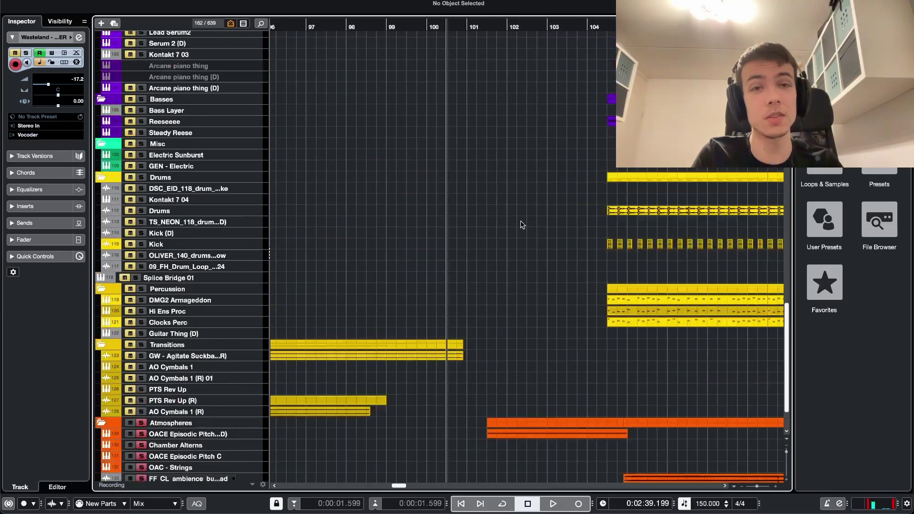
{"action": "scroll", "coordinate": [547, 149], "scroll_direction": "up", "scroll_amount": 5}
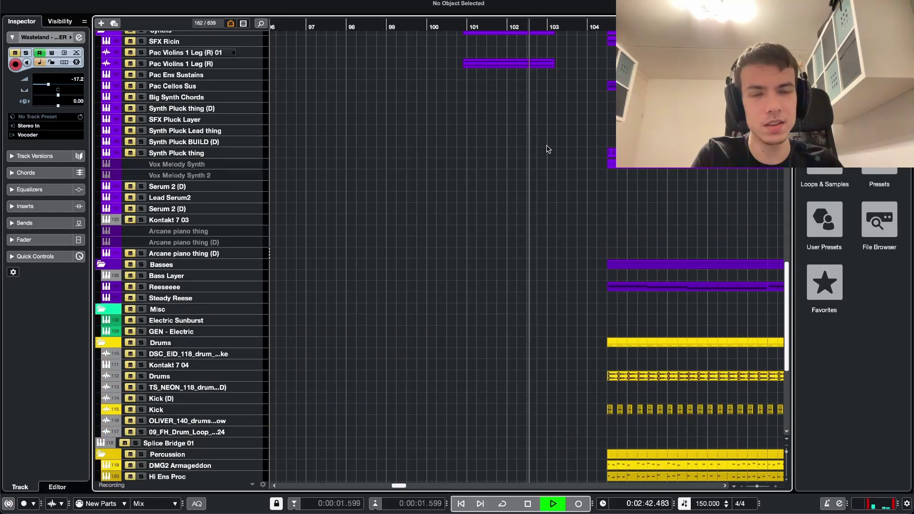
{"action": "scroll", "coordinate": [547, 149], "scroll_direction": "up", "scroll_amount": 8}
{"action": "key", "text": "space"}
Step: Solo the Synths folder and play its part from about bar 101 to bar 103
{"action": "scroll", "coordinate": [547, 149], "scroll_direction": "down", "scroll_amount": 8}
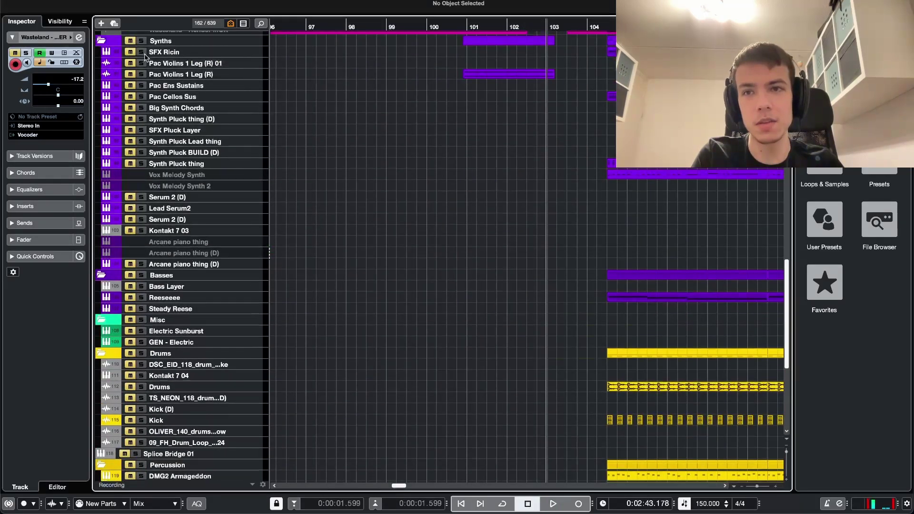
{"action": "left_click", "coordinate": [143, 43]}
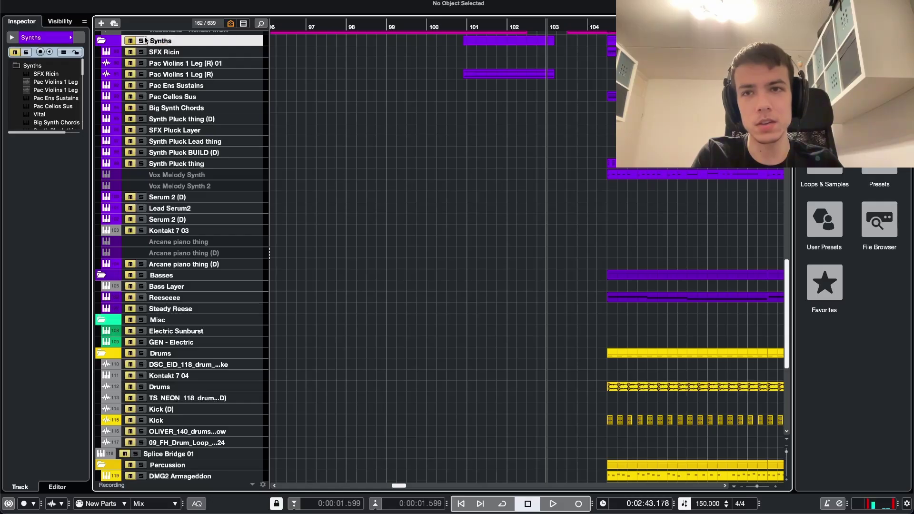
{"action": "left_click", "coordinate": [142, 41]}
{"action": "left_click", "coordinate": [465, 26]}
{"action": "key", "text": "space"}
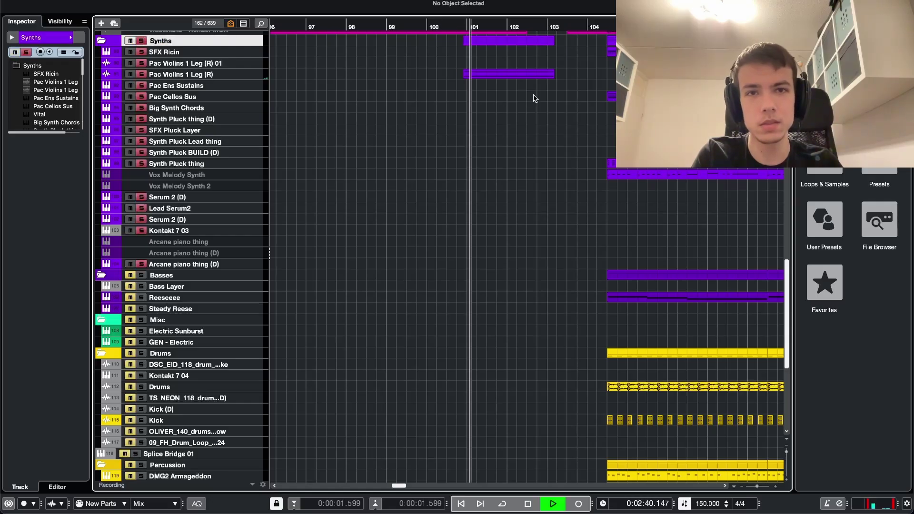
{"action": "scroll", "coordinate": [535, 98], "scroll_direction": "up", "scroll_amount": 4}
{"action": "scroll", "coordinate": [553, 186], "scroll_direction": "up", "scroll_amount": 7}
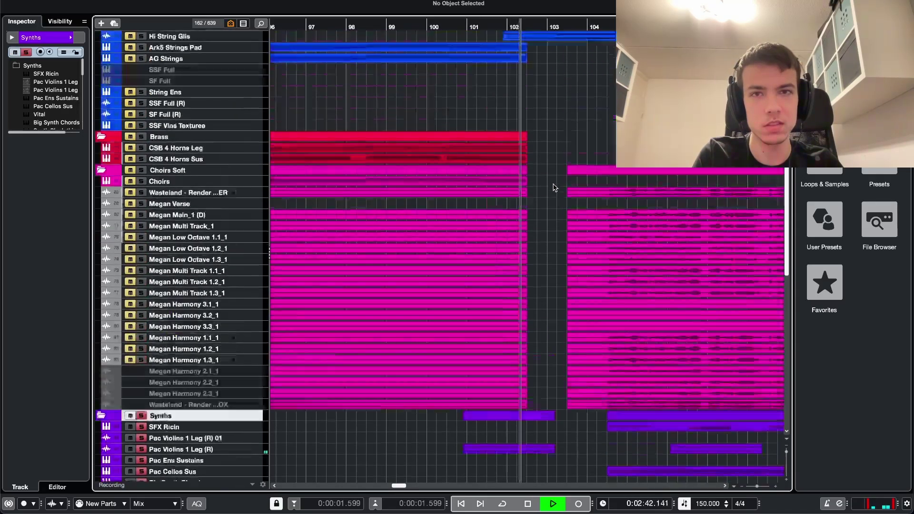
{"action": "scroll", "coordinate": [553, 187], "scroll_direction": "up", "scroll_amount": 4}
{"action": "key", "text": "space"}
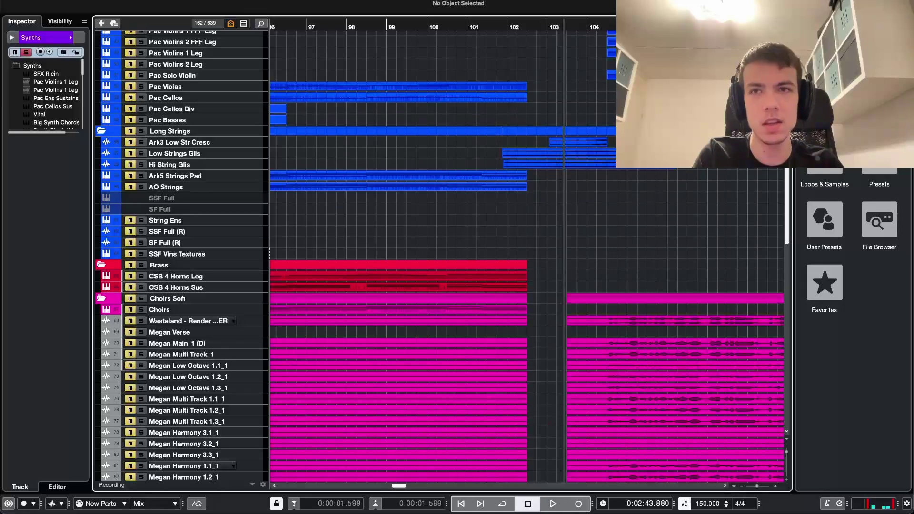
Step: Clear the solos and play the full arrangement from about bar 101 through the break to about bar 106
{"action": "left_click", "coordinate": [488, 27]}
{"action": "key", "text": "g"}
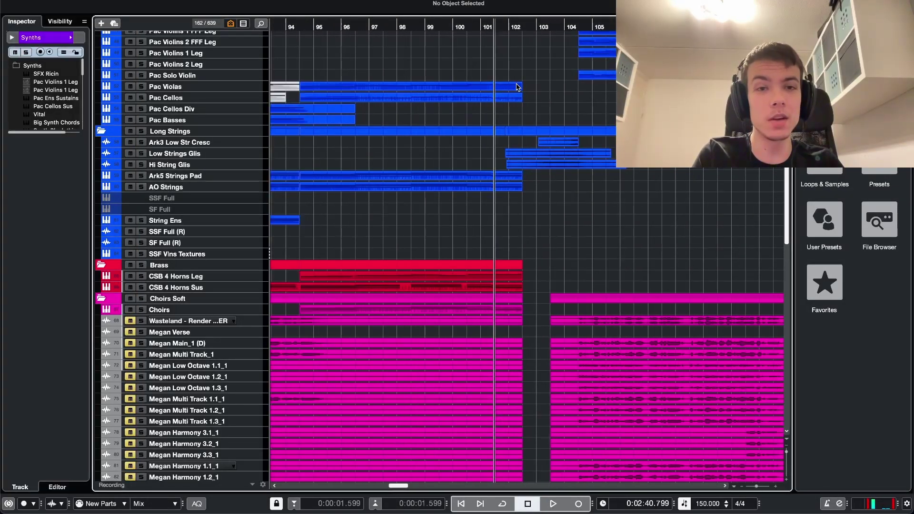
{"action": "scroll", "coordinate": [519, 93], "scroll_direction": "up", "scroll_amount": 6}
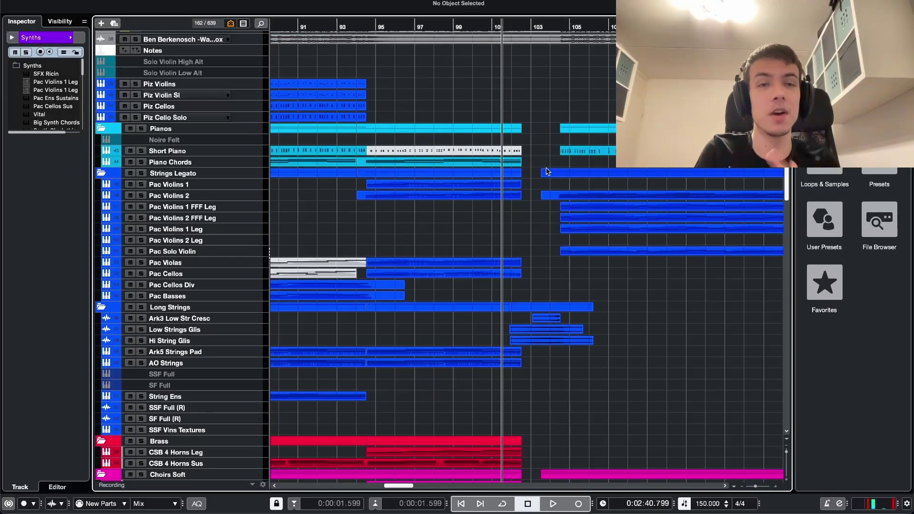
{"action": "left_click", "coordinate": [416, 26]}
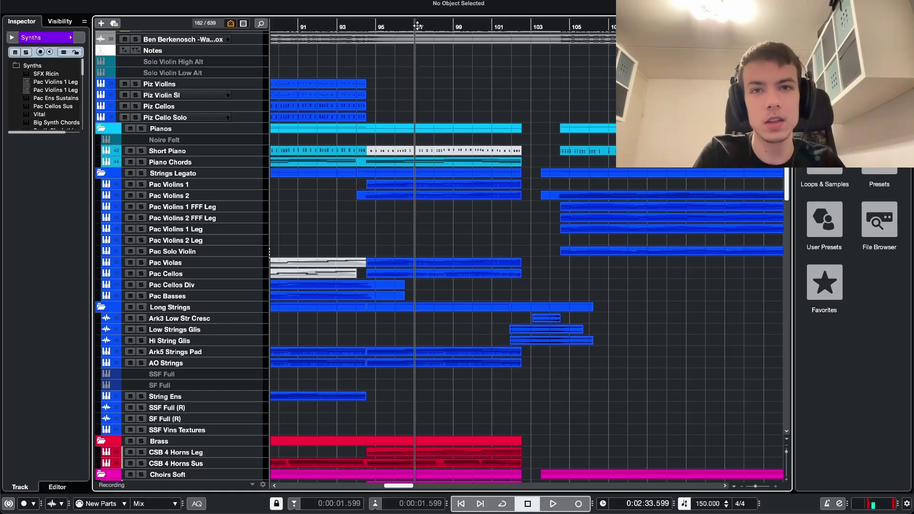
{"action": "left_click", "coordinate": [491, 29]}
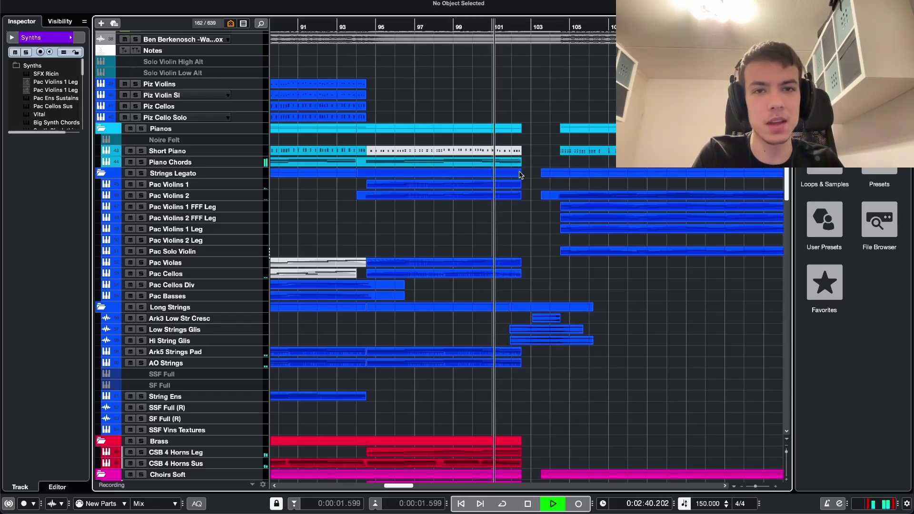
{"action": "scroll", "coordinate": [476, 203], "scroll_direction": "right", "scroll_amount": 3}
{"action": "key", "text": "h"}
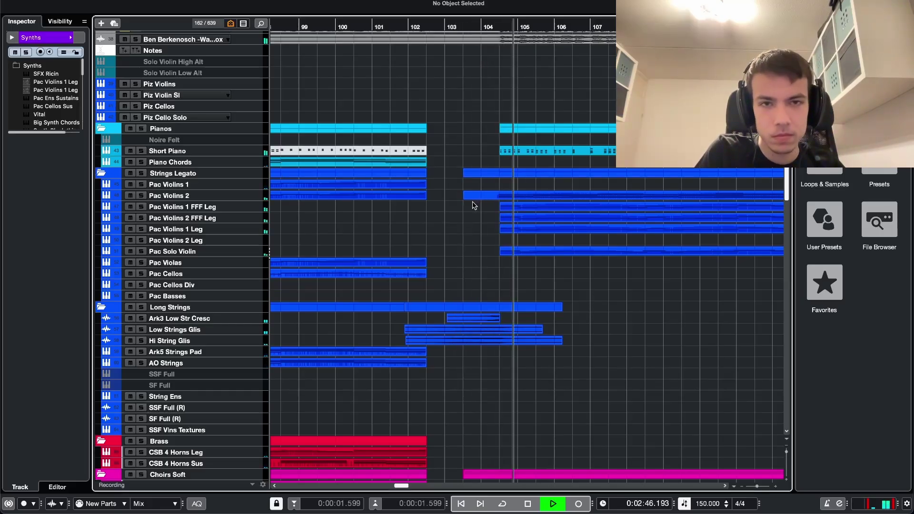
{"action": "scroll", "coordinate": [492, 209], "scroll_direction": "right", "scroll_amount": 4}
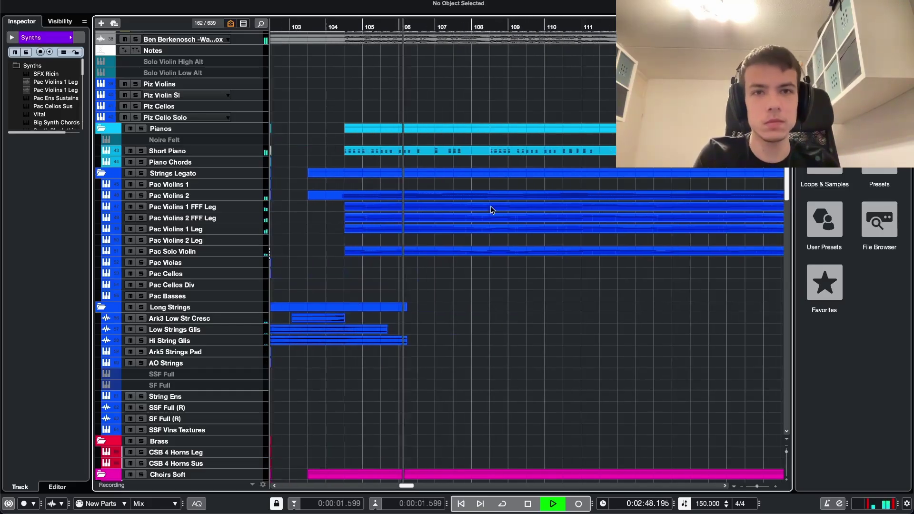
Step: Keep playing to about bar 113 while examining the short piano, FFF violin and solo violin parts
{"action": "scroll", "coordinate": [490, 206], "scroll_direction": "down", "scroll_amount": 1}
{"action": "scroll", "coordinate": [482, 212], "scroll_direction": "right", "scroll_amount": 2}
{"action": "scroll", "coordinate": [482, 214], "scroll_direction": "left", "scroll_amount": 3}
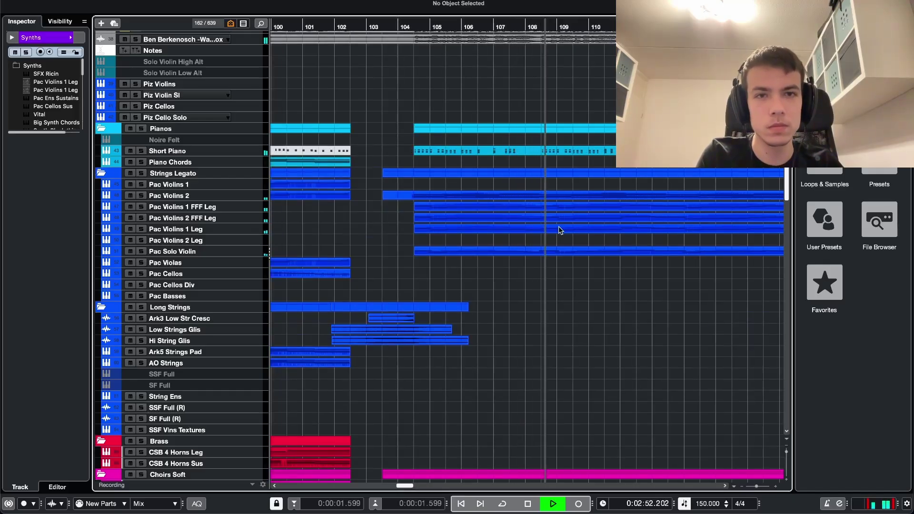
{"action": "scroll", "coordinate": [558, 226], "scroll_direction": "right", "scroll_amount": 2}
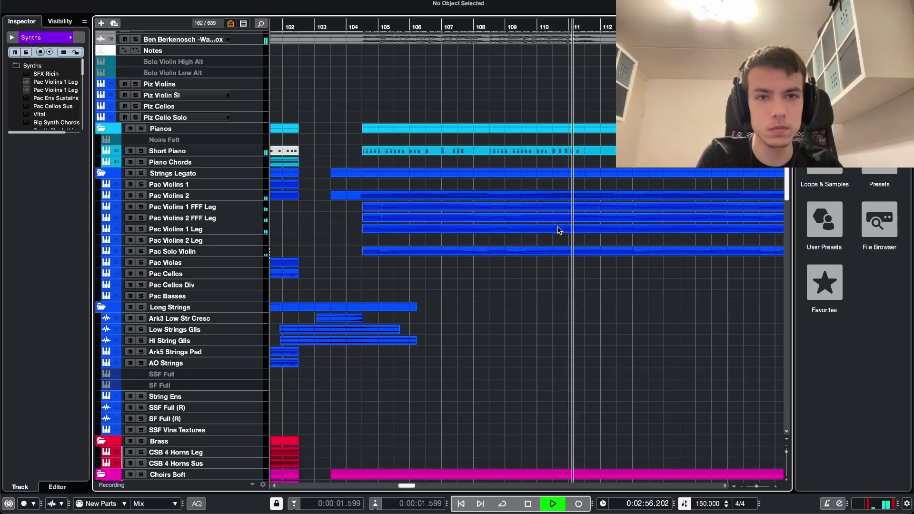
{"action": "scroll", "coordinate": [558, 227], "scroll_direction": "right", "scroll_amount": 3}
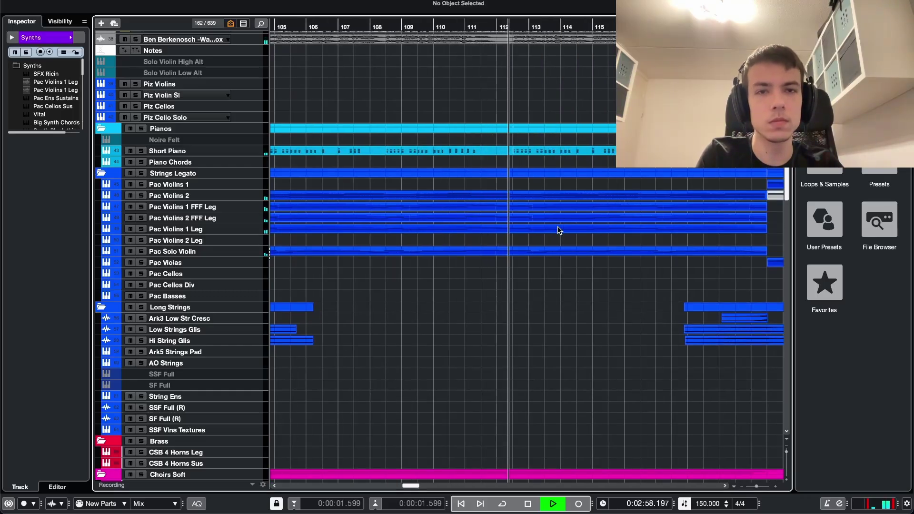
{"action": "key", "text": "g"}
{"action": "key", "text": "g"}
{"action": "key", "text": "g"}
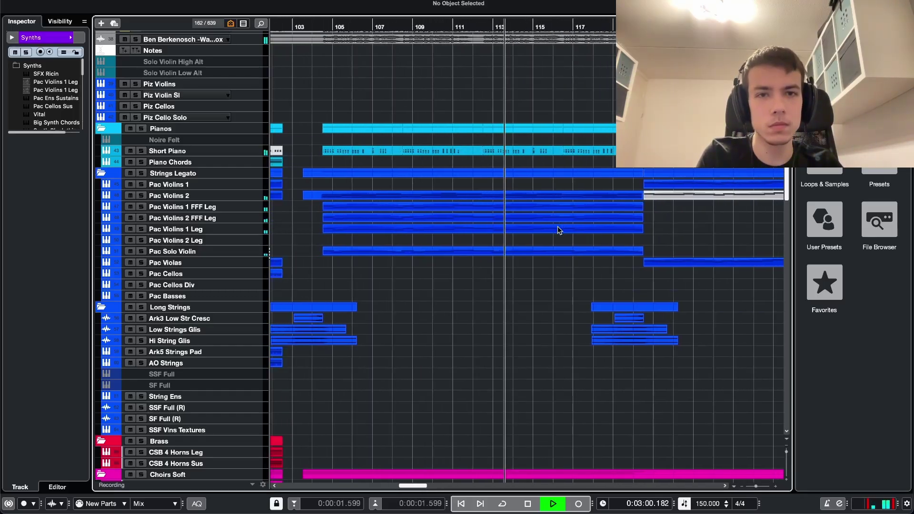
Step: Play on to about bar 119 while comparing the section with the preceding string layers, and stop playback
{"action": "scroll", "coordinate": [558, 227], "scroll_direction": "down", "scroll_amount": 1}
{"action": "key", "text": "g"}
{"action": "key", "text": "g"}
{"action": "scroll", "coordinate": [558, 226], "scroll_direction": "down", "scroll_amount": 1}
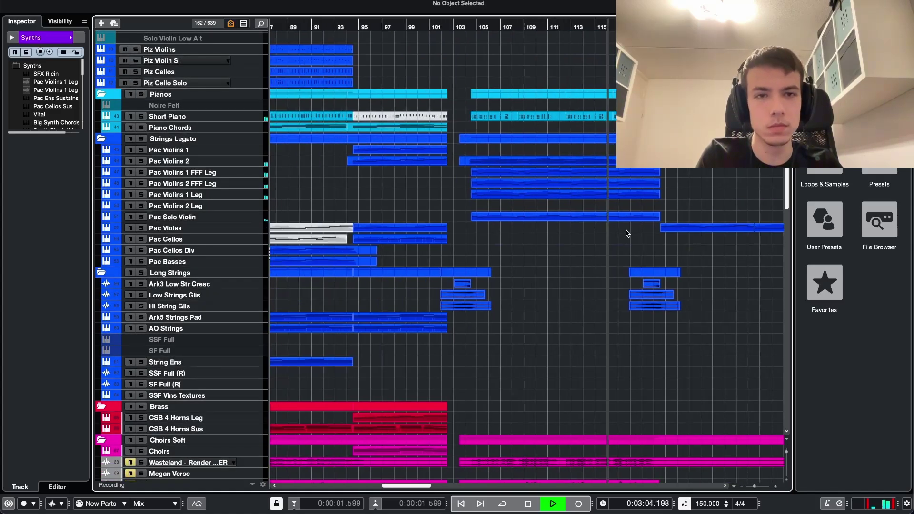
{"action": "scroll", "coordinate": [626, 231], "scroll_direction": "up", "scroll_amount": 3}
{"action": "scroll", "coordinate": [627, 232], "scroll_direction": "up", "scroll_amount": 1}
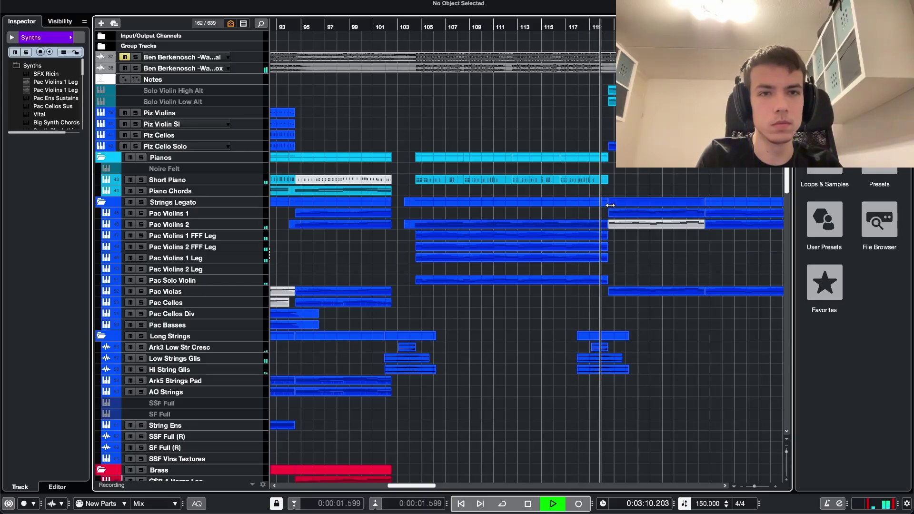
{"action": "key", "text": "space"}
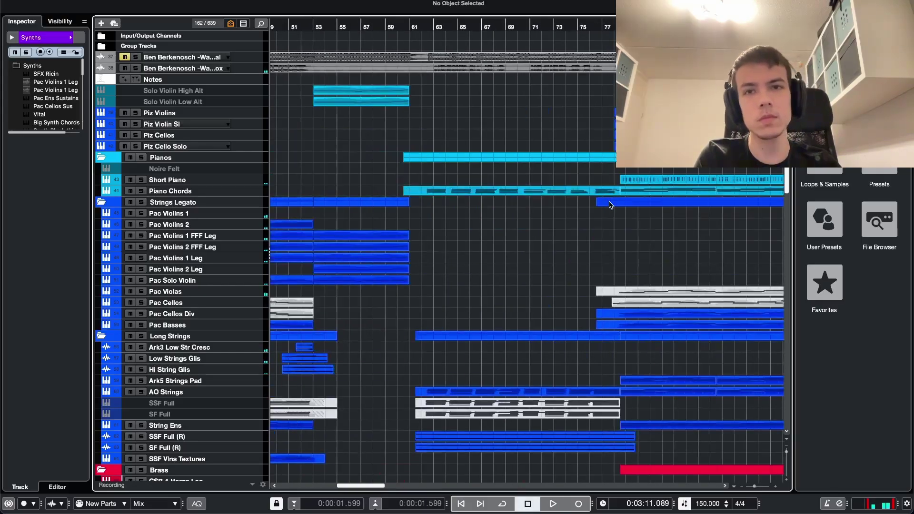
Step: Return the playhead to about bar 104, at the end of the break before the FFF violins enter
{"action": "scroll", "coordinate": [611, 205], "scroll_direction": "right", "scroll_amount": 10}
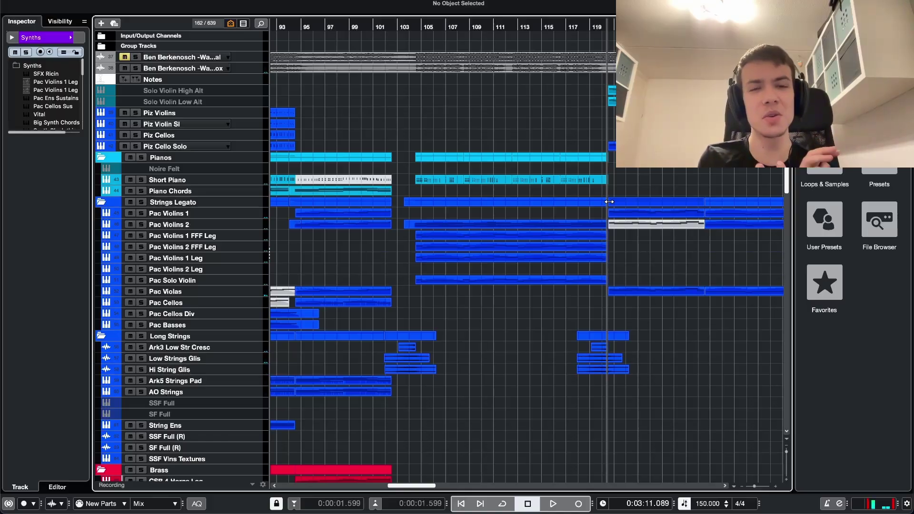
{"action": "scroll", "coordinate": [605, 224], "scroll_direction": "left", "scroll_amount": 3}
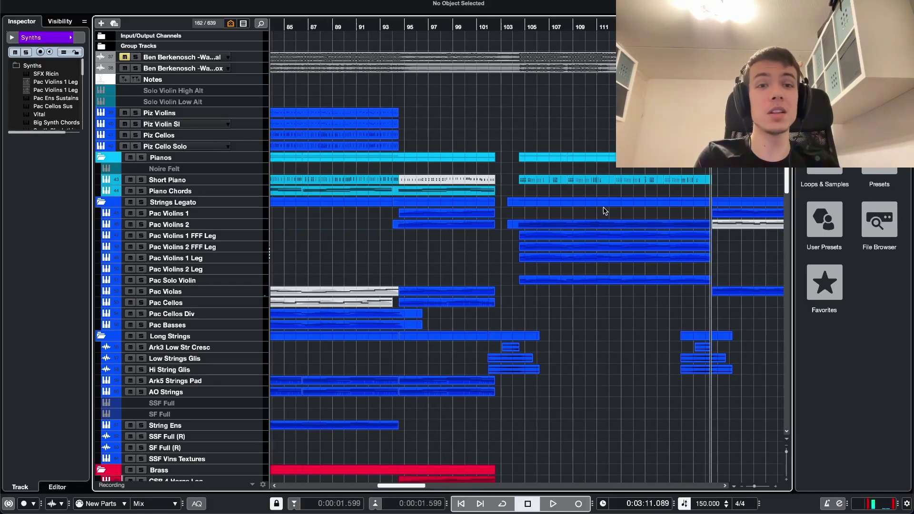
{"action": "left_click", "coordinate": [565, 25]}
{"action": "scroll", "coordinate": [608, 206], "scroll_direction": "down", "scroll_amount": 4}
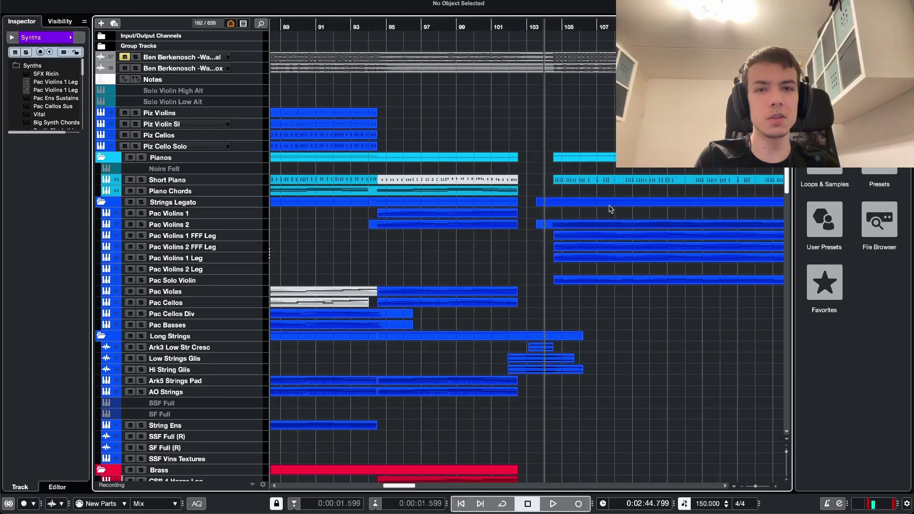
{"action": "scroll", "coordinate": [764, 186], "scroll_direction": "up", "scroll_amount": 1}
Step: Unmute the upper of the two audio tracks above Notes, solo both tracks and play them from about bar 104
{"action": "left_click", "coordinate": [157, 66]}
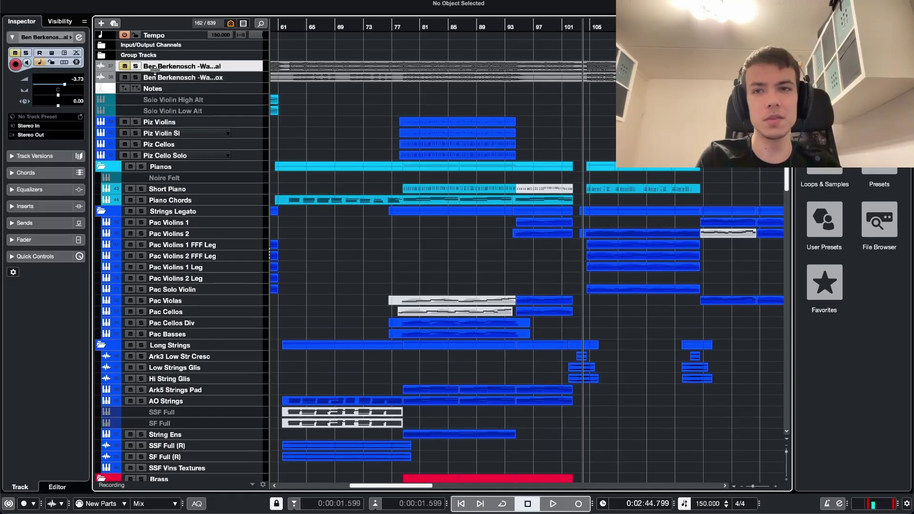
{"action": "left_click", "coordinate": [124, 66]}
{"action": "left_click", "coordinate": [135, 65]}
{"action": "left_click", "coordinate": [145, 80]}
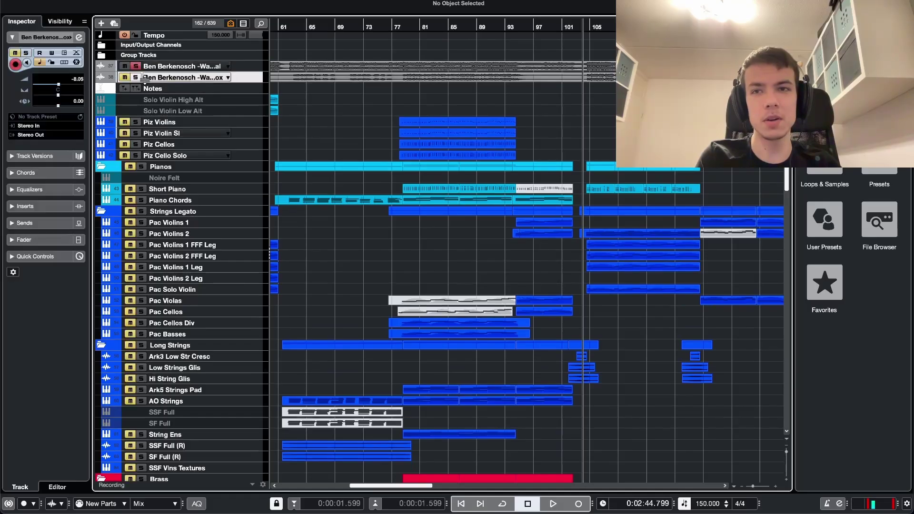
{"action": "left_click", "coordinate": [589, 25]}
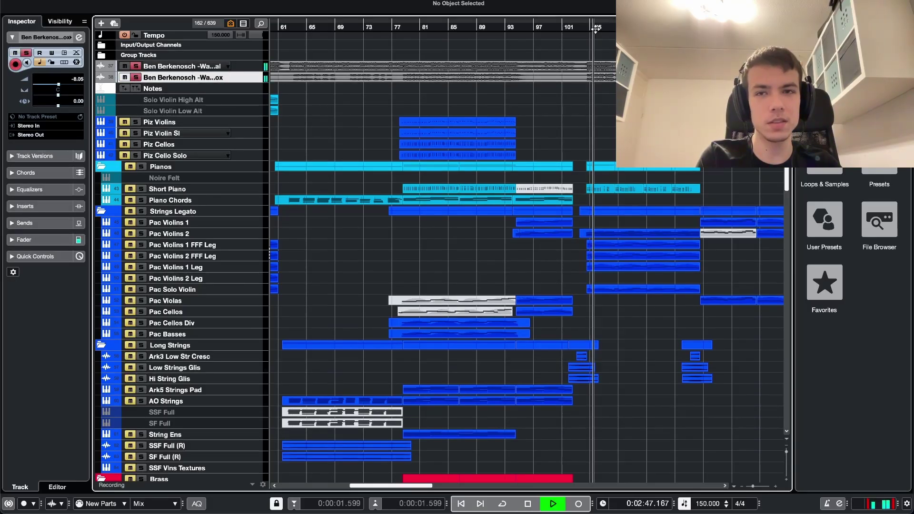
{"action": "key", "text": "h"}
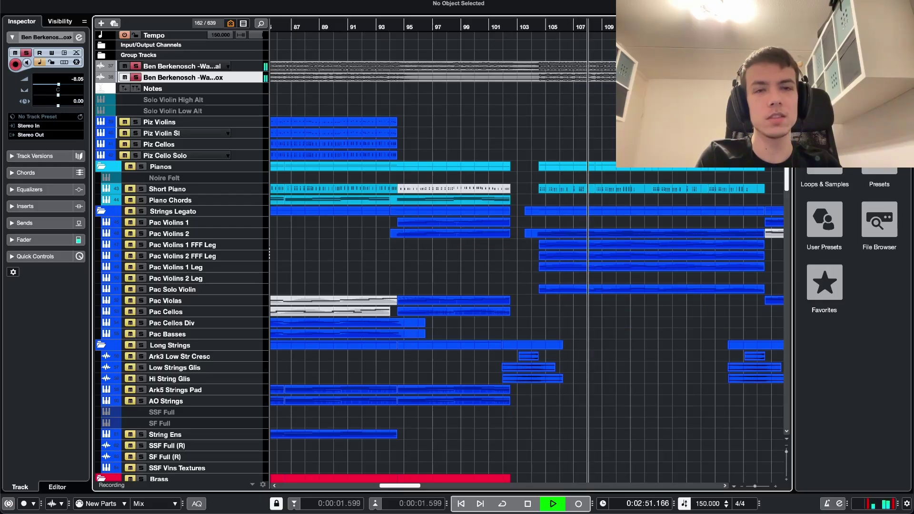
Step: Return the playhead to bar 104, replay the two soloed audio tracks to about bar 106, and stop playback
{"action": "key", "text": "space"}
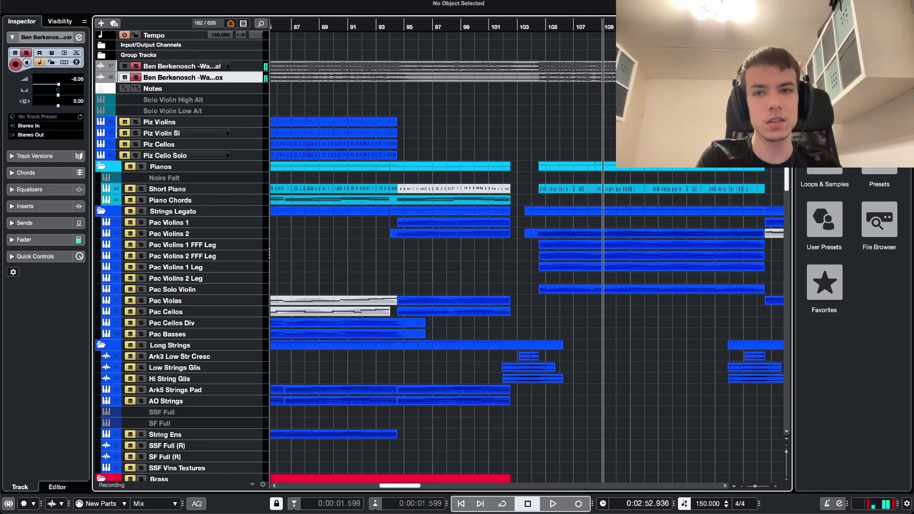
{"action": "scroll", "coordinate": [605, 215], "scroll_direction": "down", "scroll_amount": 10}
{"action": "scroll", "coordinate": [605, 214], "scroll_direction": "up", "scroll_amount": 11}
{"action": "left_click", "coordinate": [535, 23]}
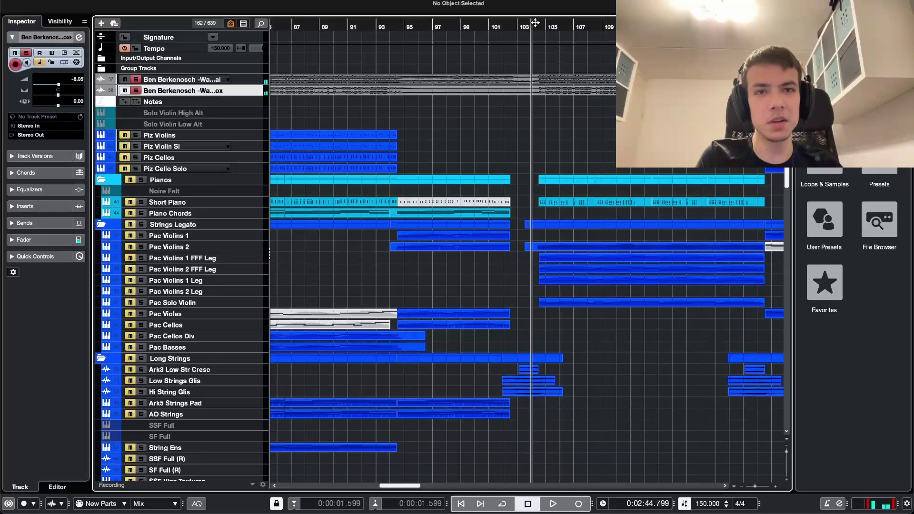
{"action": "left_click_drag", "start_coordinate": [535, 22], "coordinate": [540, 72]}
{"action": "left_click_drag", "start_coordinate": [614, 51], "coordinate": [389, 66]}
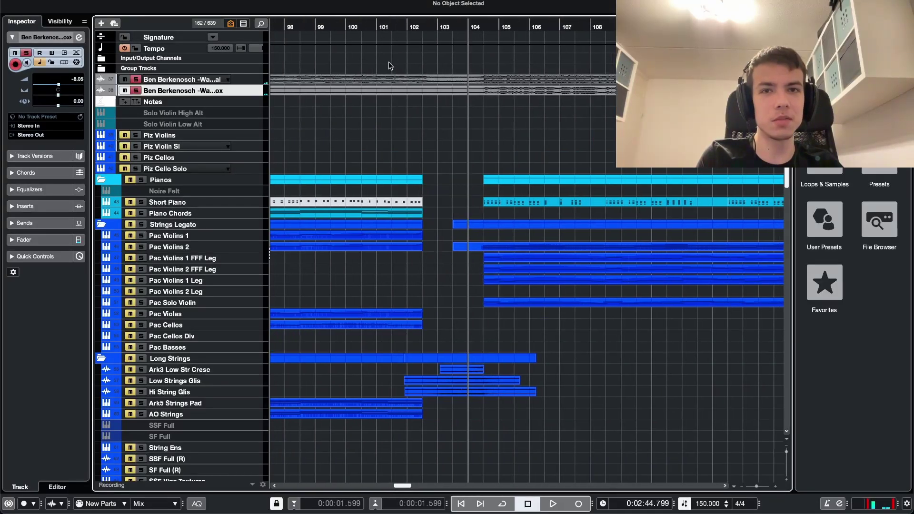
{"action": "key", "text": "g"}
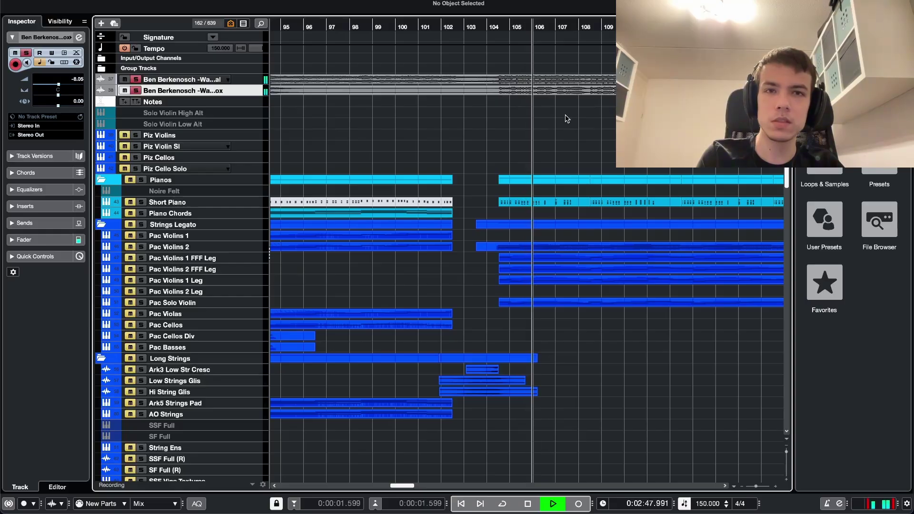
{"action": "scroll", "coordinate": [565, 116], "scroll_direction": "down", "scroll_amount": 1}
{"action": "key", "text": "g"}
{"action": "key", "text": "g"}
{"action": "key", "text": "g"}
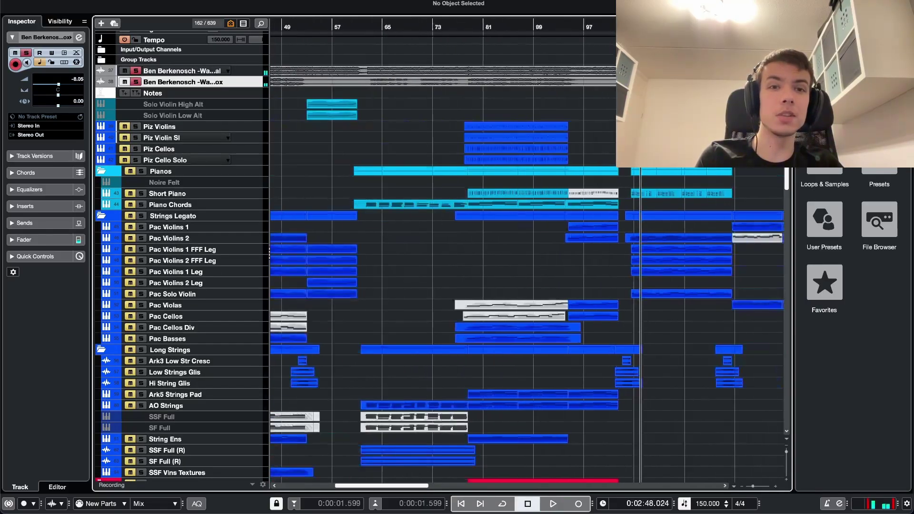
Step: Play the two soloed audio tracks from about bar 37, where the earlier FFF violin section starts
{"action": "key", "text": "h"}
{"action": "key", "text": "h"}
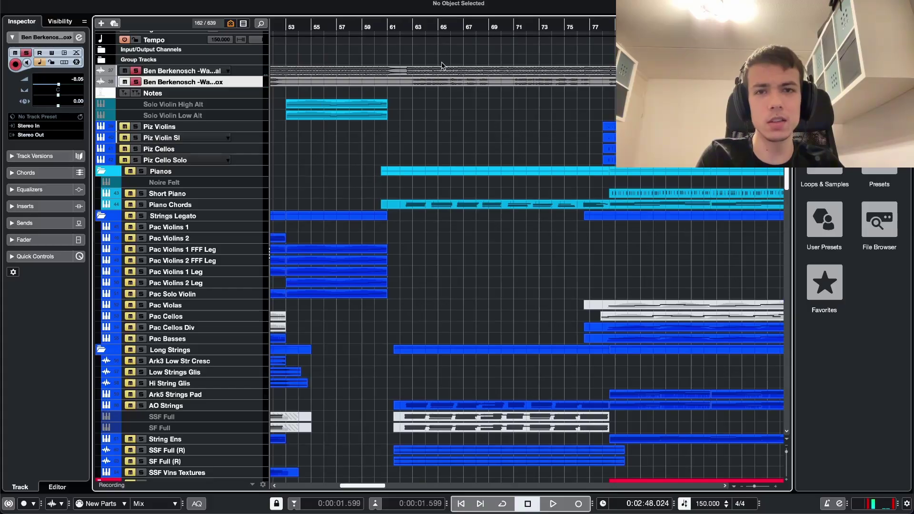
{"action": "key", "text": "g"}
{"action": "key", "text": "g"}
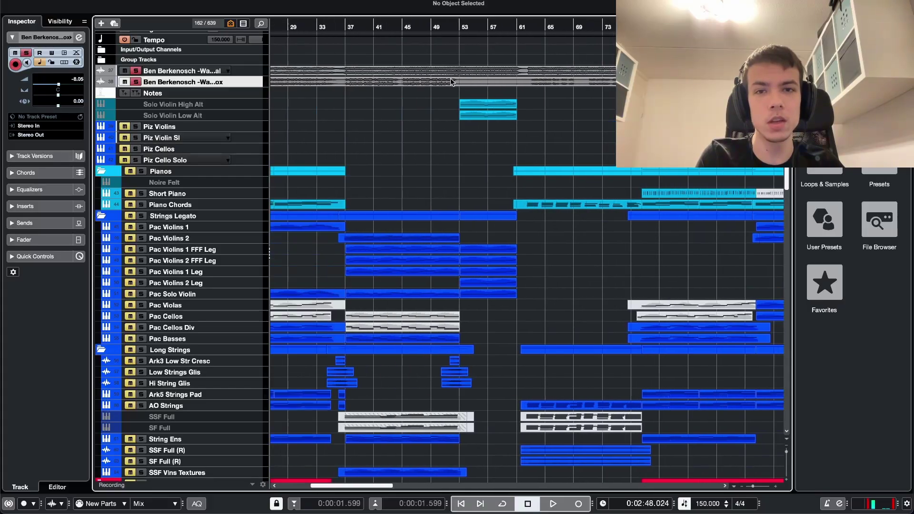
{"action": "left_click", "coordinate": [348, 19]}
{"action": "scroll", "coordinate": [439, 122], "scroll_direction": "up", "scroll_amount": 1}
{"action": "scroll", "coordinate": [439, 122], "scroll_direction": "left", "scroll_amount": 5}
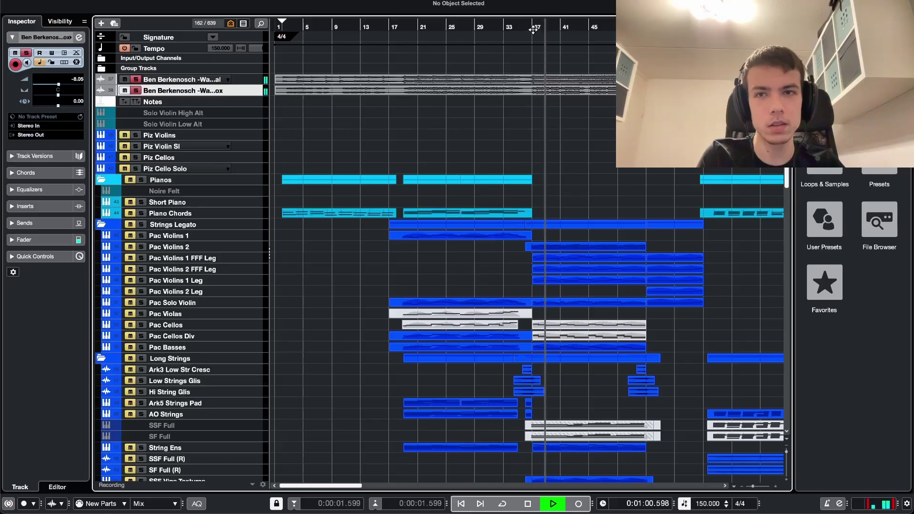
Step: Keep playing while examining the synth, bass and drum layers from bar 37 and the string layers up to about bar 120
{"action": "scroll", "coordinate": [546, 123], "scroll_direction": "down", "scroll_amount": 15}
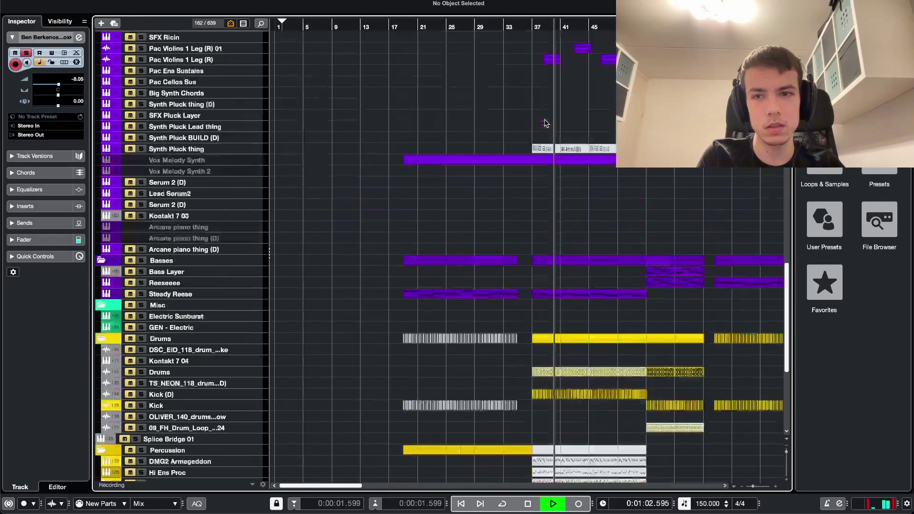
{"action": "scroll", "coordinate": [546, 124], "scroll_direction": "up", "scroll_amount": 15}
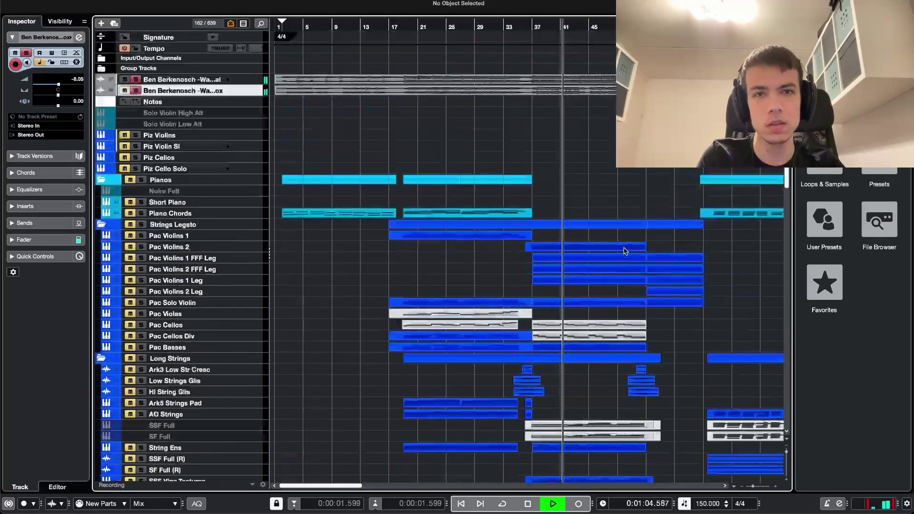
{"action": "scroll", "coordinate": [595, 156], "scroll_direction": "right", "scroll_amount": 4}
{"action": "scroll", "coordinate": [595, 156], "scroll_direction": "right", "scroll_amount": 5}
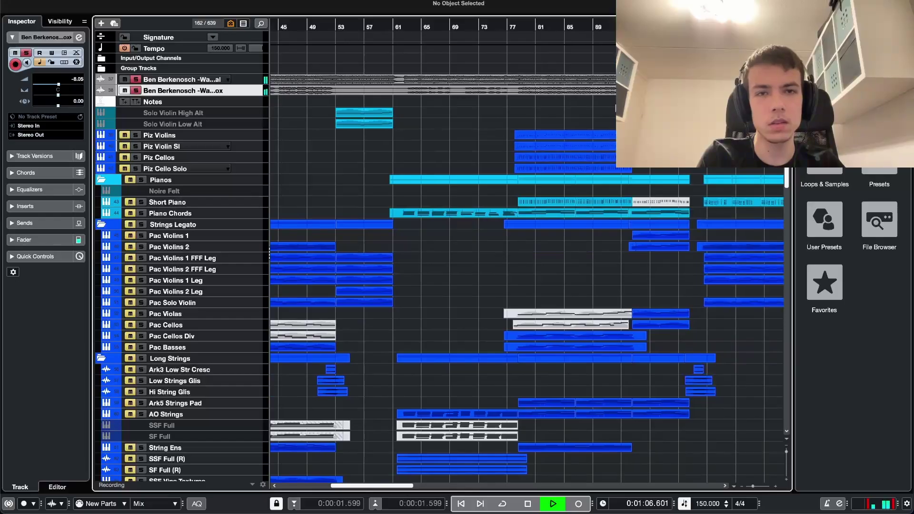
{"action": "scroll", "coordinate": [595, 156], "scroll_direction": "right", "scroll_amount": 5}
{"action": "scroll", "coordinate": [526, 252], "scroll_direction": "right", "scroll_amount": 2}
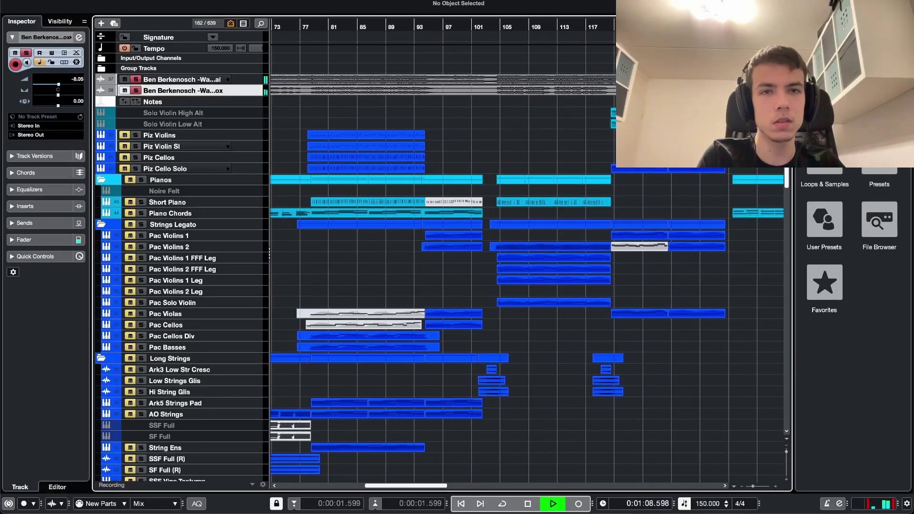
Step: Replay the soloed audio tracks from about bar 106 to 111, stop, mute the upper one and unsolo both
{"action": "left_click", "coordinate": [124, 79]}
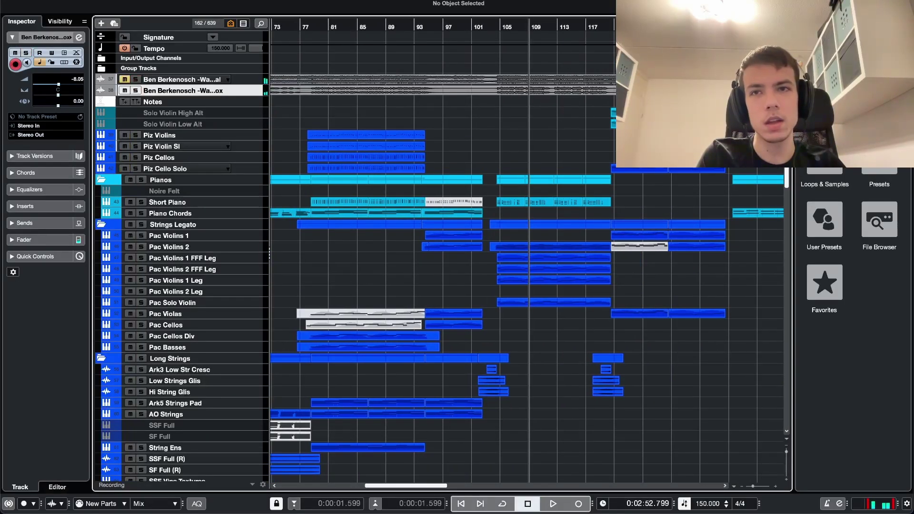
{"action": "left_click", "coordinate": [135, 80]}
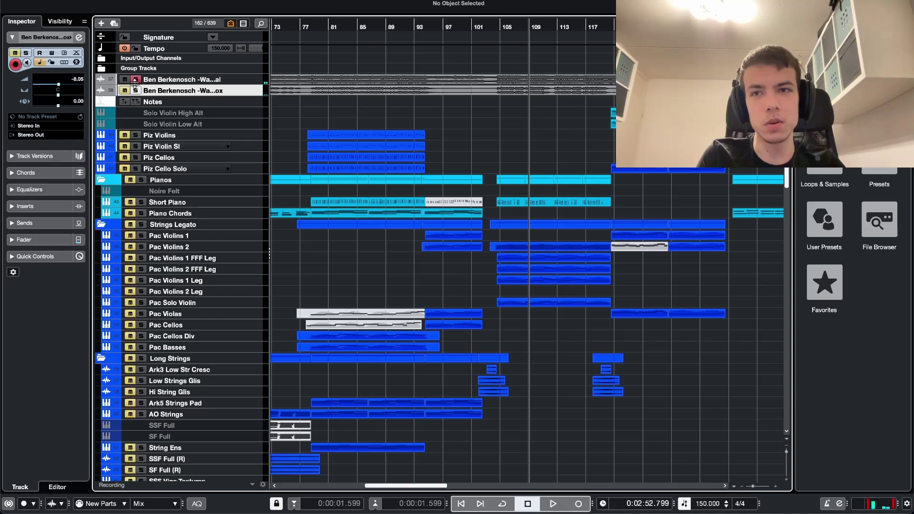
{"action": "left_click", "coordinate": [505, 27]}
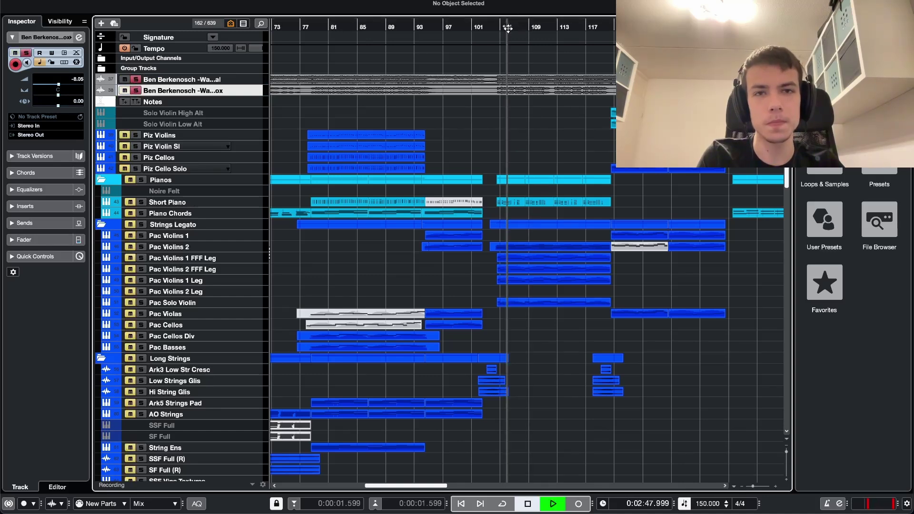
{"action": "key", "text": "h"}
{"action": "key", "text": "h"}
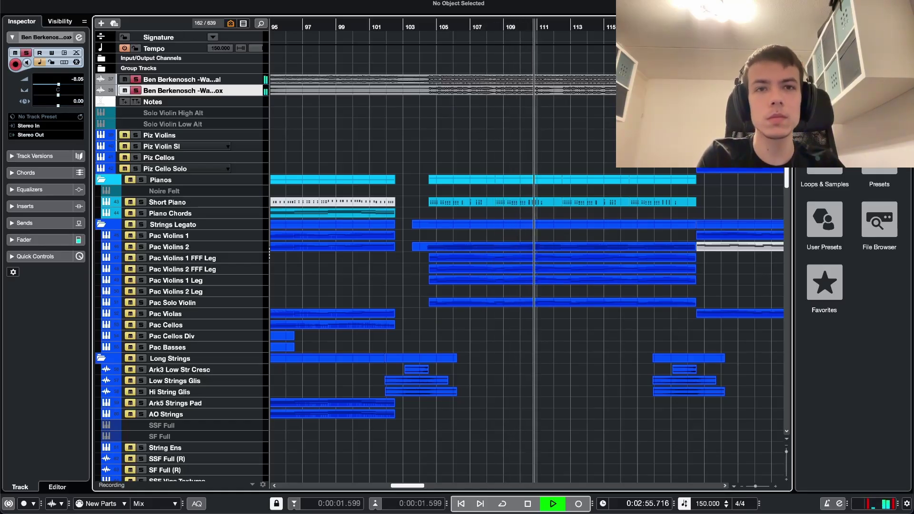
{"action": "key", "text": "space"}
{"action": "key", "text": "s"}
{"action": "scroll", "coordinate": [523, 286], "scroll_direction": "right", "scroll_amount": 3}
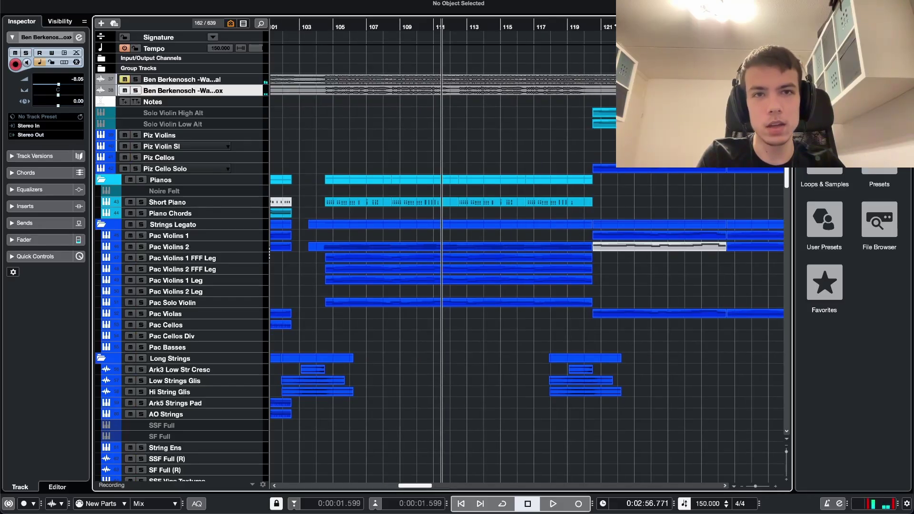
Step: Unmute the upper audio track, solo both audio tracks and play them from about bar 118, where the string glissandos begin
{"action": "left_click", "coordinate": [587, 26]}
{"action": "scroll", "coordinate": [476, 238], "scroll_direction": "right", "scroll_amount": 3}
{"action": "scroll", "coordinate": [381, 190], "scroll_direction": "left", "scroll_amount": 3}
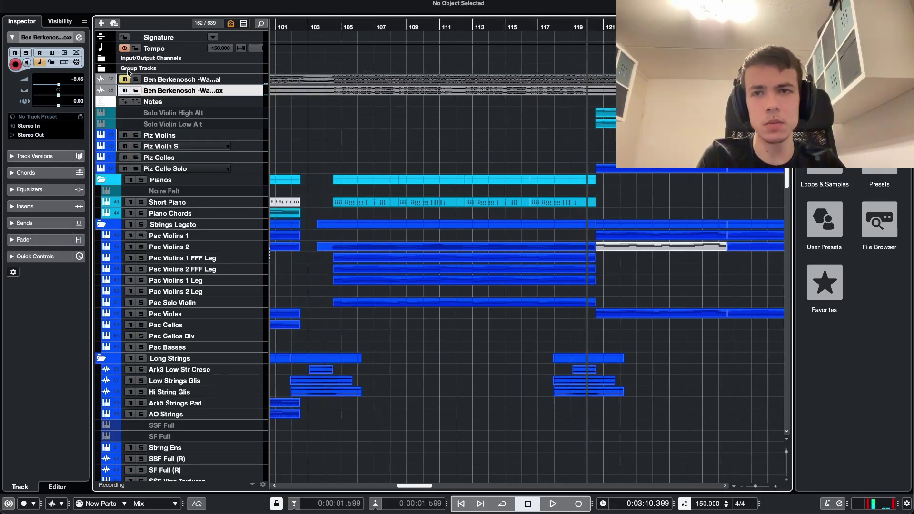
{"action": "left_click", "coordinate": [126, 79], "text": "alt"}
{"action": "left_click", "coordinate": [554, 25]}
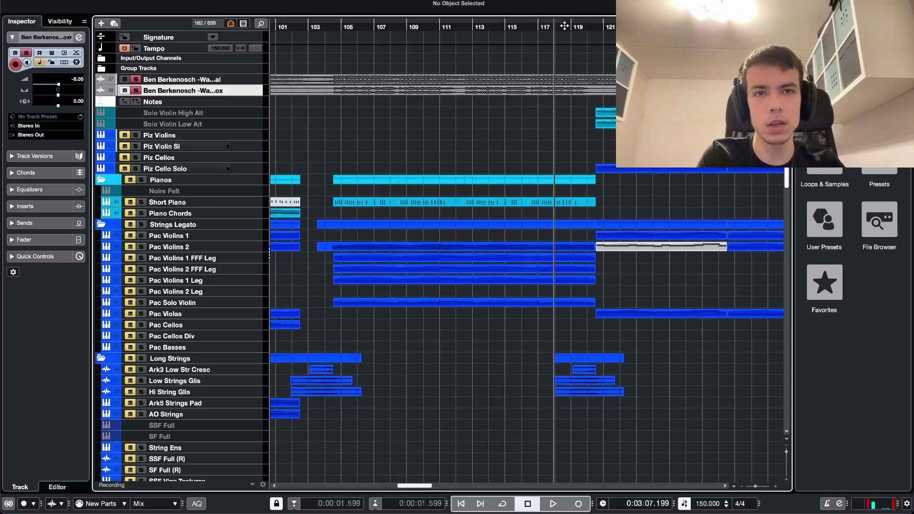
{"action": "key", "text": "g"}
{"action": "key", "text": "g"}
{"action": "key", "text": "space"}
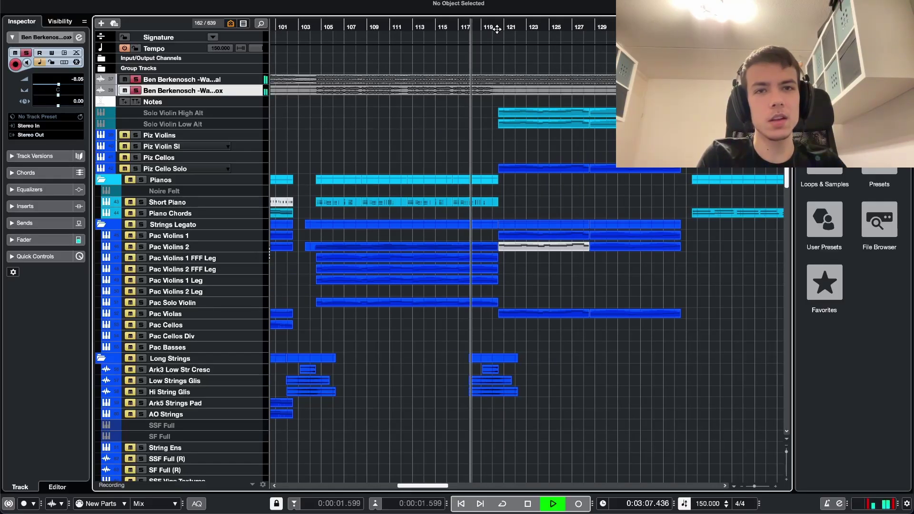
Step: Play on to about bar 128 while examining the solo violin, cello solo, violin and viola parts, and stop playback
{"action": "key", "text": "h"}
{"action": "key", "text": "h"}
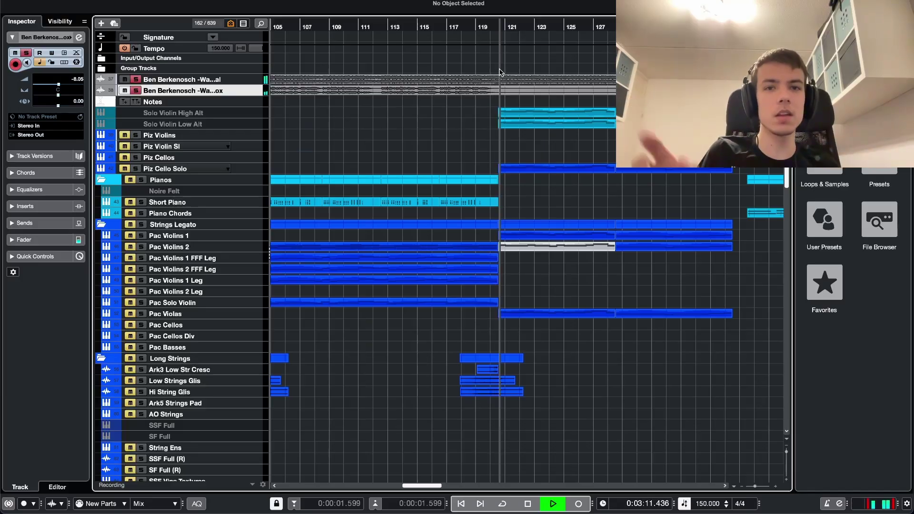
{"action": "scroll", "coordinate": [508, 153], "scroll_direction": "right", "scroll_amount": 2}
{"action": "scroll", "coordinate": [510, 151], "scroll_direction": "down", "scroll_amount": 2}
{"action": "scroll", "coordinate": [519, 226], "scroll_direction": "down", "scroll_amount": 5}
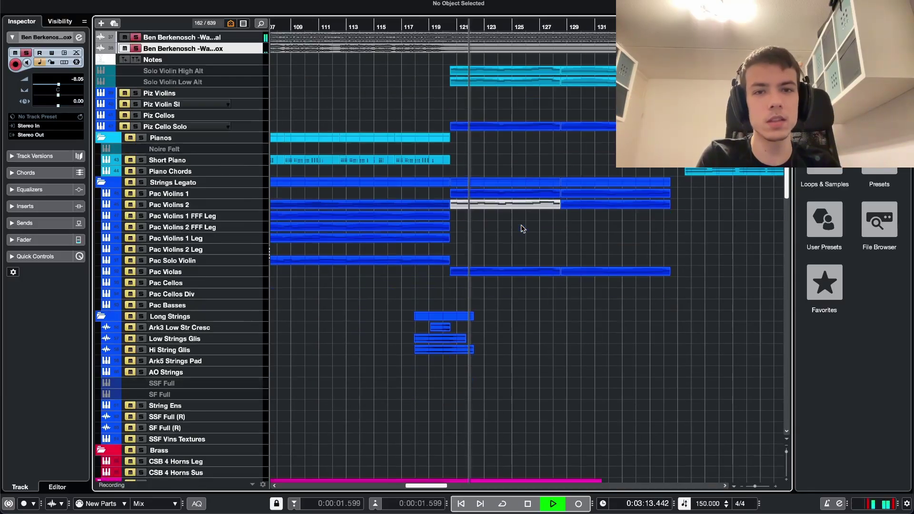
{"action": "scroll", "coordinate": [521, 223], "scroll_direction": "up", "scroll_amount": 3}
{"action": "scroll", "coordinate": [521, 219], "scroll_direction": "up", "scroll_amount": 3}
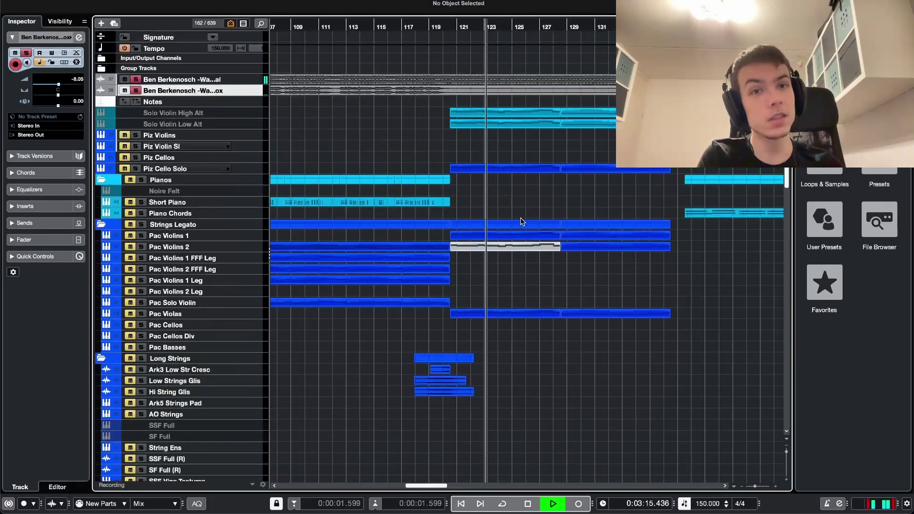
{"action": "scroll", "coordinate": [538, 183], "scroll_direction": "right", "scroll_amount": 1}
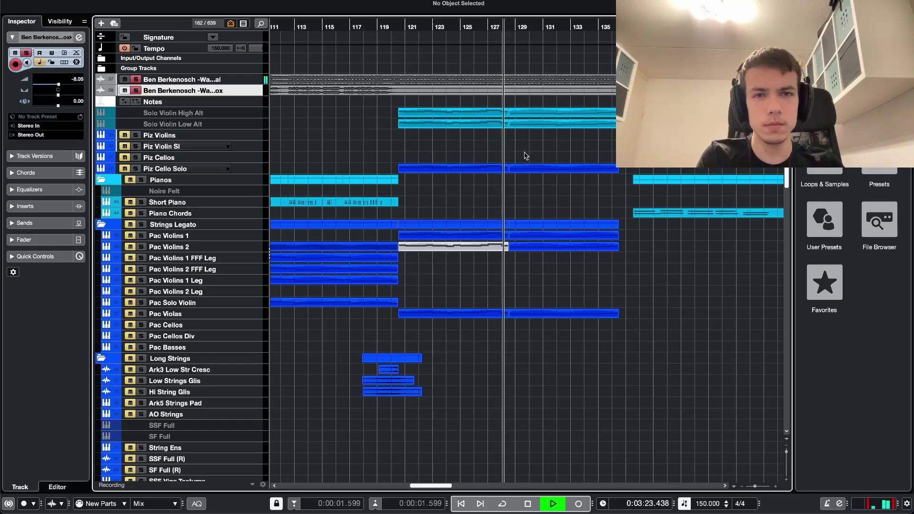
{"action": "key", "text": "space"}
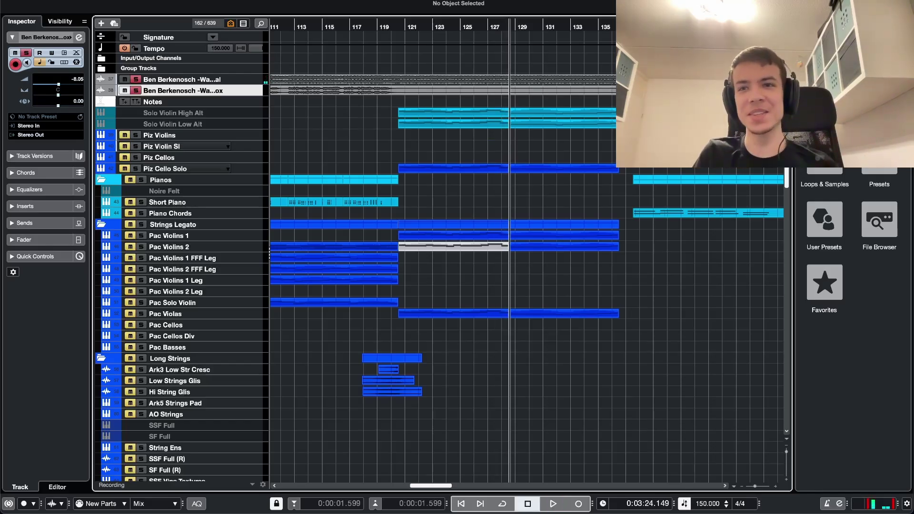
Step: Mute the upper audio track, unsolo both audio tracks and play the arrangement from about bar 127 to bar 128
{"action": "left_click", "coordinate": [124, 79]}
{"action": "left_click", "coordinate": [400, 31]}
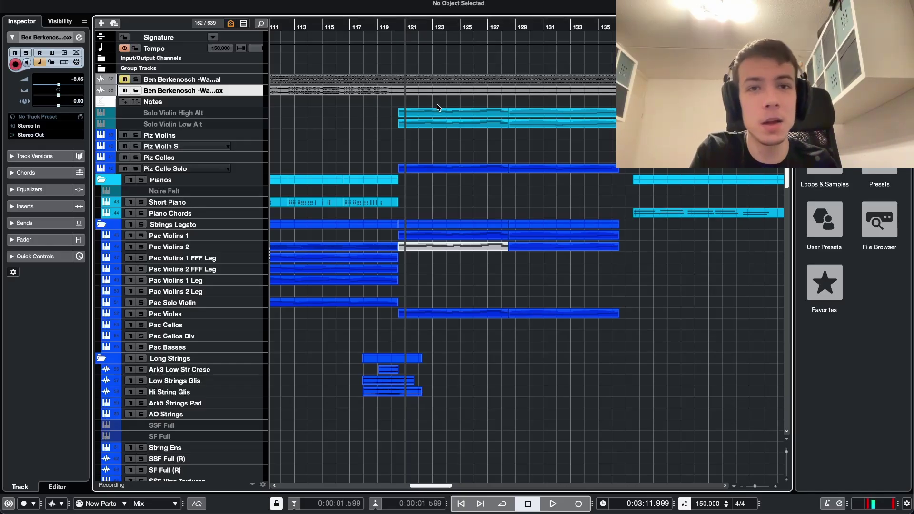
{"action": "left_click", "coordinate": [503, 28]}
{"action": "left_click_drag", "start_coordinate": [508, 28], "coordinate": [488, 29]}
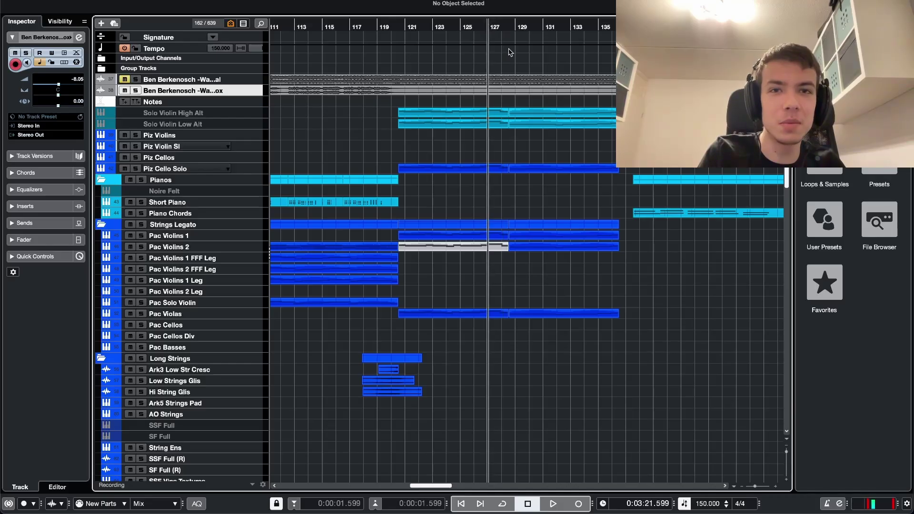
{"action": "scroll", "coordinate": [513, 98], "scroll_direction": "down", "scroll_amount": 1}
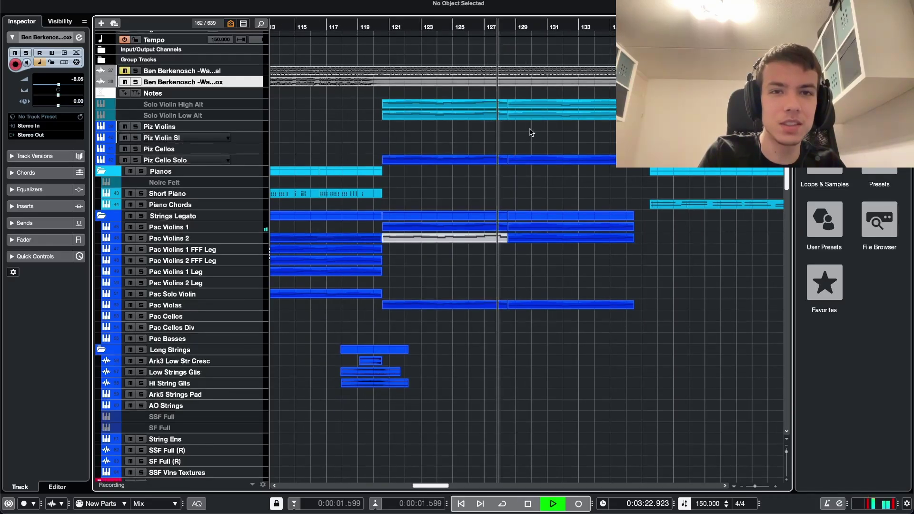
{"action": "key", "text": "space"}
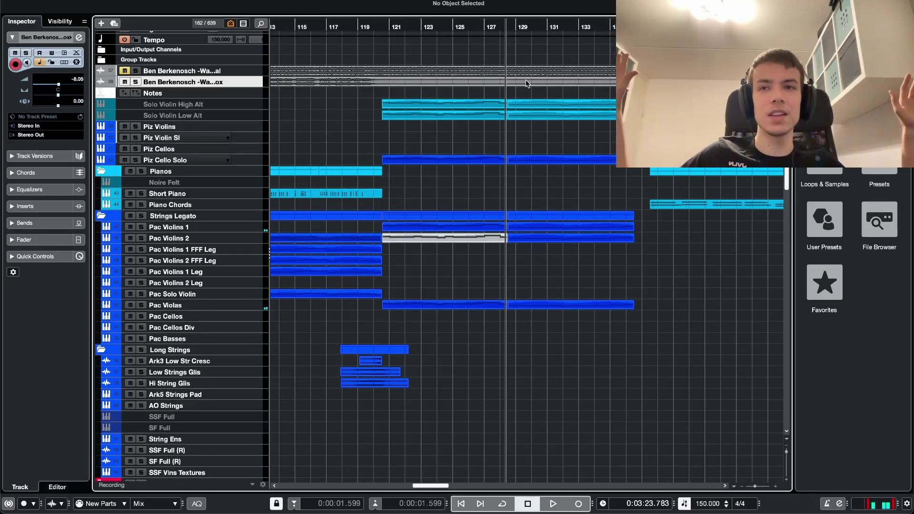
Step: Return the playhead to bar 121, just after the solo violin parts enter
{"action": "scroll", "coordinate": [500, 86], "scroll_direction": "up", "scroll_amount": 2}
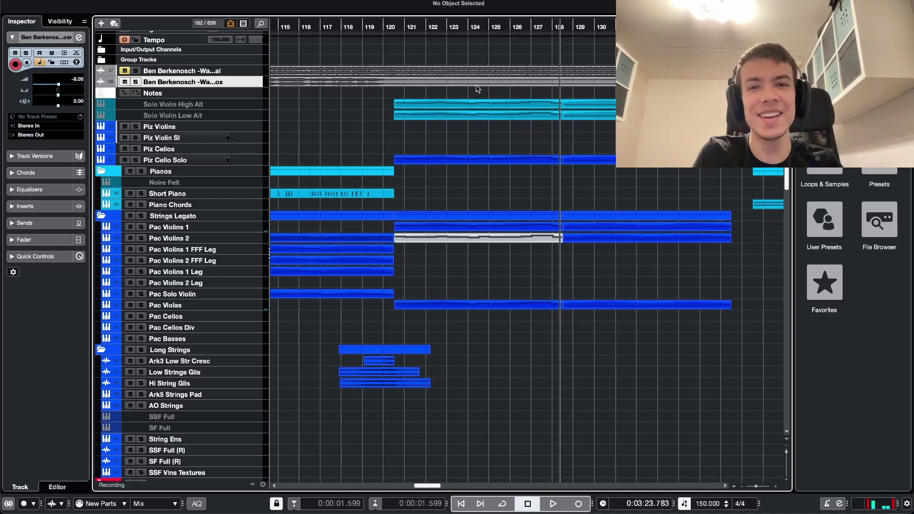
{"action": "left_click", "coordinate": [383, 27]}
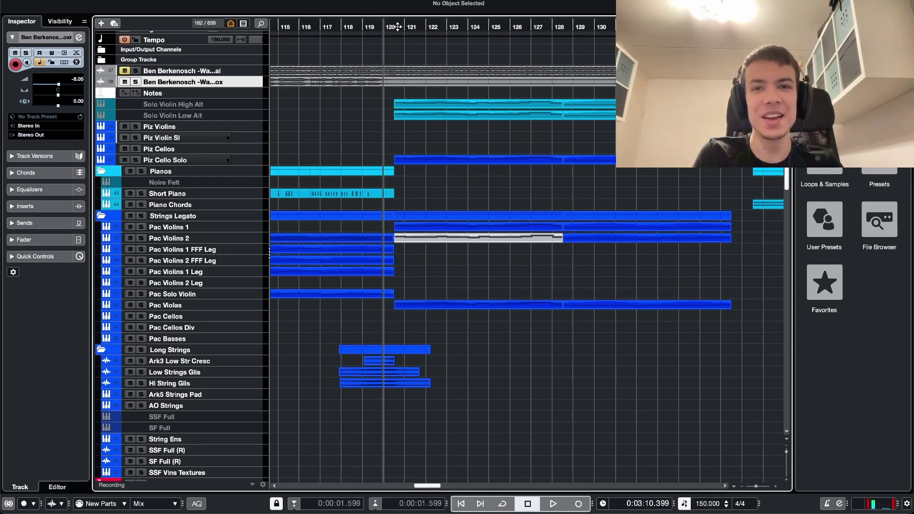
{"action": "left_click", "coordinate": [398, 27]}
{"action": "scroll", "coordinate": [443, 71], "scroll_direction": "down", "scroll_amount": 1}
{"action": "scroll", "coordinate": [524, 113], "scroll_direction": "down", "scroll_amount": 1}
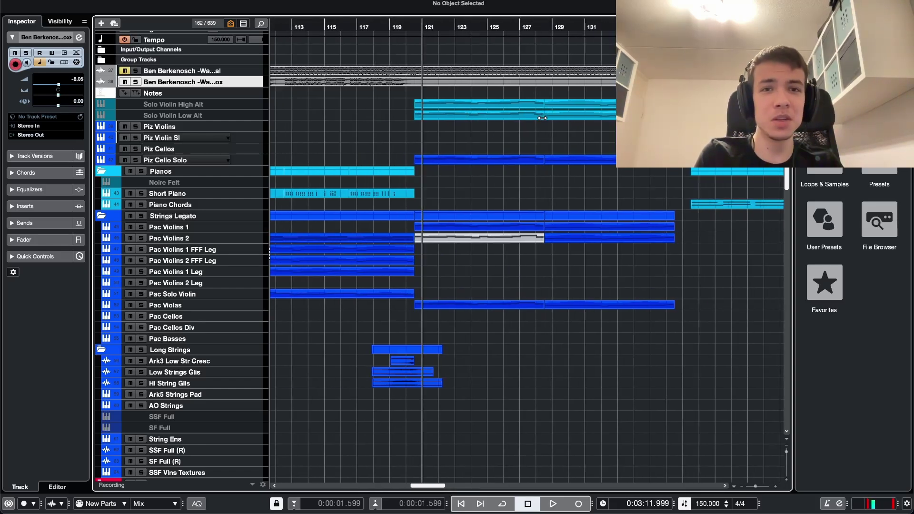
Step: Locate the playhead at bar 128, examine the string and choir layers, and move it back to about bar 121
{"action": "scroll", "coordinate": [526, 84], "scroll_direction": "up", "scroll_amount": 2}
{"action": "left_click", "coordinate": [523, 27]}
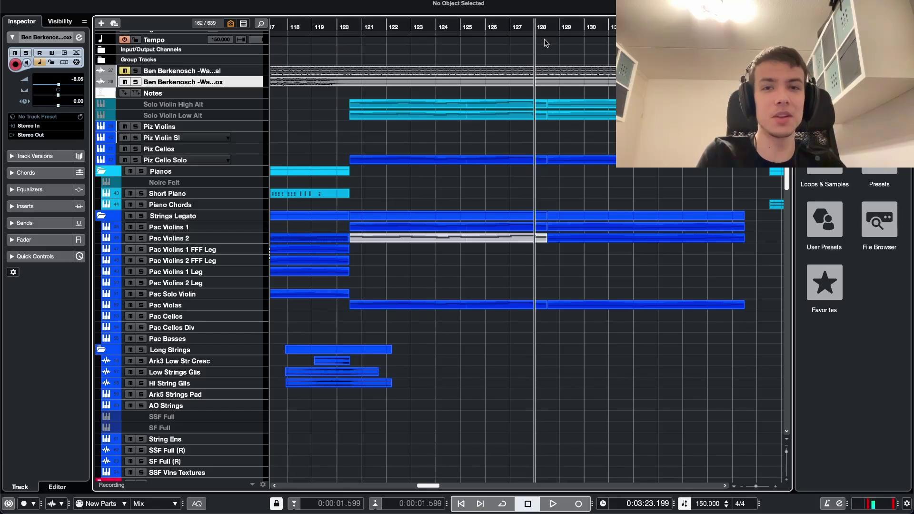
{"action": "scroll", "coordinate": [552, 86], "scroll_direction": "down", "scroll_amount": 2}
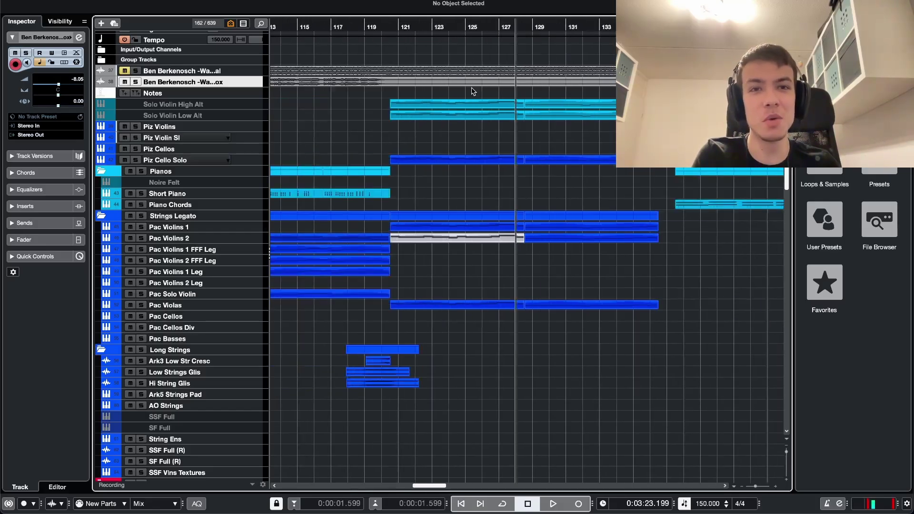
{"action": "scroll", "coordinate": [512, 152], "scroll_direction": "down", "scroll_amount": 5}
{"action": "scroll", "coordinate": [512, 153], "scroll_direction": "up", "scroll_amount": 4}
{"action": "left_click", "coordinate": [402, 28]}
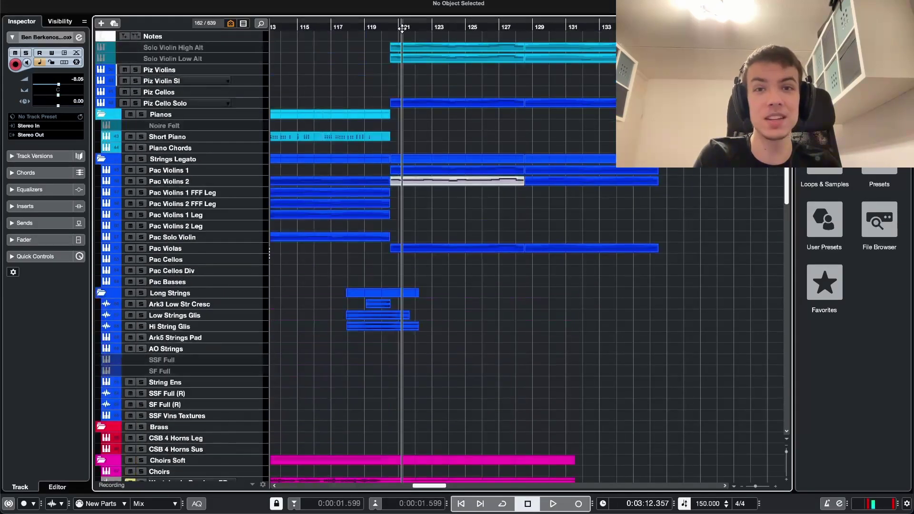
Step: Move the playhead to bar 126 and start playing the arrangement while examining the synth and bass layers
{"action": "left_click", "coordinate": [483, 27]}
{"action": "left_click", "coordinate": [504, 29]}
{"action": "scroll", "coordinate": [501, 90], "scroll_direction": "down", "scroll_amount": 10}
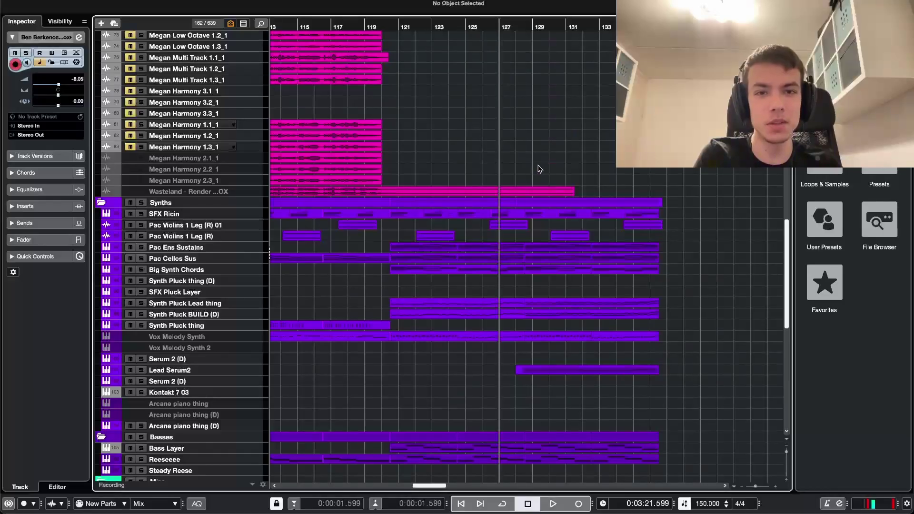
{"action": "scroll", "coordinate": [540, 169], "scroll_direction": "down", "scroll_amount": 1}
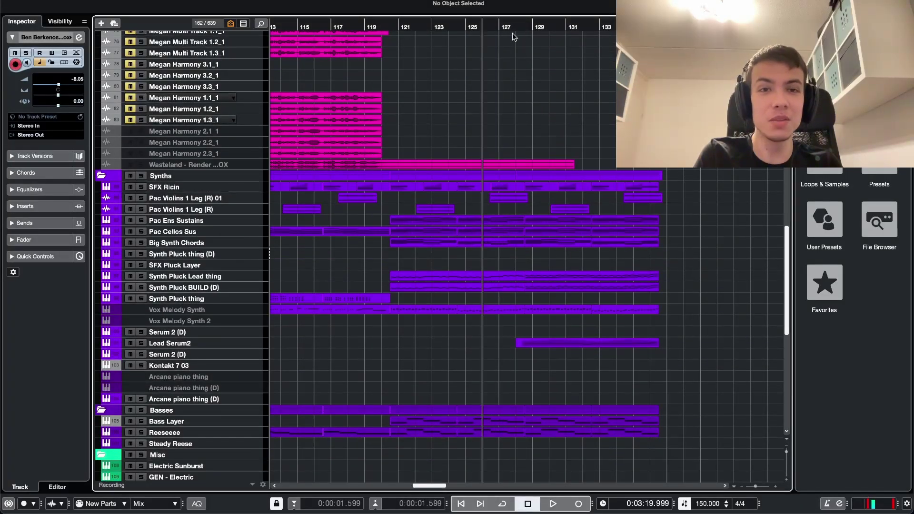
{"action": "left_click", "coordinate": [489, 25]}
{"action": "key", "text": "space"}
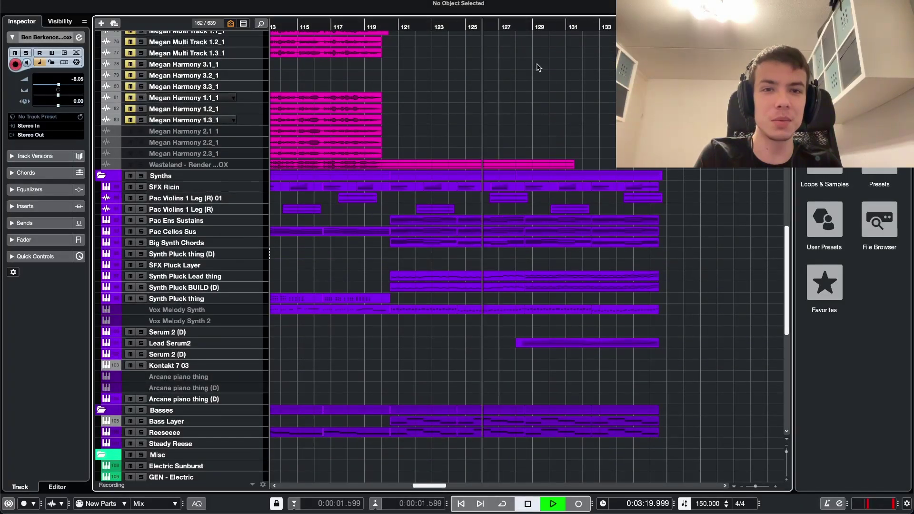
{"action": "key", "text": "h"}
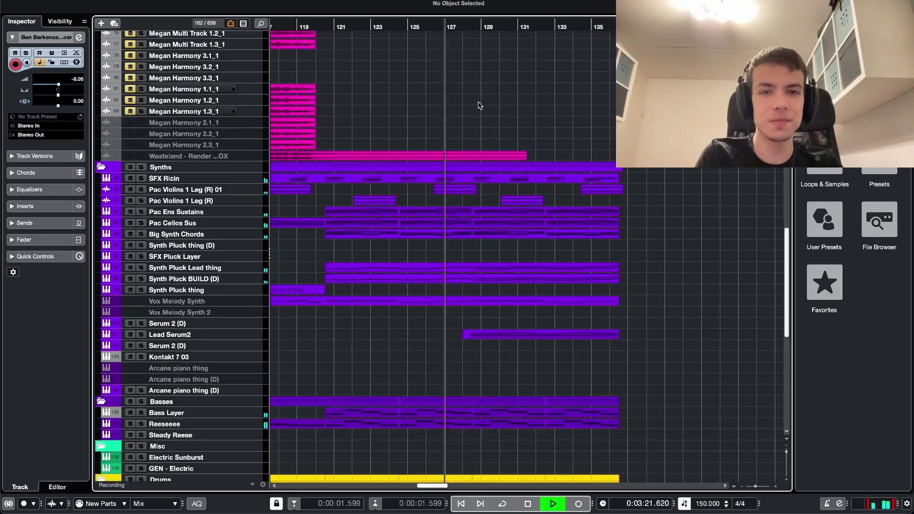
Step: Play on to about bar 137 while examining the synth, solo violin and string legato parts, and stop playback
{"action": "scroll", "coordinate": [479, 106], "scroll_direction": "up", "scroll_amount": 4}
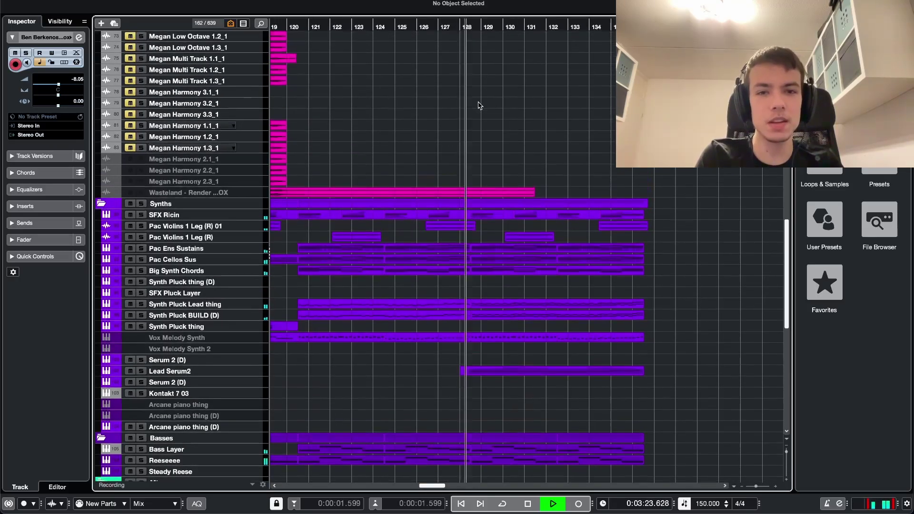
{"action": "scroll", "coordinate": [516, 108], "scroll_direction": "up", "scroll_amount": 6}
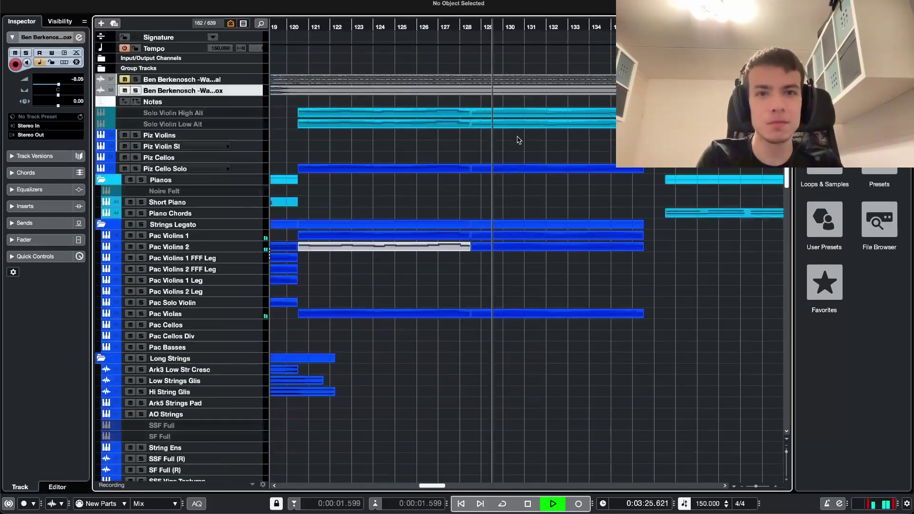
{"action": "scroll", "coordinate": [518, 138], "scroll_direction": "right", "scroll_amount": 3}
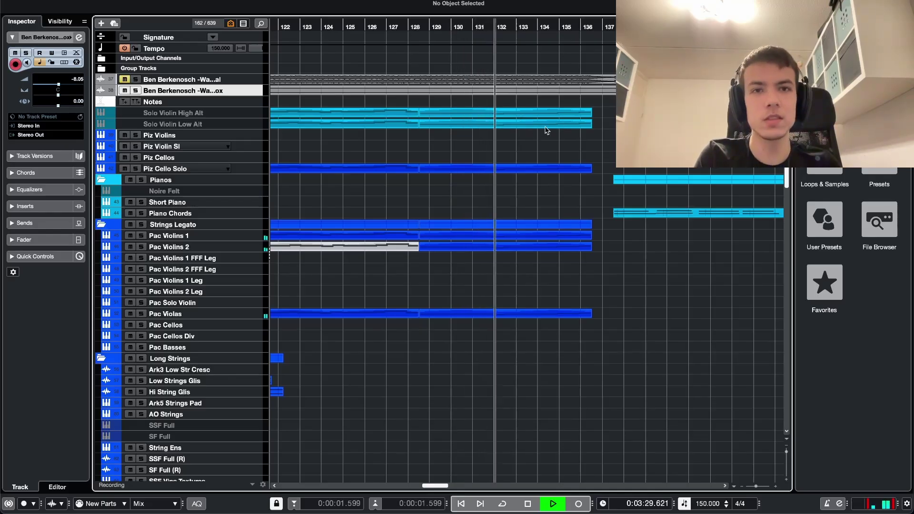
{"action": "scroll", "coordinate": [547, 131], "scroll_direction": "right", "scroll_amount": 2}
{"action": "scroll", "coordinate": [546, 131], "scroll_direction": "down", "scroll_amount": 4}
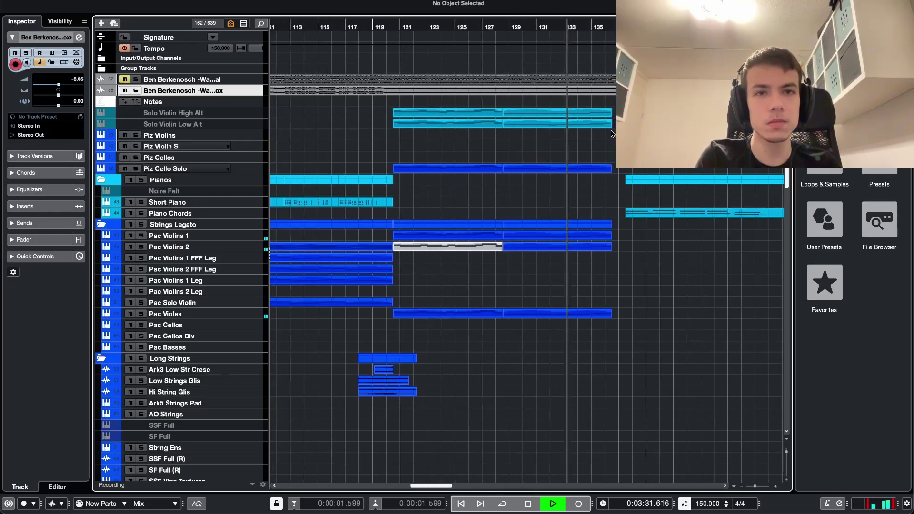
{"action": "scroll", "coordinate": [507, 147], "scroll_direction": "up", "scroll_amount": 4}
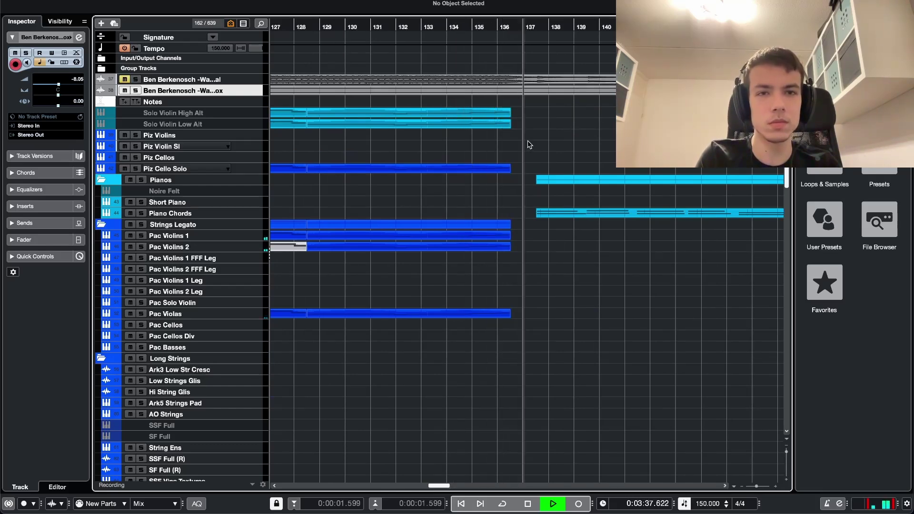
{"action": "key", "text": "space"}
Step: Compare the earlier sections by locating the playhead at bar 120, then bar 97, and back at bar 121
{"action": "scroll", "coordinate": [528, 141], "scroll_direction": "down", "scroll_amount": 4}
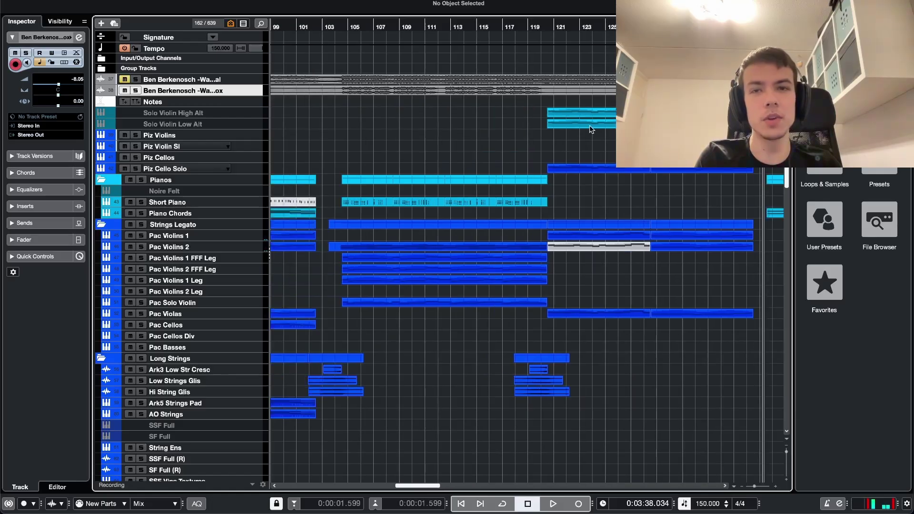
{"action": "left_click", "coordinate": [551, 30]}
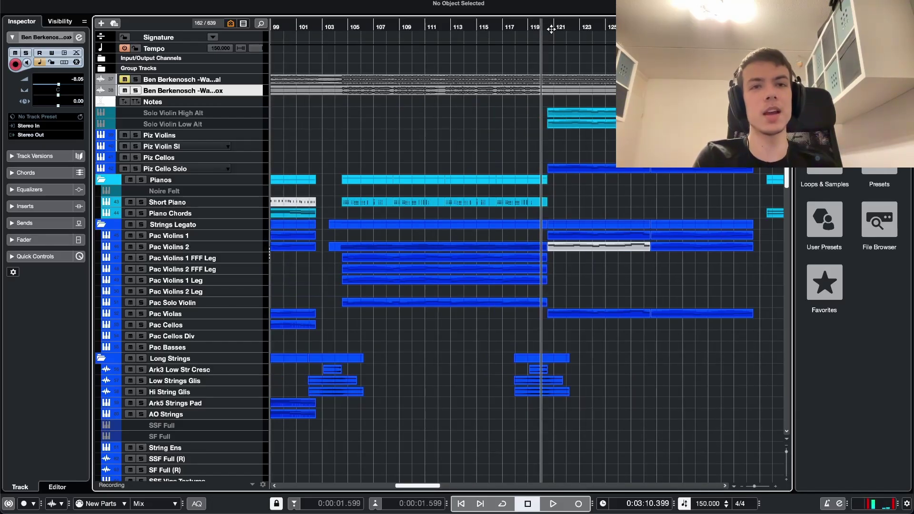
{"action": "scroll", "coordinate": [565, 199], "scroll_direction": "down", "scroll_amount": 3}
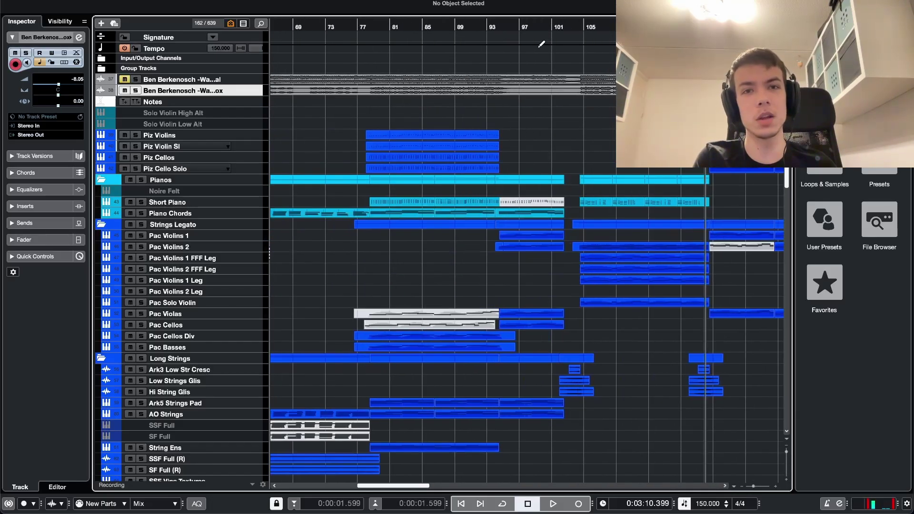
{"action": "left_click", "coordinate": [523, 21]}
{"action": "scroll", "coordinate": [563, 65], "scroll_direction": "right", "scroll_amount": 4}
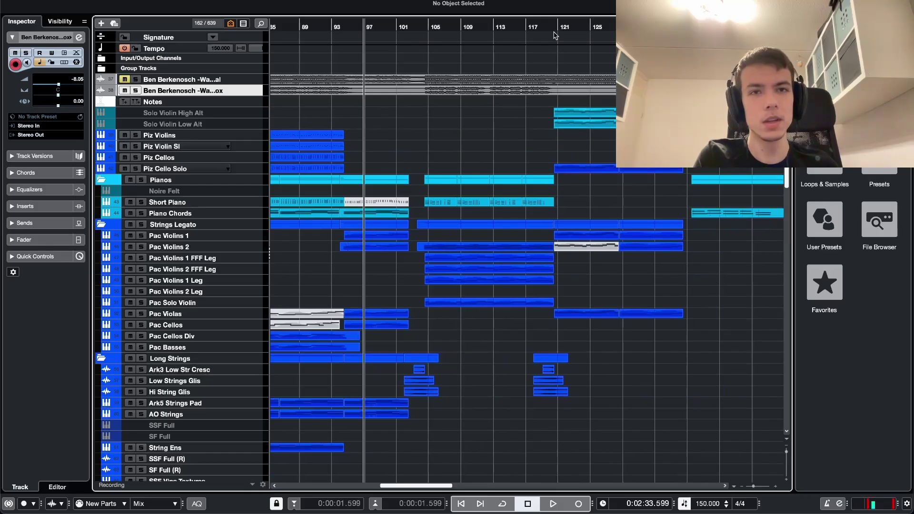
{"action": "left_click_drag", "start_coordinate": [554, 35], "coordinate": [508, 55]}
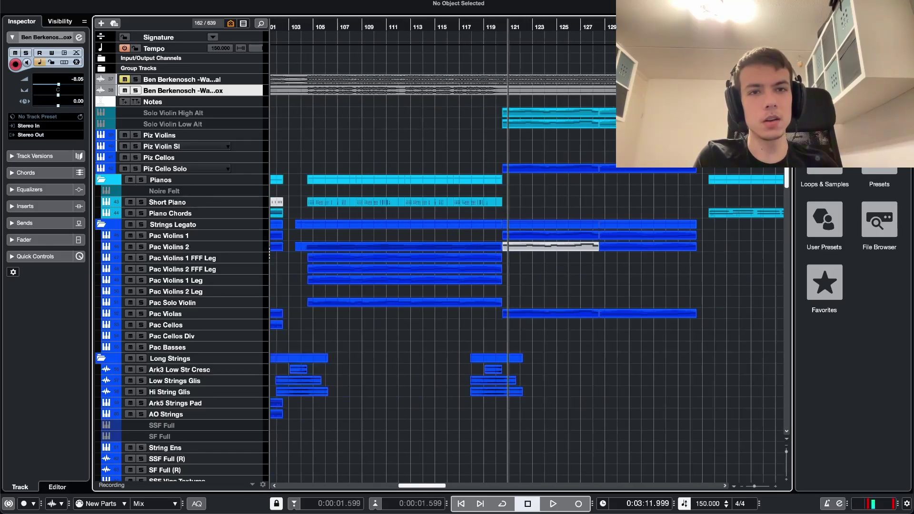
Step: Examine the choir, synth and drum layers, then solo Synth Pluck Lead thing and Synth Pluck BUILD (D) and play them from bar 121
{"action": "scroll", "coordinate": [578, 186], "scroll_direction": "down", "scroll_amount": 5}
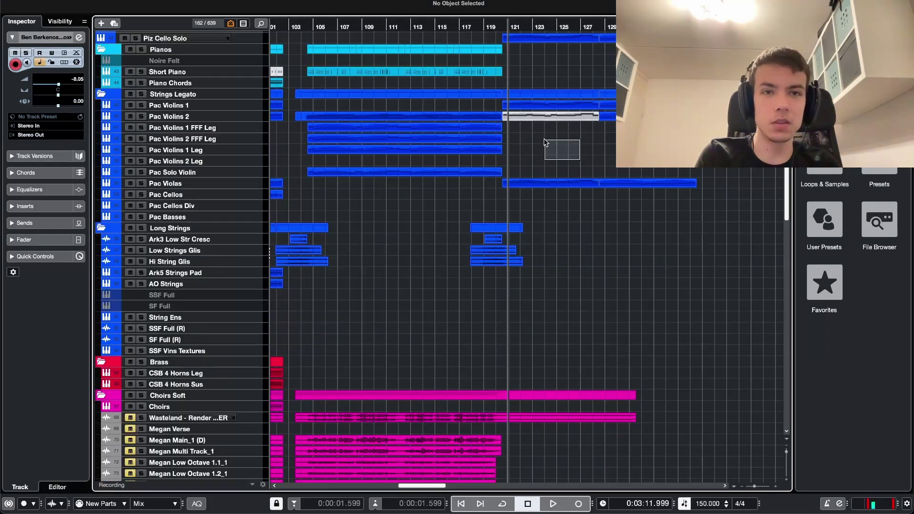
{"action": "scroll", "coordinate": [546, 143], "scroll_direction": "down", "scroll_amount": 12}
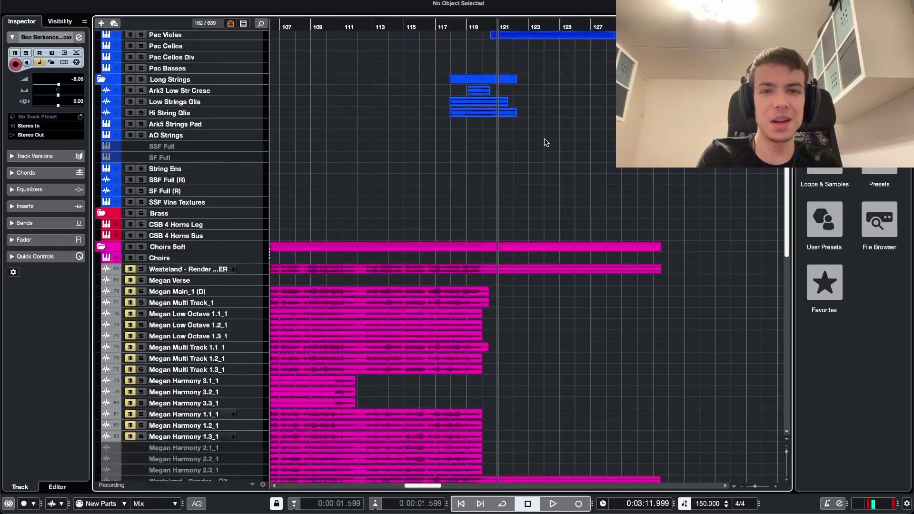
{"action": "scroll", "coordinate": [546, 142], "scroll_direction": "down", "scroll_amount": 6}
{"action": "scroll", "coordinate": [523, 143], "scroll_direction": "up", "scroll_amount": 6}
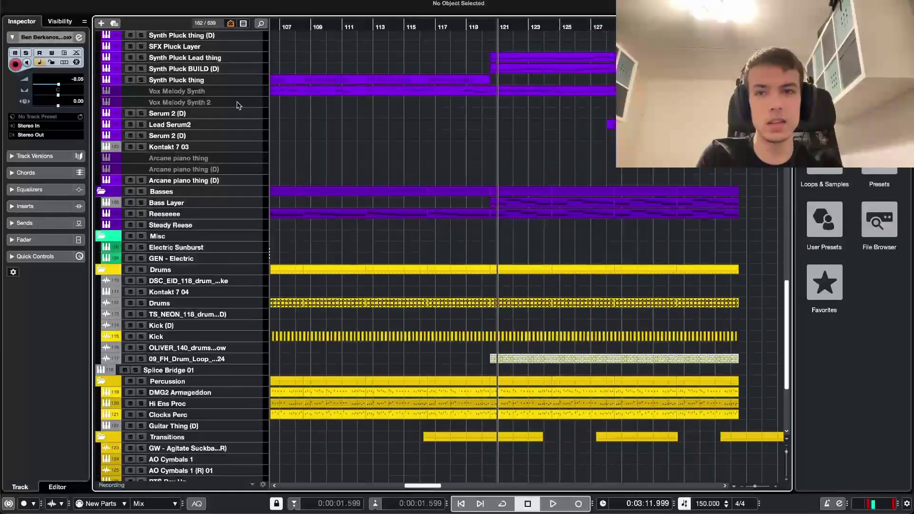
{"action": "scroll", "coordinate": [192, 88], "scroll_direction": "up", "scroll_amount": 3}
{"action": "left_click", "coordinate": [193, 147]}
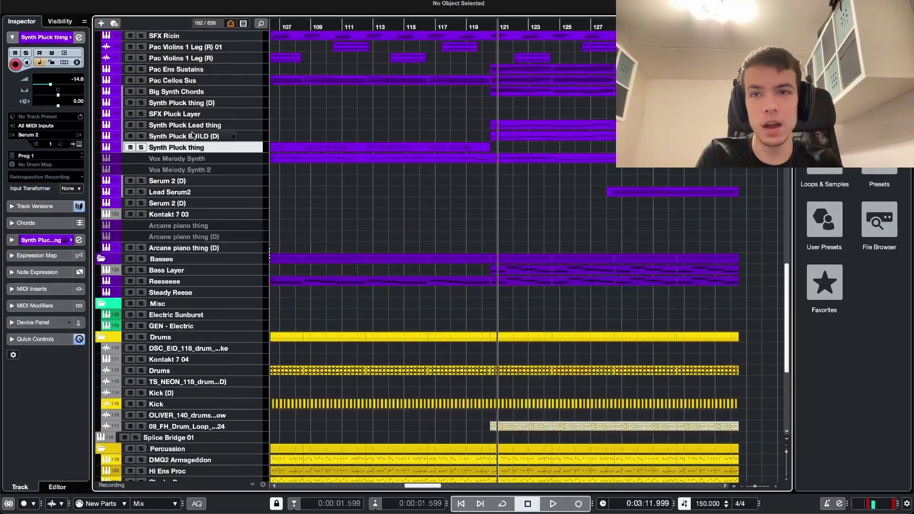
{"action": "left_click", "coordinate": [196, 125]}
{"action": "key", "text": "ctrl+e"}
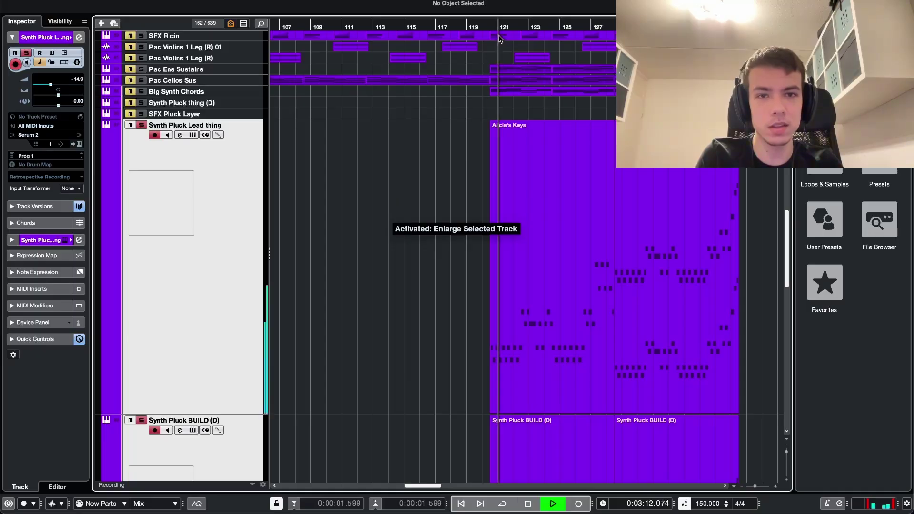
{"action": "key", "text": "ctrl+e"}
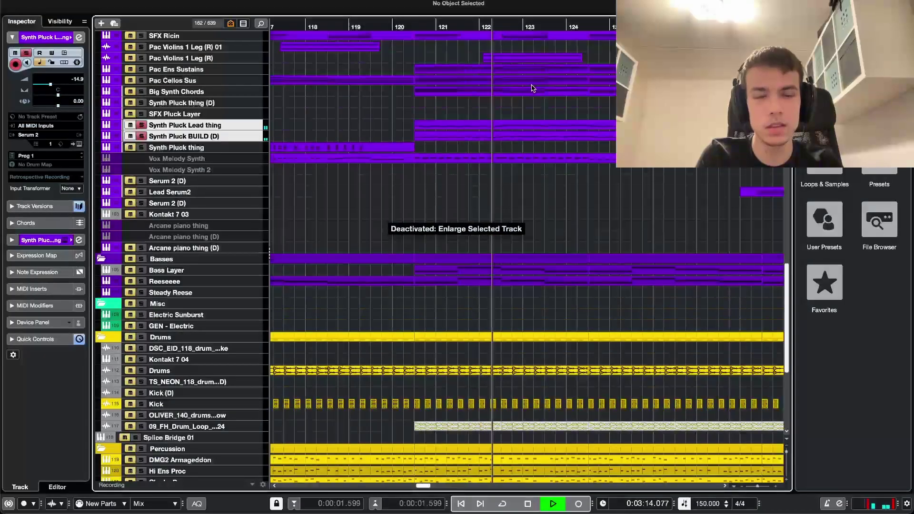
{"action": "key", "text": "g"}
{"action": "key", "text": "g"}
Step: Unsolo the two synth pluck tracks, stop playback at about bar 124 and return the playhead to bar 121
{"action": "scroll", "coordinate": [529, 95], "scroll_direction": "up", "scroll_amount": 5}
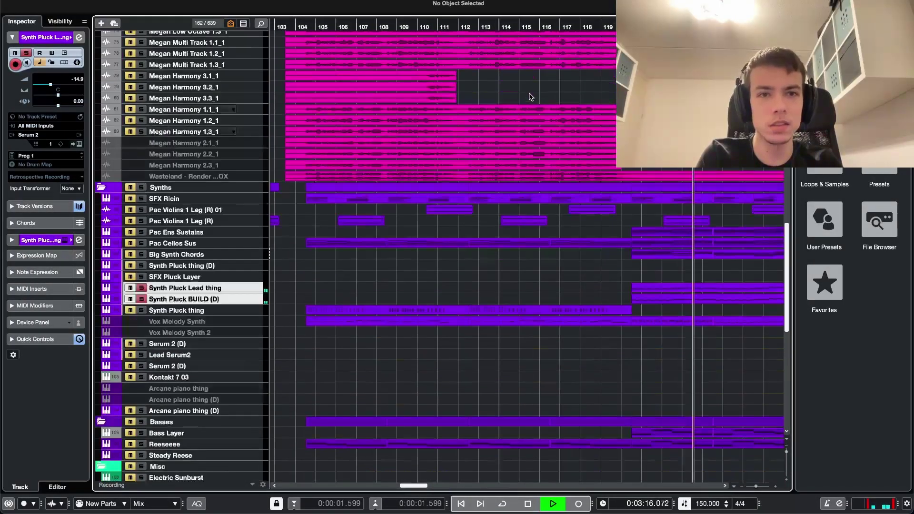
{"action": "scroll", "coordinate": [526, 94], "scroll_direction": "right", "scroll_amount": 4}
{"action": "key", "text": "s"}
{"action": "key", "text": "space"}
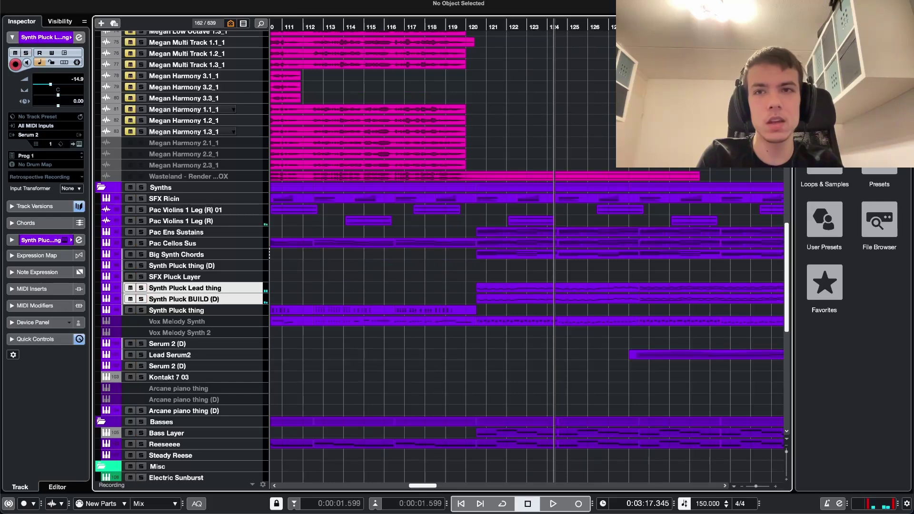
{"action": "scroll", "coordinate": [534, 72], "scroll_direction": "up", "scroll_amount": 1}
{"action": "key", "text": "KP_0"}
Step: Unmute the upper audio track, play both audio tracks soloed from bar 121 to about bar 123, and unsolo them
{"action": "scroll", "coordinate": [318, 81], "scroll_direction": "up", "scroll_amount": 10}
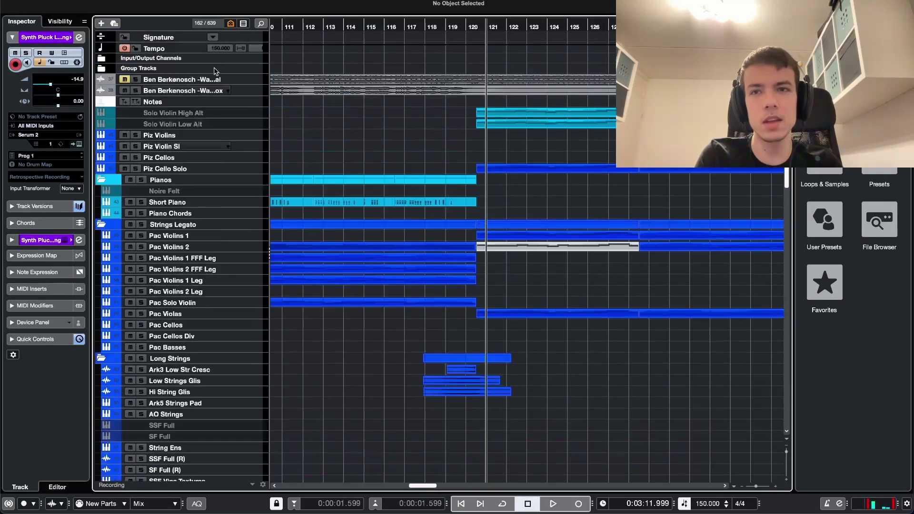
{"action": "left_click", "coordinate": [134, 81]}
{"action": "key", "text": "g"}
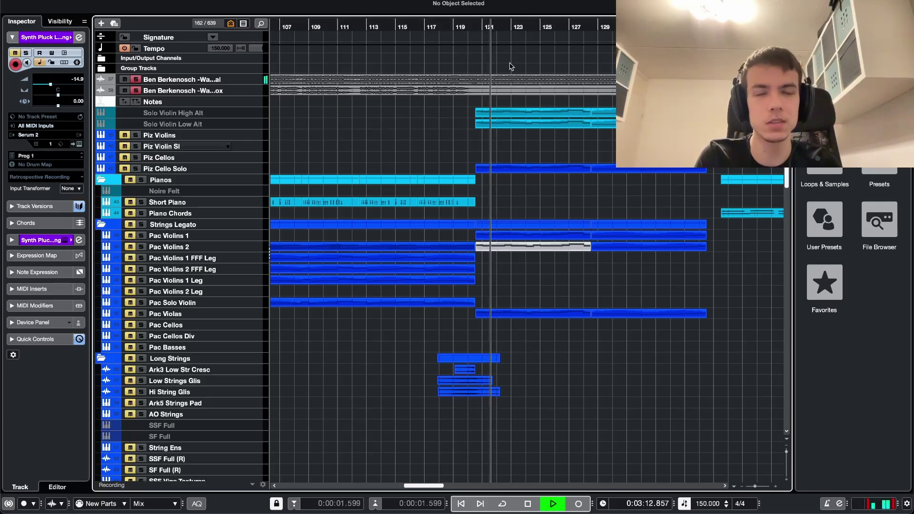
{"action": "scroll", "coordinate": [514, 62], "scroll_direction": "right", "scroll_amount": 2}
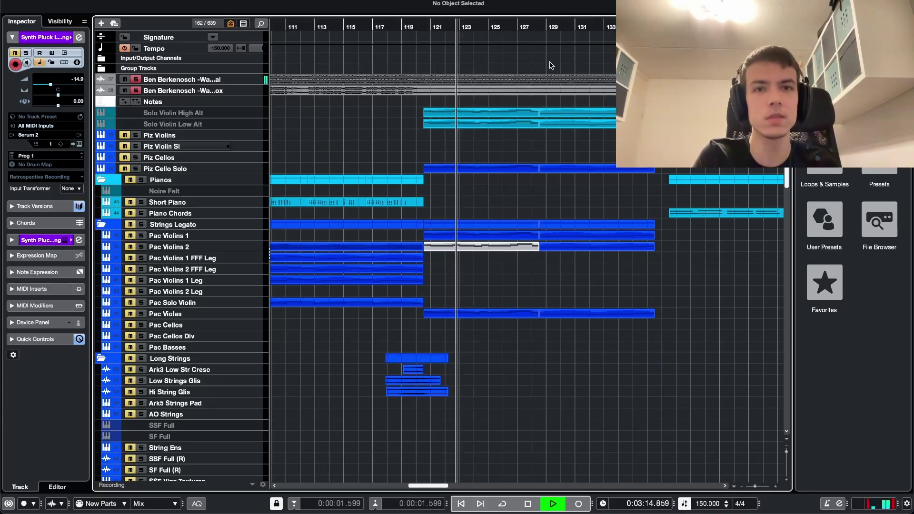
{"action": "scroll", "coordinate": [535, 64], "scroll_direction": "right", "scroll_amount": 1}
{"action": "key", "text": "space"}
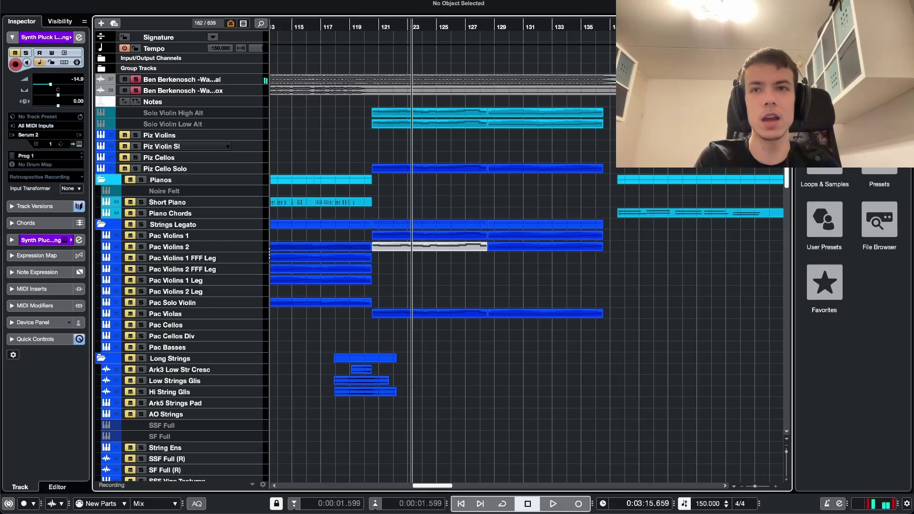
{"action": "scroll", "coordinate": [507, 95], "scroll_direction": "right", "scroll_amount": 1}
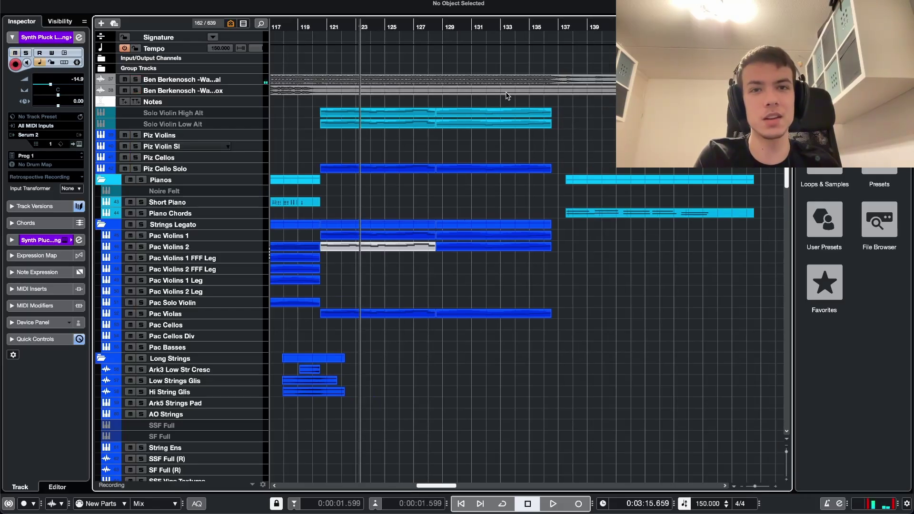
Step: Play the ending from about bar 135 to bar 147 while examining the piano chords and atmosphere layers, and stop playback
{"action": "left_click", "coordinate": [529, 27]}
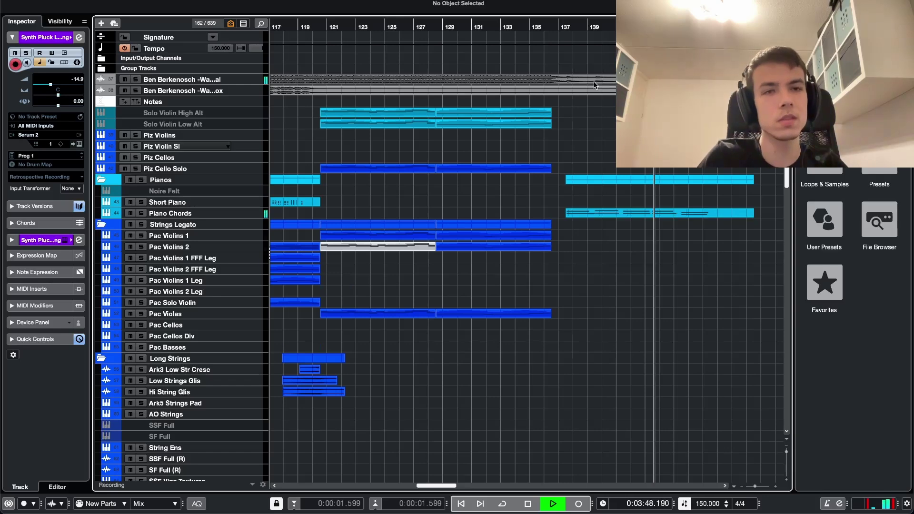
{"action": "scroll", "coordinate": [593, 91], "scroll_direction": "right", "scroll_amount": 5}
{"action": "scroll", "coordinate": [594, 90], "scroll_direction": "down", "scroll_amount": 1}
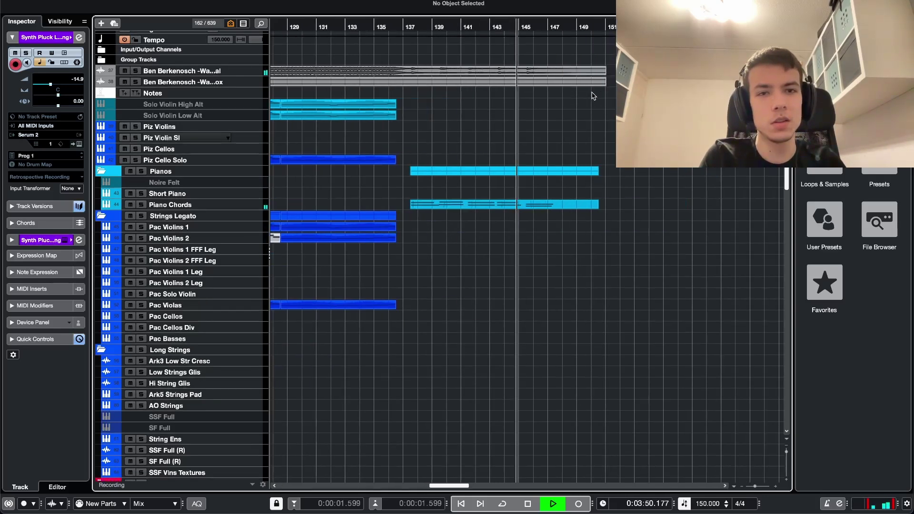
{"action": "scroll", "coordinate": [556, 94], "scroll_direction": "right", "scroll_amount": 2}
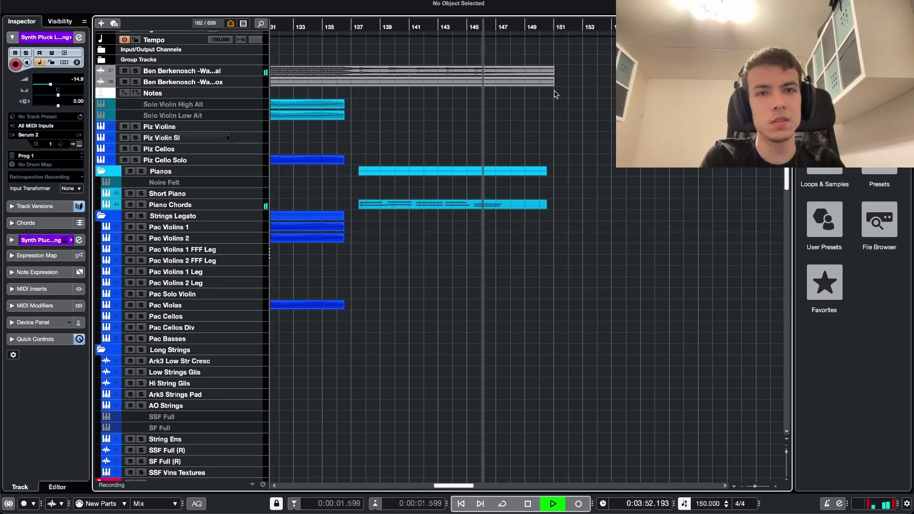
{"action": "scroll", "coordinate": [451, 90], "scroll_direction": "down", "scroll_amount": 20}
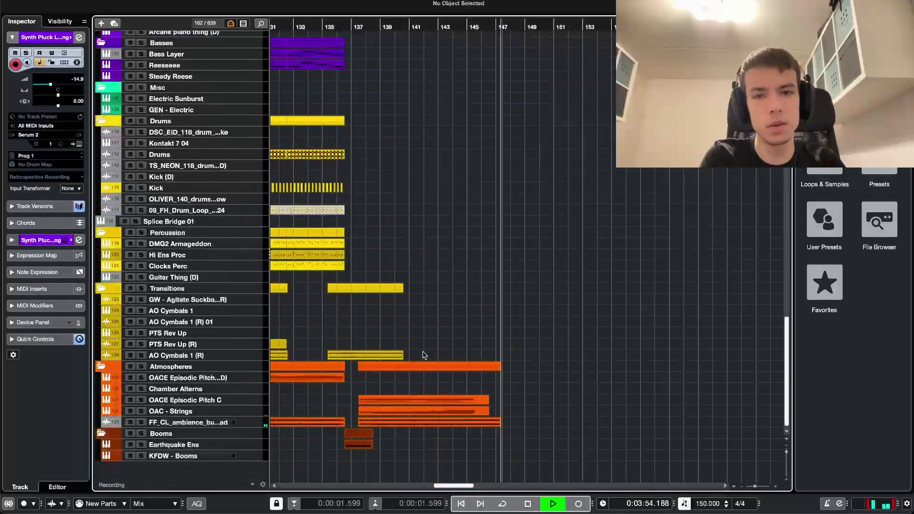
{"action": "key", "text": "space"}
Step: Move the playhead to bar 138 and open the Piano Chords part that starts in bar 137
{"action": "left_click", "coordinate": [366, 25]}
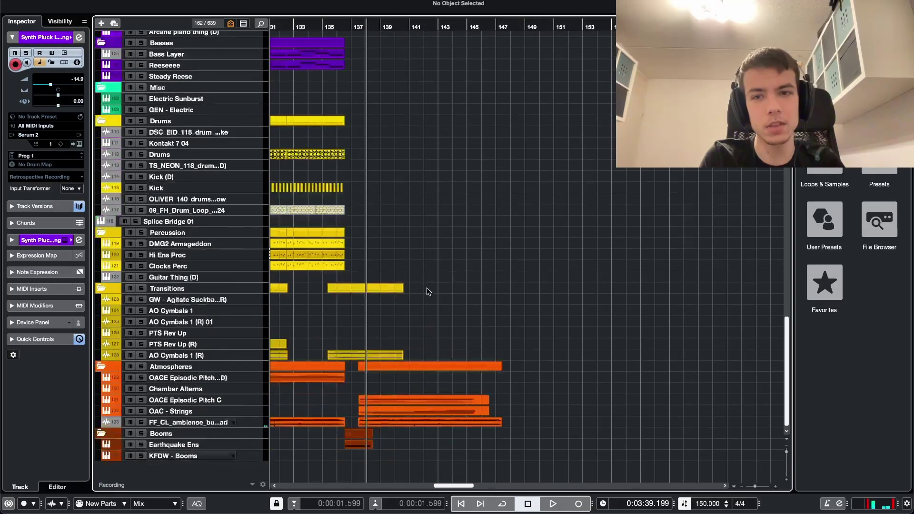
{"action": "scroll", "coordinate": [423, 305], "scroll_direction": "up", "scroll_amount": 20}
{"action": "left_click", "coordinate": [406, 216]}
{"action": "scroll", "coordinate": [448, 237], "scroll_direction": "left", "scroll_amount": 2}
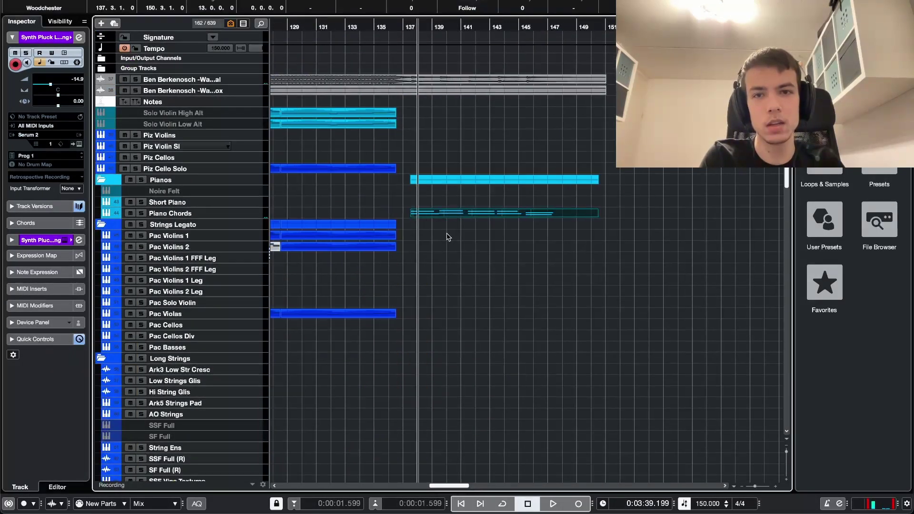
{"action": "double_click", "coordinate": [460, 217]}
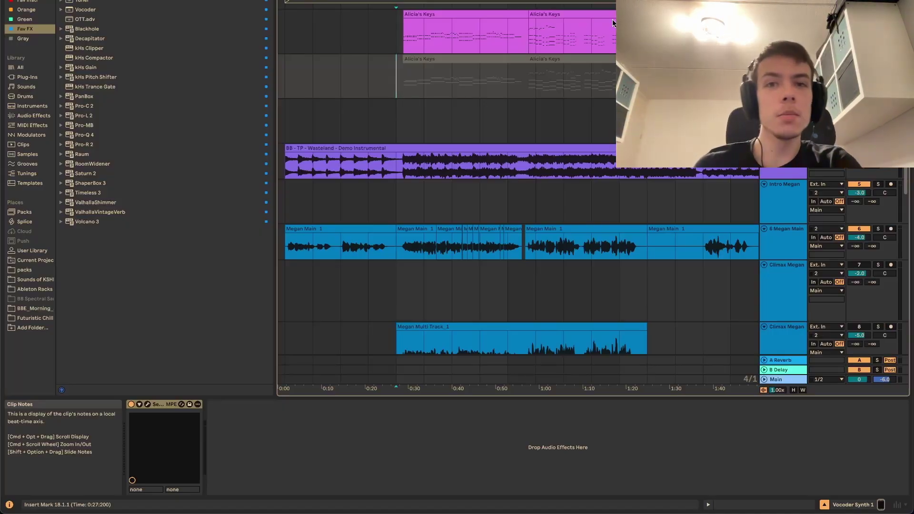
Step: Switch to Ableton Live, place the insert marker at the start of the deactivated Alicia's Keys clip and show the Vocoder Synth 1 devices
{"action": "double_click", "coordinate": [405, 87]}
{"action": "left_click", "coordinate": [404, 85]}
{"action": "double_click", "coordinate": [784, 59]}
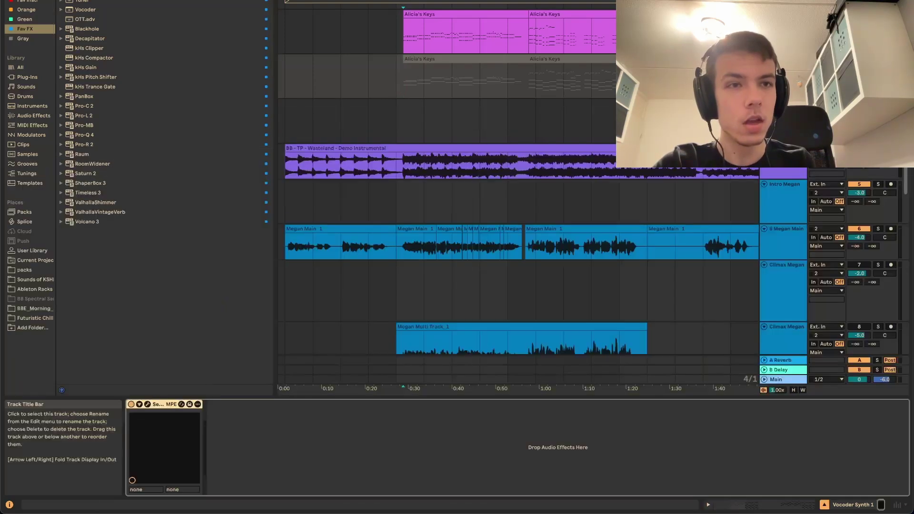
Step: Play the arrangement from bar 18 to about 0:55 with the lower Vocoder Synth 1 track selected
{"action": "left_click", "coordinate": [402, 94]}
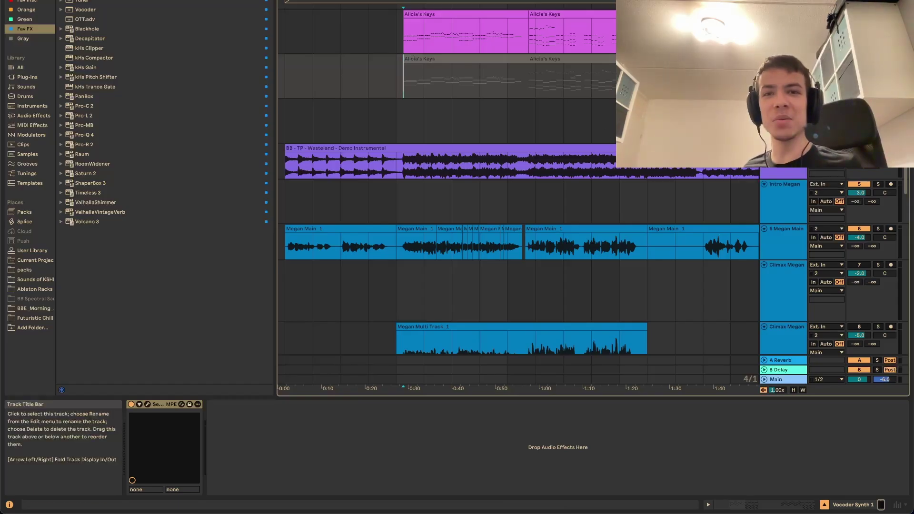
{"action": "left_click", "coordinate": [399, 162]}
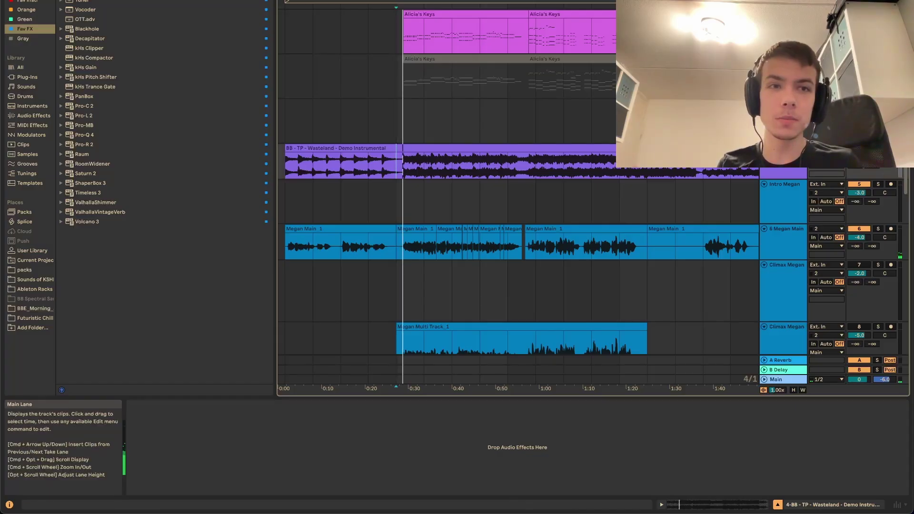
{"action": "left_click", "coordinate": [783, 58]}
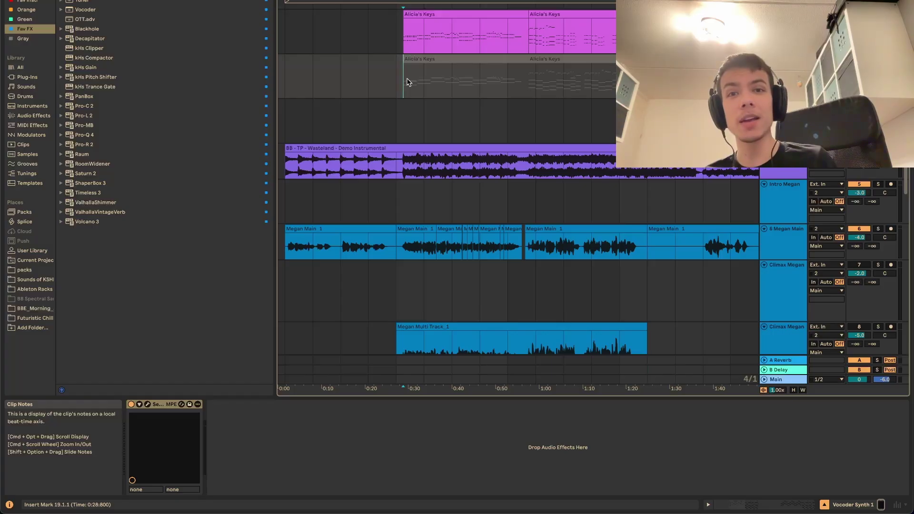
{"action": "scroll", "coordinate": [407, 81], "scroll_direction": "up", "scroll_amount": 2}
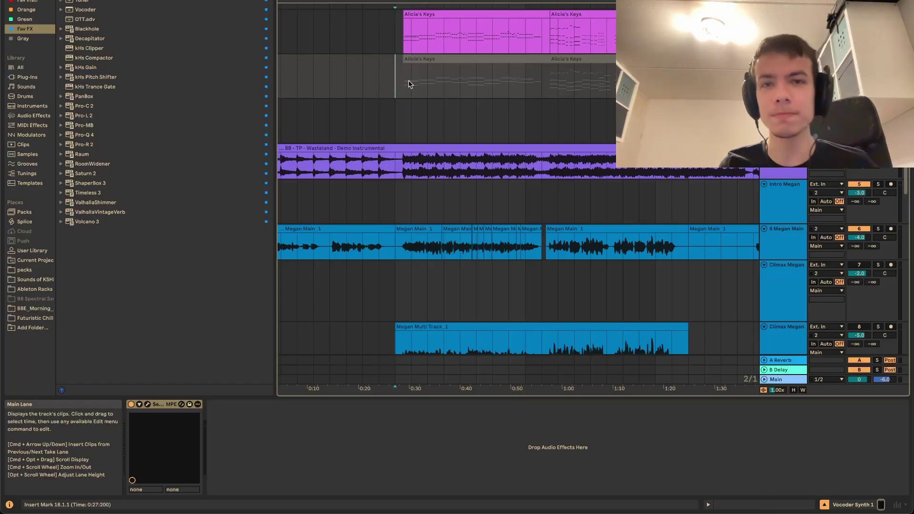
{"action": "key", "text": "space"}
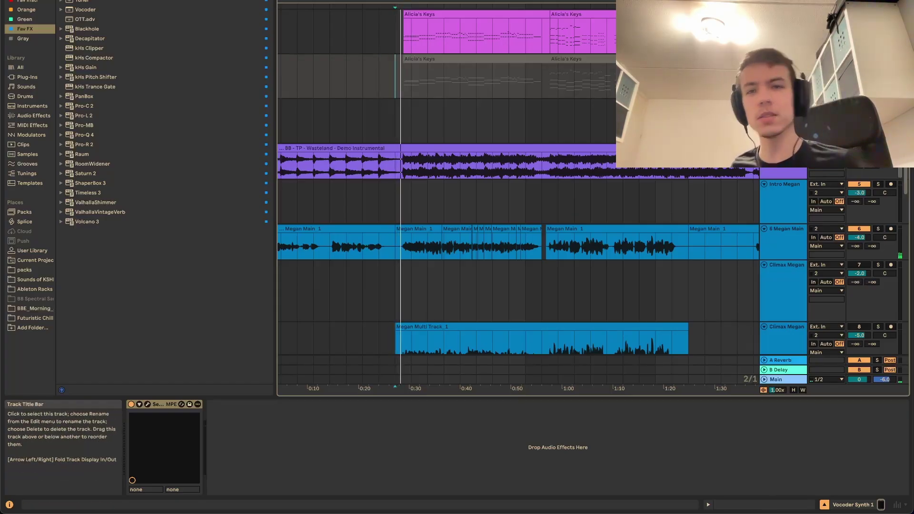
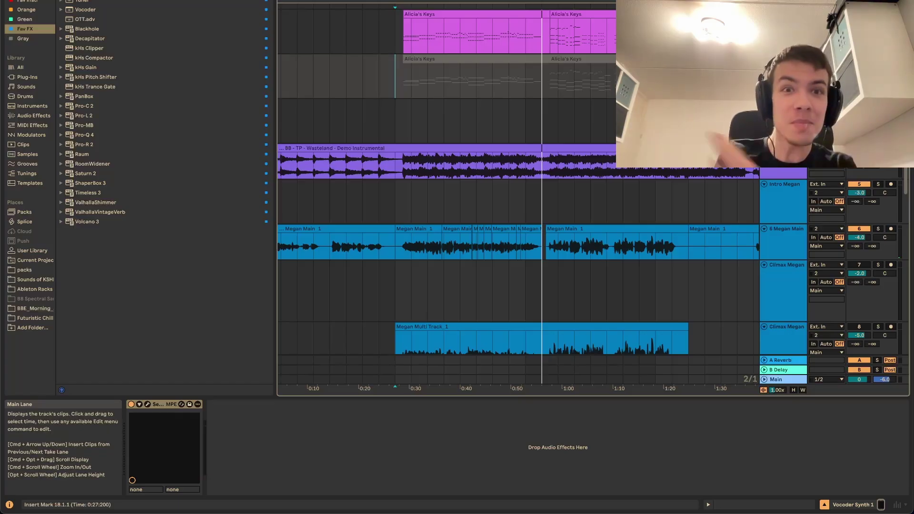
Step: Place the insert marker at bar 19 on the lower synth track, replay the vocoder section to about 0:55, and stop playback
{"action": "left_click", "coordinate": [404, 83]}
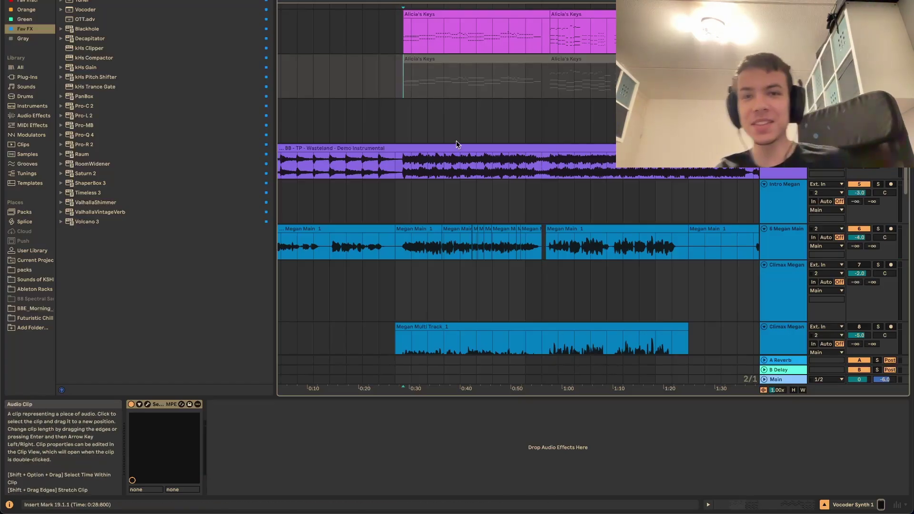
{"action": "key", "text": "space"}
{"action": "key", "text": "space"}
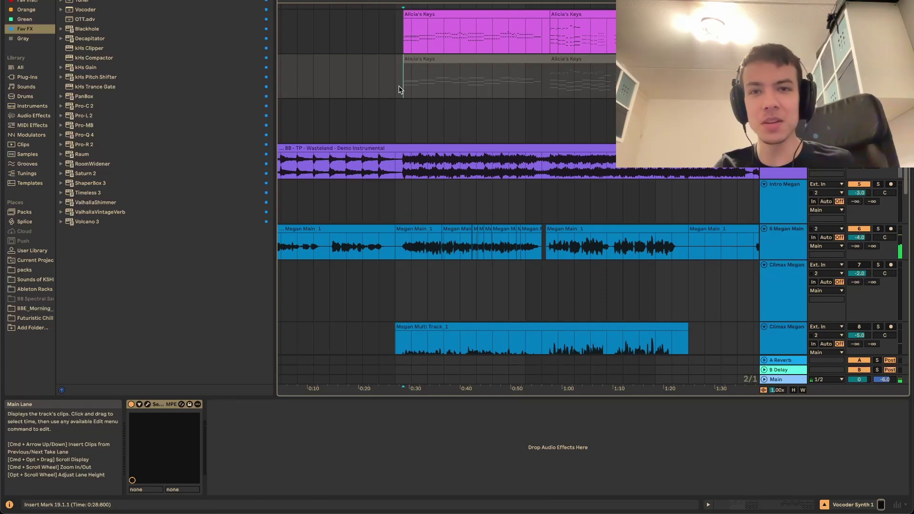
{"action": "key", "text": "space"}
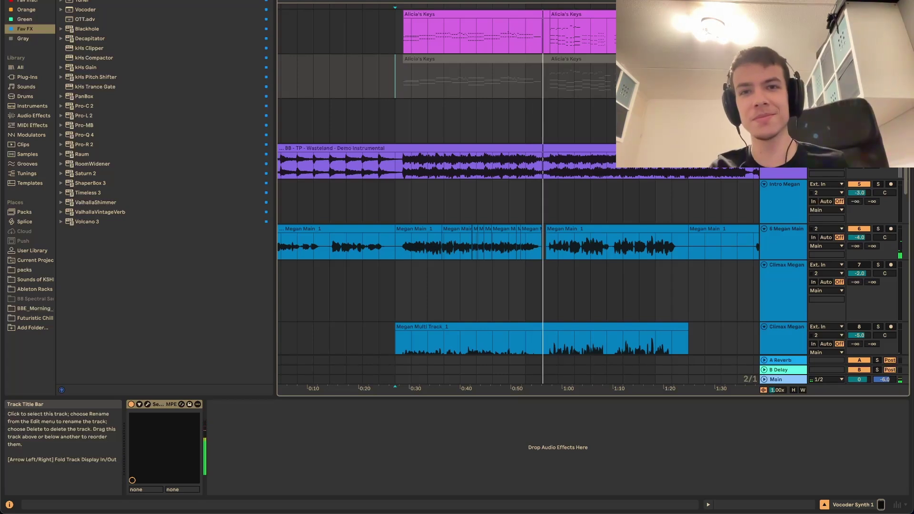
{"action": "key", "text": "space"}
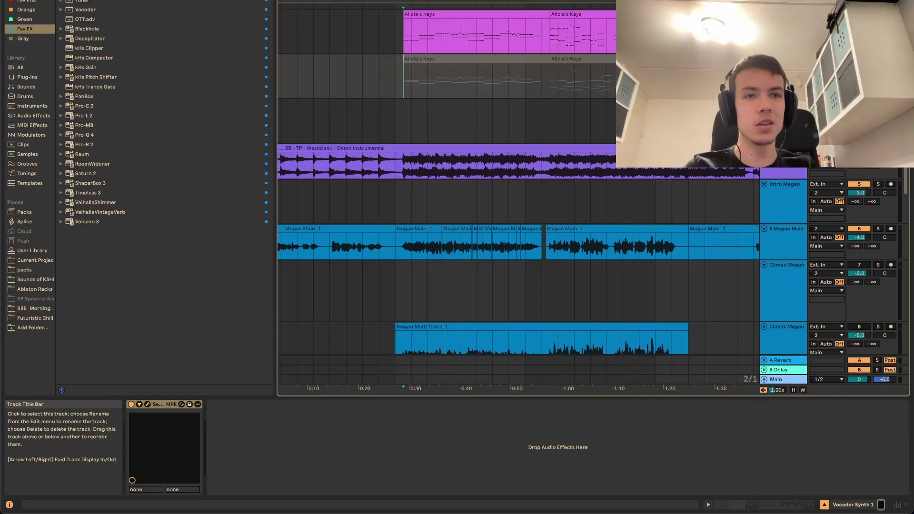
Step: Activate the deactivated Alicia's Keys clip that starts at bar 19 and play it from its start
{"action": "left_click", "coordinate": [408, 60]}
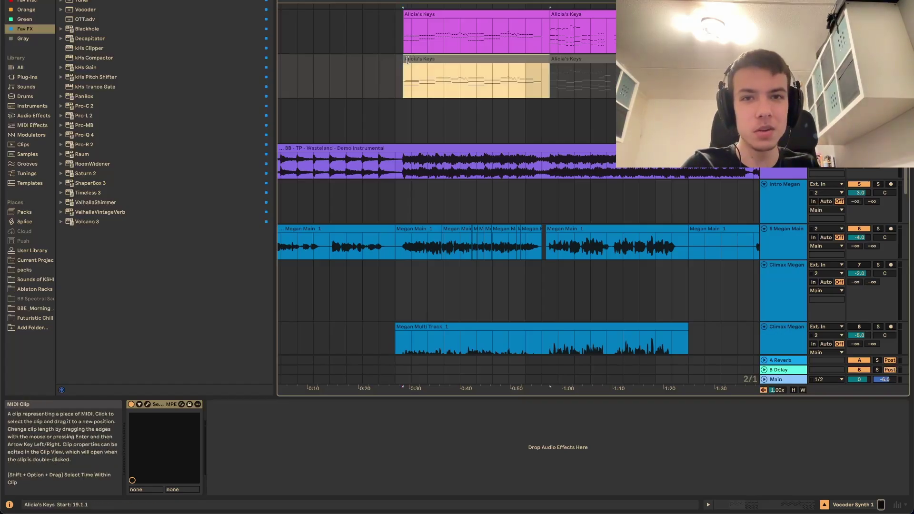
{"action": "right_click", "coordinate": [449, 59]}
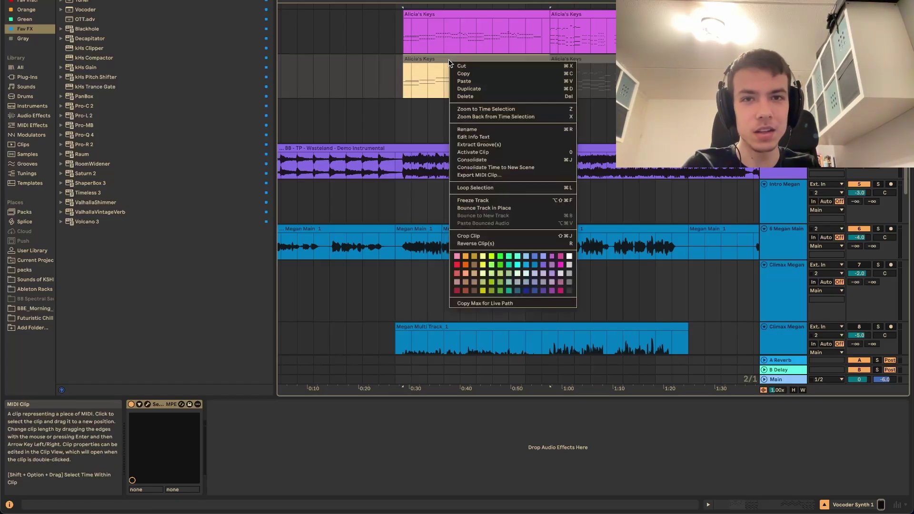
{"action": "left_click", "coordinate": [476, 153]}
{"action": "key", "text": "space"}
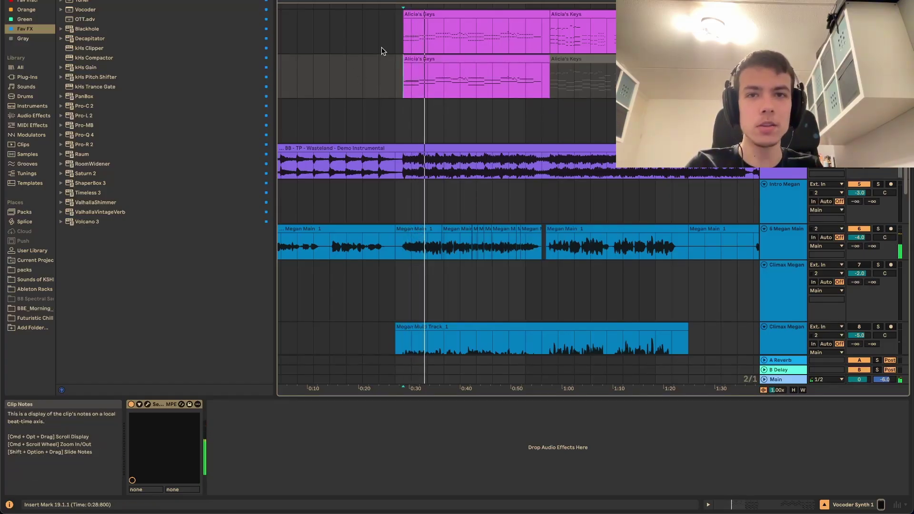
Step: Deactivate the lower Alicia's Keys clip at bar 19 again and place the insert marker at bar 18
{"action": "right_click", "coordinate": [471, 62]}
{"action": "left_click", "coordinate": [453, 61]}
{"action": "right_click", "coordinate": [455, 62]}
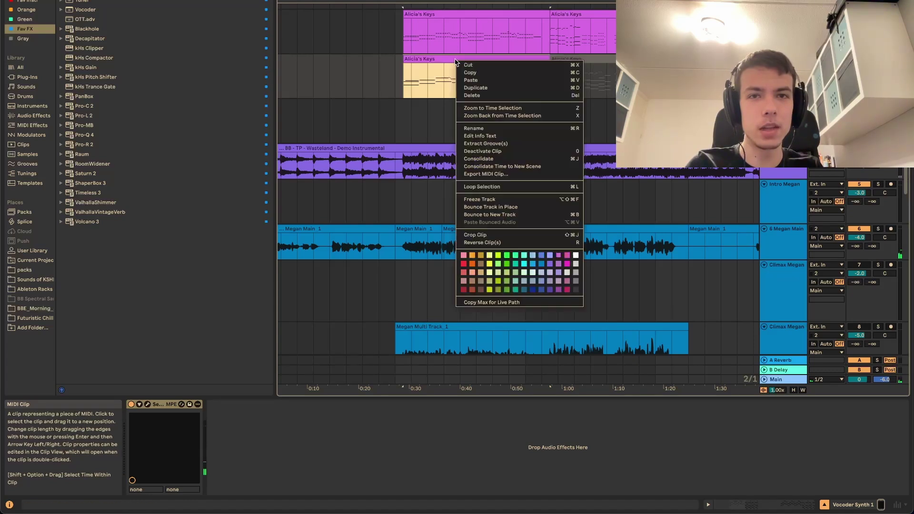
{"action": "left_click", "coordinate": [481, 159]}
{"action": "left_click", "coordinate": [395, 86]}
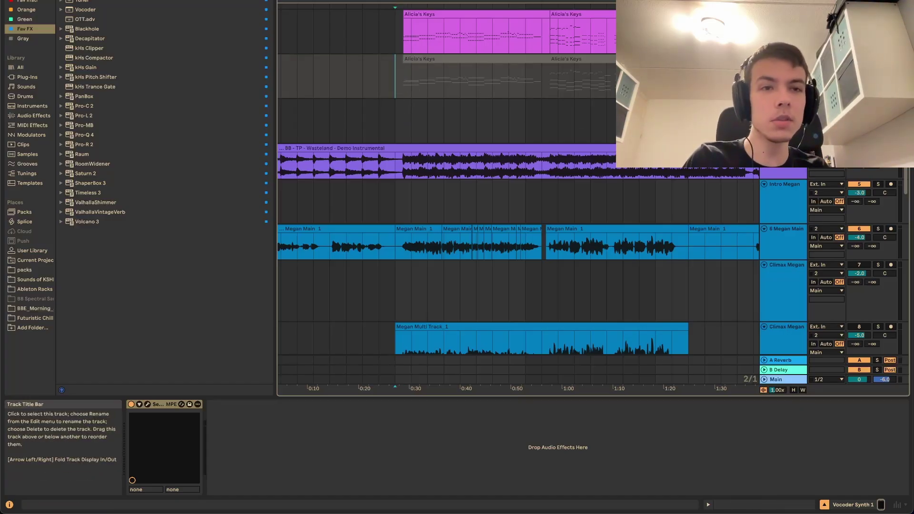
Step: Show the Vocoder Megan track's devices and examine the Vocoder's carrier source settings alongside the vocal and synth clips
{"action": "left_click", "coordinate": [783, 156]}
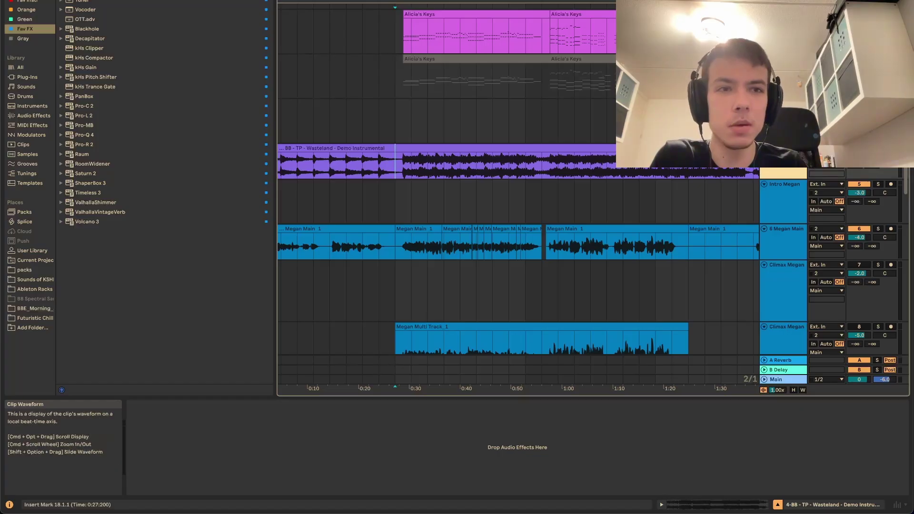
{"action": "scroll", "coordinate": [784, 232], "scroll_direction": "down", "scroll_amount": 1}
{"action": "scroll", "coordinate": [782, 228], "scroll_direction": "down", "scroll_amount": 5}
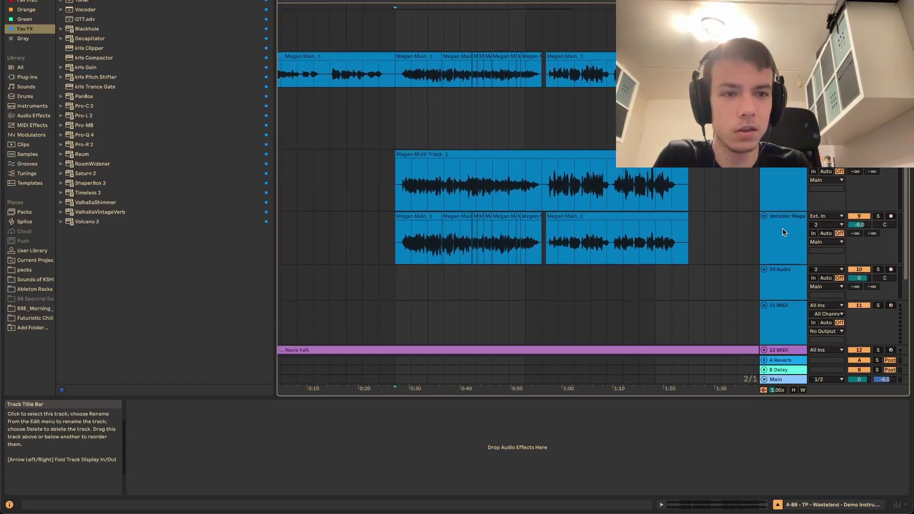
{"action": "left_click", "coordinate": [782, 199]}
{"action": "left_click", "coordinate": [781, 225]}
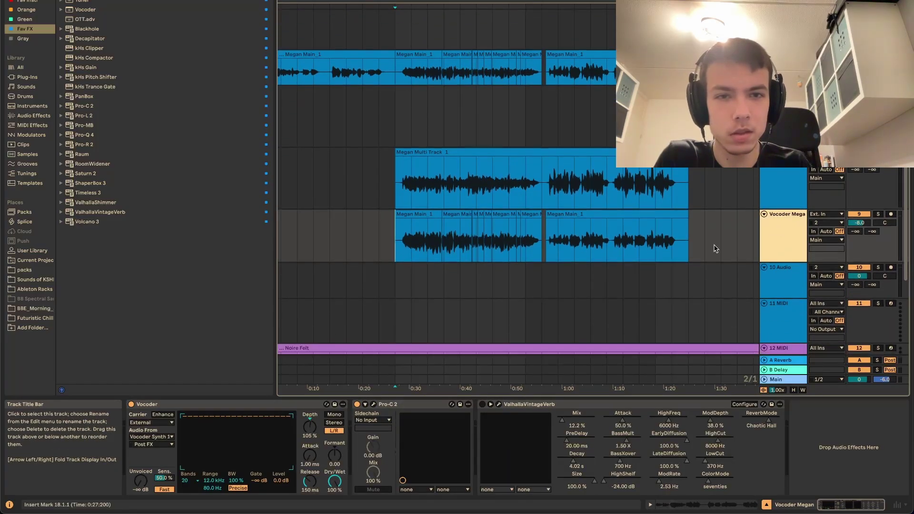
{"action": "scroll", "coordinate": [590, 291], "scroll_direction": "down", "scroll_amount": 1}
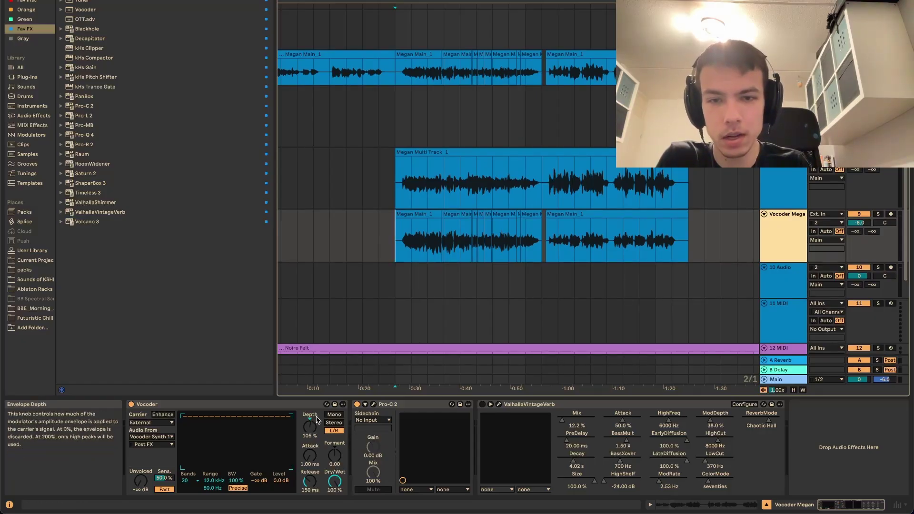
{"action": "scroll", "coordinate": [373, 280], "scroll_direction": "up", "scroll_amount": 3}
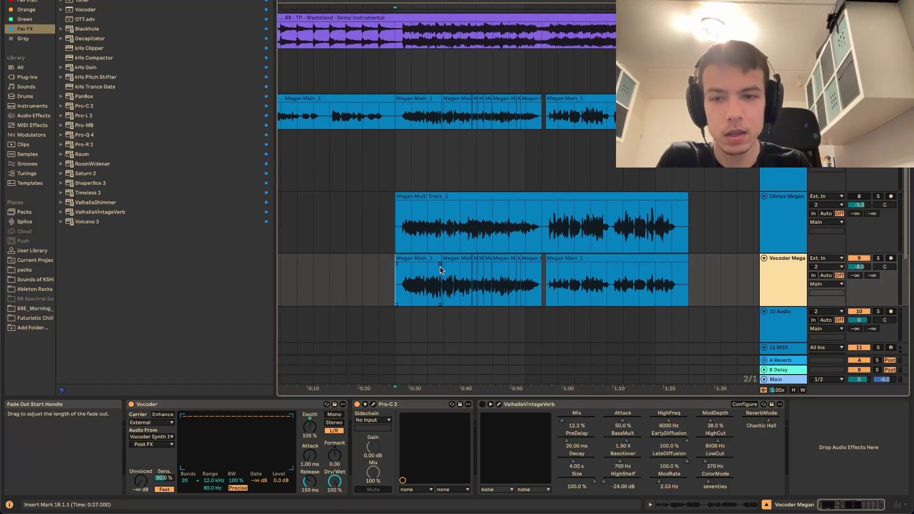
{"action": "scroll", "coordinate": [415, 331], "scroll_direction": "up", "scroll_amount": 8}
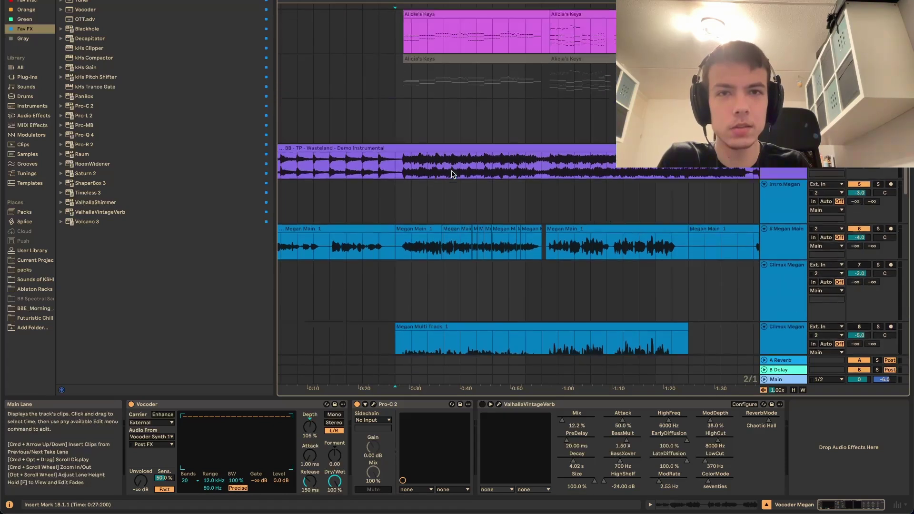
{"action": "scroll", "coordinate": [464, 167], "scroll_direction": "down", "scroll_amount": 5}
{"action": "left_click", "coordinate": [462, 152]}
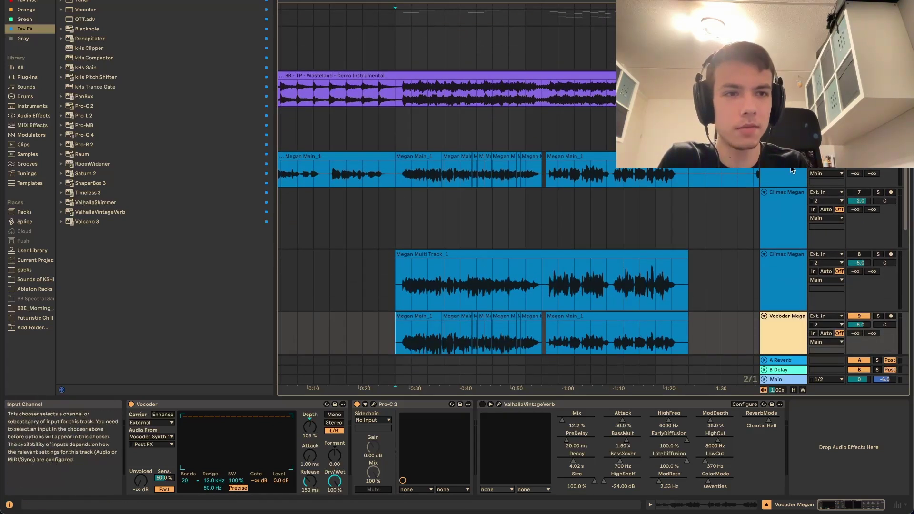
Step: Play from bar 20 with the 6 Megan Main track muted and show the lower Vocoder Synth 1 track's devices
{"action": "left_click", "coordinate": [411, 93]}
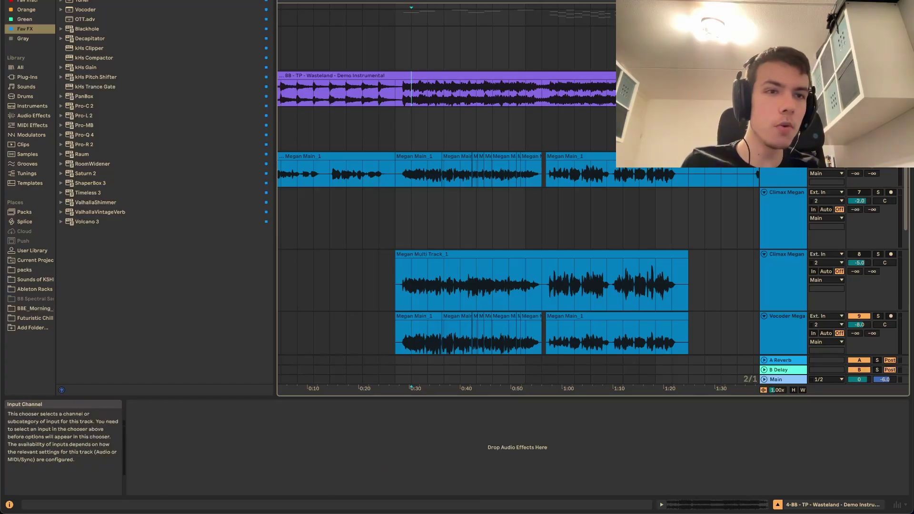
{"action": "scroll", "coordinate": [399, 101], "scroll_direction": "up", "scroll_amount": 3}
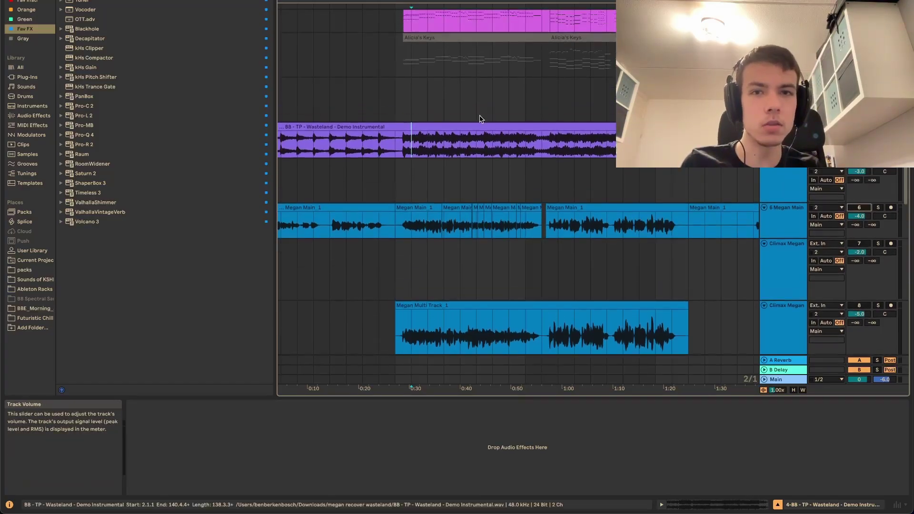
{"action": "left_click", "coordinate": [402, 105]}
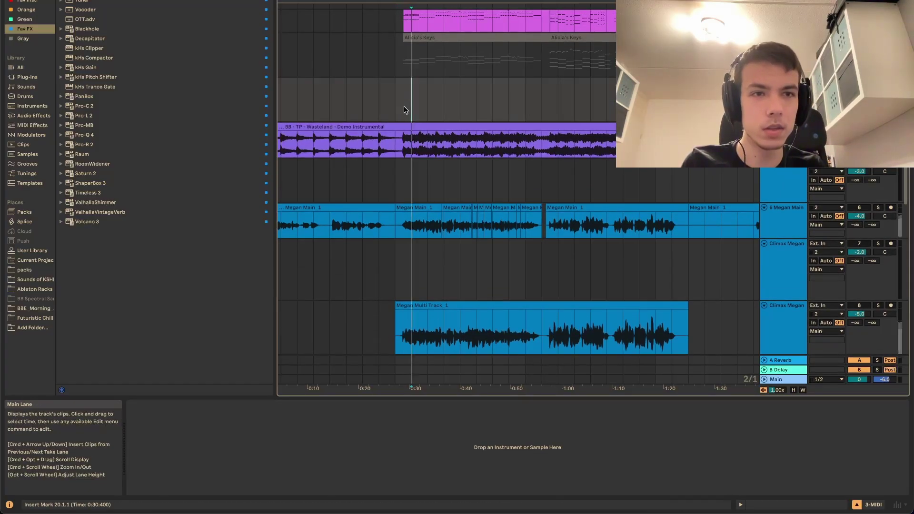
{"action": "left_click", "coordinate": [786, 37]}
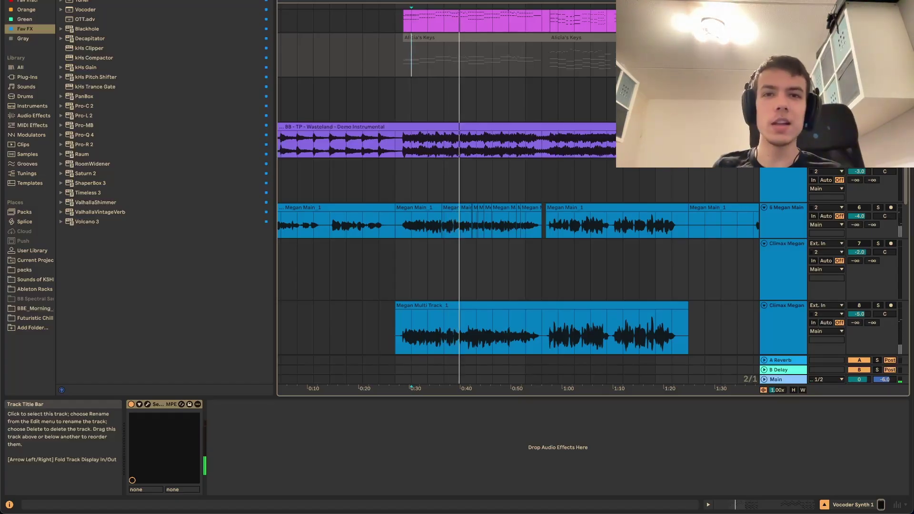
Step: Place the insert marker at bar 19, replay the section with Megan Main muted to about 0:38, and stop playback
{"action": "left_click", "coordinate": [401, 62]}
{"action": "key", "text": "space"}
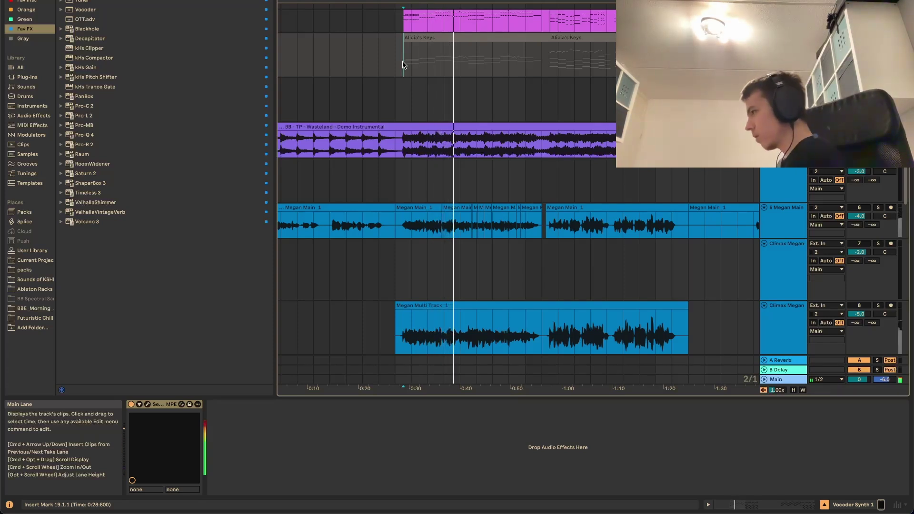
{"action": "key", "text": "space"}
{"action": "scroll", "coordinate": [492, 186], "scroll_direction": "down", "scroll_amount": 1}
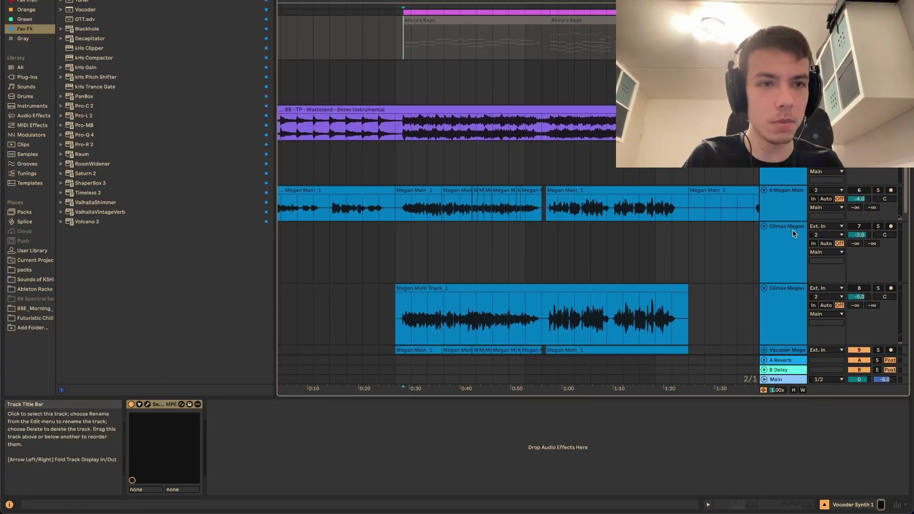
Step: Unmute the 6 Megan Main track, place the insert marker at bar 18 on the instrumental track and play from there
{"action": "left_click", "coordinate": [401, 198]}
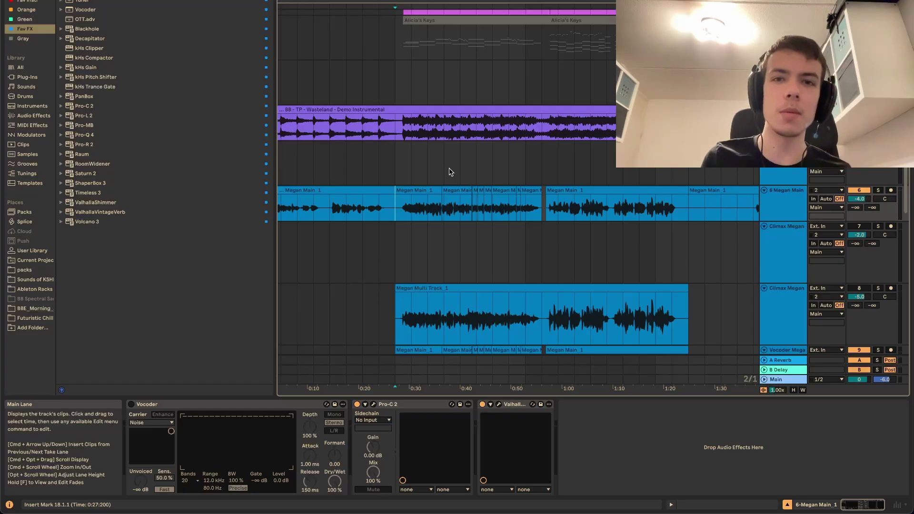
{"action": "left_click", "coordinate": [399, 127]}
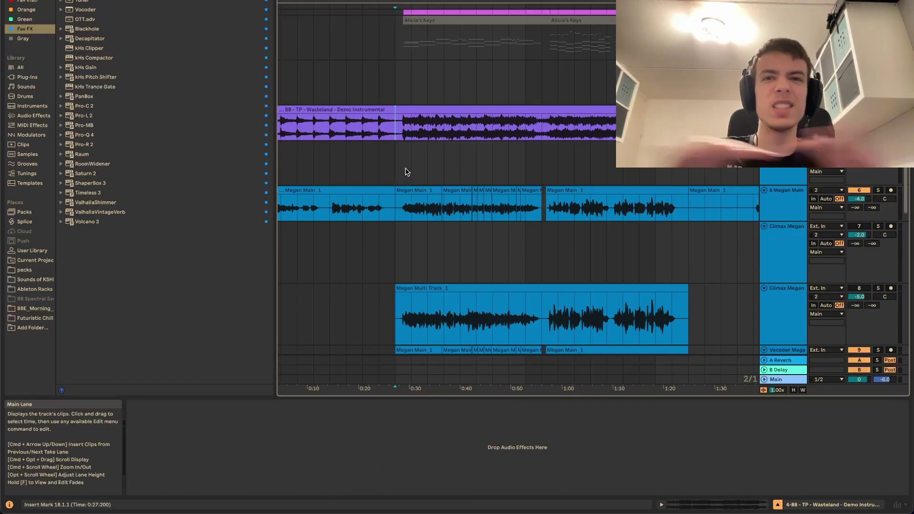
{"action": "scroll", "coordinate": [407, 172], "scroll_direction": "up", "scroll_amount": 3}
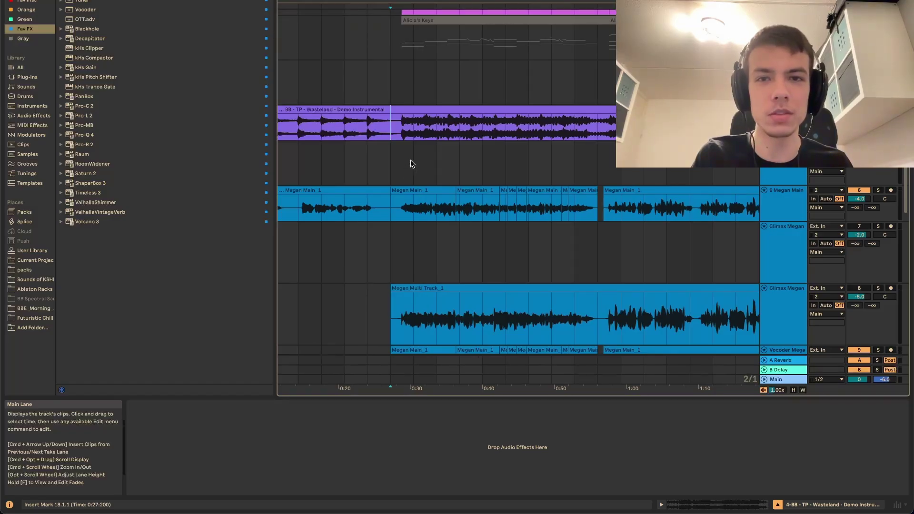
{"action": "scroll", "coordinate": [409, 162], "scroll_direction": "up", "scroll_amount": 3}
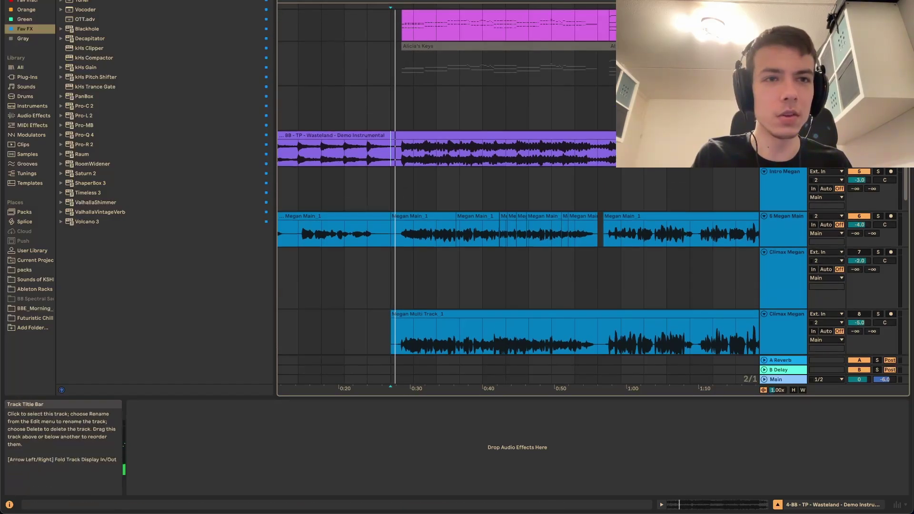
Step: Select the upper Alicia's Keys synth track and open the Serum 2 window of its instrument
{"action": "left_click", "coordinate": [783, 29]}
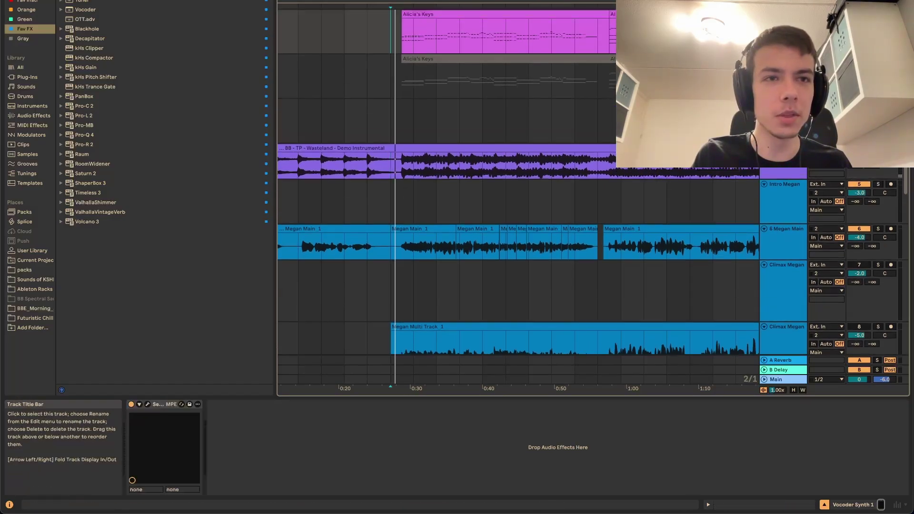
{"action": "left_click", "coordinate": [147, 405]}
{"action": "left_click", "coordinate": [147, 404]}
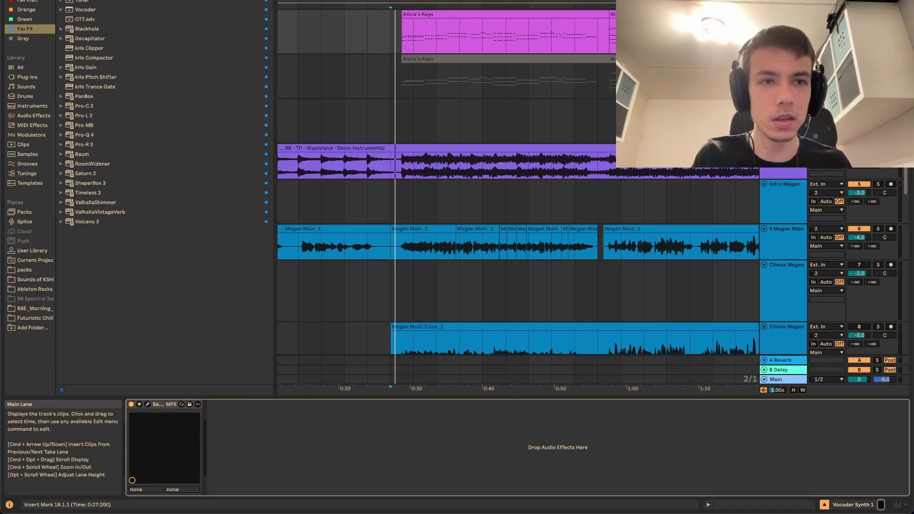
{"action": "left_click", "coordinate": [147, 405]}
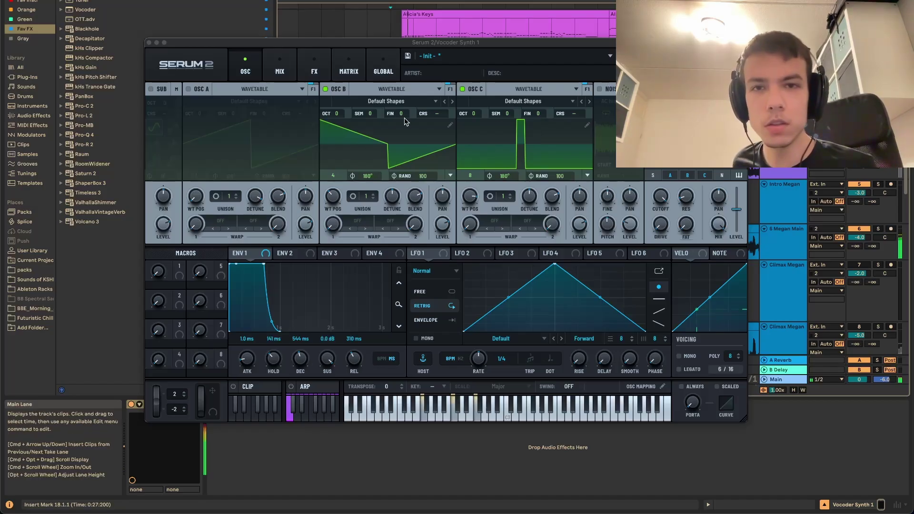
Step: Audition Serum 2's oscillator A with 16 unison voices and adjusted detune, switch the oscillator off again and close the synth window
{"action": "left_click", "coordinate": [189, 89]}
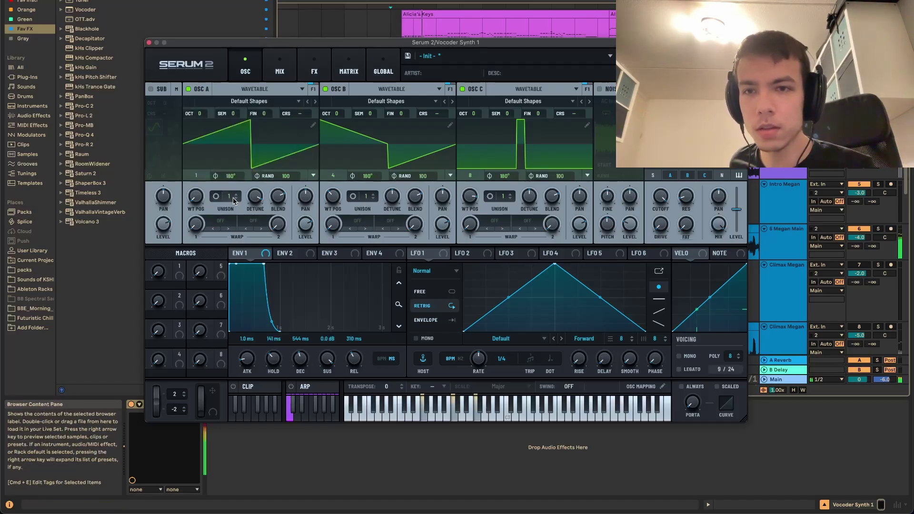
{"action": "scroll", "coordinate": [234, 201], "scroll_direction": "up", "scroll_amount": 15}
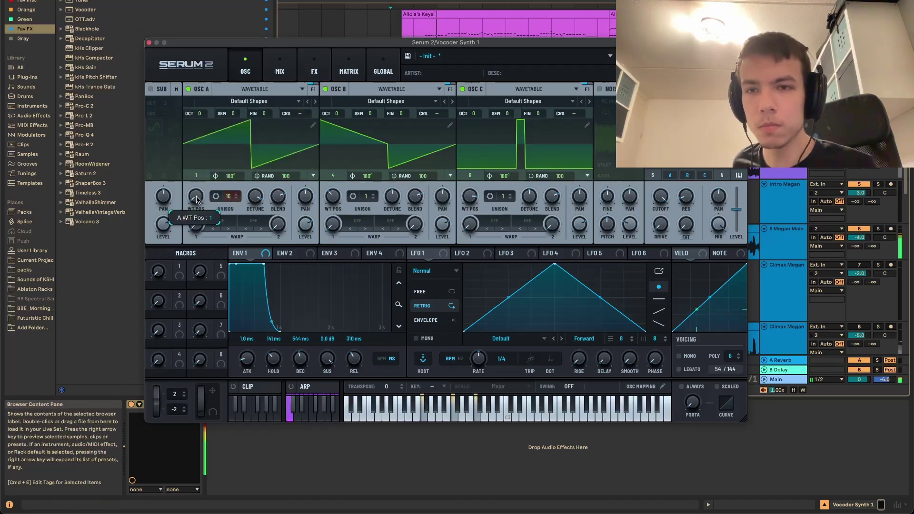
{"action": "left_click_drag", "start_coordinate": [247, 198], "coordinate": [261, 310]}
{"action": "left_click", "coordinate": [189, 89]}
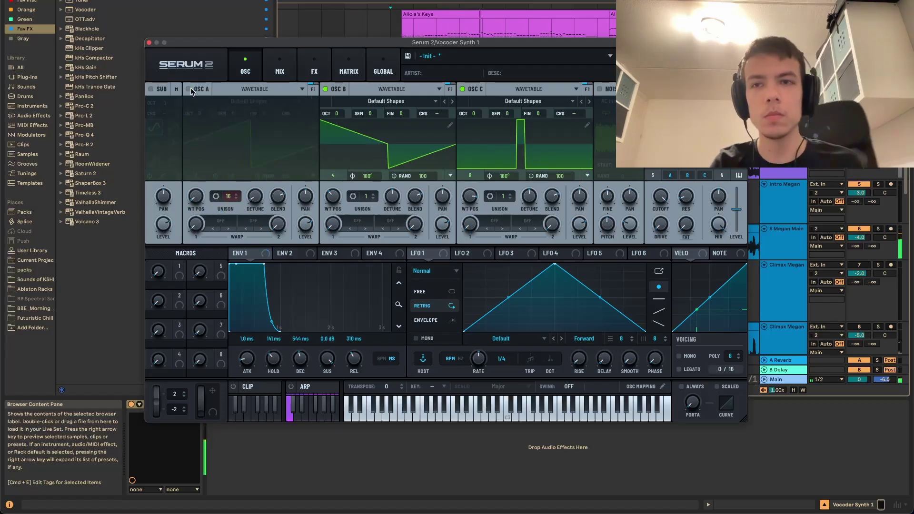
{"action": "left_click", "coordinate": [148, 43]}
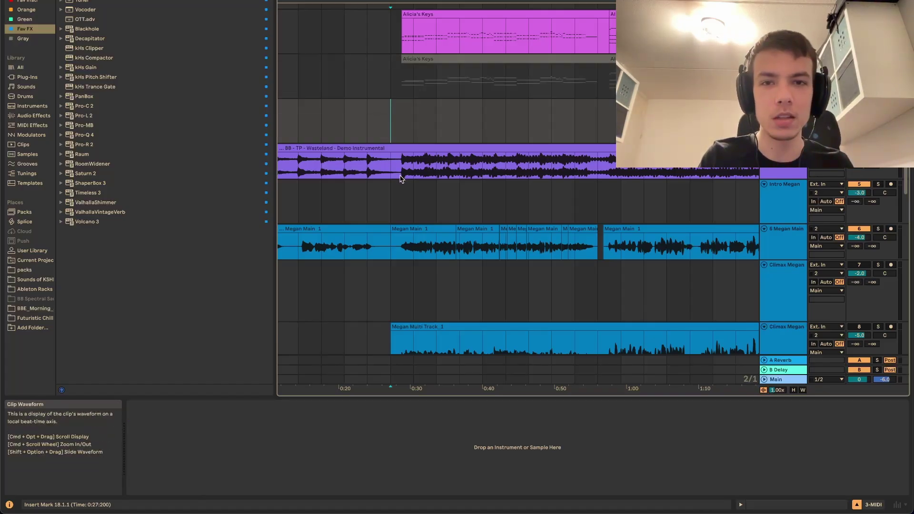
Step: Select the lower Alicia's Keys track, place the insert marker on it at bar 18 and play from there
{"action": "left_click", "coordinate": [421, 210]}
{"action": "left_click", "coordinate": [783, 60]}
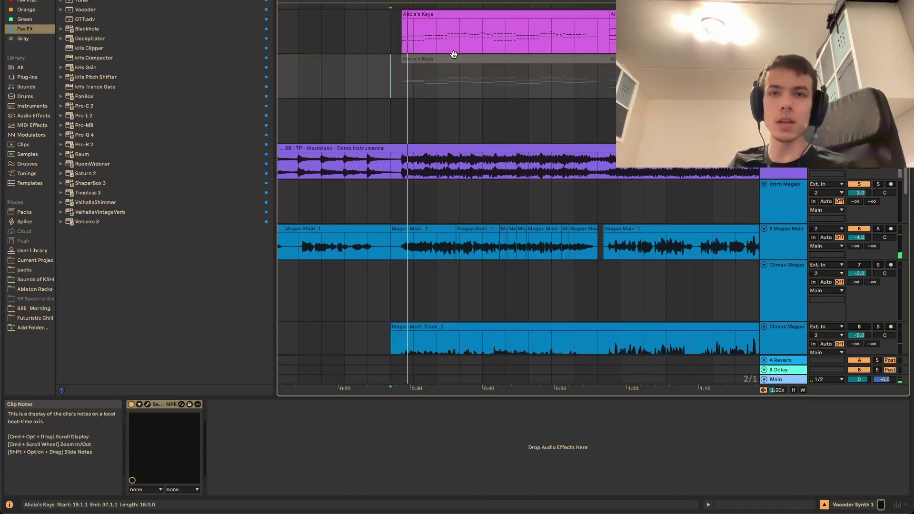
{"action": "left_click", "coordinate": [392, 66]}
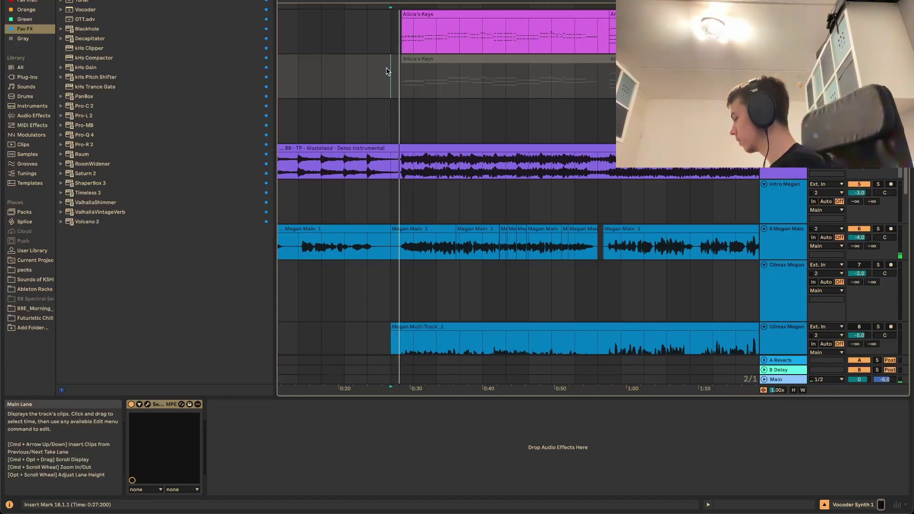